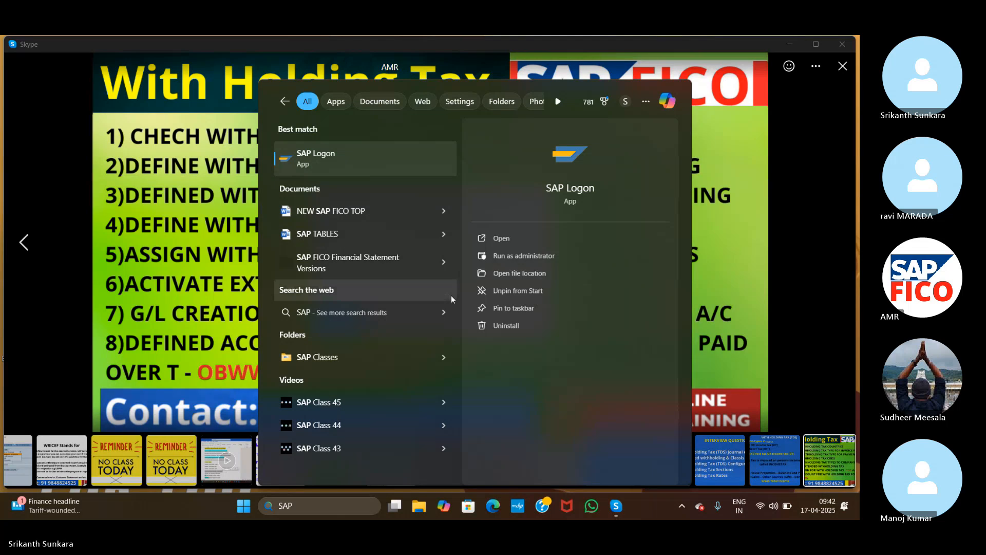
# Open the SAP system from SAP Logon and log on to client 800 with the user ID and account password.
pyautogui.click(243, 126)
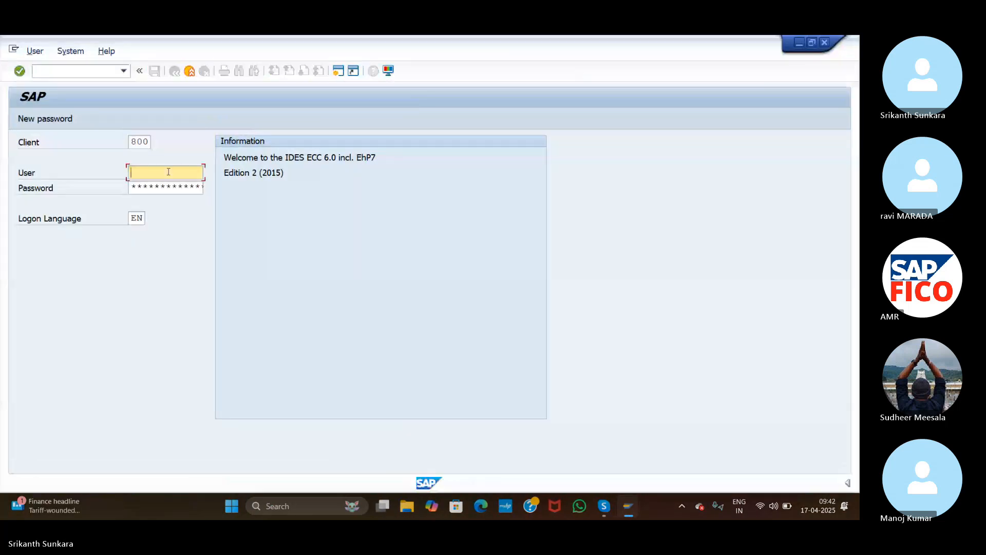
pyautogui.write('68user32')
pyautogui.press('Tab')
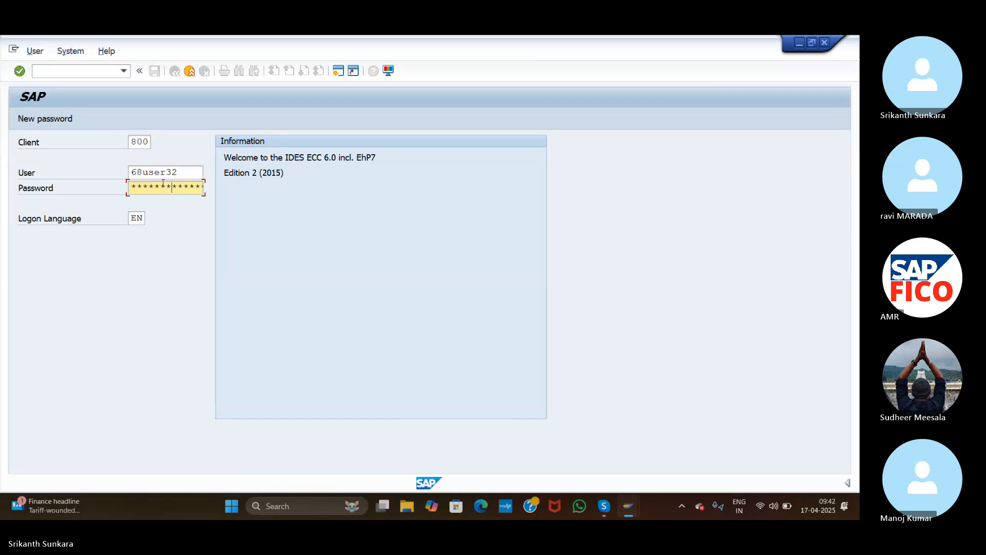
pyautogui.write('*********')
pyautogui.press('Return')
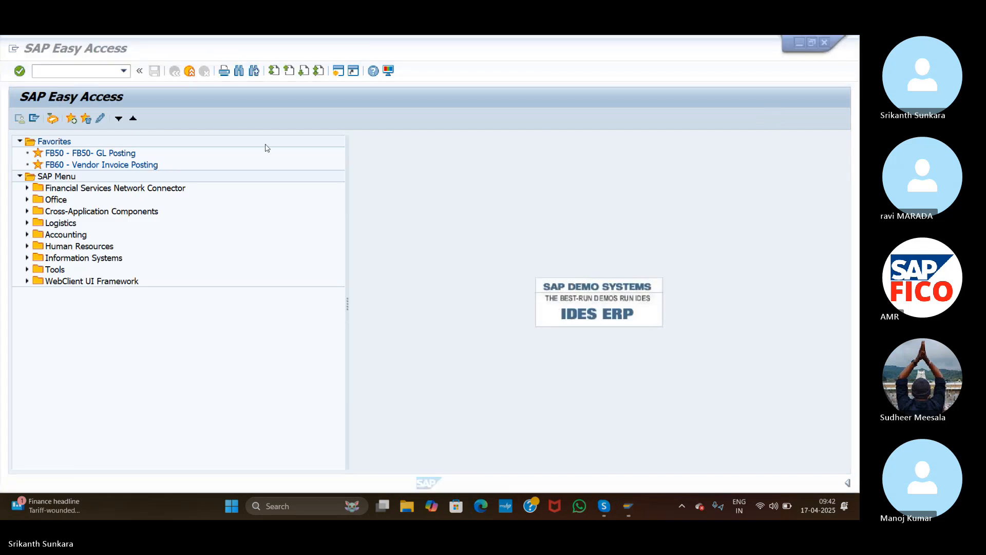
# Run transaction SPRO and display the SAP Reference IMG.
pyautogui.click(80, 70)
pyautogui.write('sp')
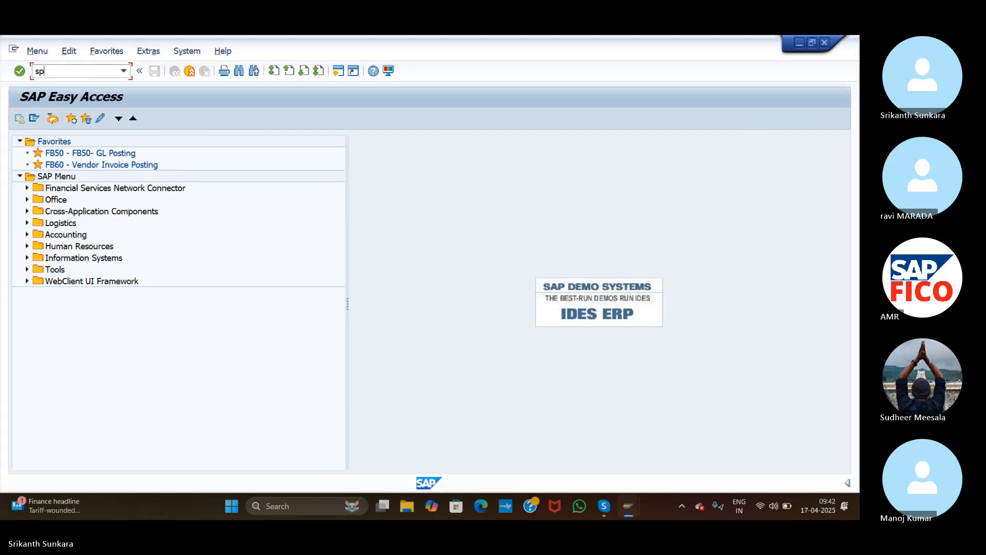
pyautogui.write('ro')
pyautogui.press('Return')
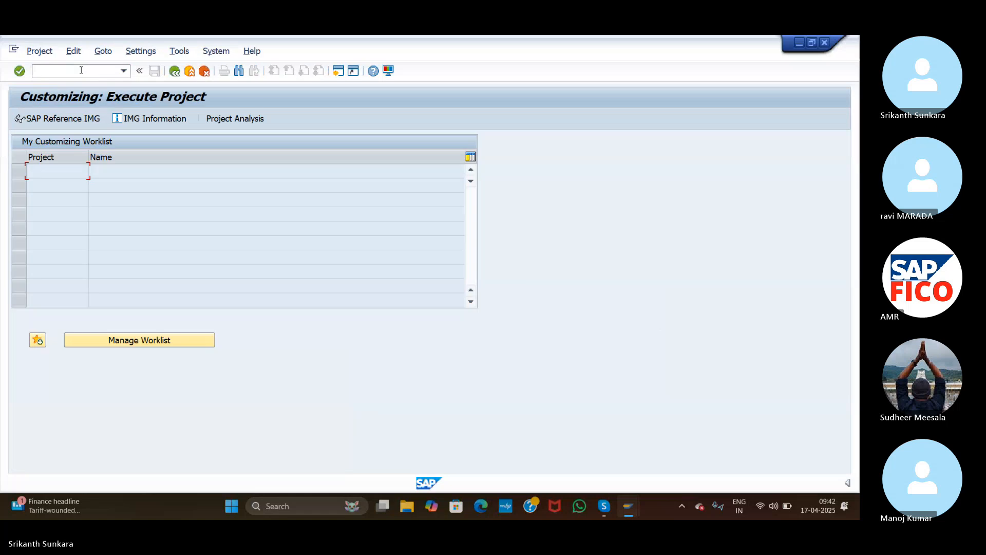
pyautogui.click(55, 119)
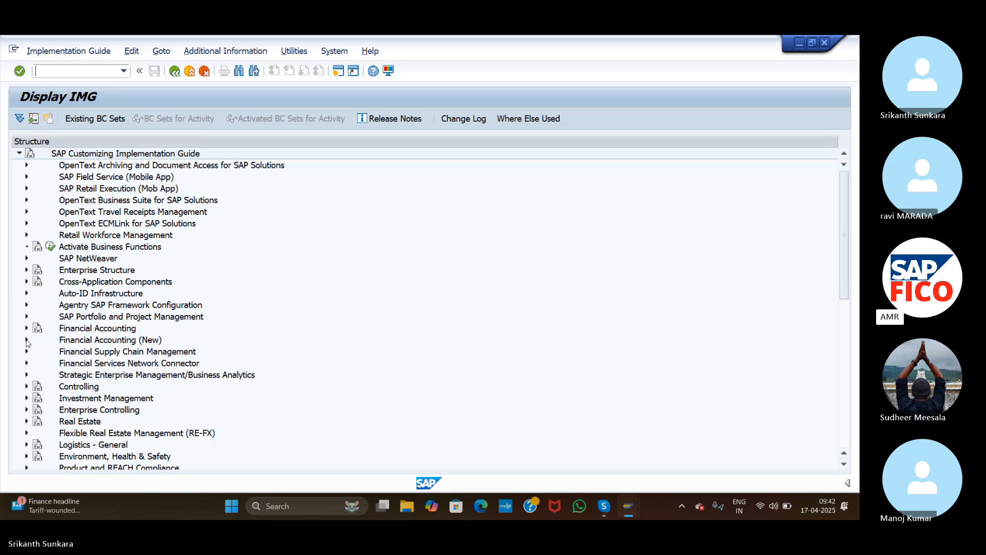
# Open Check Withholding Tax Countries in the Basic Settings of Extended Withholding Tax, within Financial Accounting Global Settings (New).
pyautogui.click(27, 340)
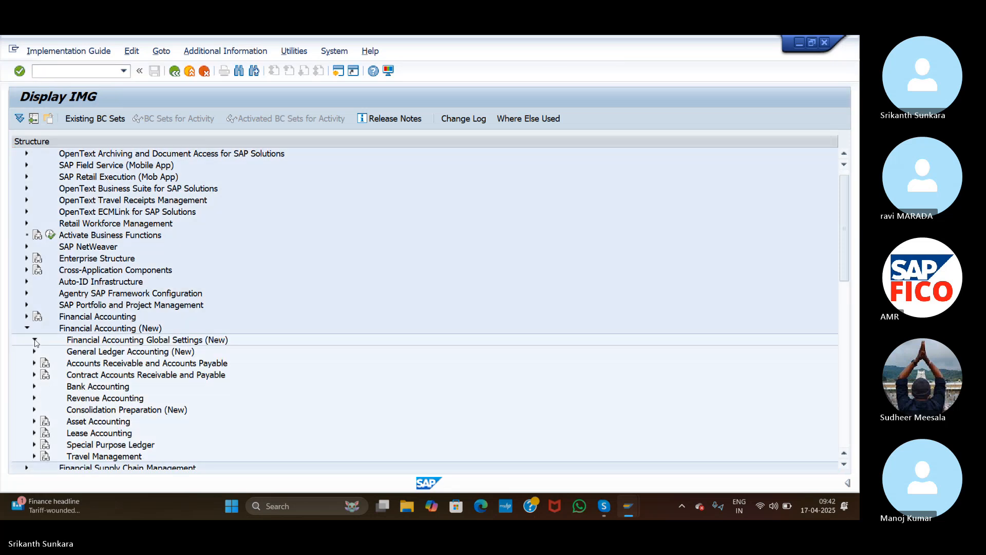
pyautogui.click(35, 341)
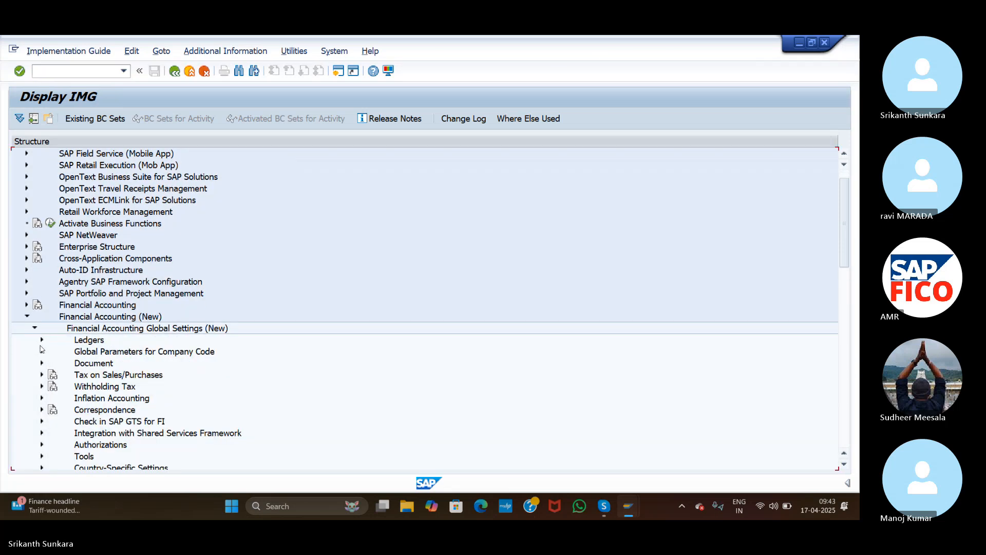
pyautogui.click(42, 386)
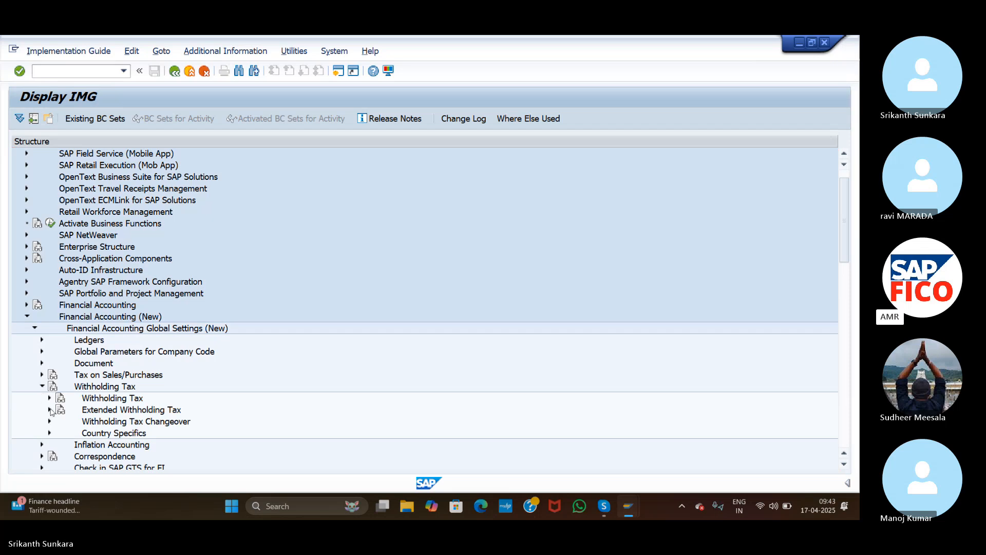
pyautogui.click(50, 410)
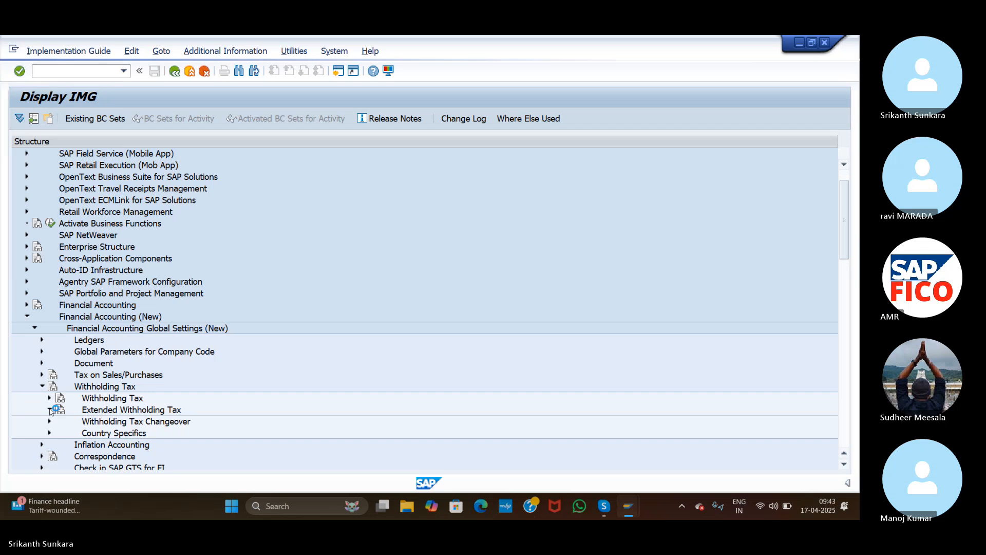
pyautogui.click(57, 410)
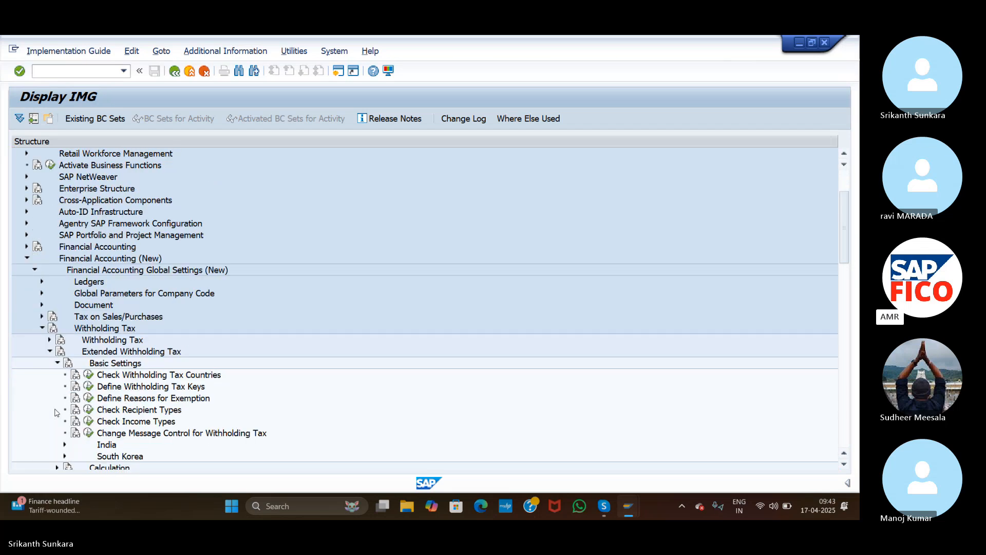
pyautogui.click(88, 375)
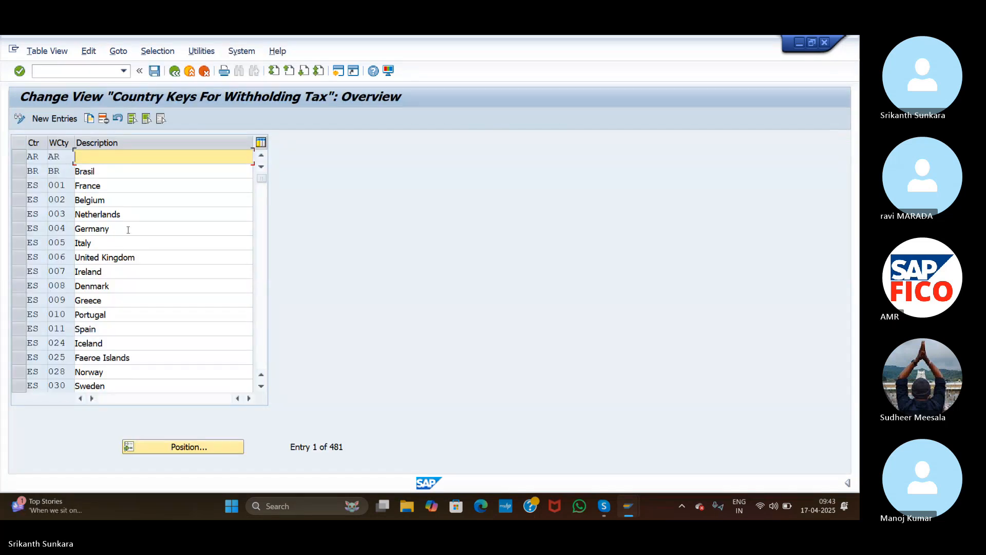
# Add a new withholding tax country entry with country IN, withholding country key ASI and description "Withholding Tax ASI".
pyautogui.click(60, 117)
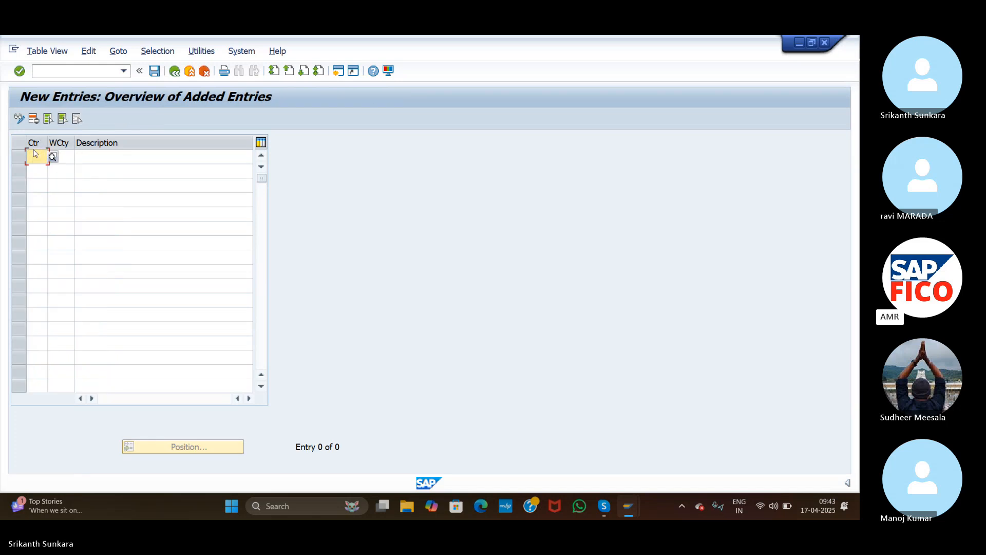
pyautogui.write('IN')
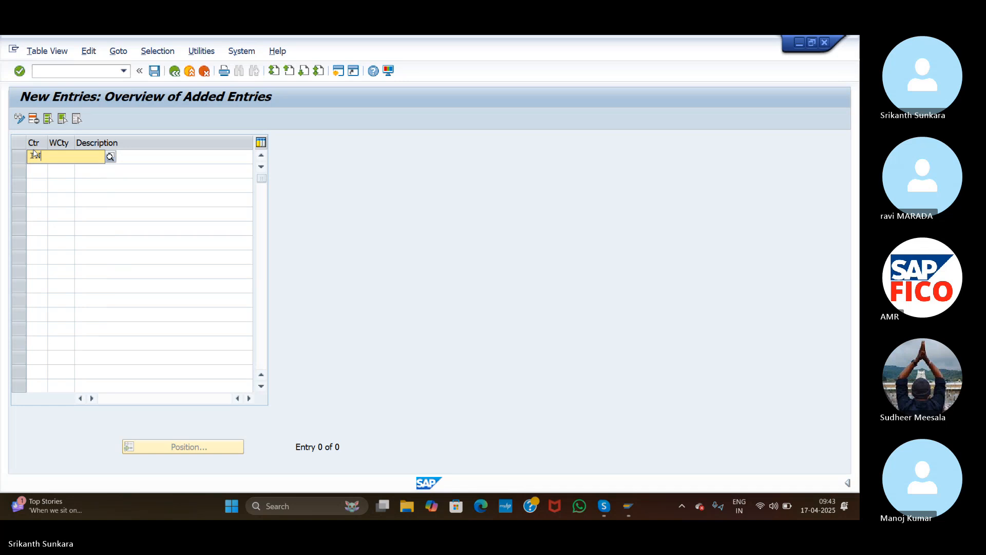
pyautogui.click(40, 183)
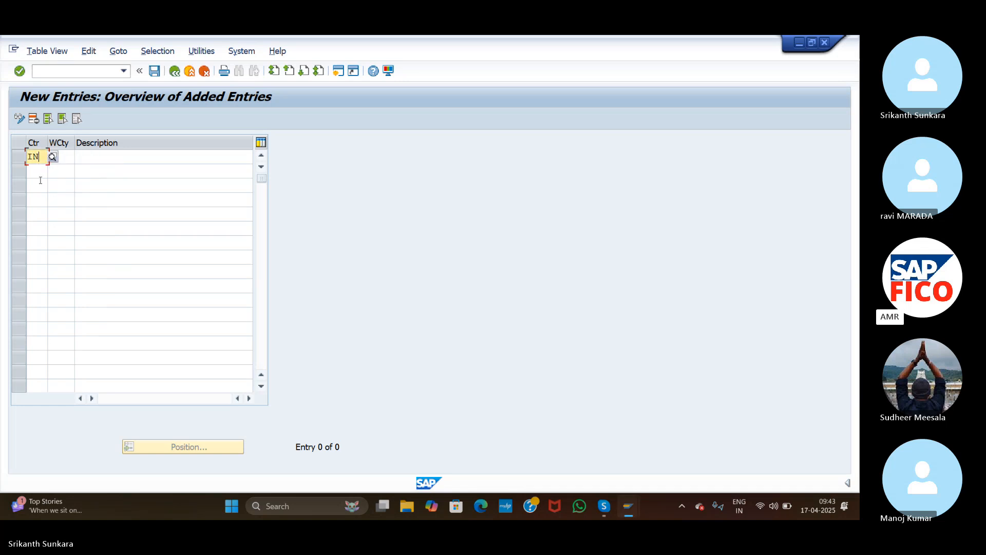
pyautogui.click(64, 154)
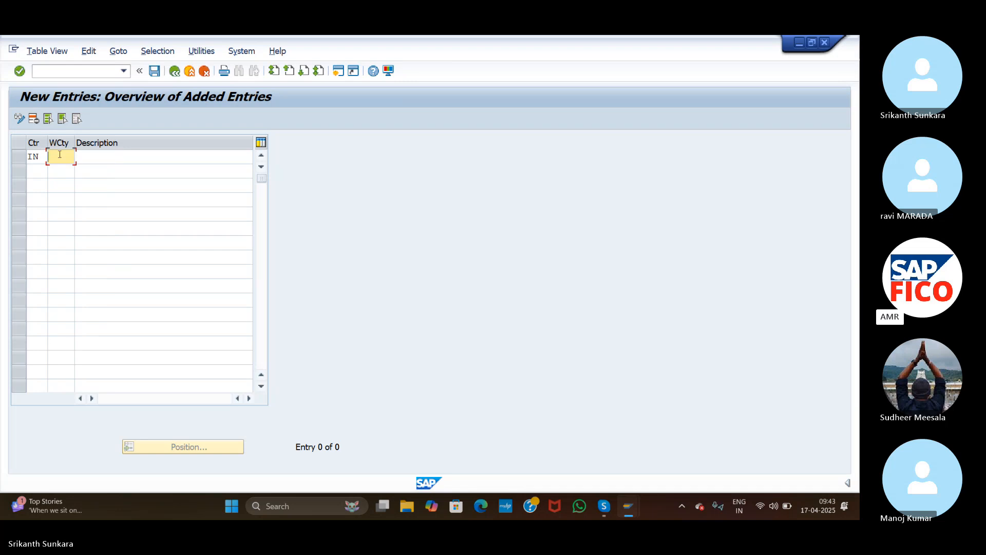
pyautogui.write('ASI')
pyautogui.press('Tab')
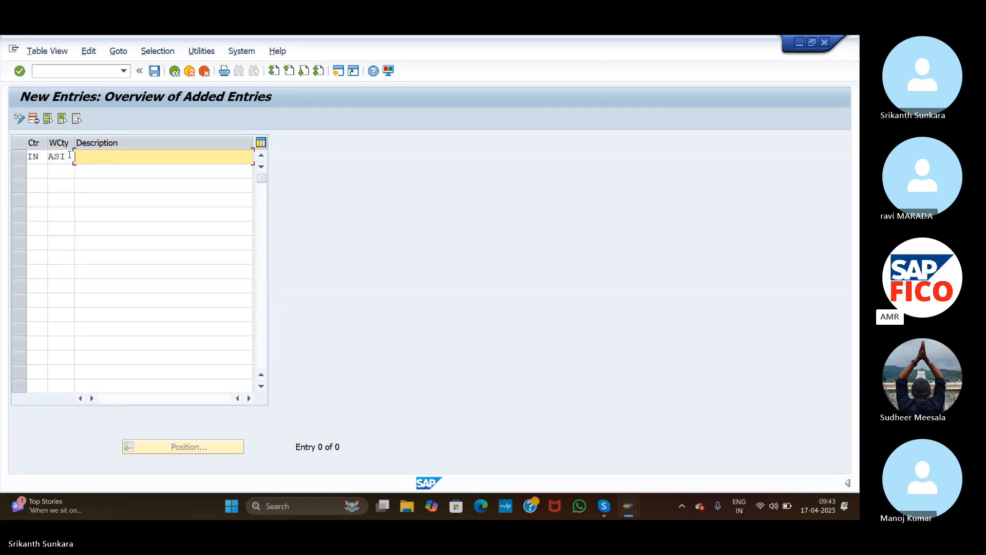
pyautogui.write('Withhold')
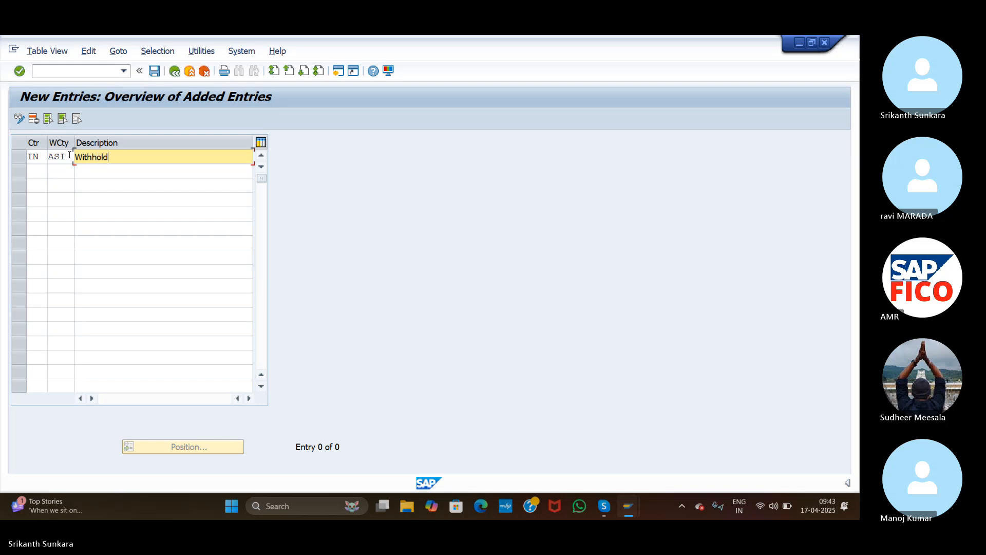
pyautogui.write('ing Tax ')
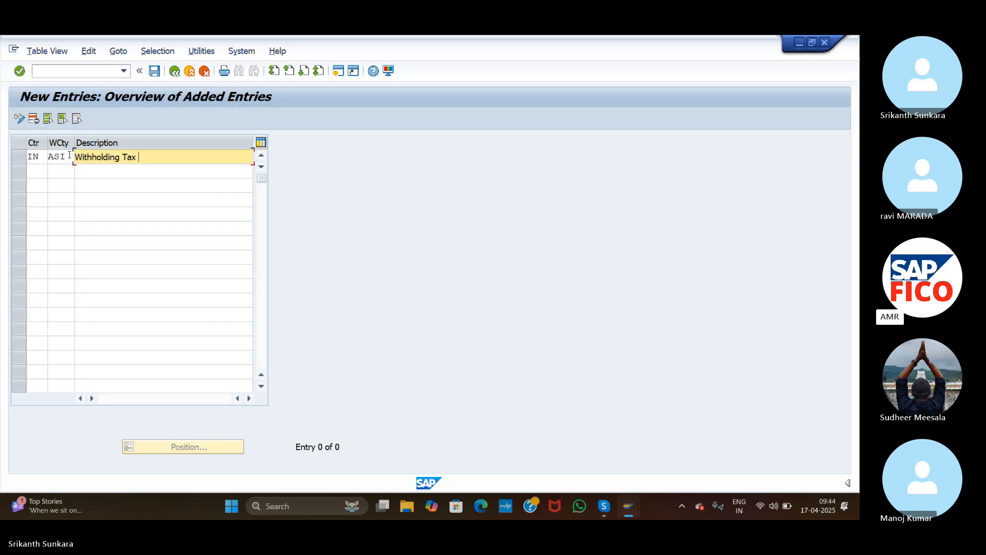
pyautogui.write('ASI')
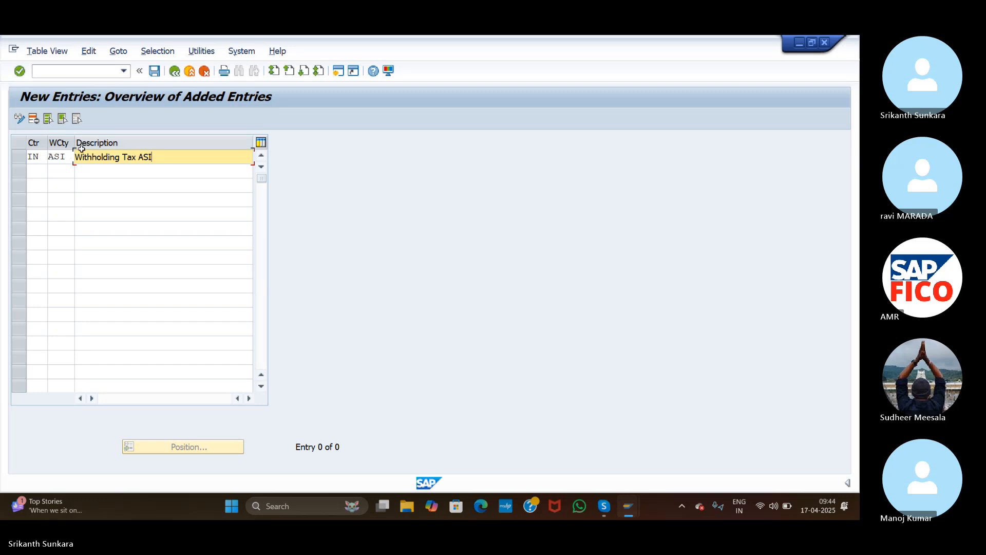
# Save the country key entry under the proposed customizing request and return to the IMG structure.
pyautogui.click(154, 71)
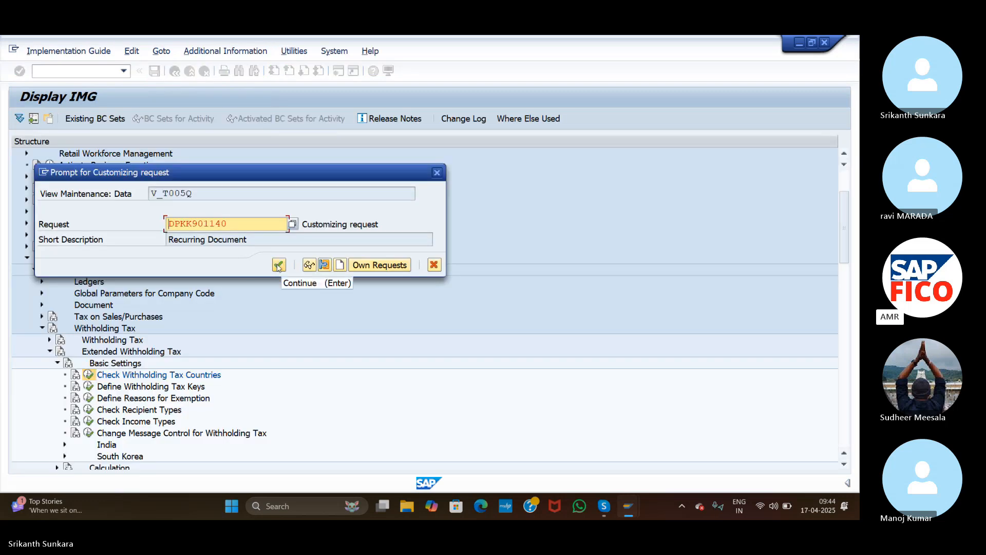
pyautogui.click(278, 265)
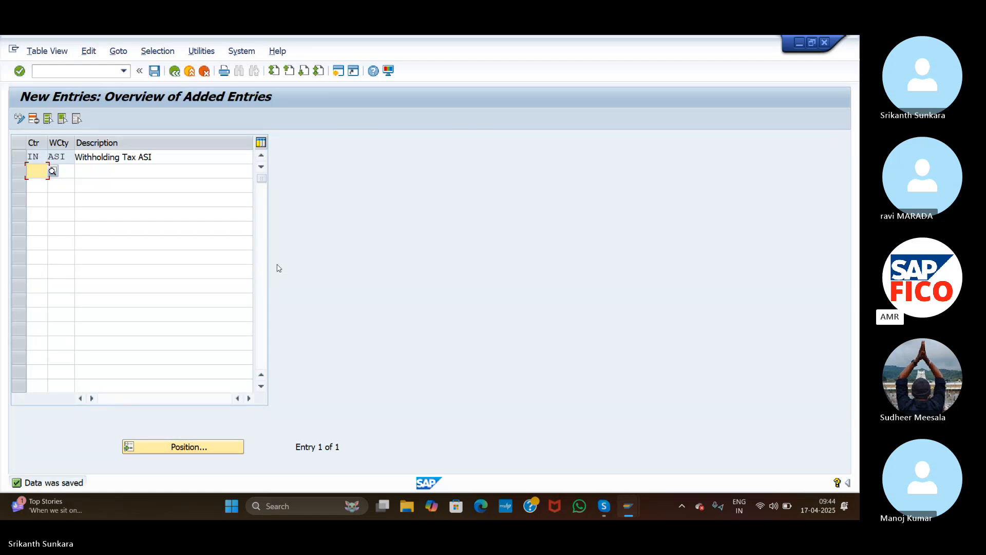
pyautogui.click(175, 71)
pyautogui.click(175, 71)
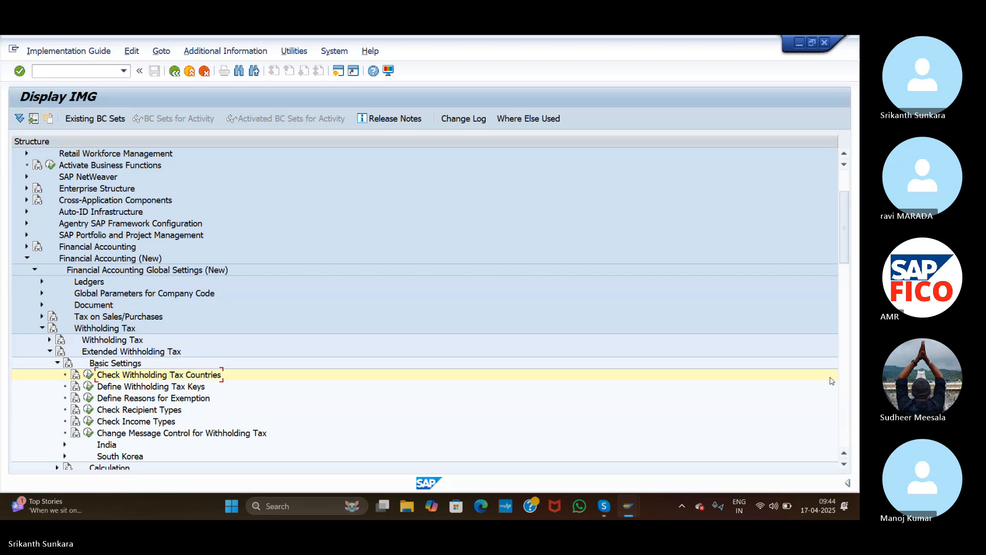
# Open Define Withholding Tax Type for Invoice Posting under Calculation, with IN as the country key of the work area.
pyautogui.moveTo(847, 258); pyautogui.dragTo(824, 268)
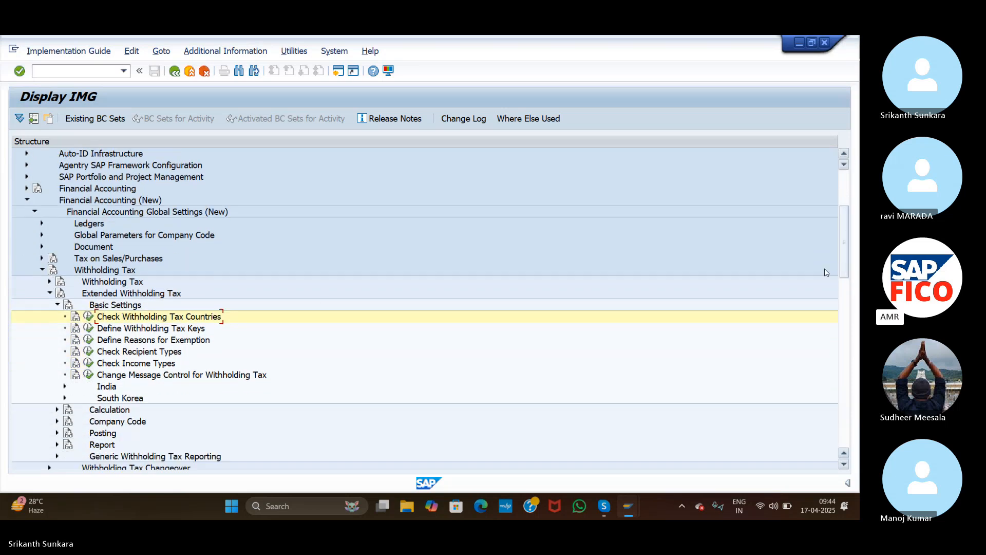
pyautogui.click(57, 410)
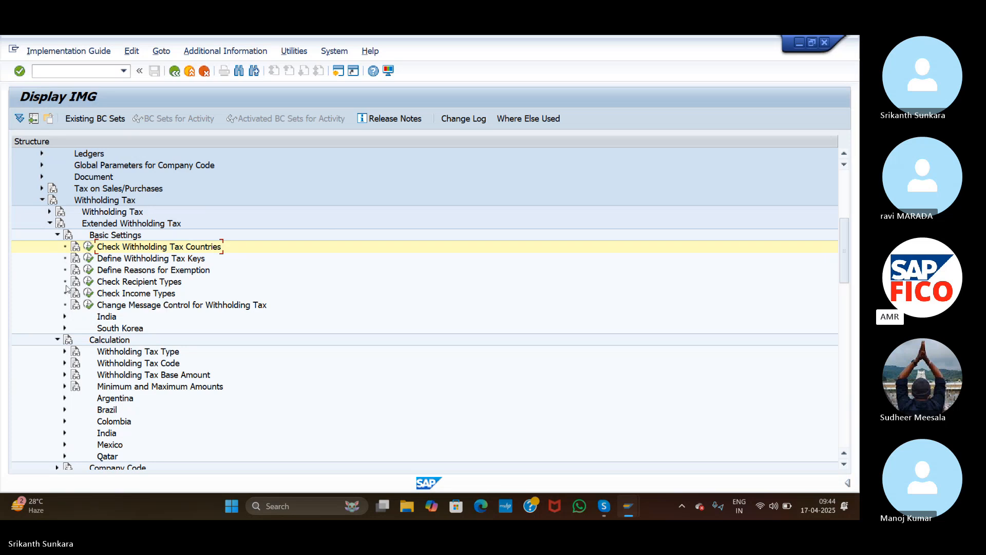
pyautogui.click(65, 353)
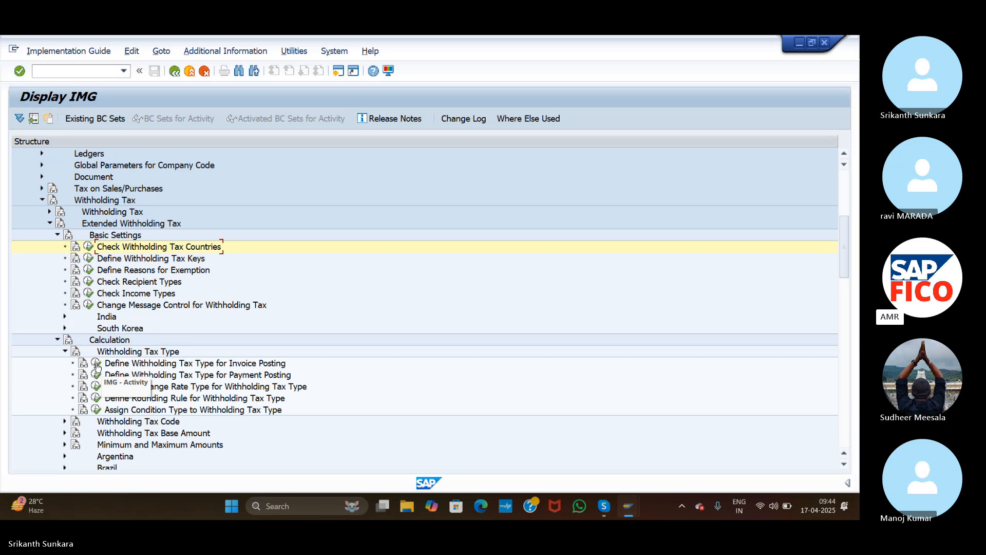
pyautogui.click(96, 364)
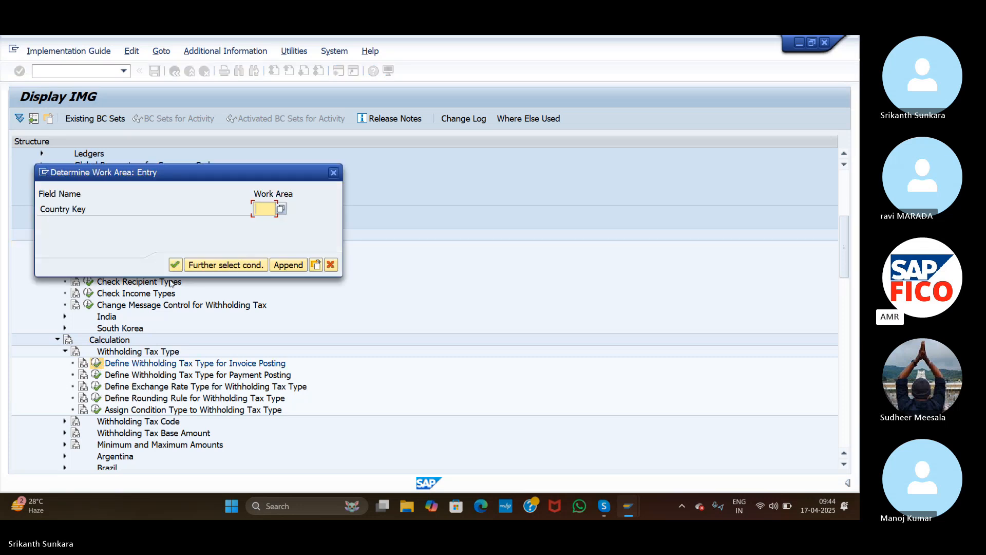
pyautogui.write('IN')
pyautogui.press('Return')
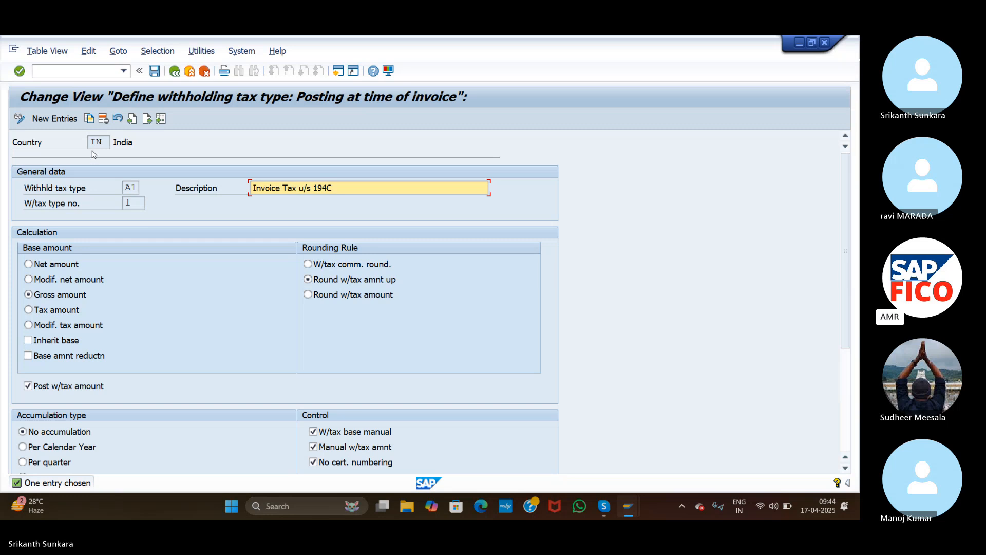
# In a new entry, define withholding tax type T1 with description "TDS @2% of revenue" and Gross amount as the base amount.
pyautogui.click(175, 71)
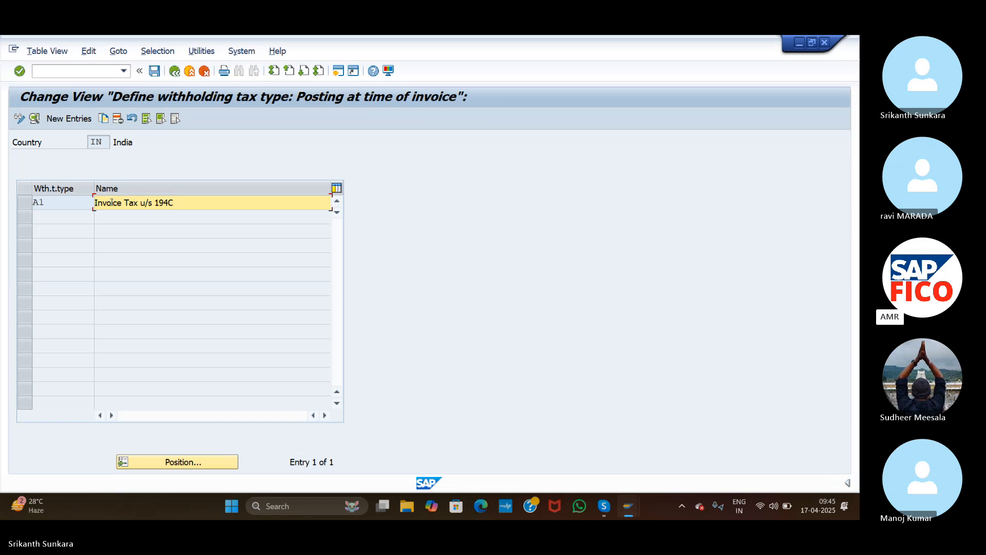
pyautogui.click(69, 119)
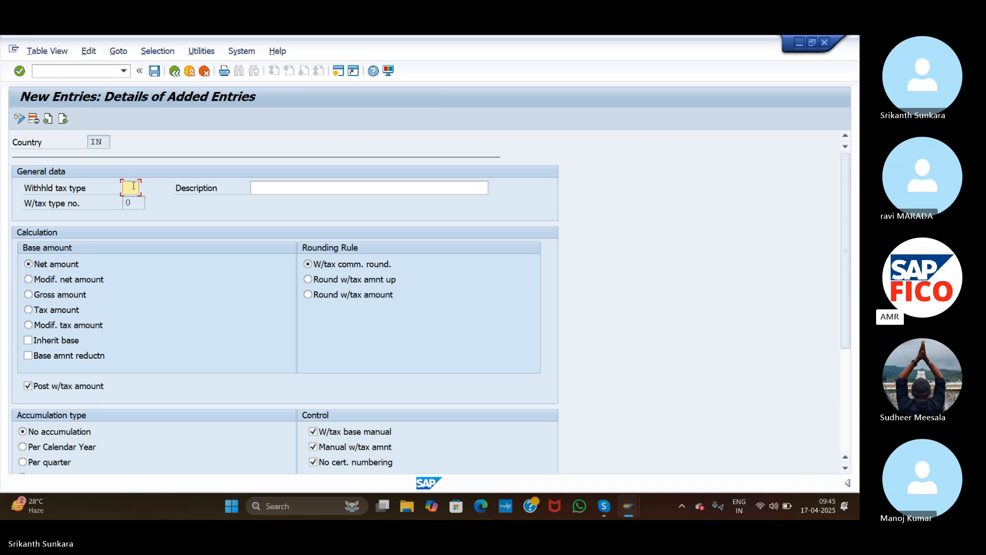
pyautogui.write('T1')
pyautogui.click(260, 187)
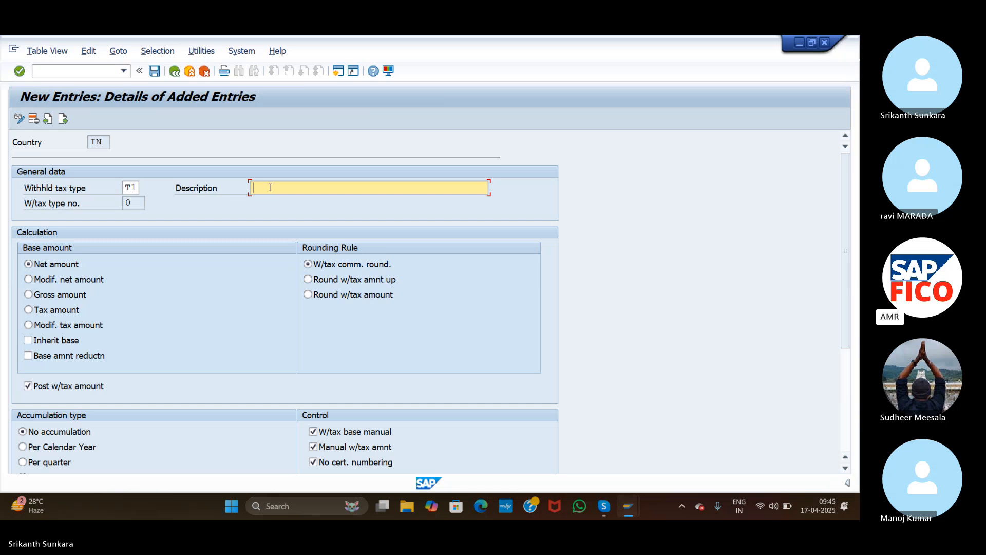
pyautogui.write('TDS')
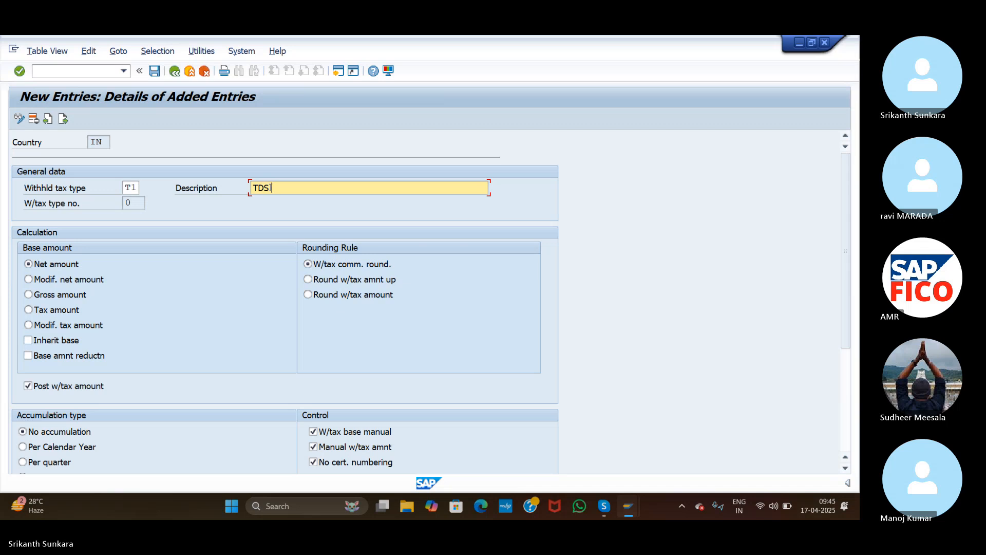
pyautogui.write(' @2%')
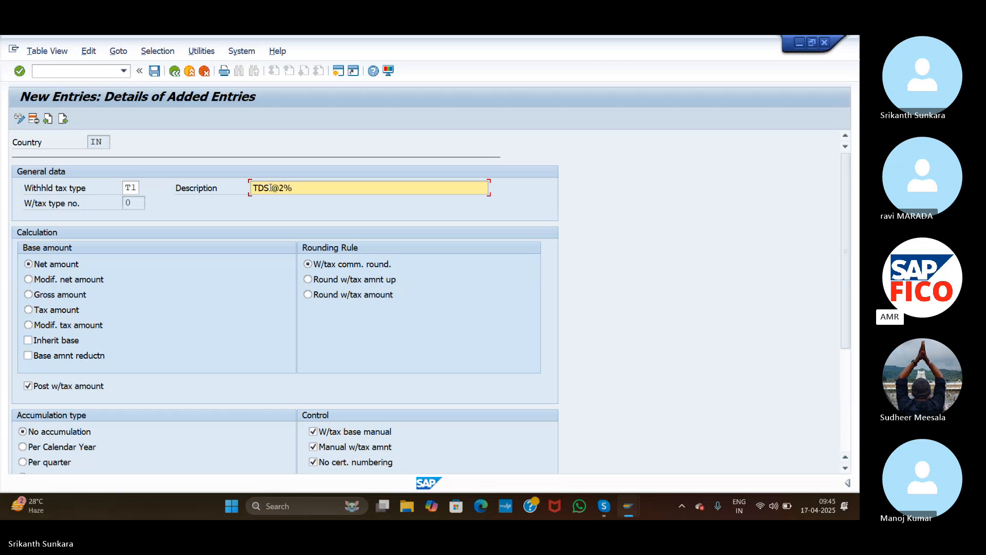
pyautogui.write('of revenue')
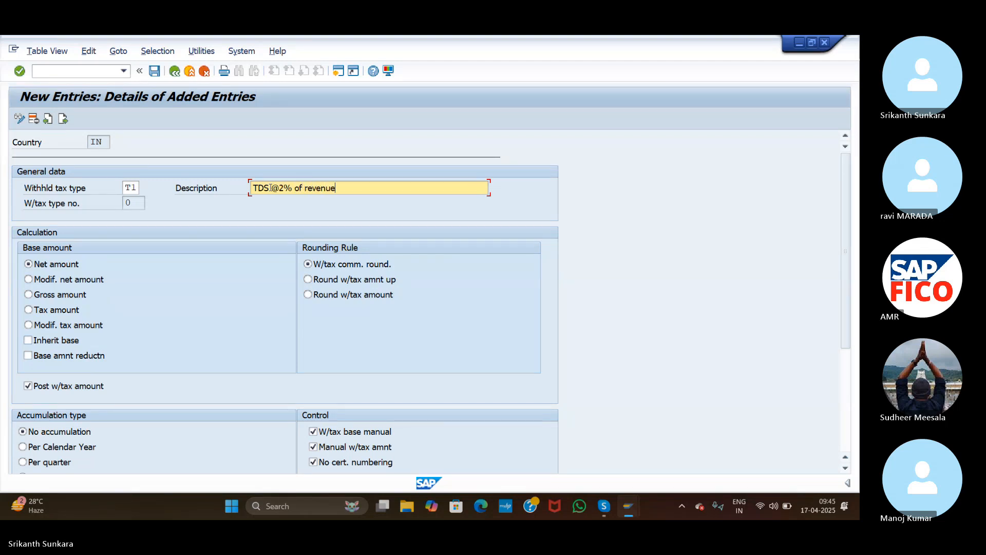
pyautogui.click(271, 188)
pyautogui.click(28, 296)
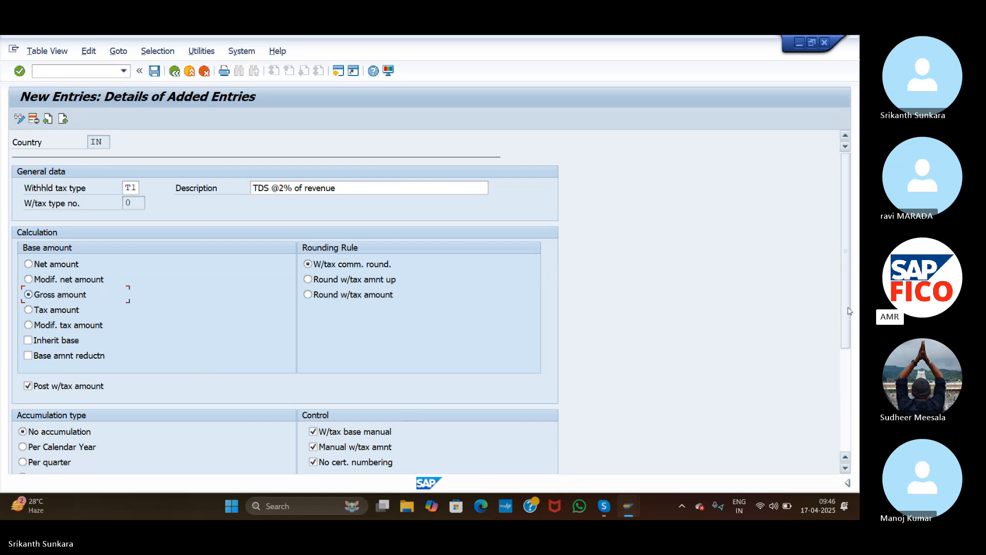
# Turn off the manual withholding tax base and manual withholding tax amount controls for withholding tax type T1.
pyautogui.moveTo(845, 312); pyautogui.dragTo(851, 370)
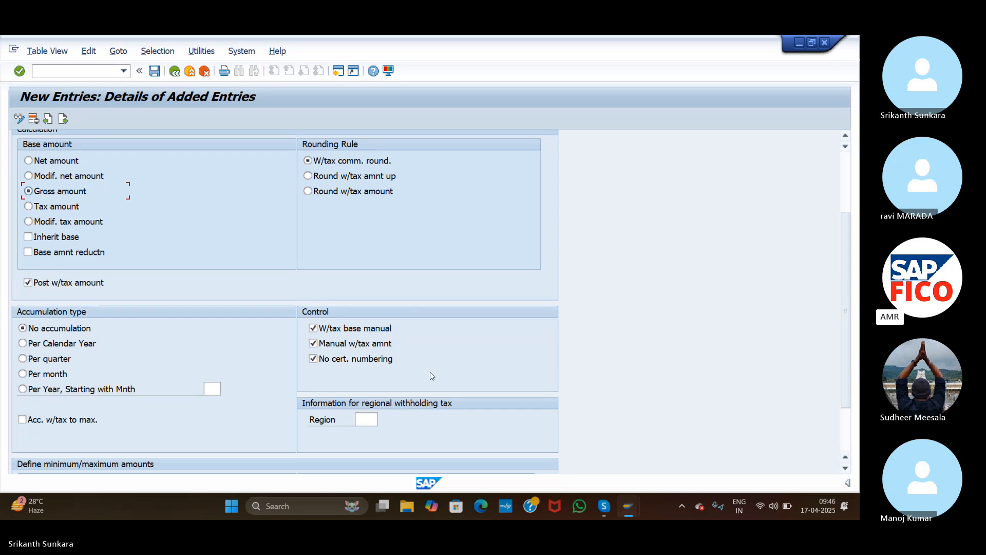
pyautogui.click(316, 329)
pyautogui.click(315, 330)
pyautogui.click(314, 344)
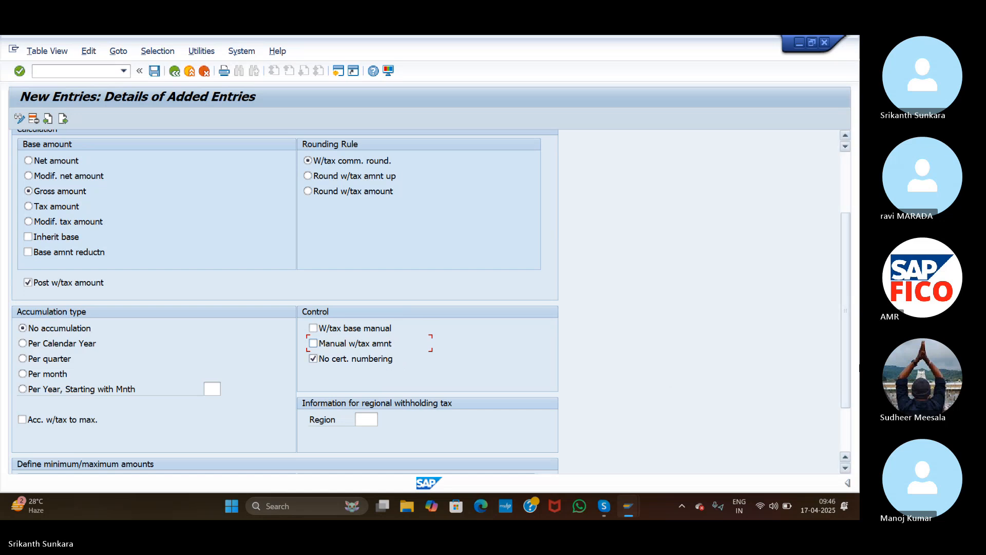
pyautogui.moveTo(847, 366); pyautogui.dragTo(832, 296)
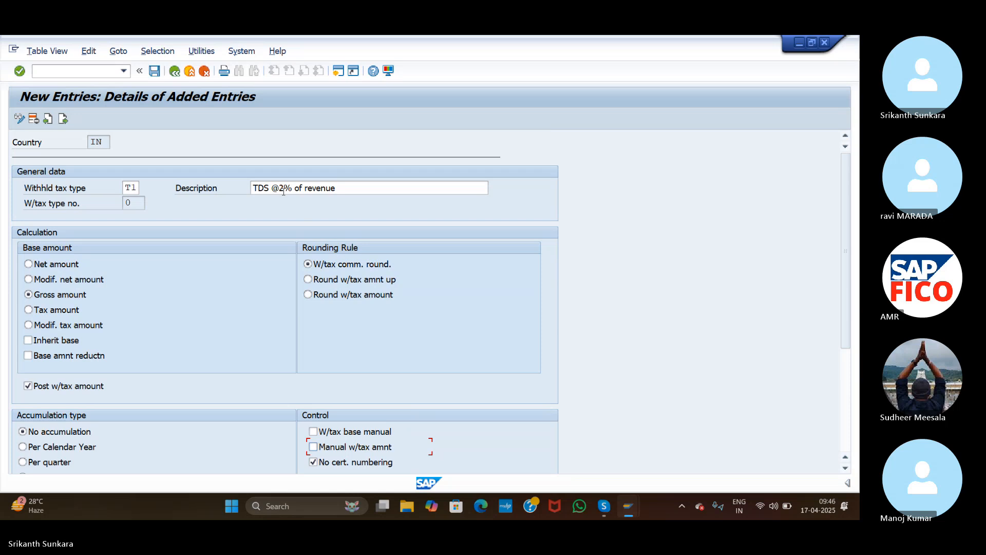
# Add a further entry for withholding tax type T2 with description "CESS Payable" and Gross amount as the base amount.
pyautogui.click(64, 119)
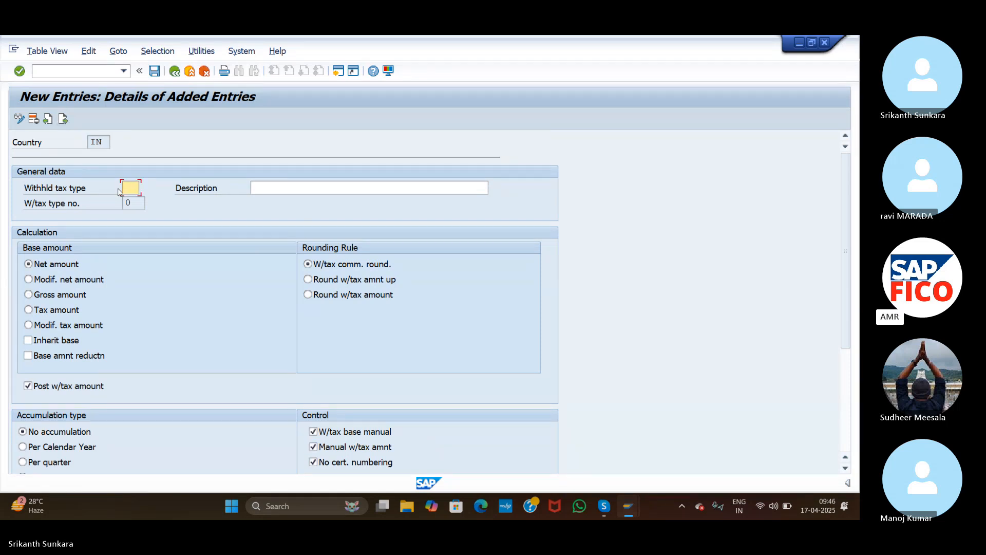
pyautogui.write('T2')
pyautogui.press('Tab')
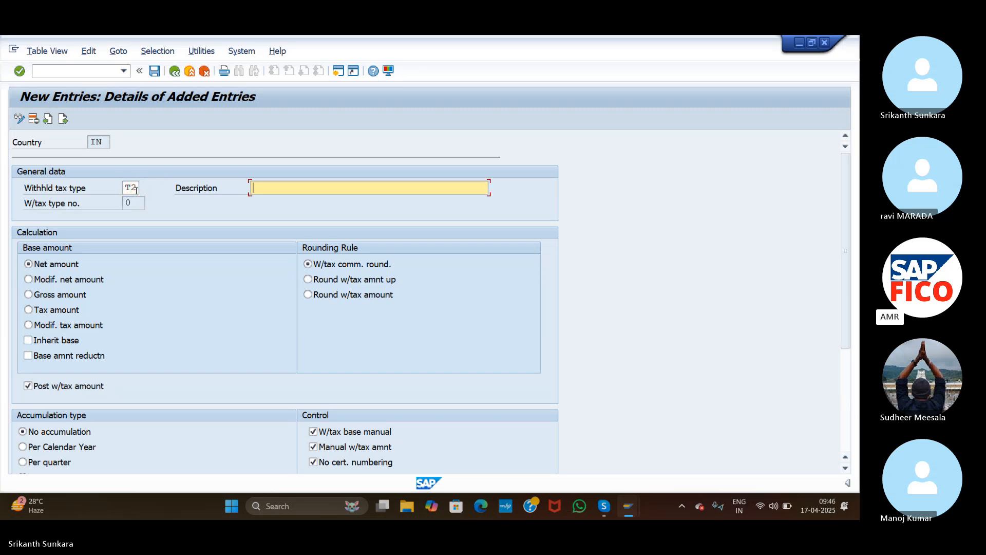
pyautogui.write('Cess ')
pyautogui.write('Payab')
pyautogui.write('le')
pyautogui.write('CESS')
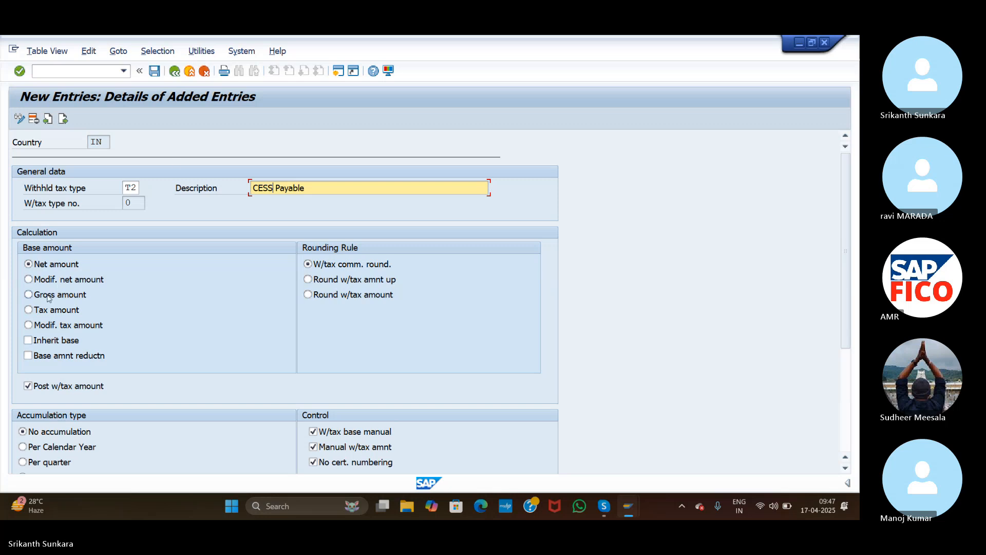
pyautogui.click(32, 298)
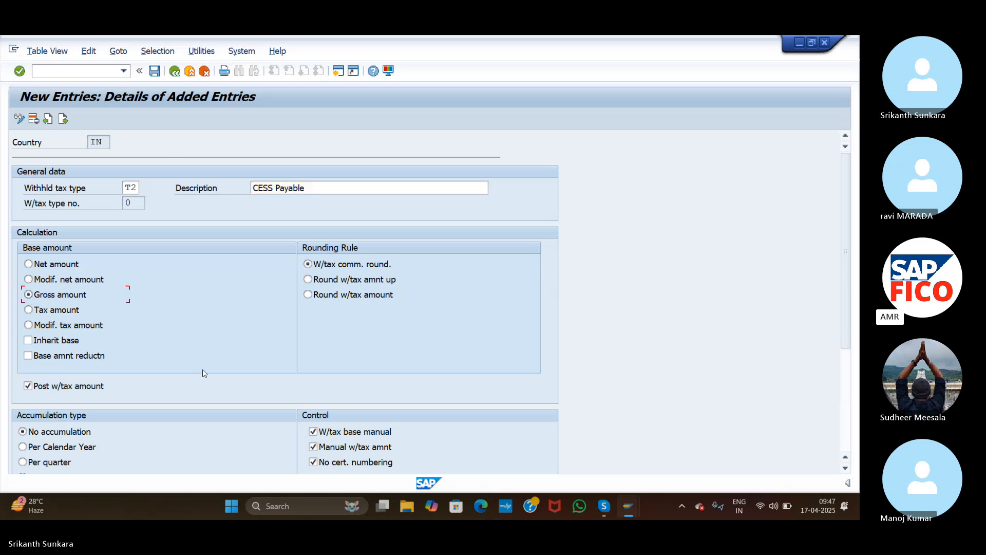
# Turn off the W/tax base manual and Manual w/tax amnt controls for withholding tax type T2.
pyautogui.click(312, 432)
pyautogui.moveTo(843, 335); pyautogui.dragTo(850, 391)
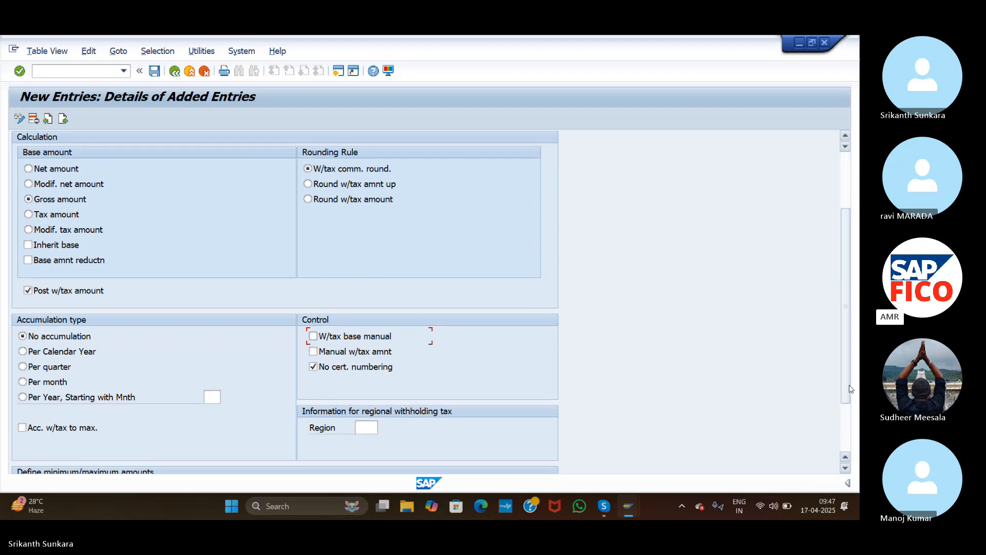
pyautogui.scroll(3, 849, 389)
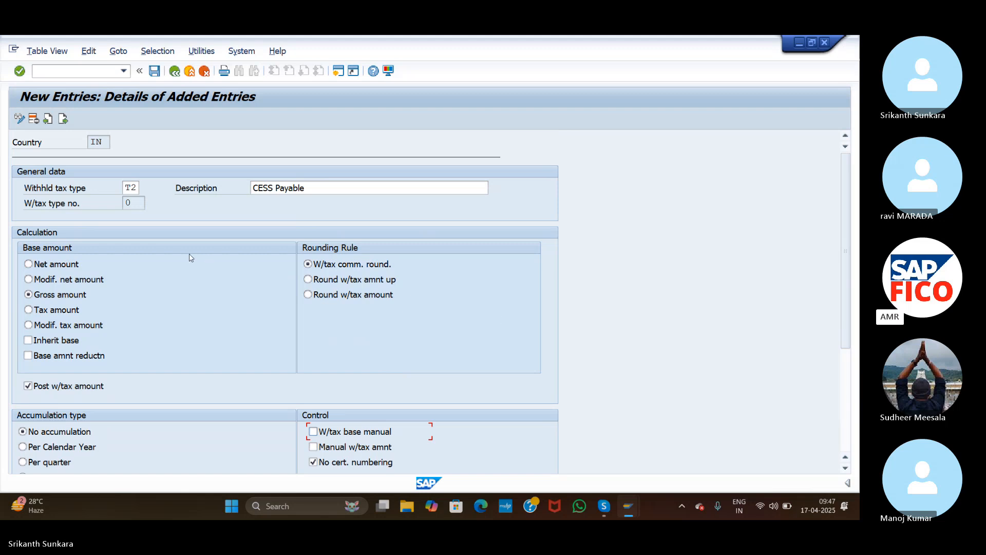
# Save the invoice-posting tax types under the proposed customizing request and return to the IMG structure.
pyautogui.click(153, 72)
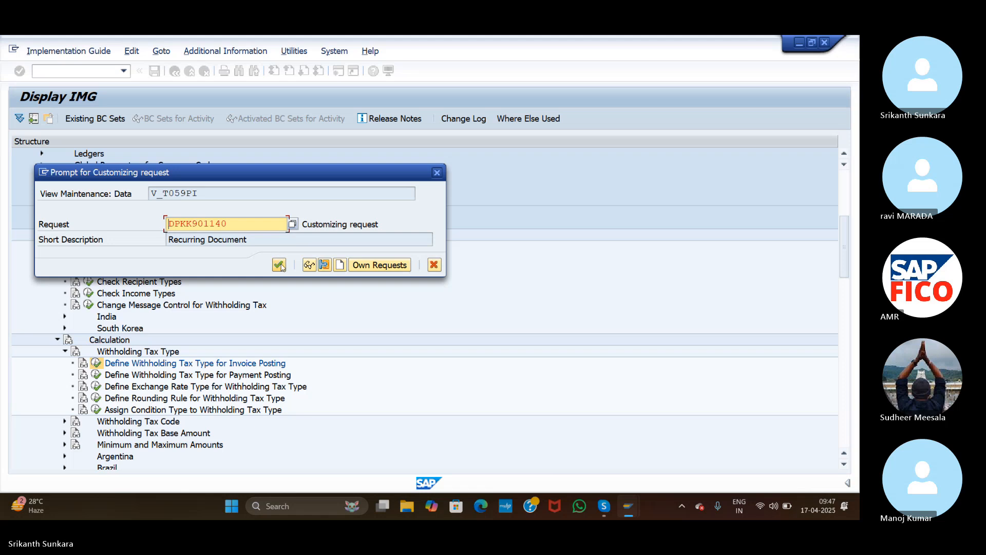
pyautogui.click(279, 265)
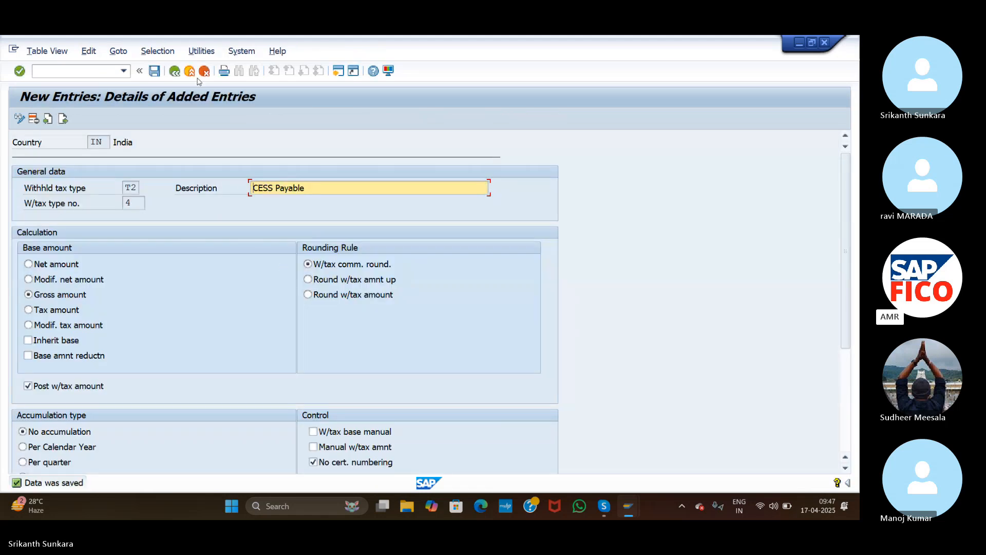
pyautogui.click(174, 72)
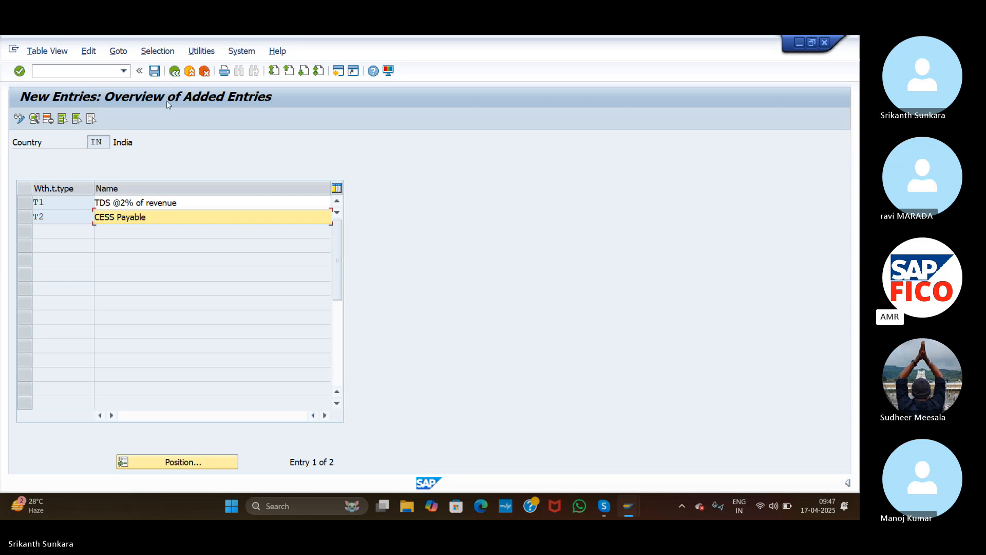
pyautogui.click(174, 72)
pyautogui.click(174, 72)
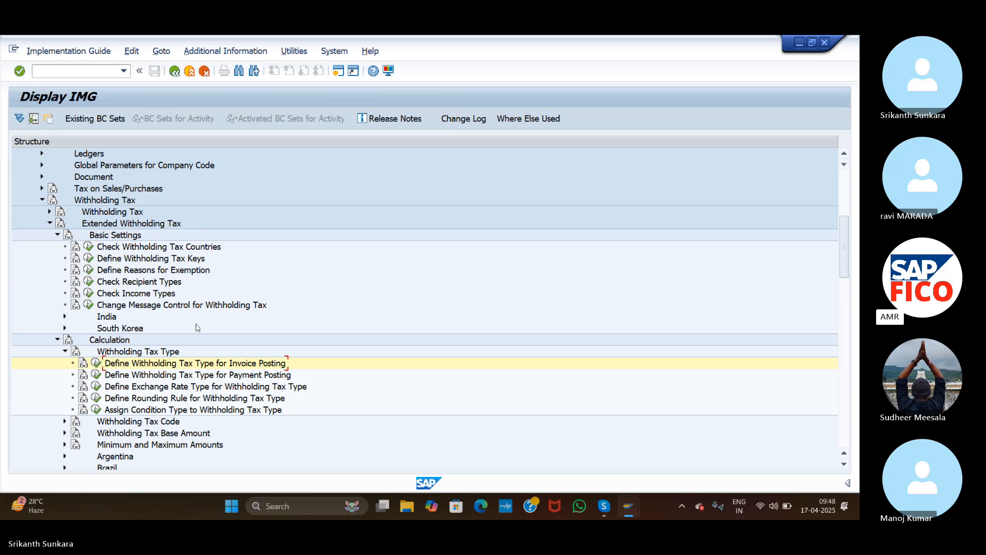
# Open the overview of Define Withholding Tax Type for Payment Posting with IN as the work area's country key.
pyautogui.click(96, 377)
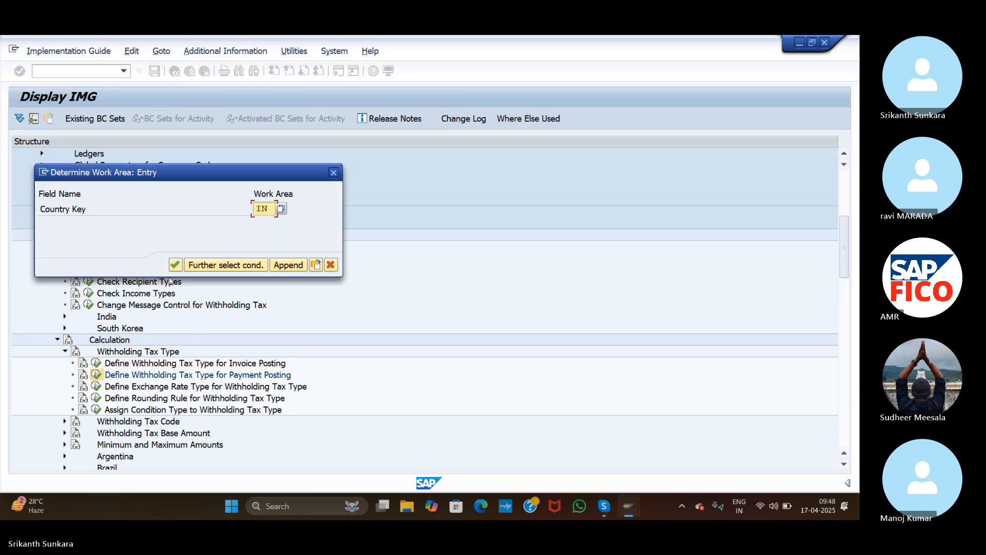
pyautogui.press('Return')
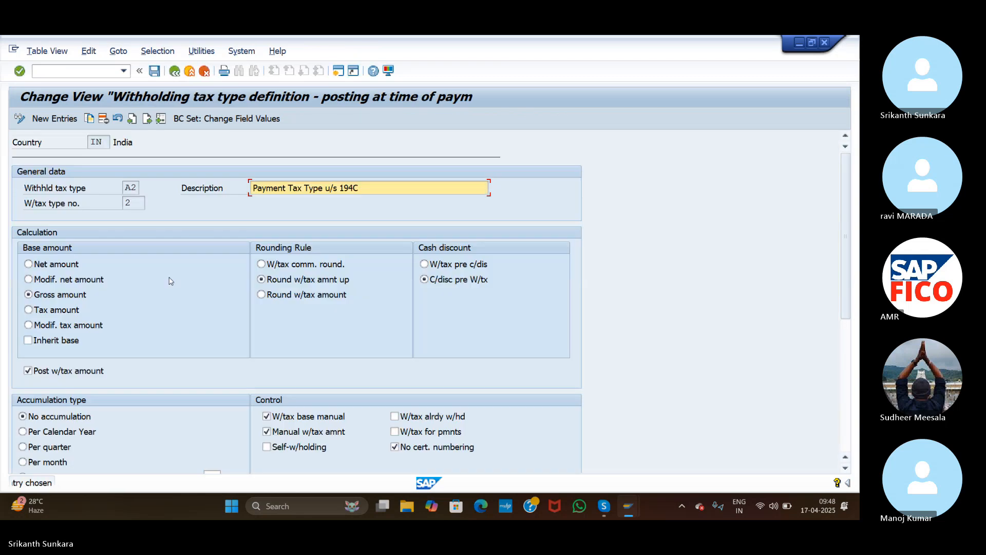
pyautogui.click(175, 71)
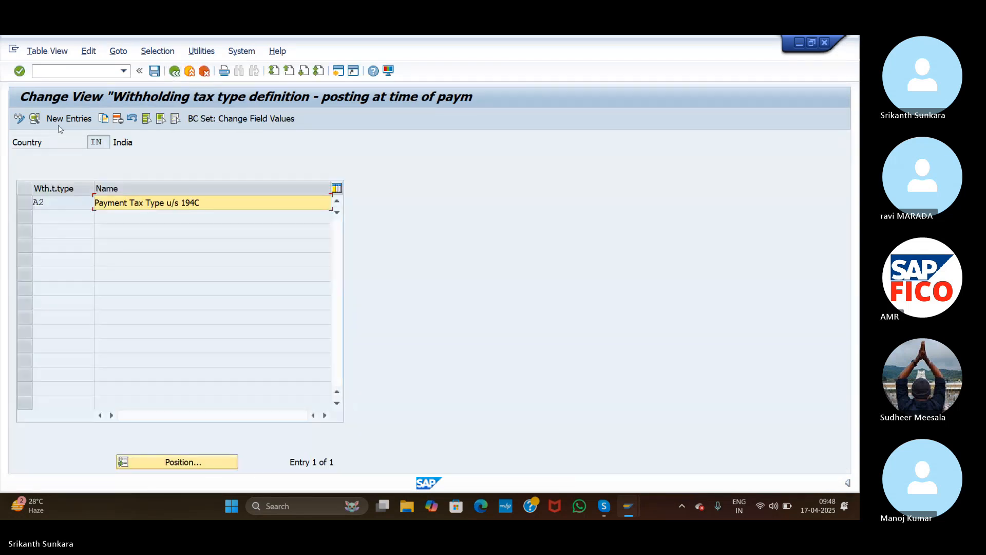
# Create withholding tax type 1T with description "TDS 2% of Payment", Gross amount as base, and Manual w/tax amnt turned off.
pyautogui.click(65, 119)
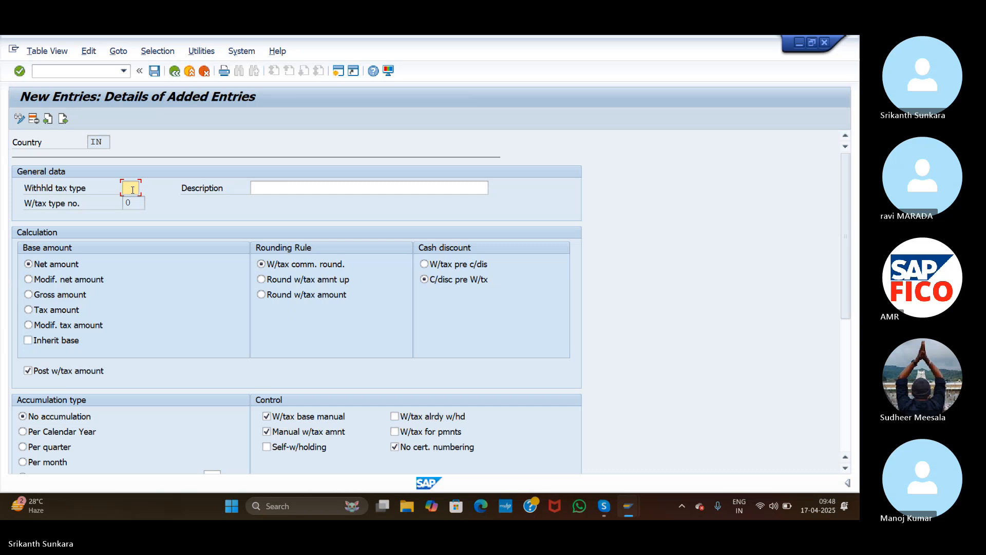
pyautogui.write('1T')
pyautogui.click(279, 189)
pyautogui.write('TDS')
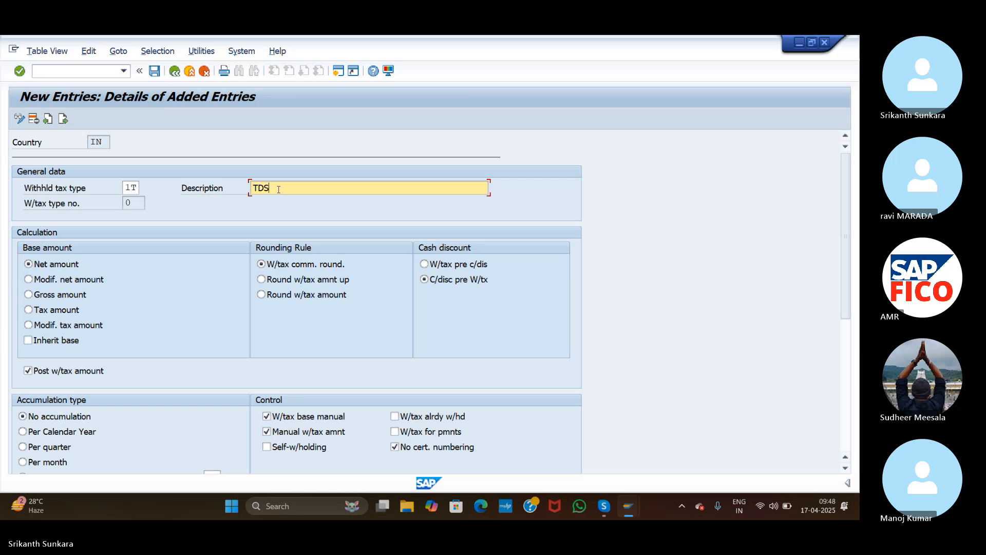
pyautogui.write(' 2%')
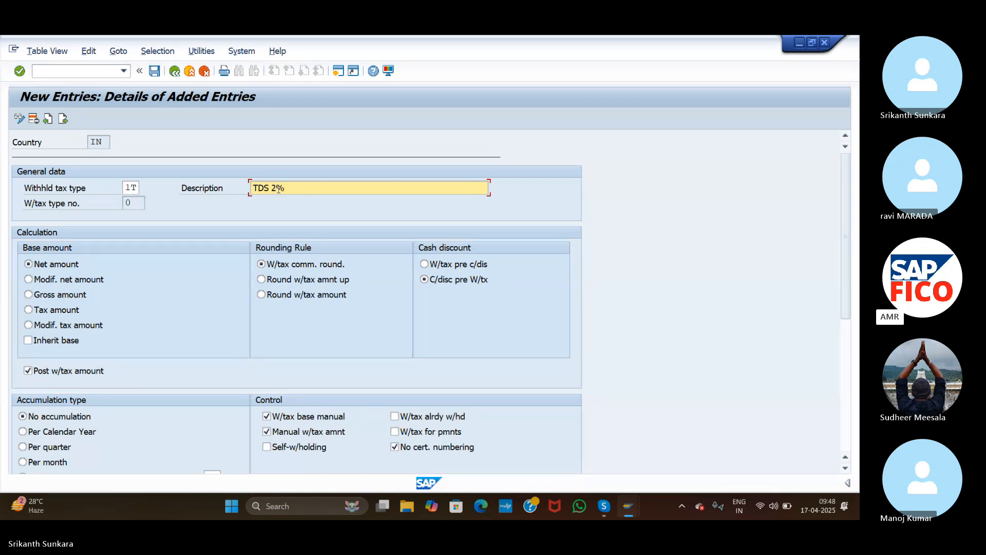
pyautogui.write(' of ')
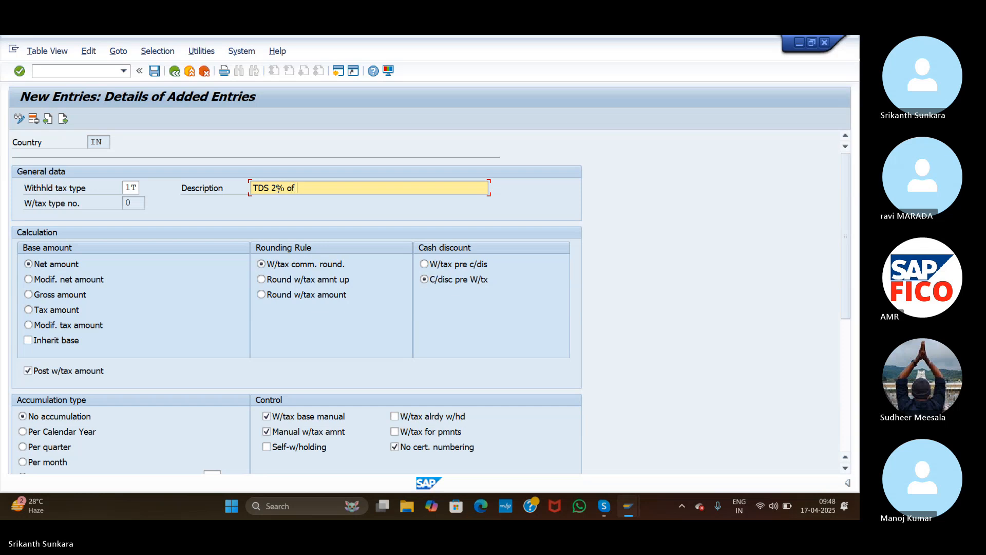
pyautogui.write('Payment')
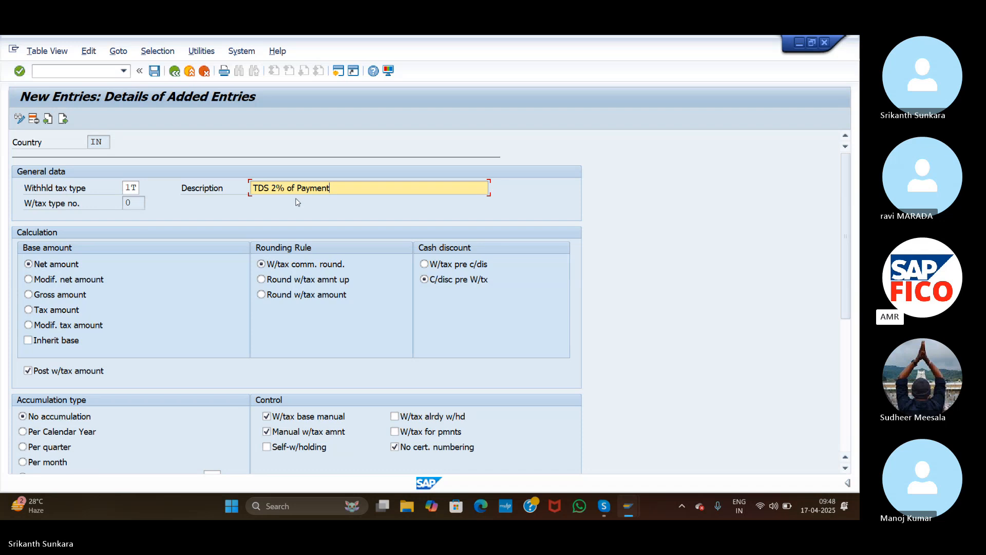
pyautogui.click(29, 298)
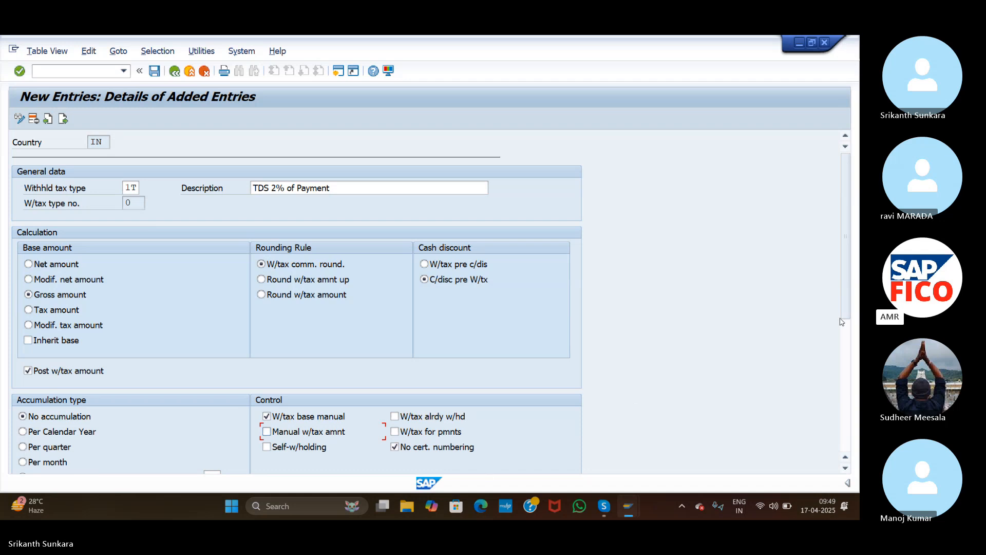
pyautogui.moveTo(846, 291)
pyautogui.mouseDown()
pyautogui.moveTo(845, 325)
pyautogui.moveTo(843, 282)
pyautogui.mouseUp()
# Add withholding tax type 2T with description "CESS 3% of Payment", Gross amount as base, and Manual w/tax amnt turned off.
pyautogui.click(63, 119)
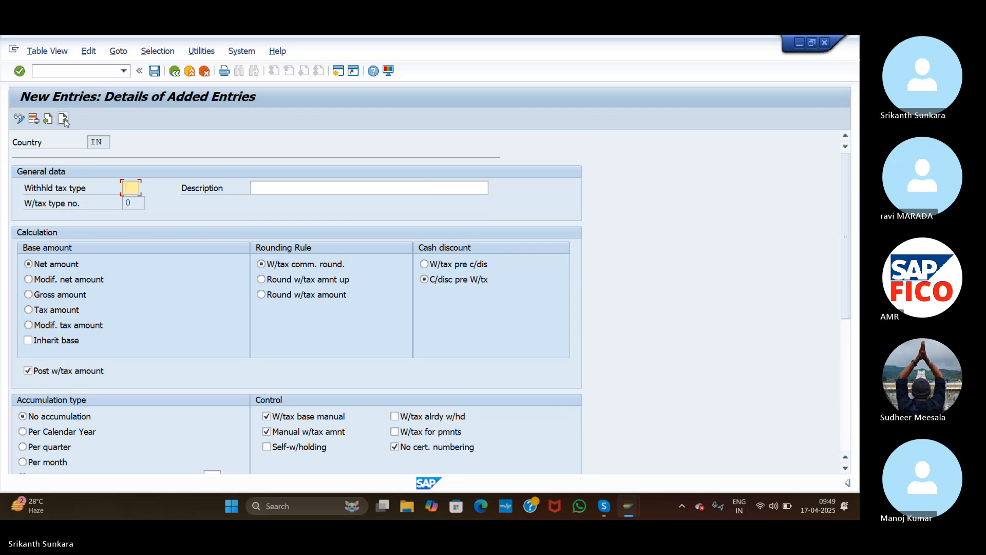
pyautogui.write('2T')
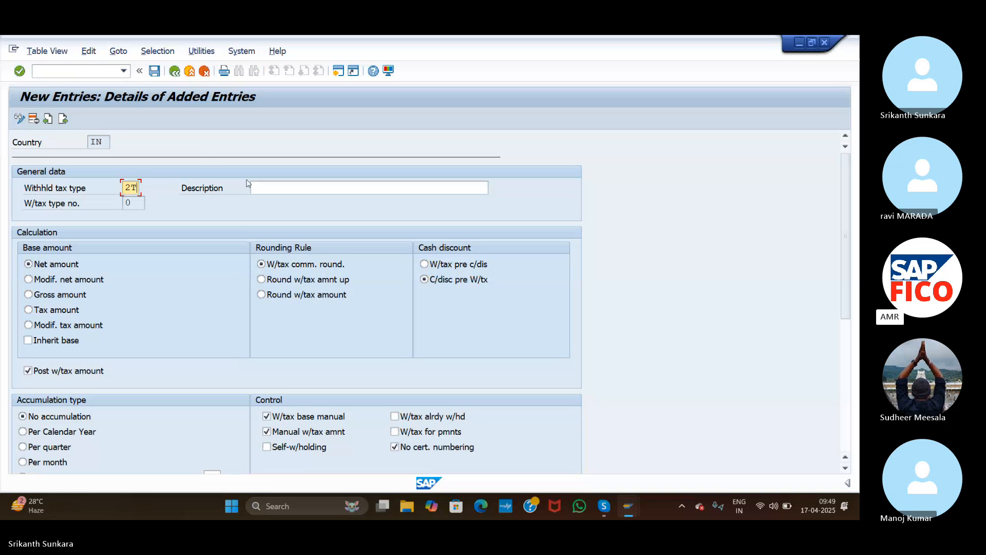
pyautogui.click(298, 188)
pyautogui.write('CESS 3')
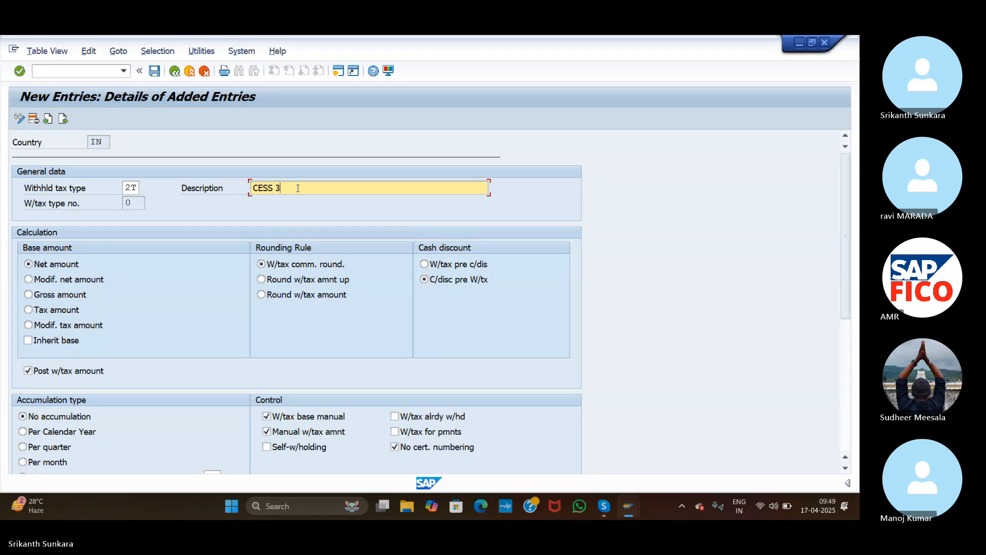
pyautogui.write('% of Payment')
pyautogui.click(30, 298)
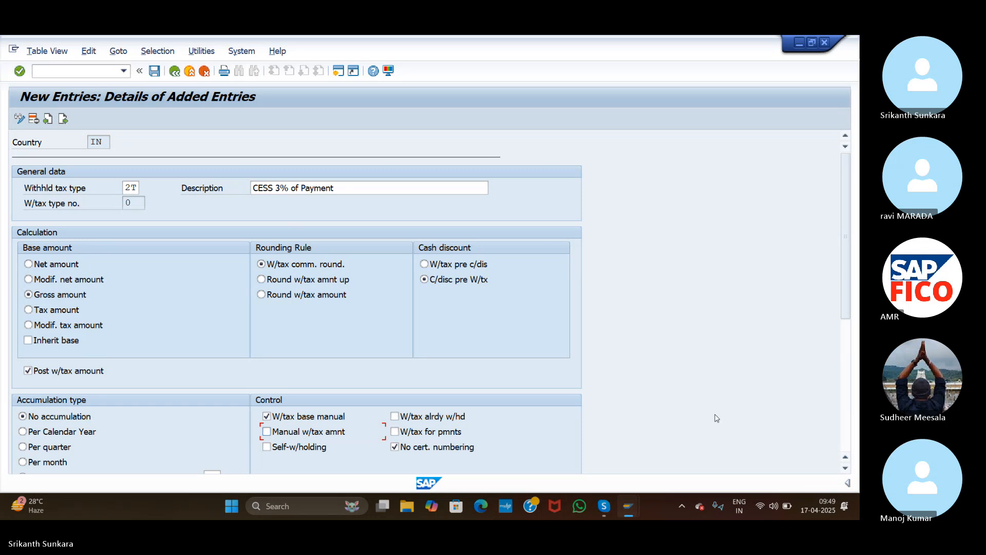
pyautogui.moveTo(846, 303); pyautogui.dragTo(853, 284)
# Save the payment-posting tax types under the proposed customizing request and go back to the IMG structure.
pyautogui.click(154, 71)
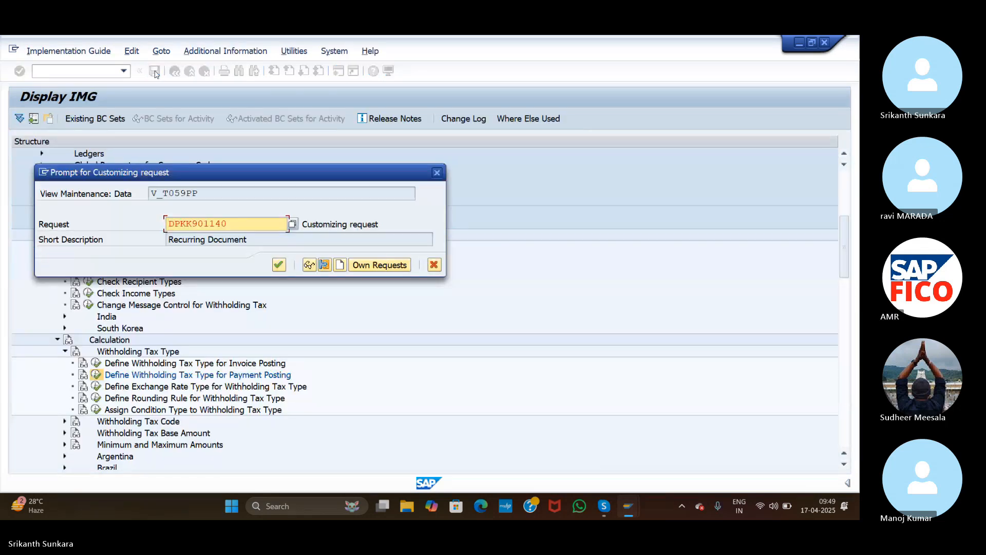
pyautogui.click(279, 264)
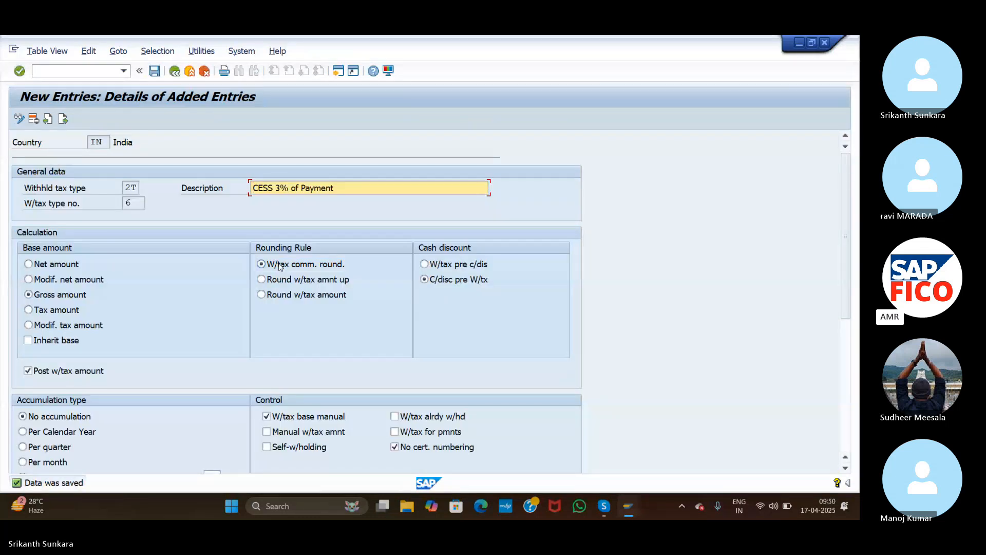
pyautogui.click(175, 71)
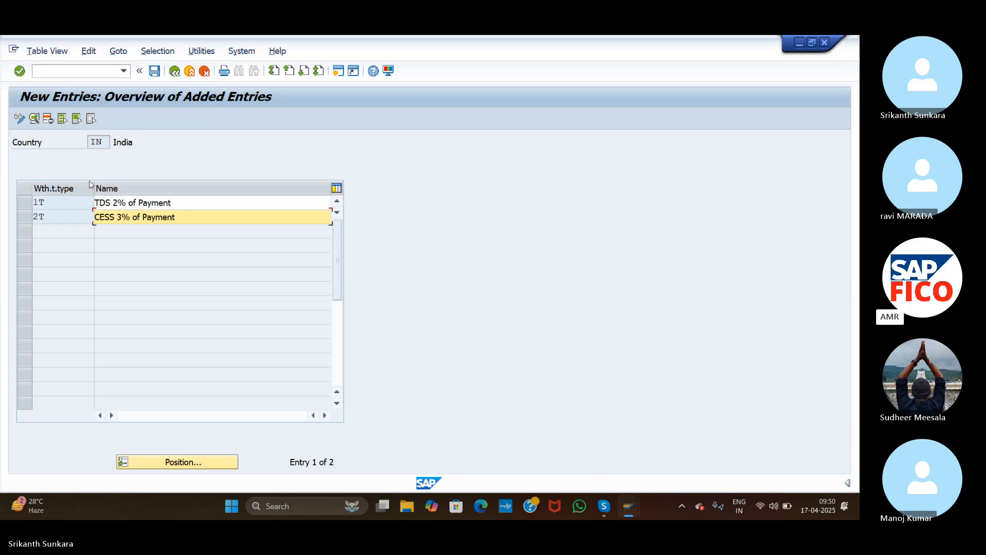
pyautogui.click(175, 72)
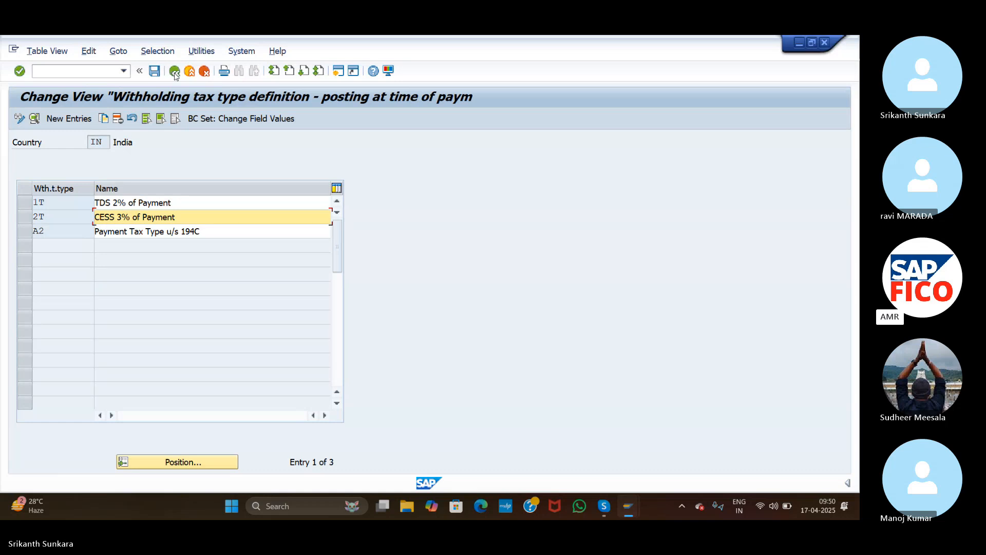
pyautogui.click(175, 72)
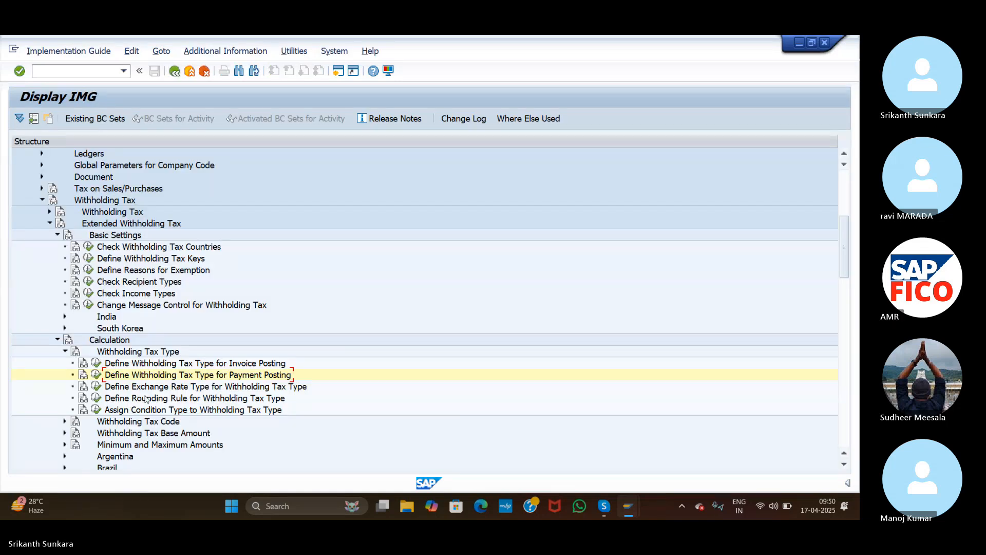
# Collapse the Withholding Tax Type node under Calculation and expand Withholding Tax Code.
pyautogui.click(69, 342)
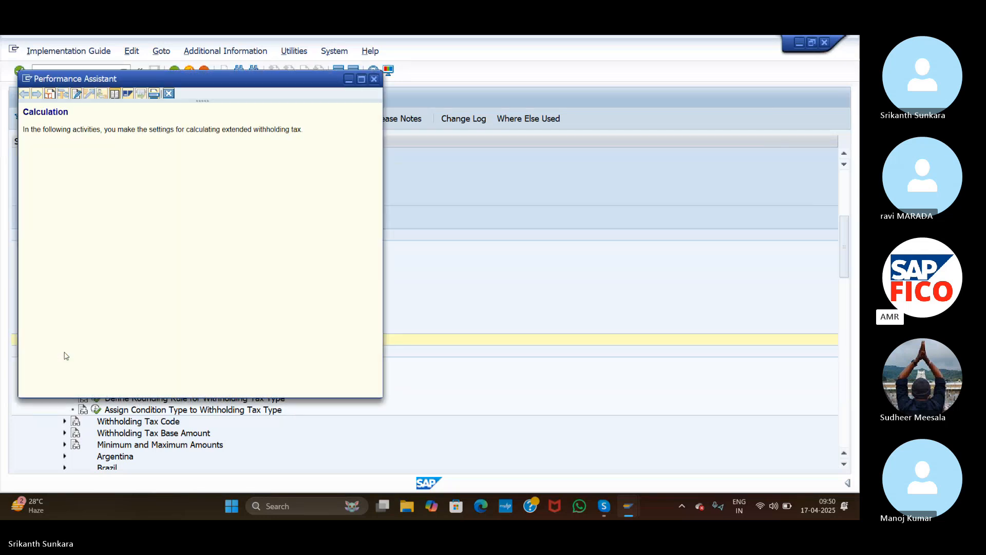
pyautogui.click(375, 78)
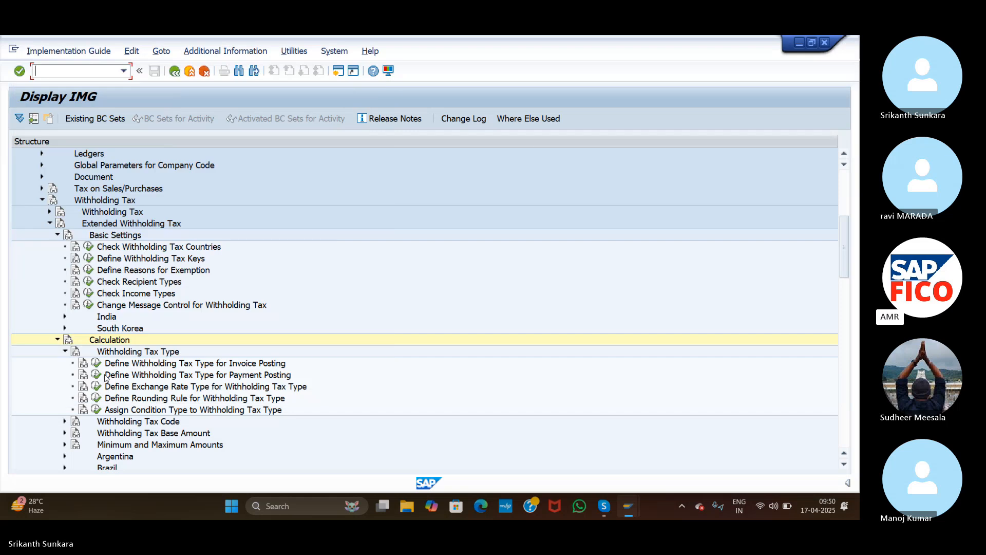
pyautogui.click(65, 352)
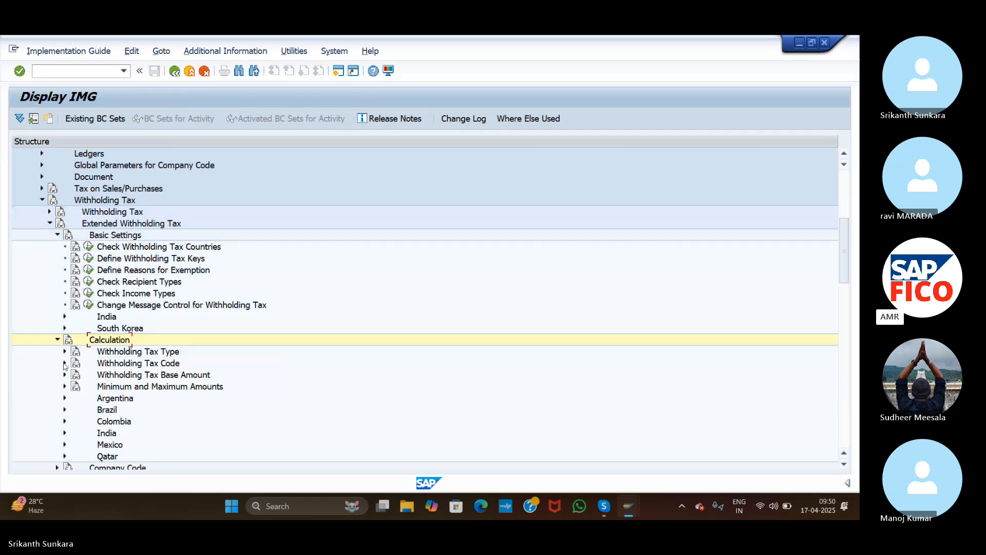
pyautogui.click(65, 363)
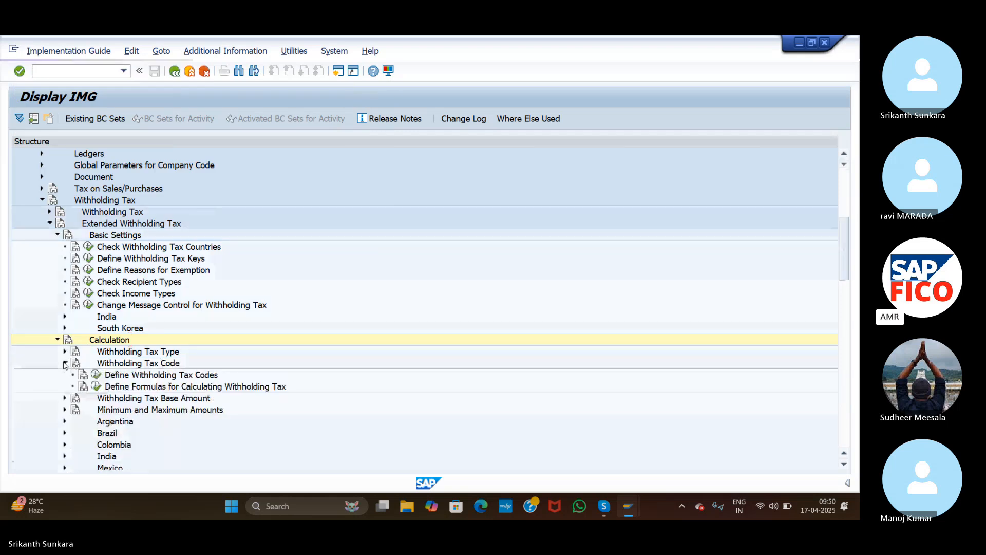
# Open the Define Withholding Tax Codes activity for country key IN.
pyautogui.click(96, 375)
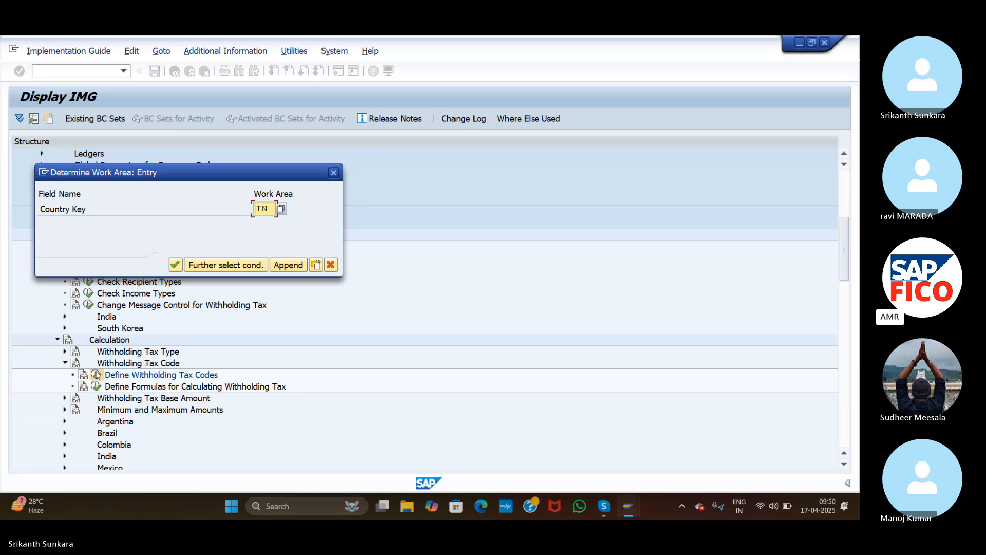
pyautogui.press('Return')
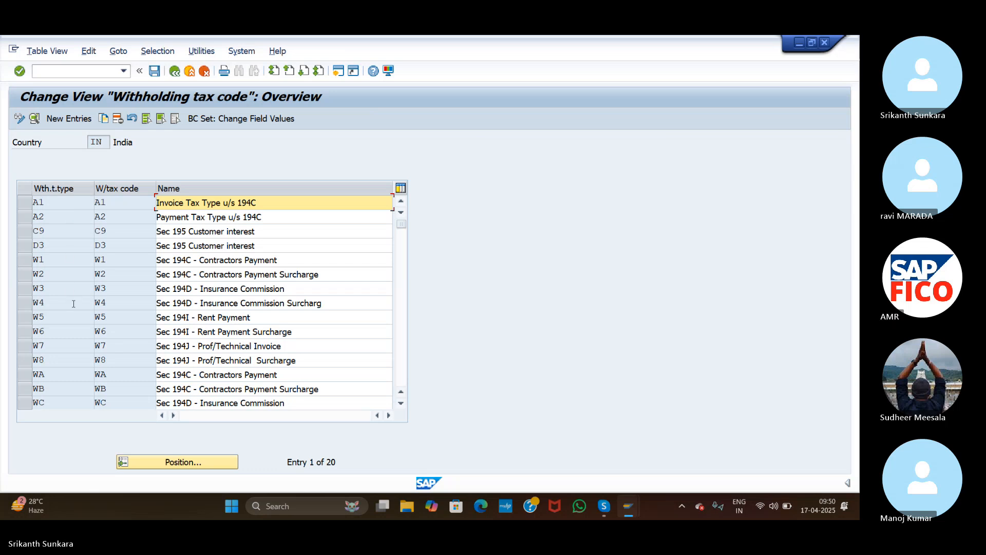
# Look through the existing withholding tax codes for India, checking their tax types, codes and names.
pyautogui.click(402, 403)
pyautogui.click(402, 404)
pyautogui.click(402, 404)
pyautogui.click(401, 404)
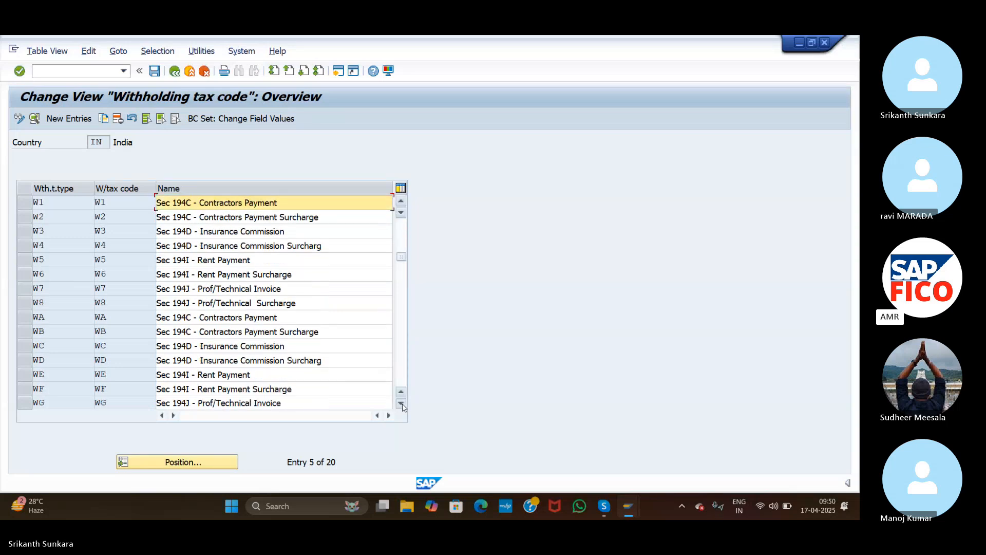
pyautogui.click(402, 403)
pyautogui.click(402, 404)
pyautogui.click(402, 403)
pyautogui.click(402, 404)
pyautogui.click(402, 404)
pyautogui.click(402, 404)
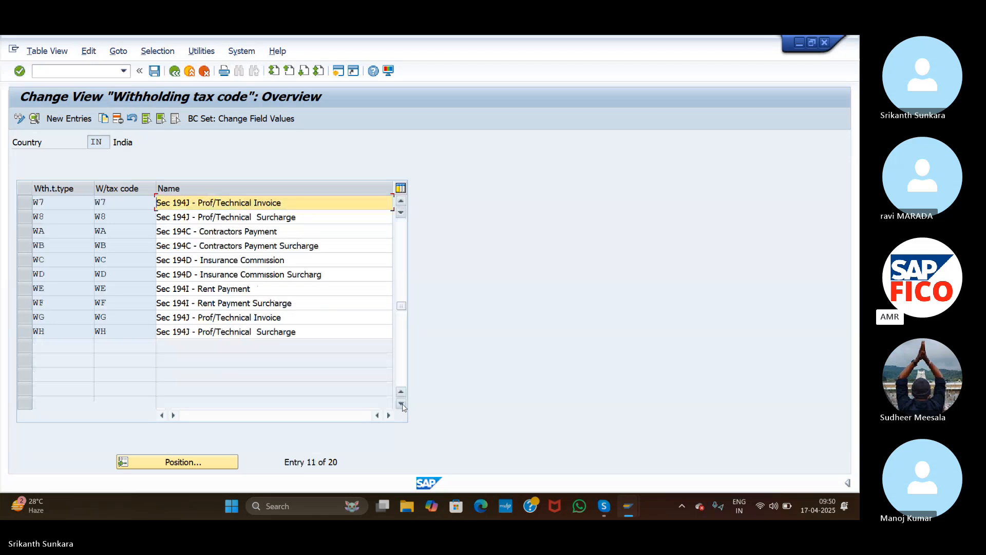
pyautogui.click(401, 204)
pyautogui.click(401, 204)
# Create a new withholding tax code entry with tax type T1, tax code T1 and description "TDS @2% Invoice".
pyautogui.click(61, 122)
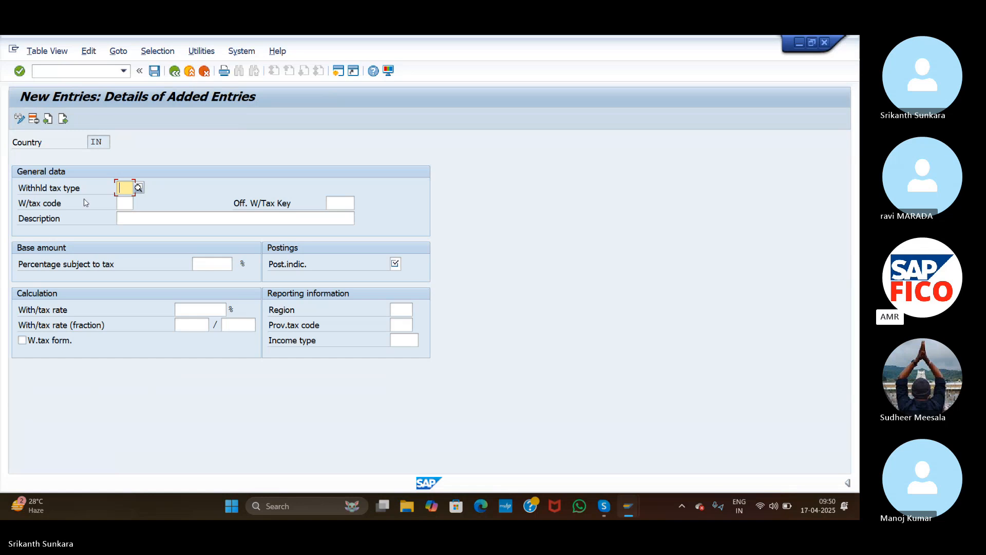
pyautogui.write('T1')
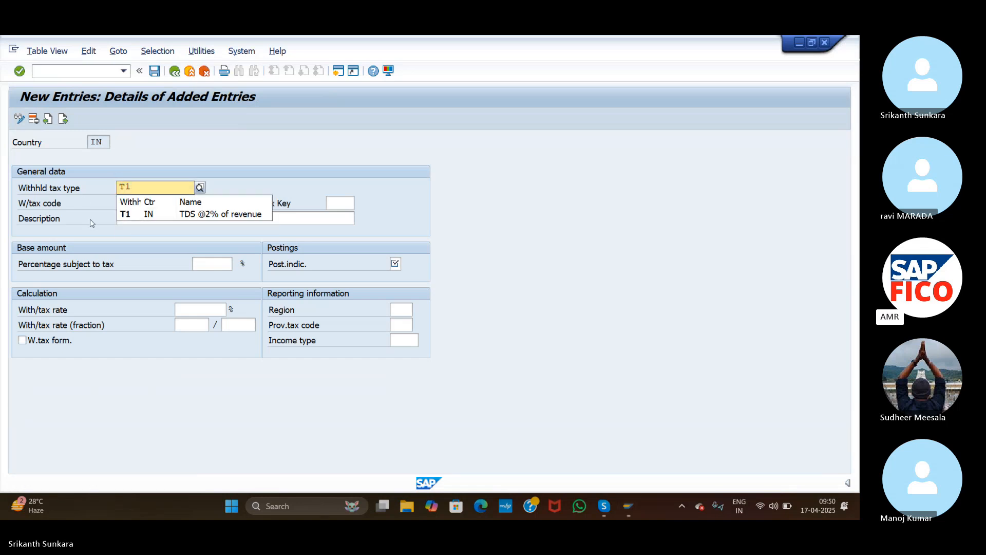
pyautogui.click(149, 214)
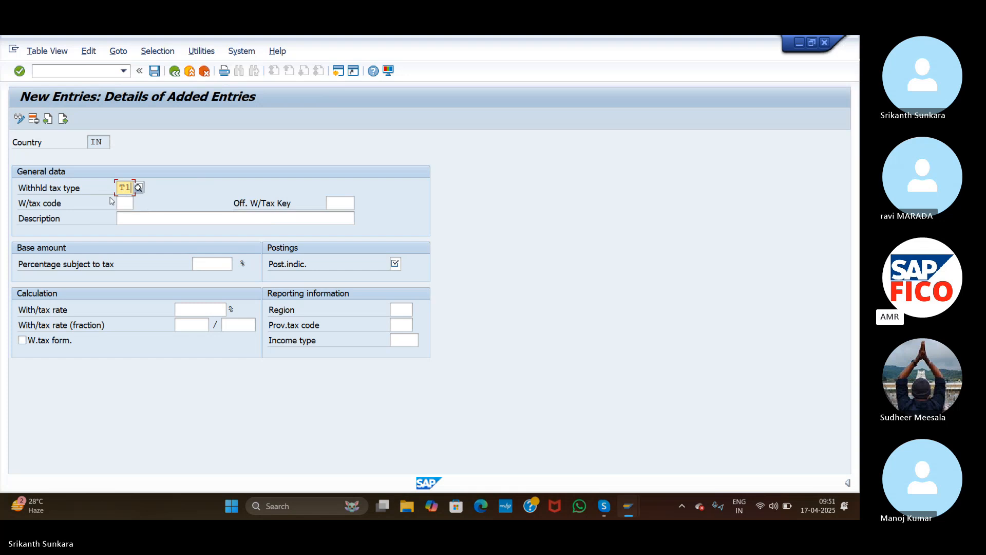
pyautogui.click(126, 203)
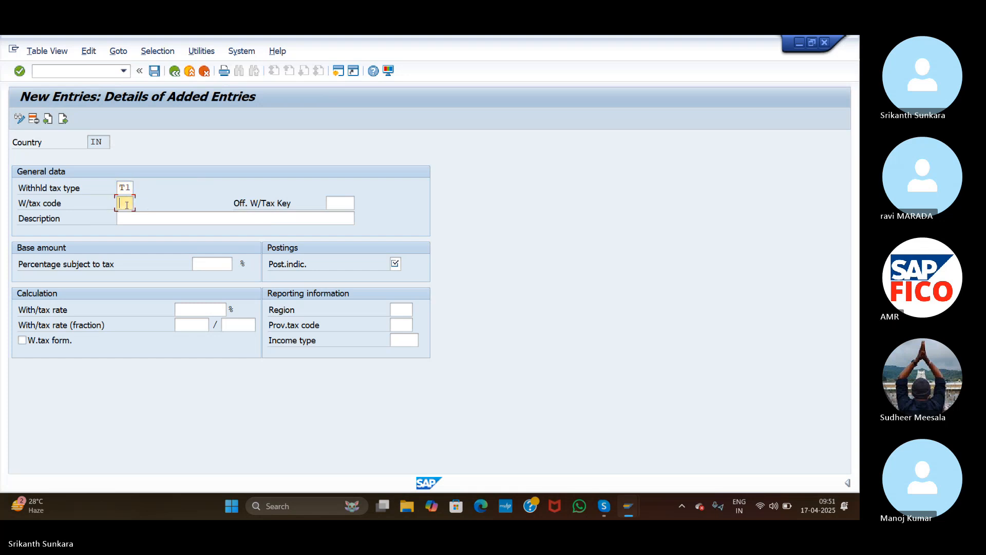
pyautogui.write('T1')
pyautogui.click(158, 224)
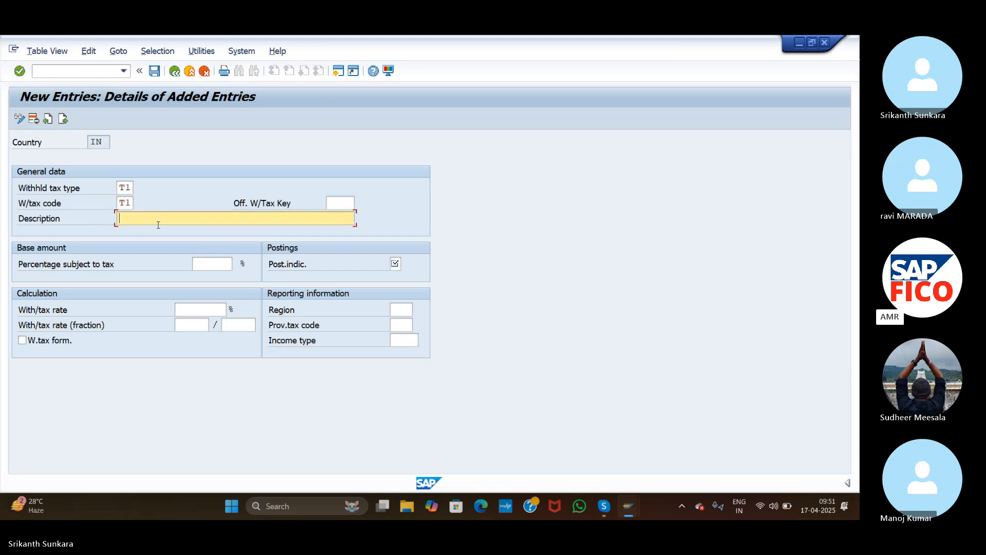
pyautogui.write('TDS @2')
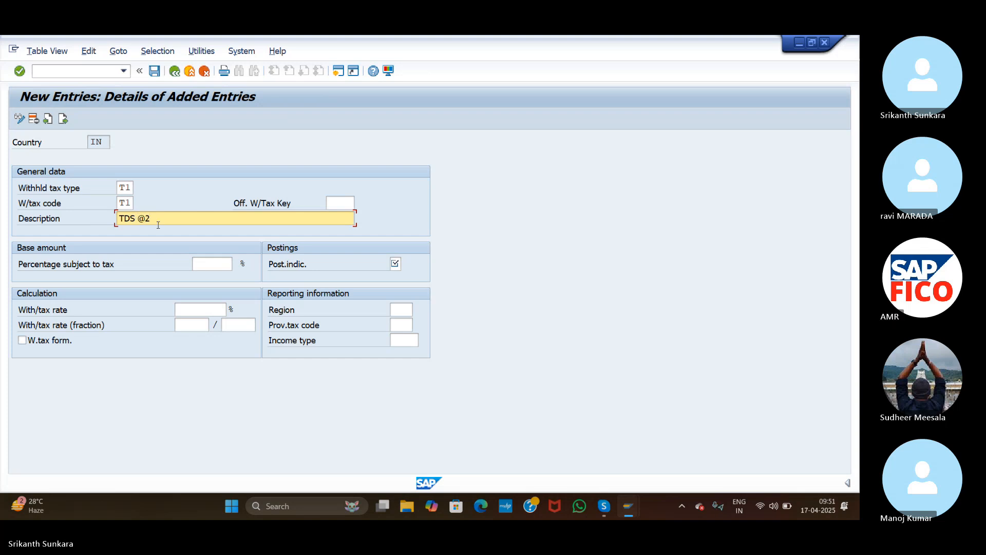
pyautogui.write('% Invo ice')
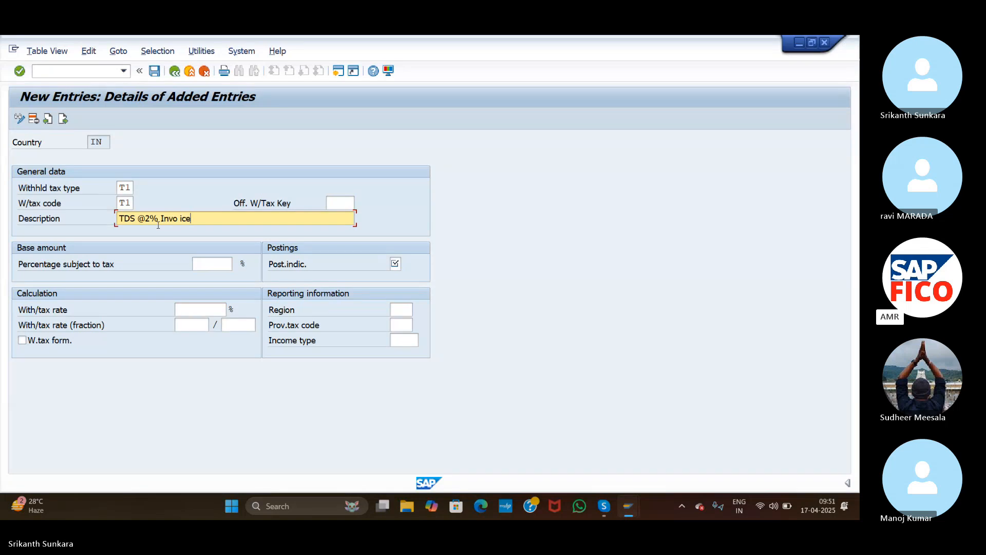
pyautogui.press('BackSpace')
pyautogui.press('BackSpace')
pyautogui.press('BackSpace')
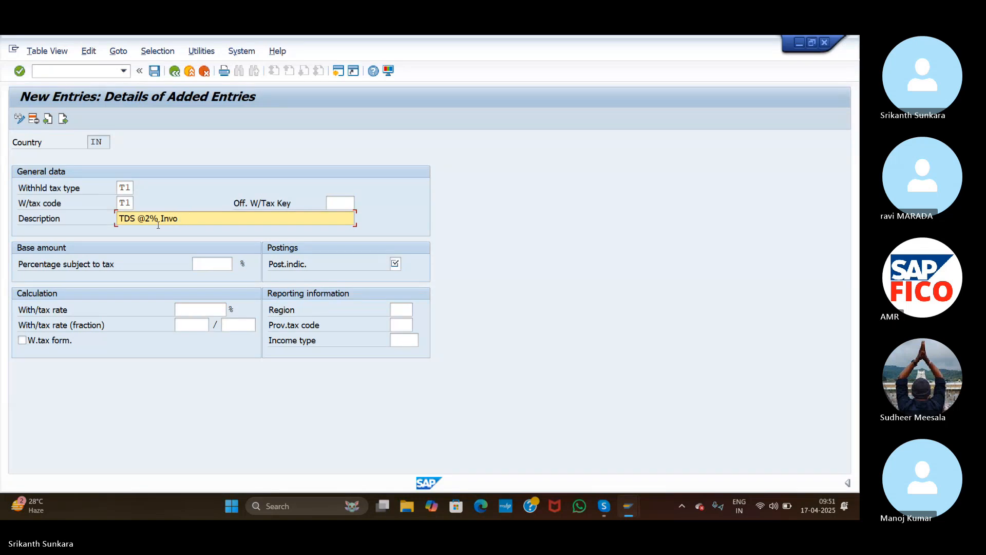
pyautogui.write('ice')
# Set tax code T1's percentage subject to tax to 100 and its posting indicator to 1 (standard posting).
pyautogui.click(208, 266)
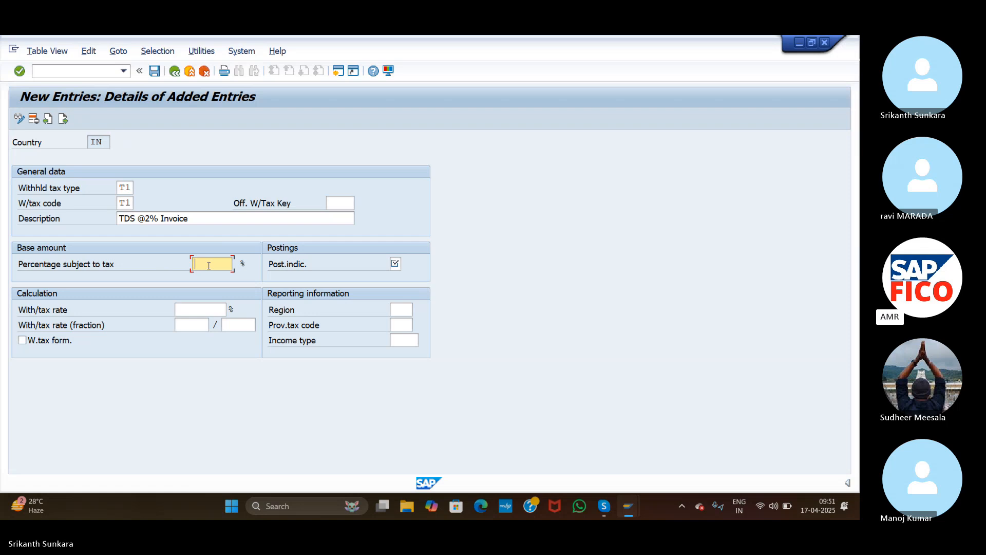
pyautogui.write('100')
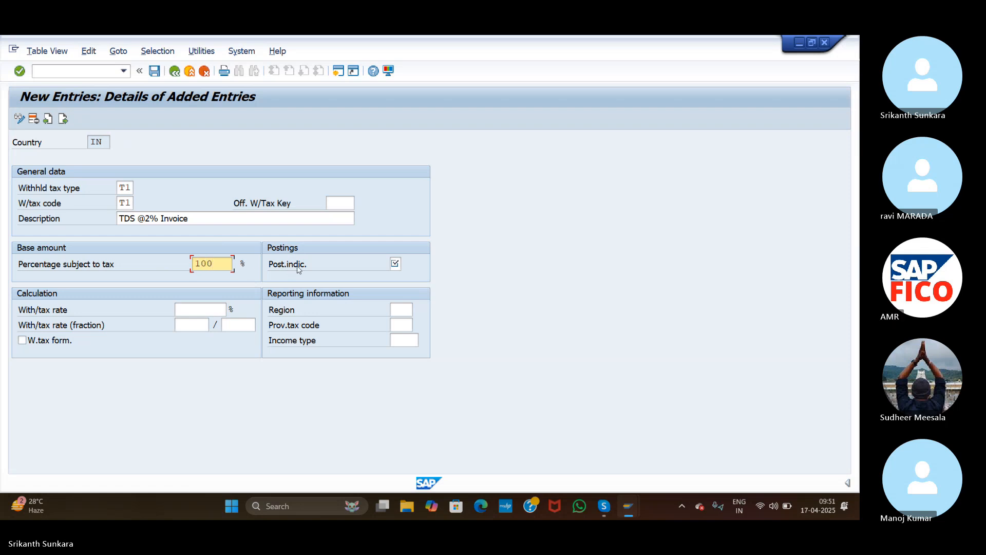
pyautogui.click(395, 264)
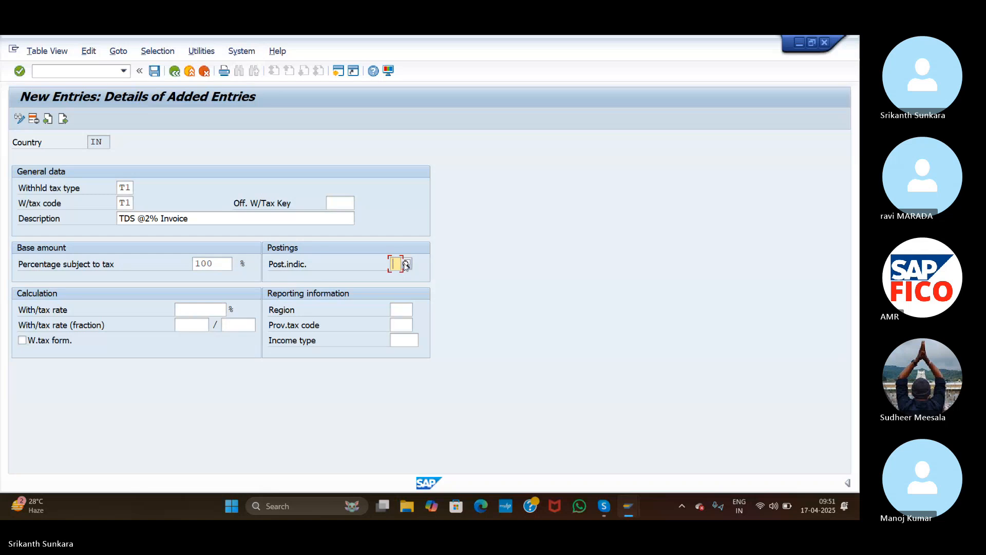
pyautogui.click(406, 264)
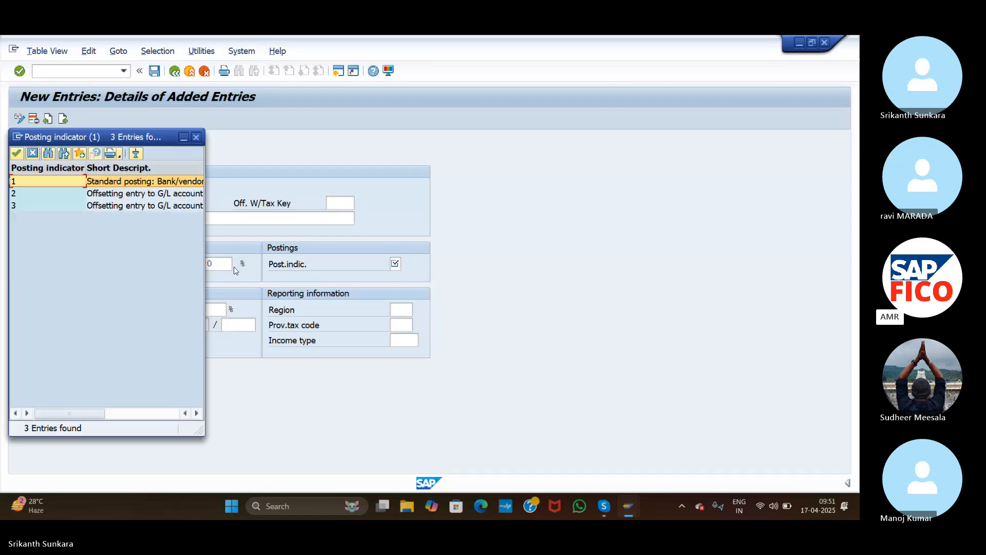
pyautogui.doubleClick(131, 184)
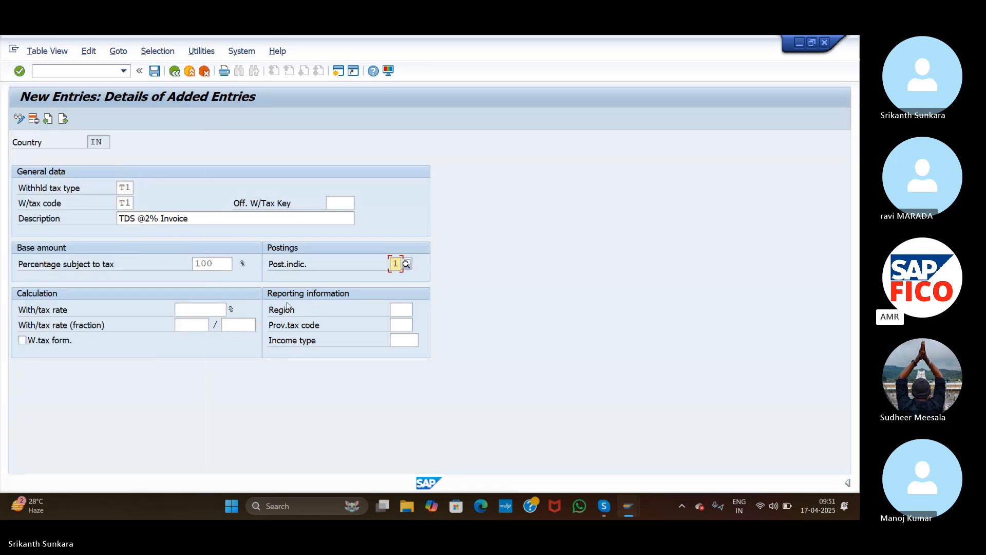
# Set the withholding tax rate of code T1 to 2%, without entering a fractional rate.
pyautogui.click(202, 310)
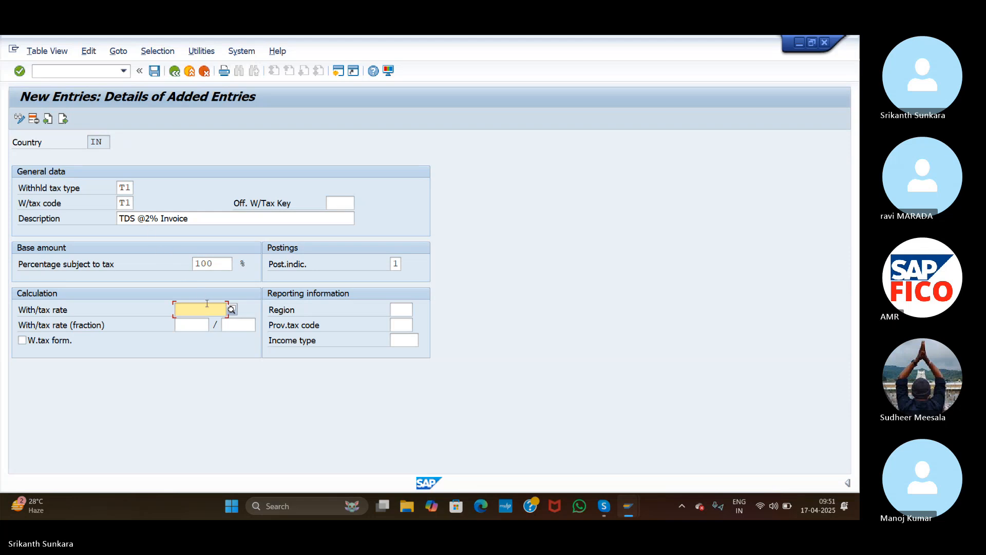
pyautogui.write('2')
pyautogui.press('F4')
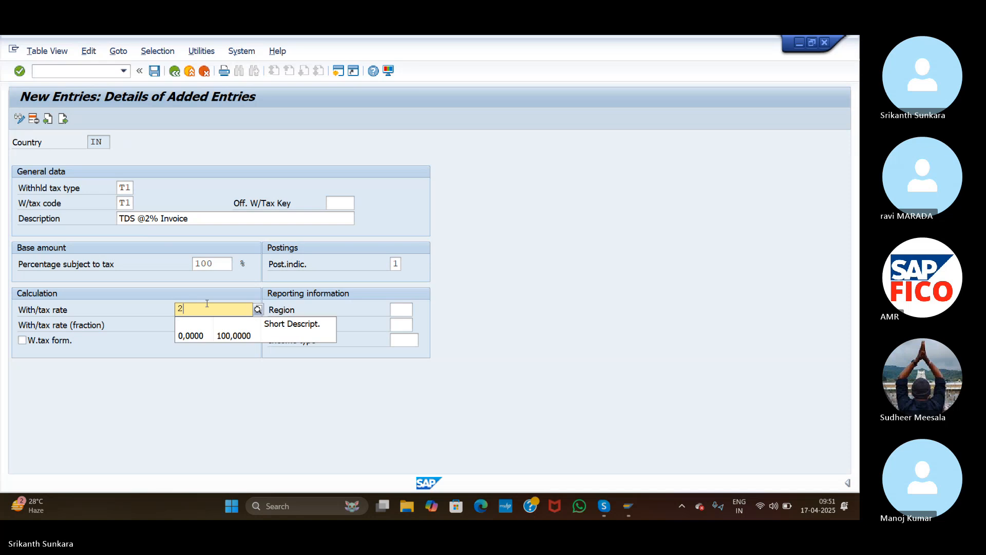
pyautogui.press('BackSpace')
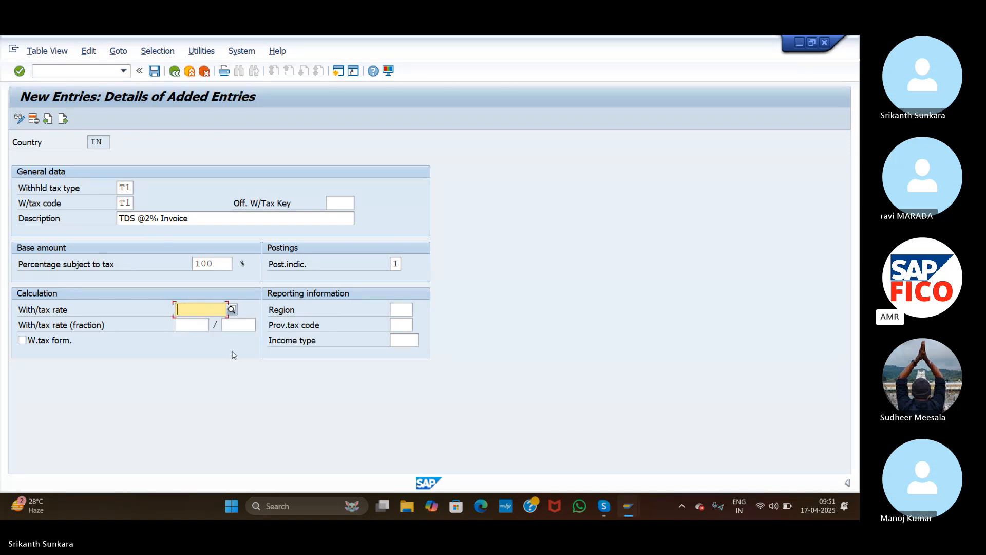
pyautogui.write('2')
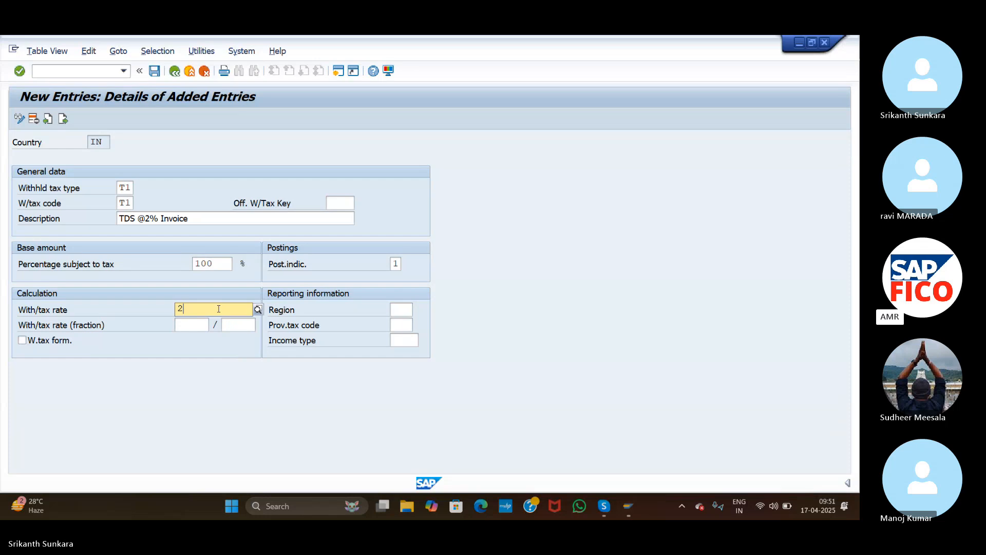
pyautogui.click(213, 365)
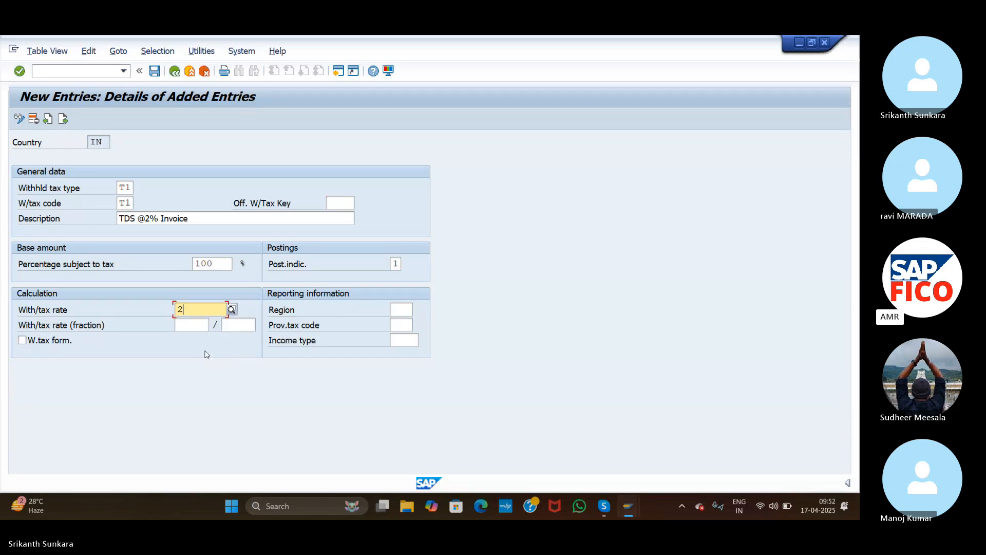
pyautogui.click(196, 323)
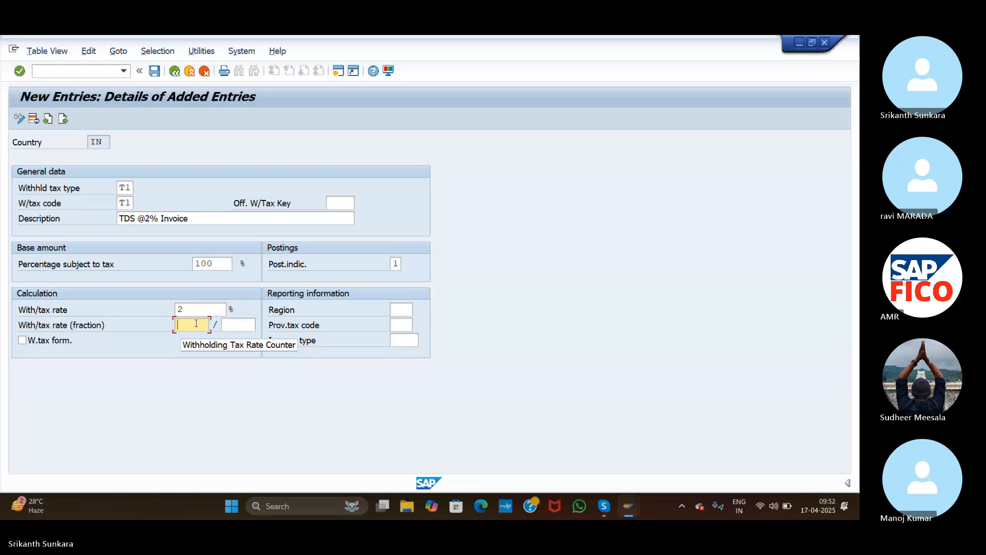
# Add a further entry with withholding tax type T2, tax code T2 and description "CESS Payable 3%".
pyautogui.click(63, 119)
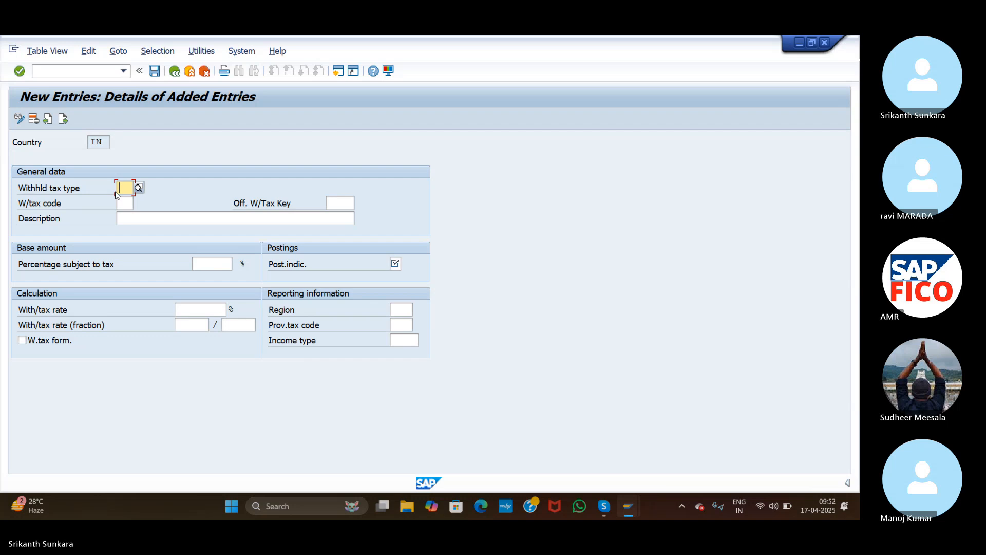
pyautogui.write('T2')
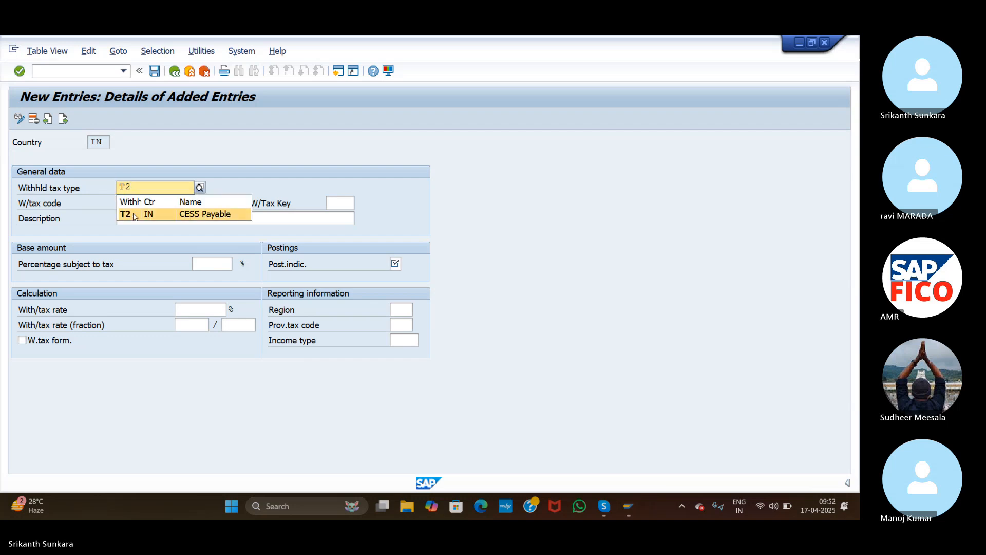
pyautogui.click(134, 213)
pyautogui.click(127, 201)
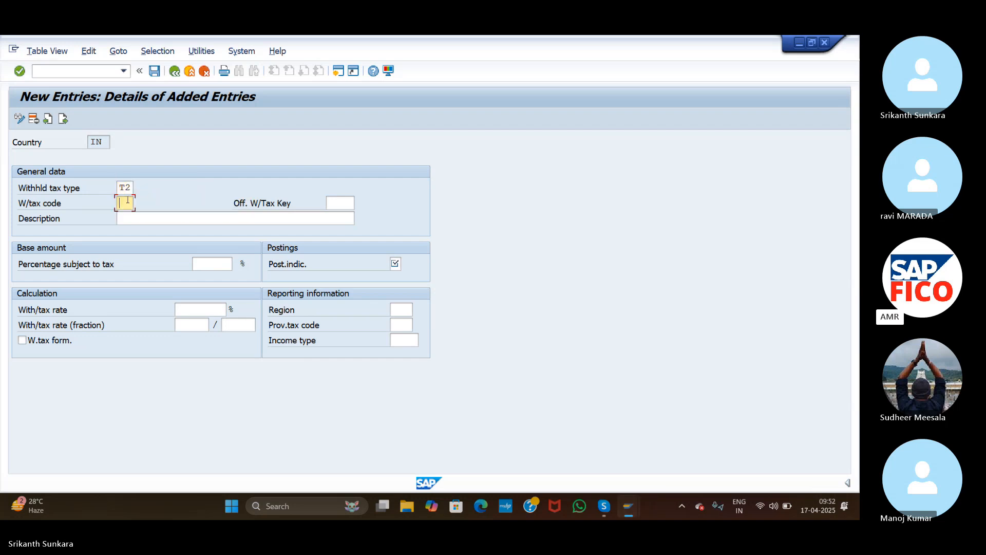
pyautogui.write('T2')
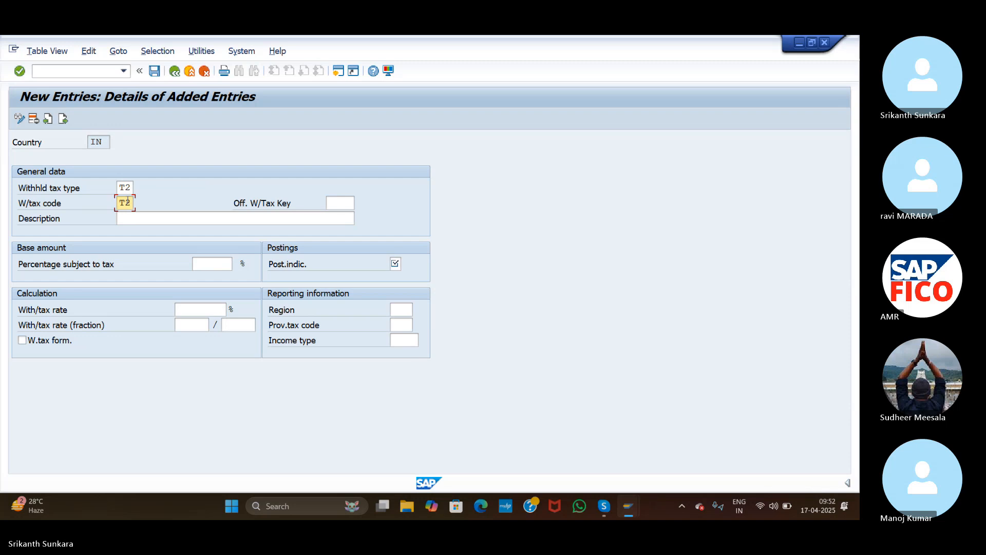
pyautogui.click(138, 221)
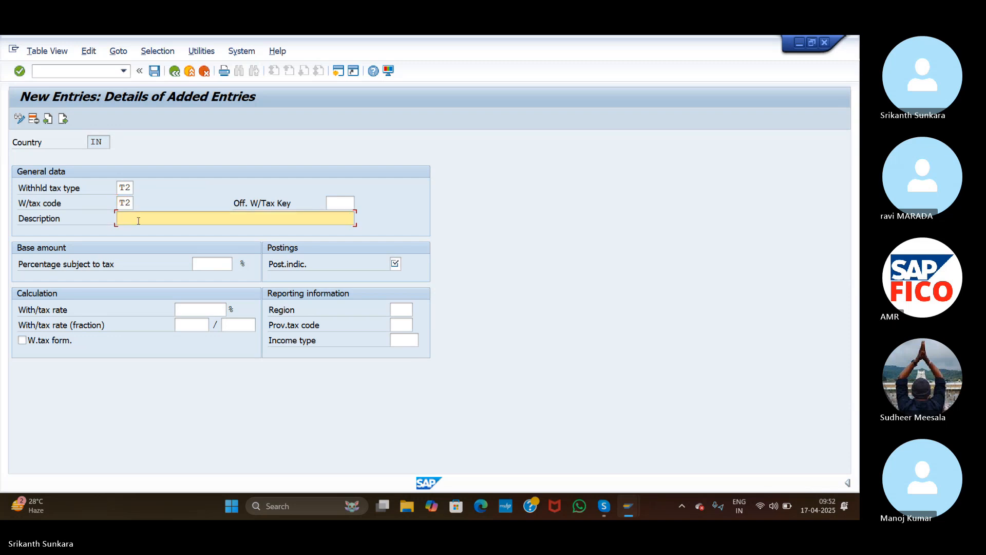
pyautogui.write('CESS Payable 3')
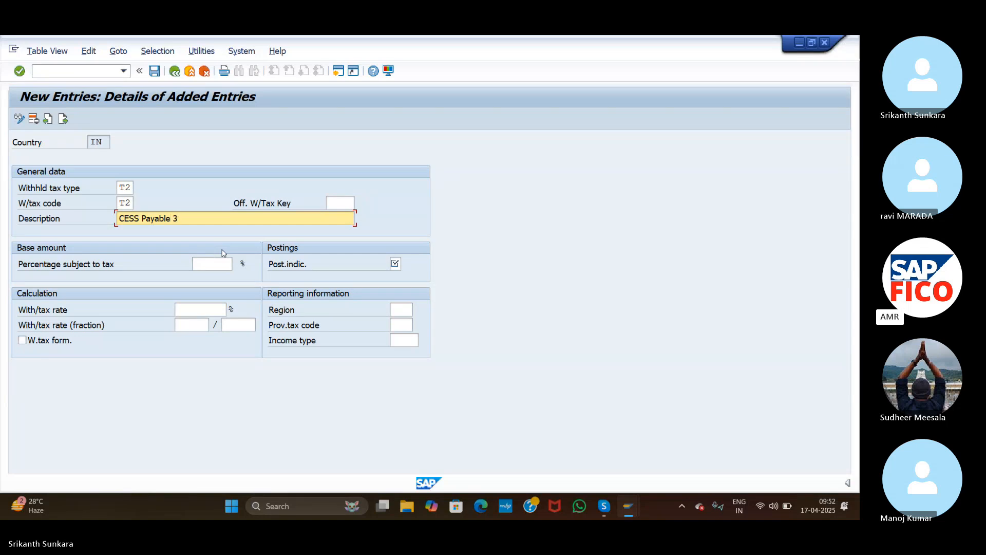
pyautogui.write('%')
# Set tax code T2 to 100% subject to tax, posting indicator 1 (standard posting) and a withholding tax rate of 3%.
pyautogui.click(222, 264)
pyautogui.write('100')
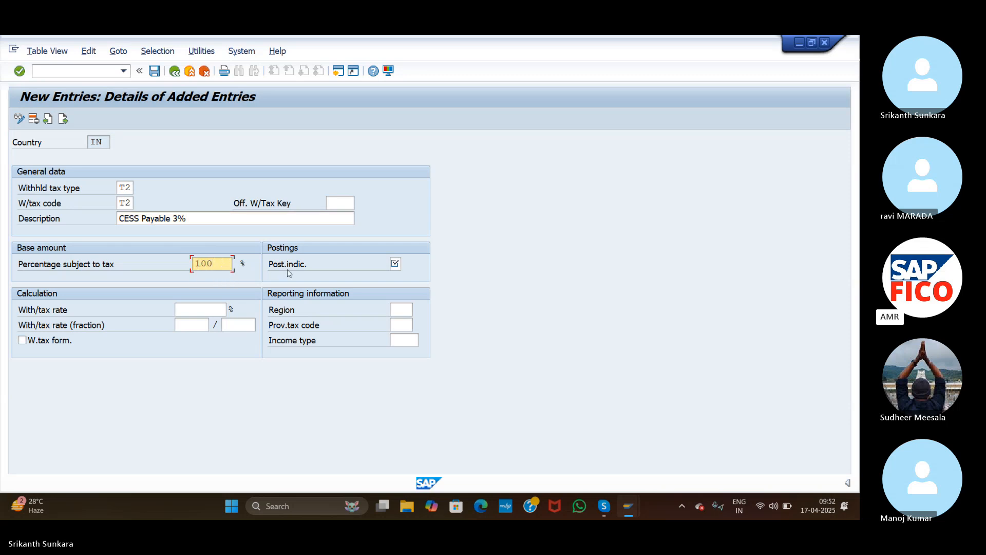
pyautogui.click(394, 264)
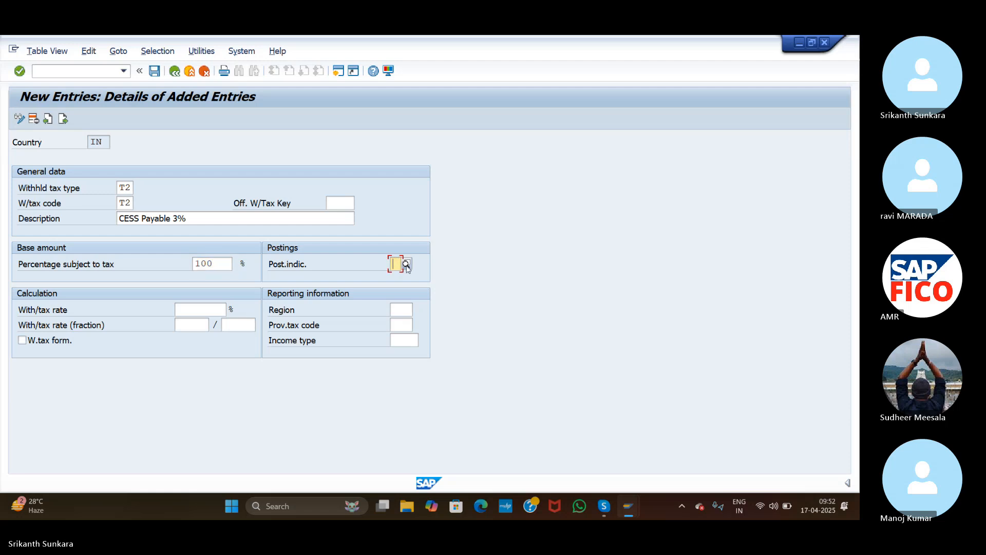
pyautogui.click(406, 264)
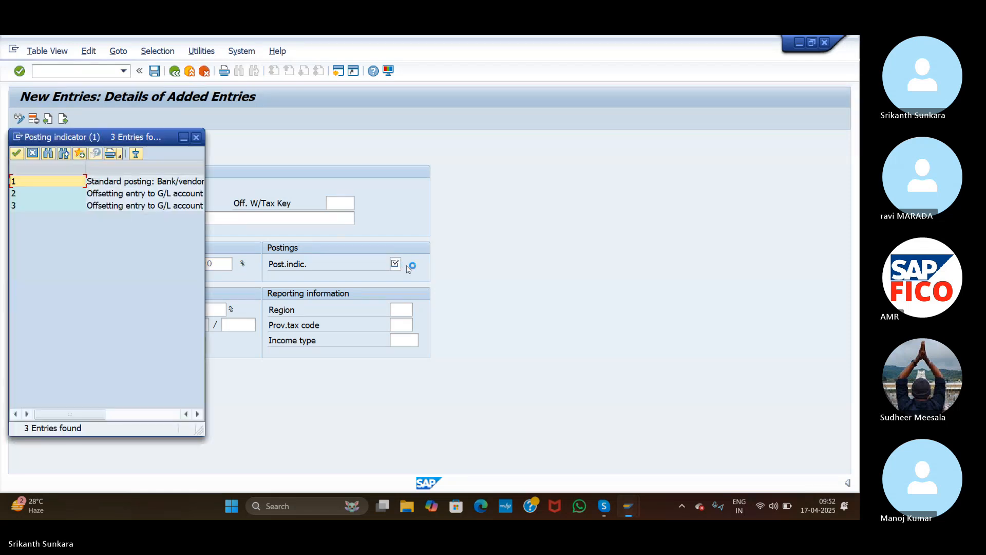
pyautogui.doubleClick(117, 184)
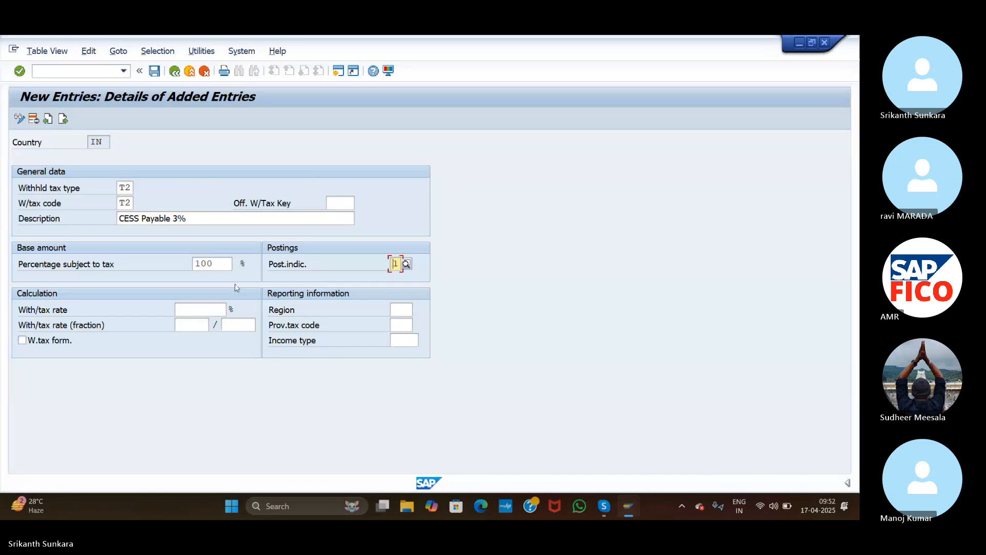
pyautogui.click(202, 308)
pyautogui.write('3')
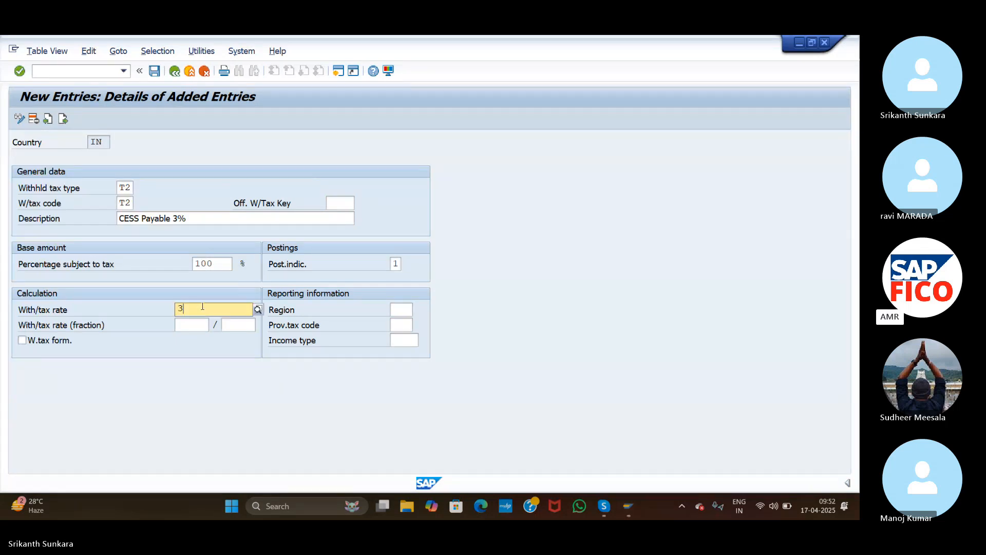
pyautogui.click(206, 385)
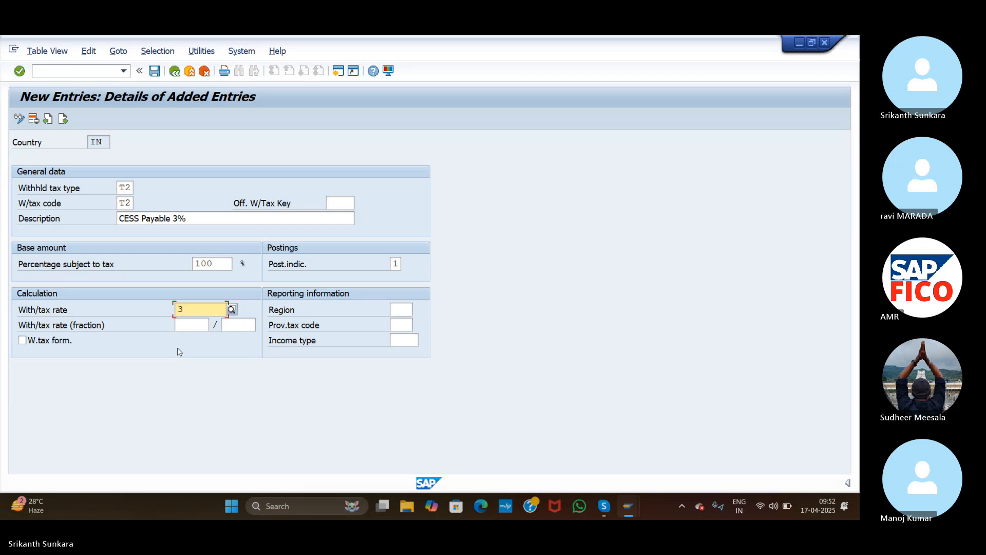
# Add a further withholding tax code entry for India with withholding tax type 1T and tax code 1T.
pyautogui.click(62, 123)
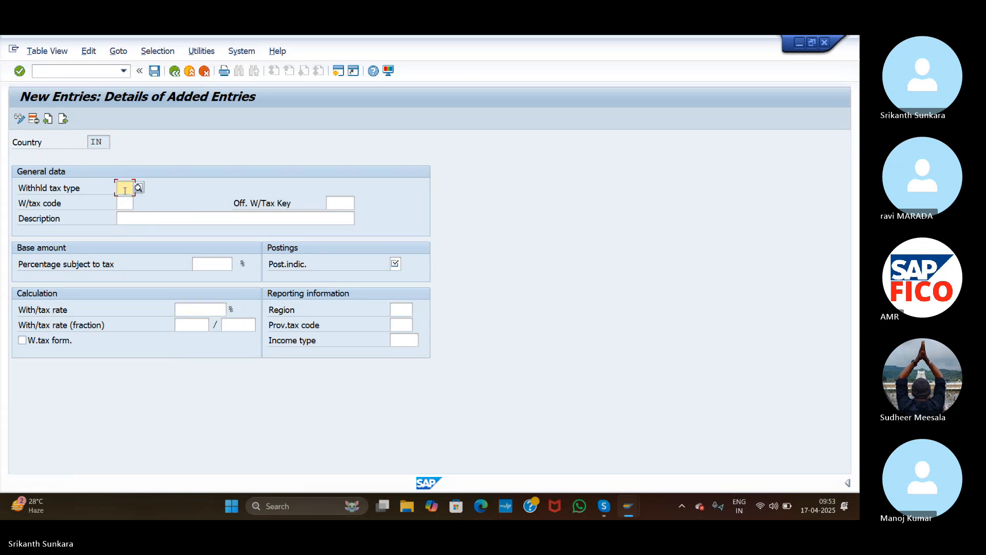
pyautogui.write('1T')
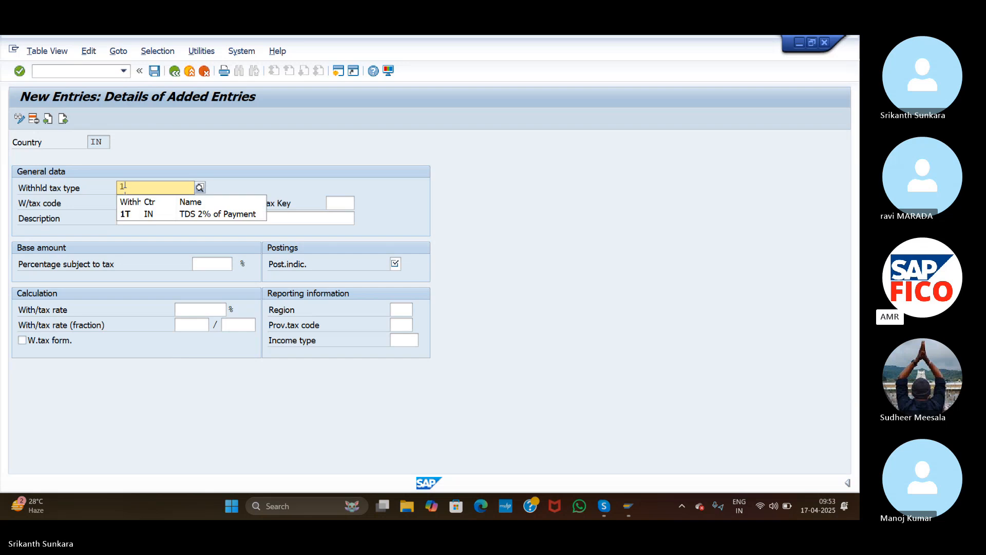
pyautogui.click(140, 215)
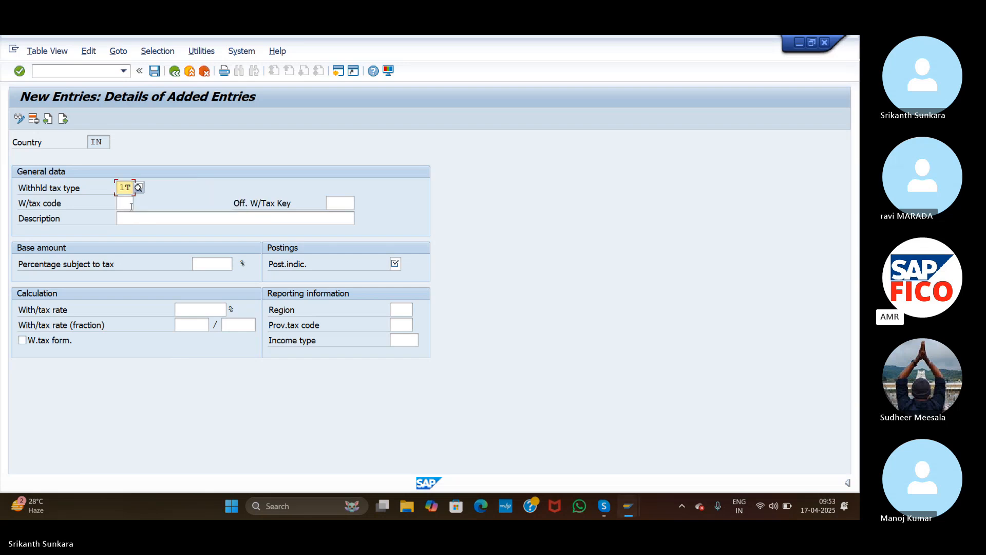
pyautogui.click(130, 205)
pyautogui.write('1T')
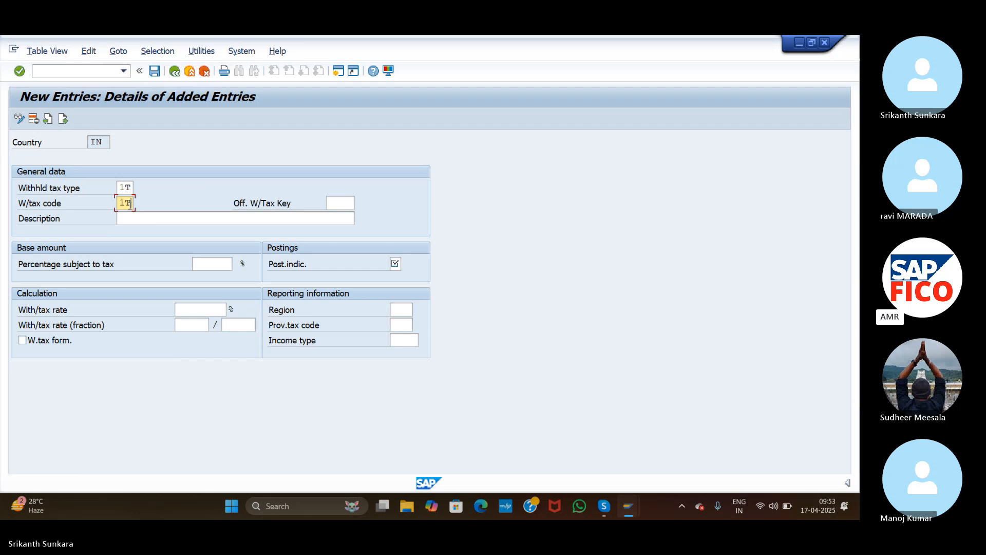
# Describe tax code 1T as "TDS @2% of Payment".
pyautogui.click(138, 219)
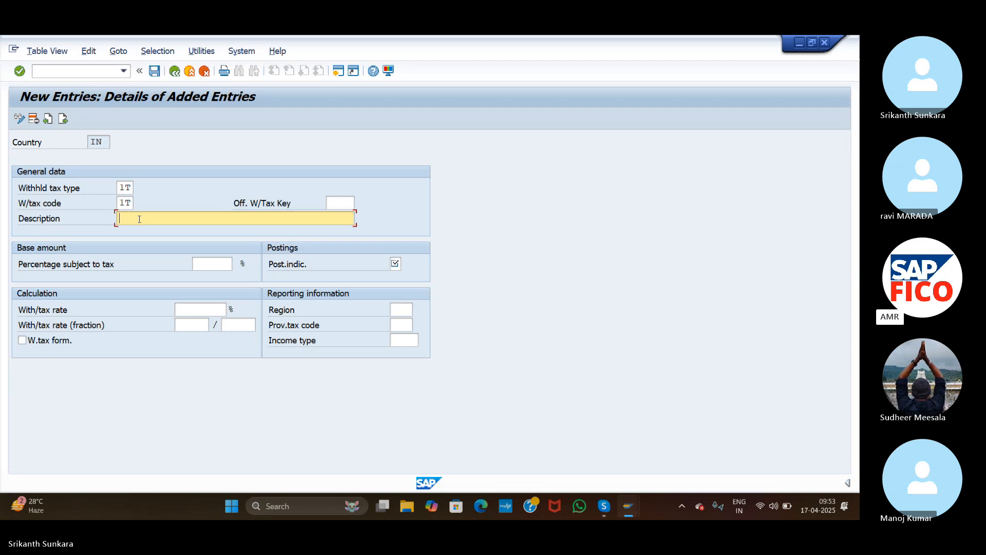
pyautogui.write('D')
pyautogui.press('BackSpace')
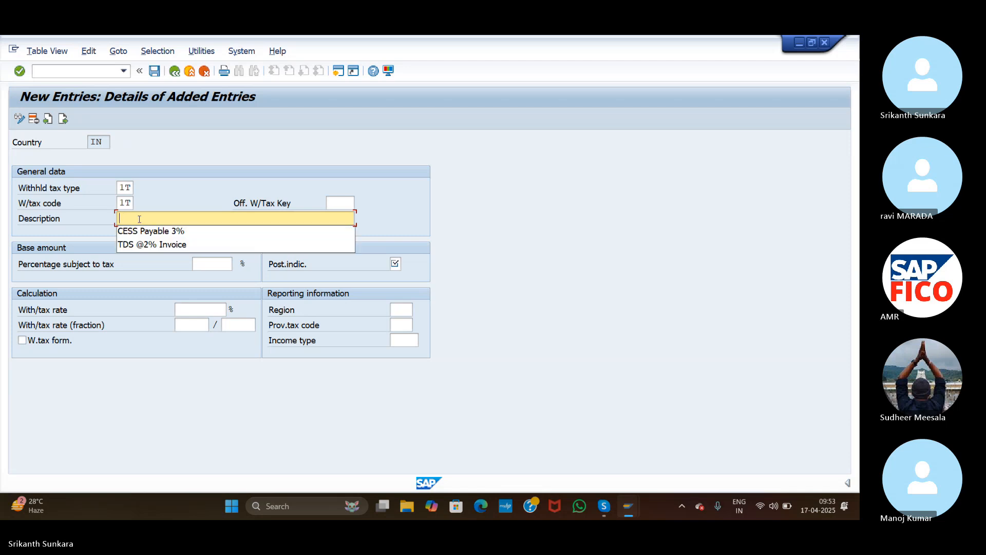
pyautogui.write('TDS')
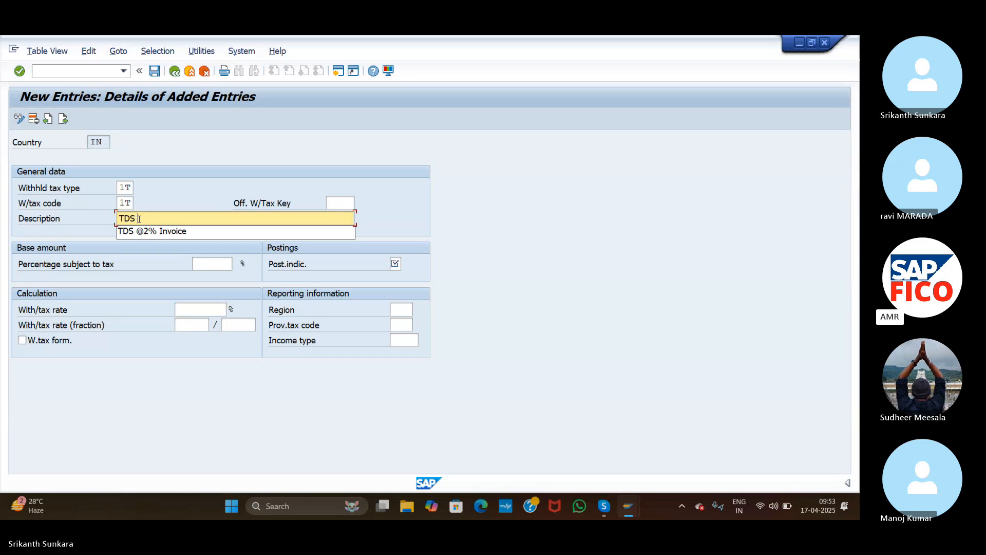
pyautogui.write(' @2% ')
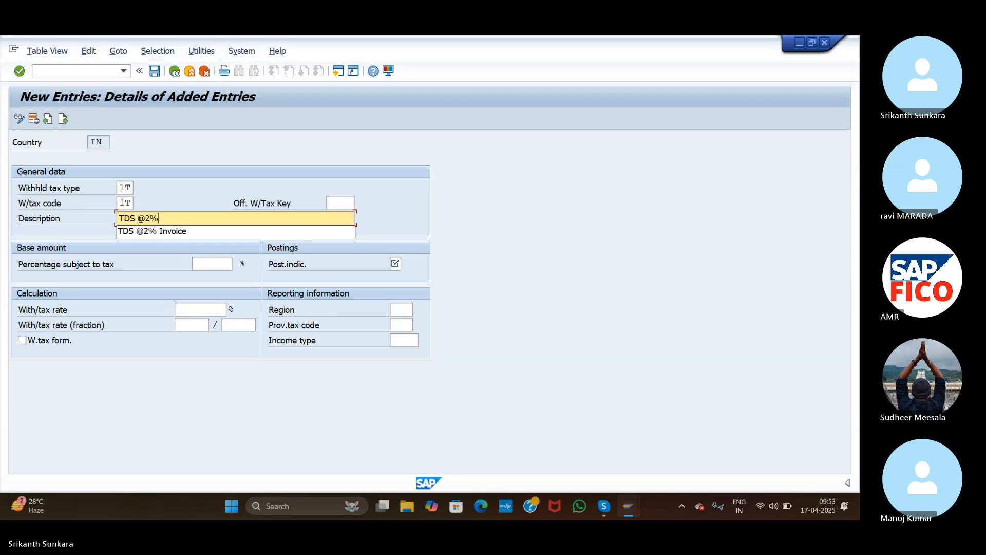
pyautogui.write('of Pa')
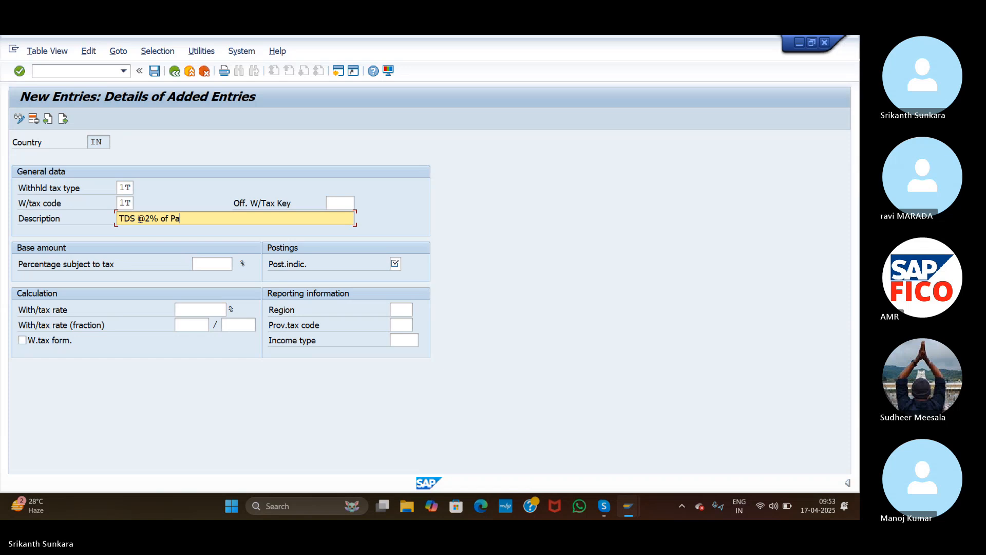
pyautogui.write('ymnet')
pyautogui.press('BackSpace')
pyautogui.press('BackSpace')
pyautogui.press('BackSpace')
pyautogui.press('BackSpace')
pyautogui.write('ment')
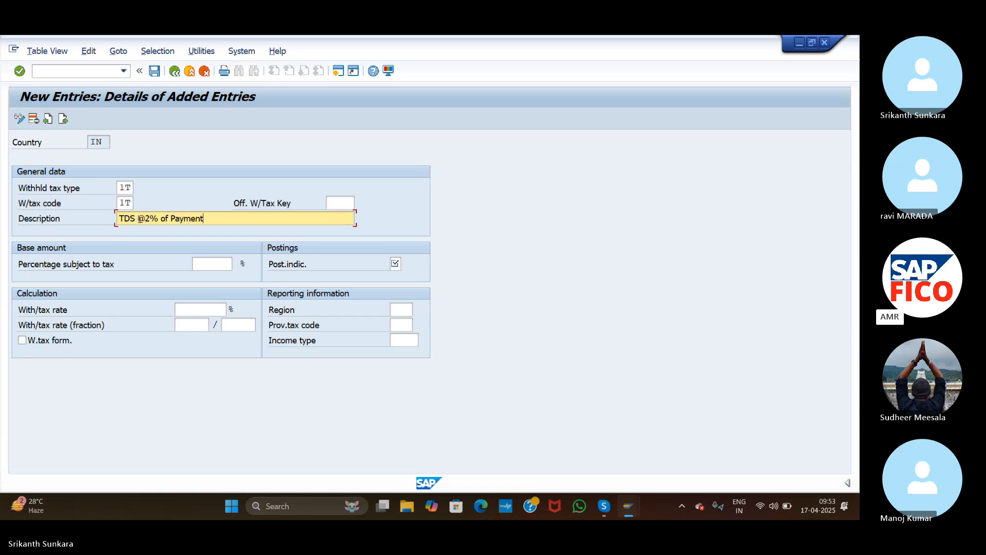
# Set tax code 1T to 100% subject to tax, posting indicator 1 and a withholding tax rate of 2%.
pyautogui.click(224, 264)
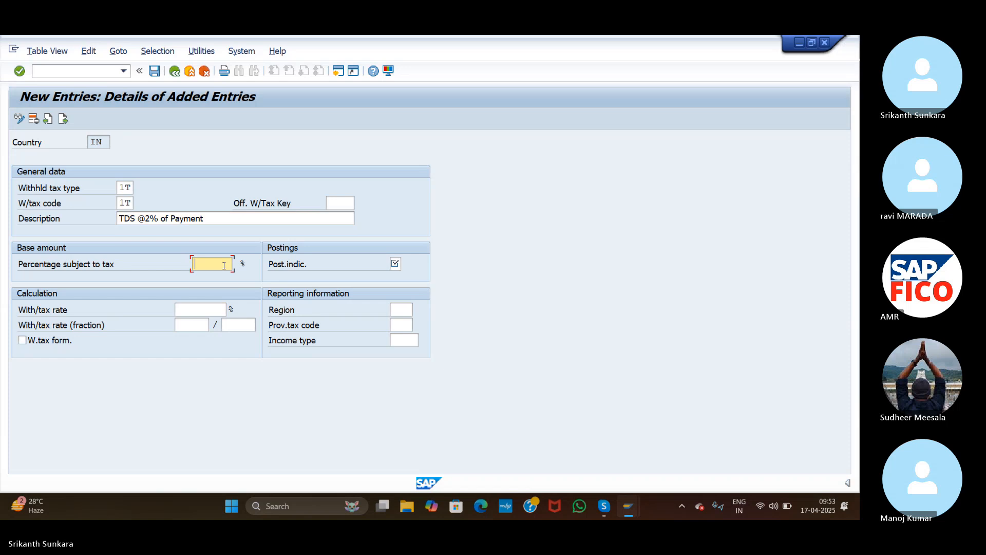
pyautogui.write('100')
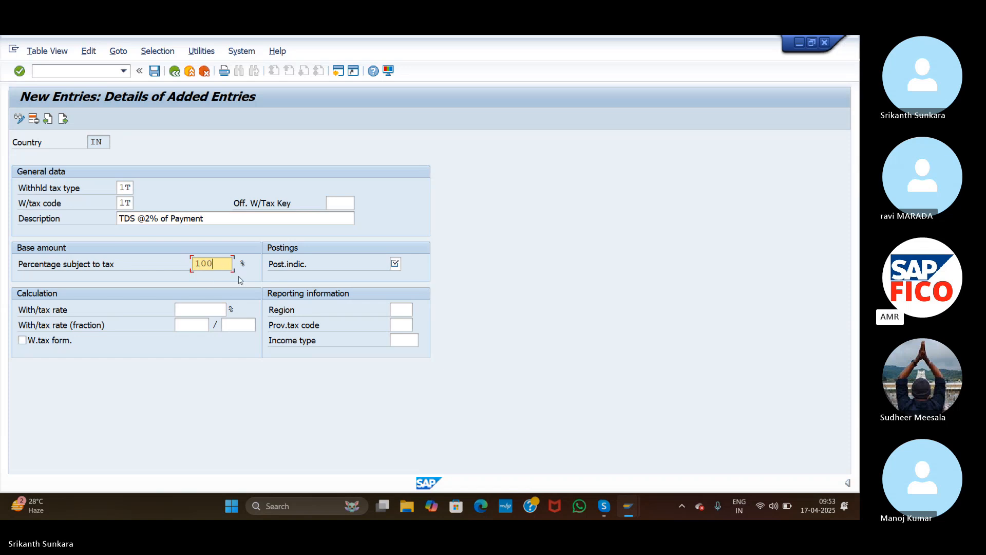
pyautogui.click(395, 263)
pyautogui.write('1')
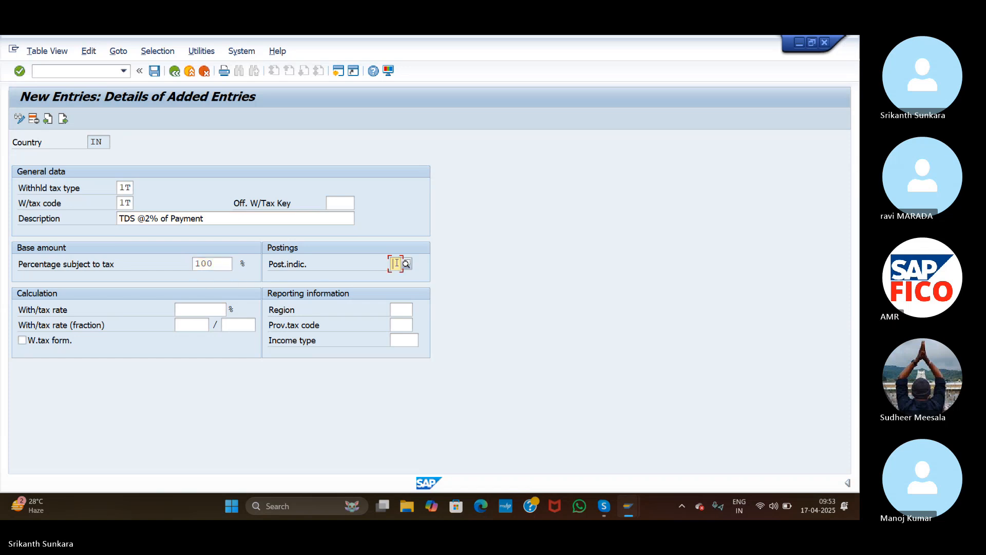
pyautogui.click(410, 290)
pyautogui.click(209, 307)
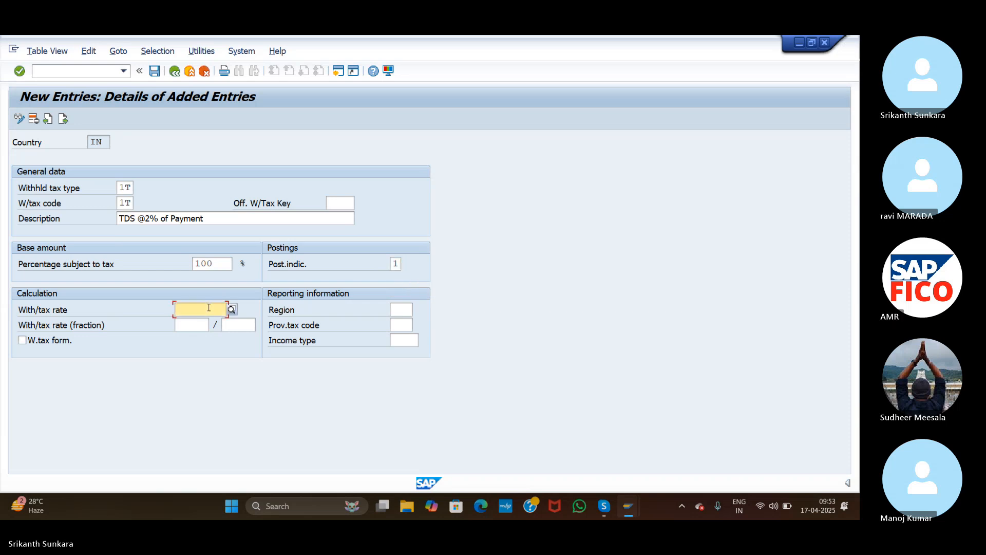
pyautogui.write('2')
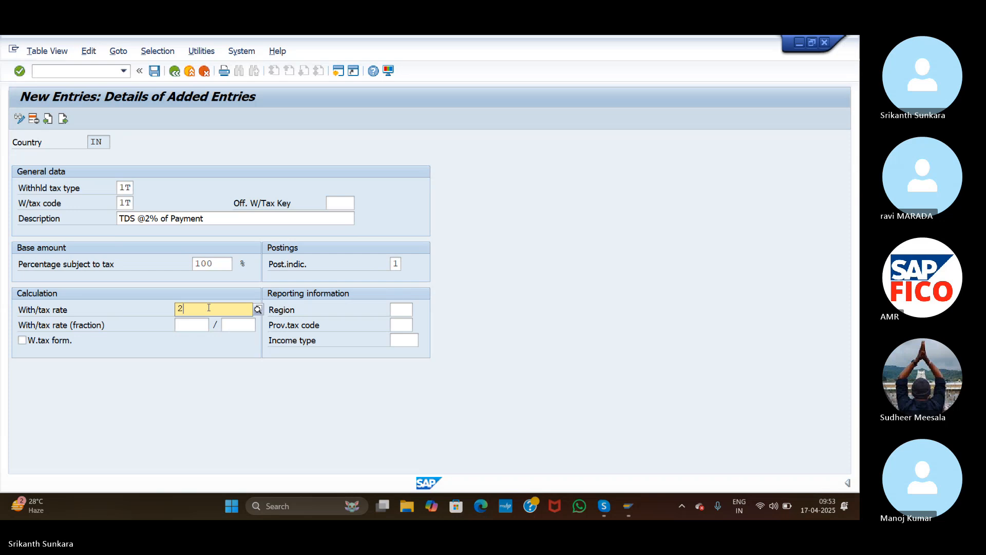
pyautogui.press('Escape')
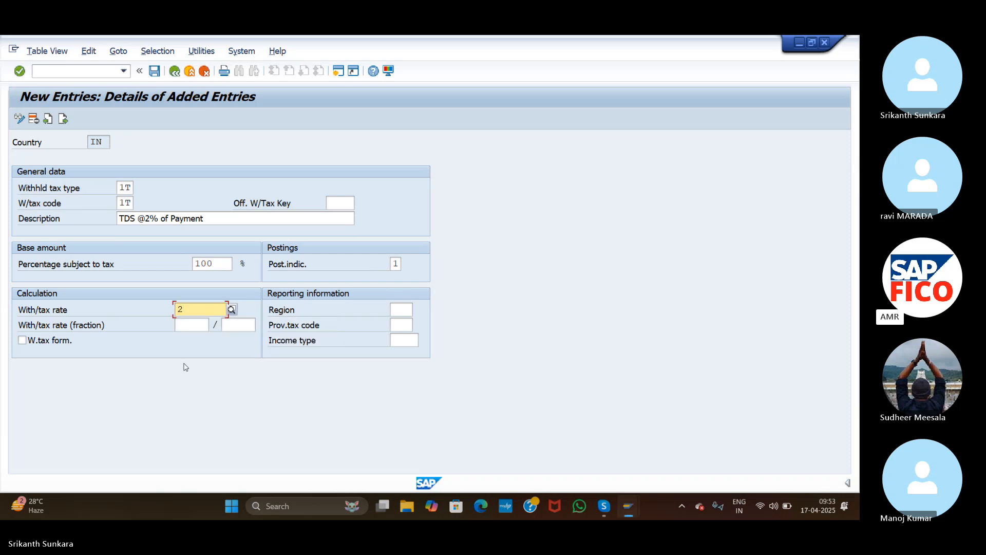
# Add a further entry with withholding tax type 2T, tax code 2T and description "CESS Payable 3%".
pyautogui.click(64, 119)
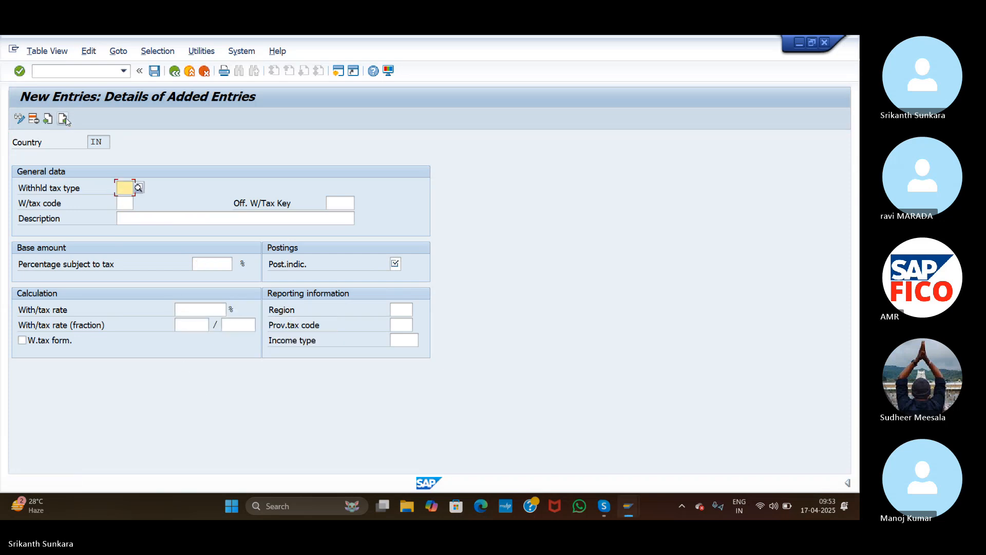
pyautogui.write('2')
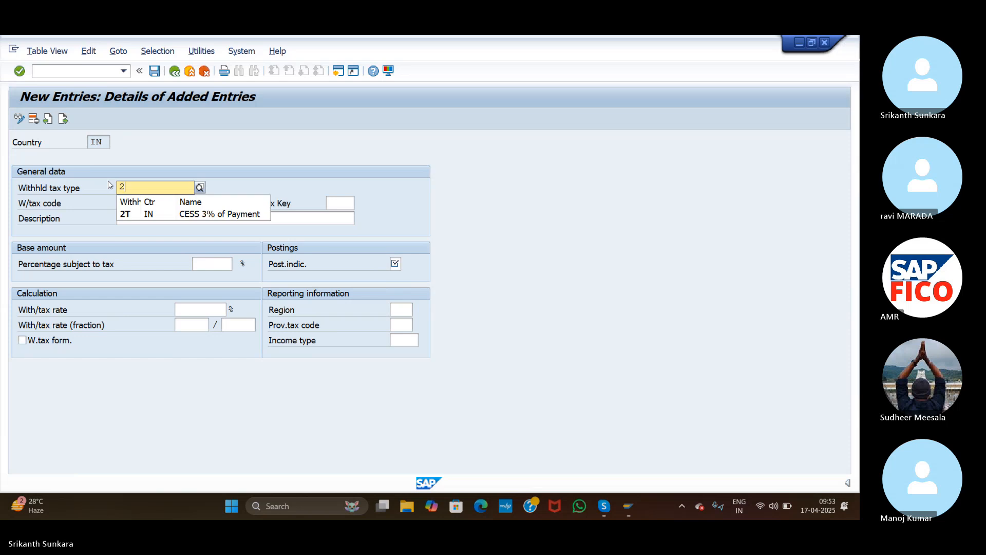
pyautogui.write('T')
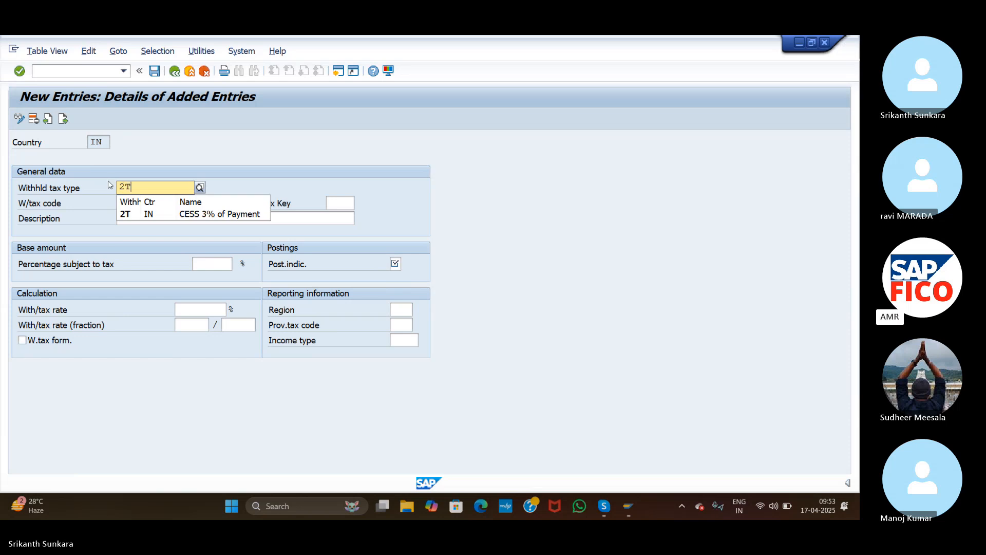
pyautogui.click(127, 199)
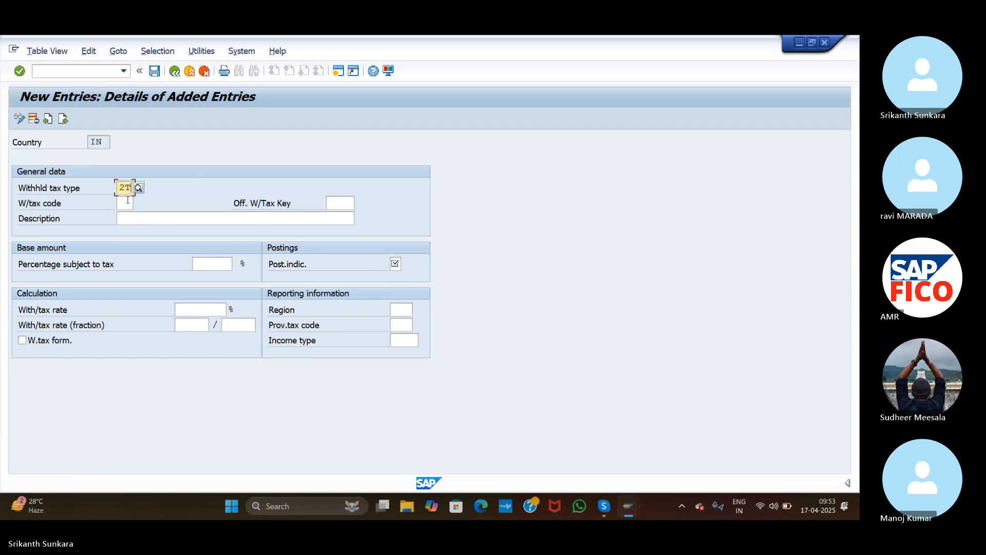
pyautogui.click(127, 201)
pyautogui.write('2')
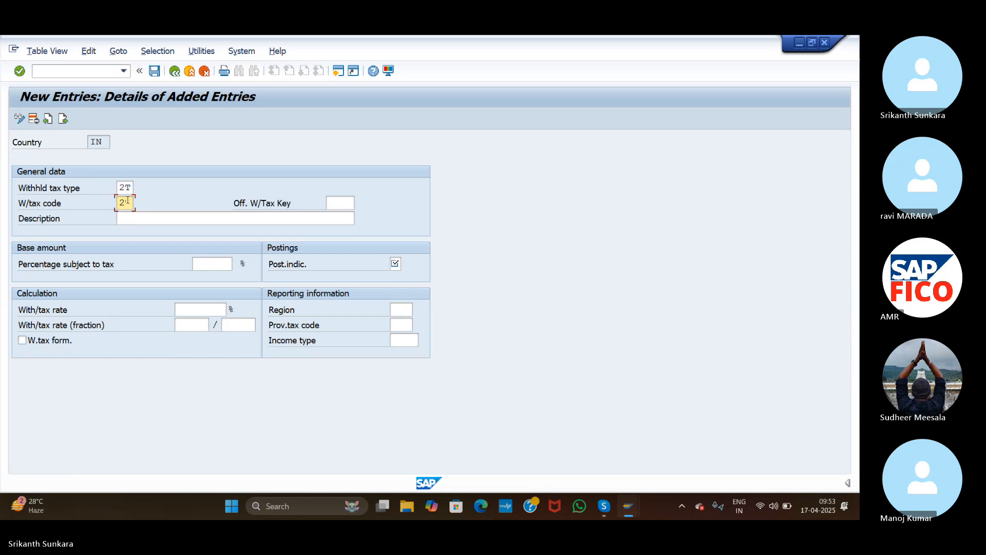
pyautogui.write('T')
pyautogui.click(141, 219)
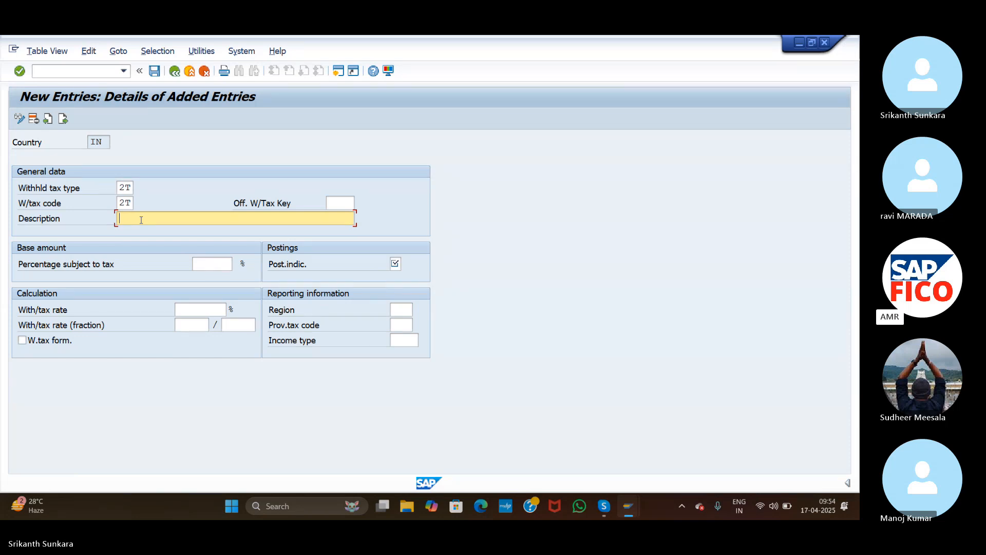
pyautogui.write('C')
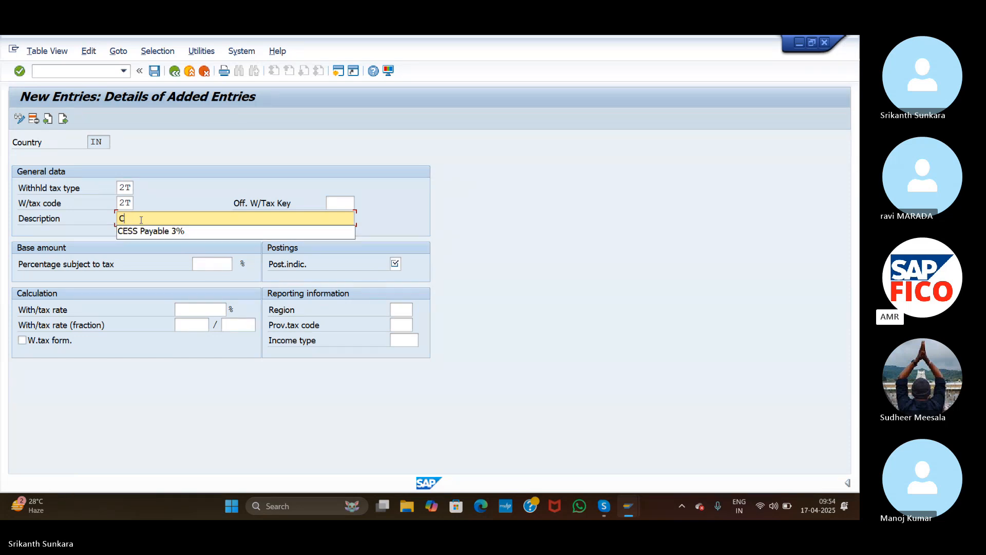
pyautogui.write('ESS Payable')
pyautogui.write('3')
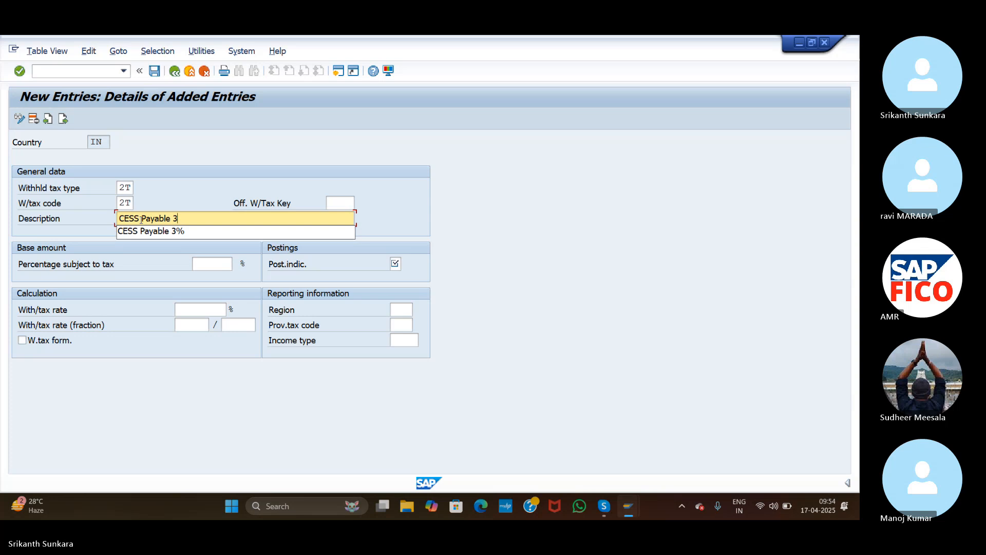
pyautogui.write('%')
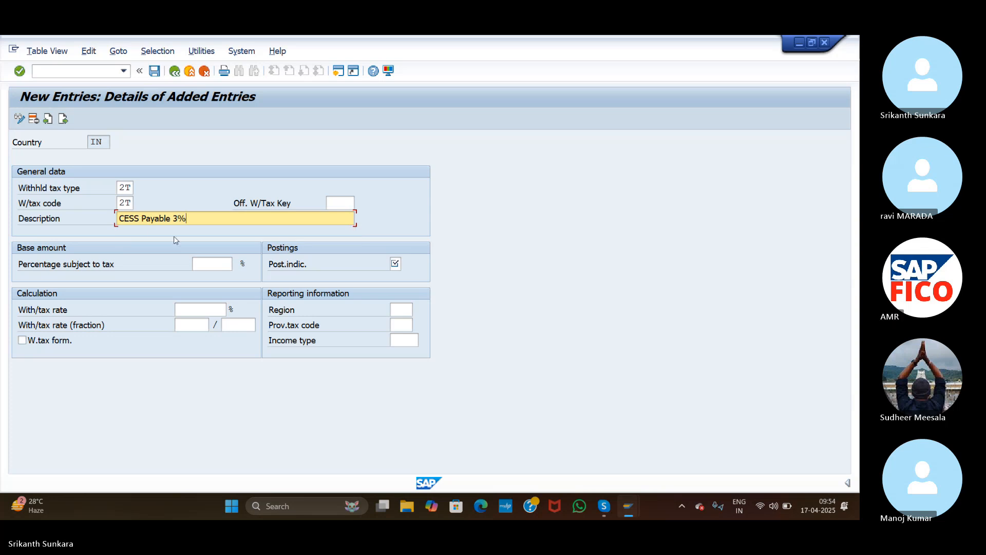
# Set tax code 2T to 100% subject to tax, posting indicator 1 and a withholding tax rate of 3%.
pyautogui.click(209, 264)
pyautogui.write('100')
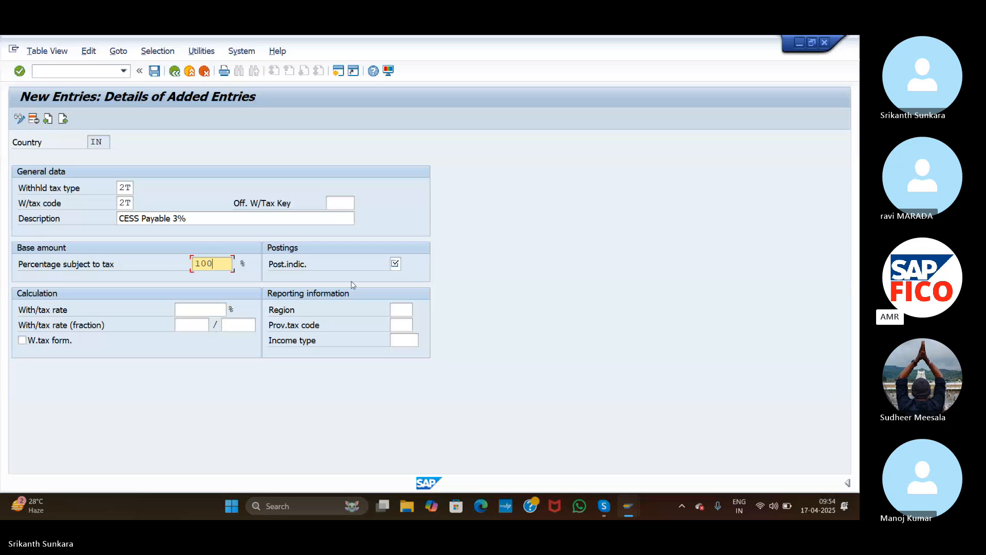
pyautogui.click(395, 263)
pyautogui.write('1')
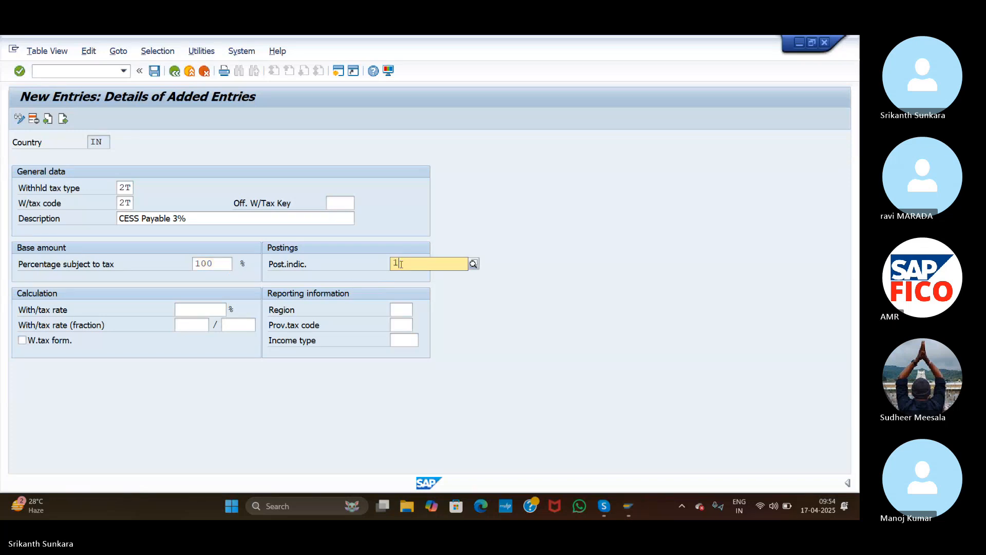
pyautogui.click(416, 290)
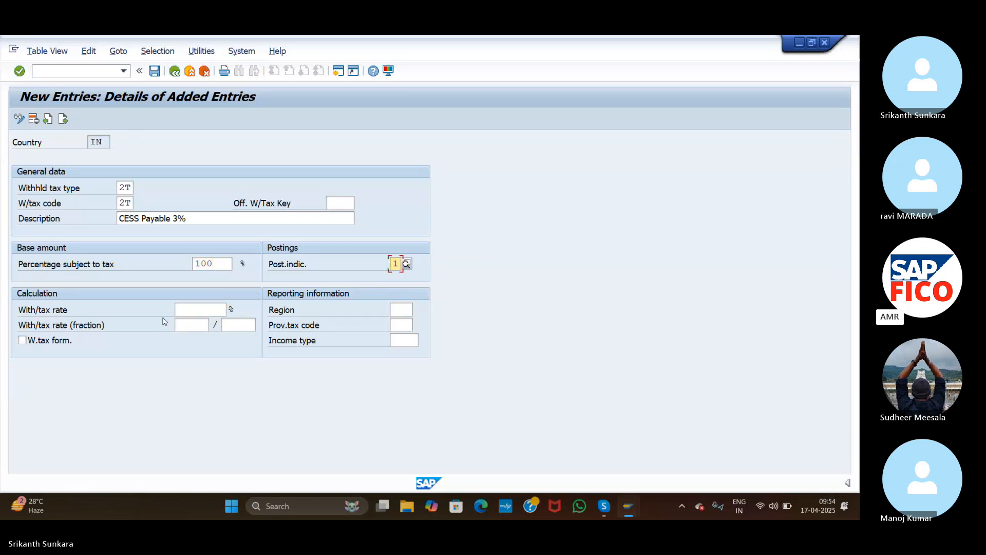
pyautogui.click(190, 310)
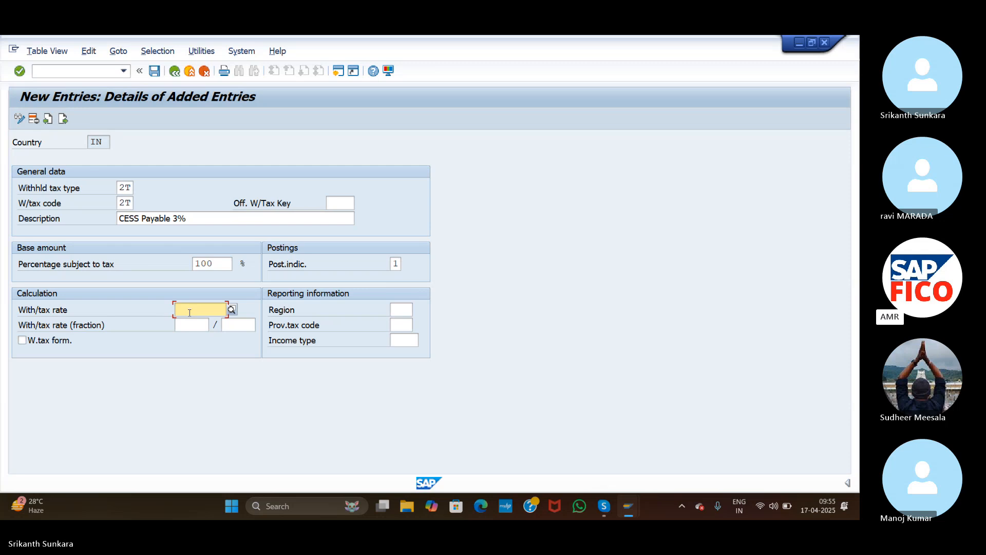
pyautogui.write('3%')
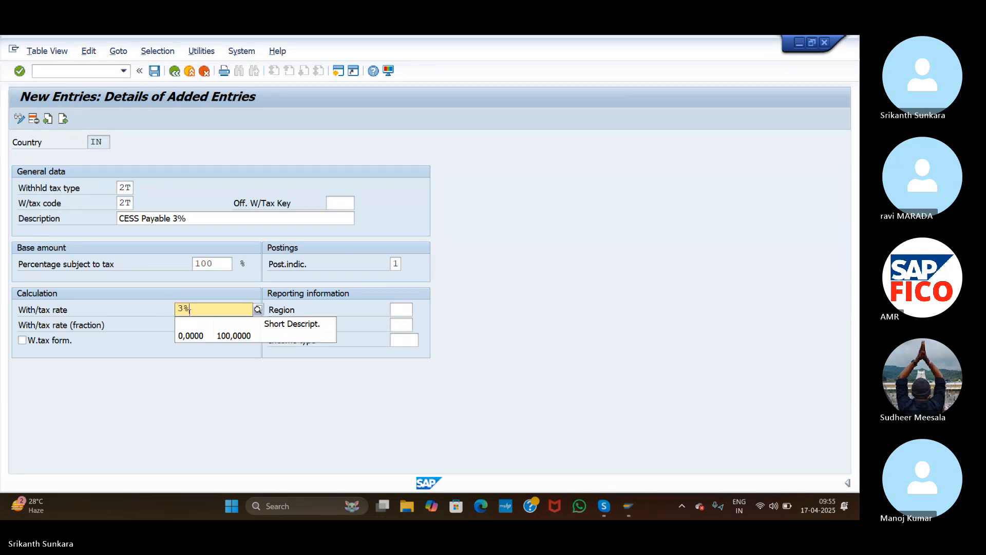
pyautogui.press('BackSpace')
pyautogui.press('BackSpace')
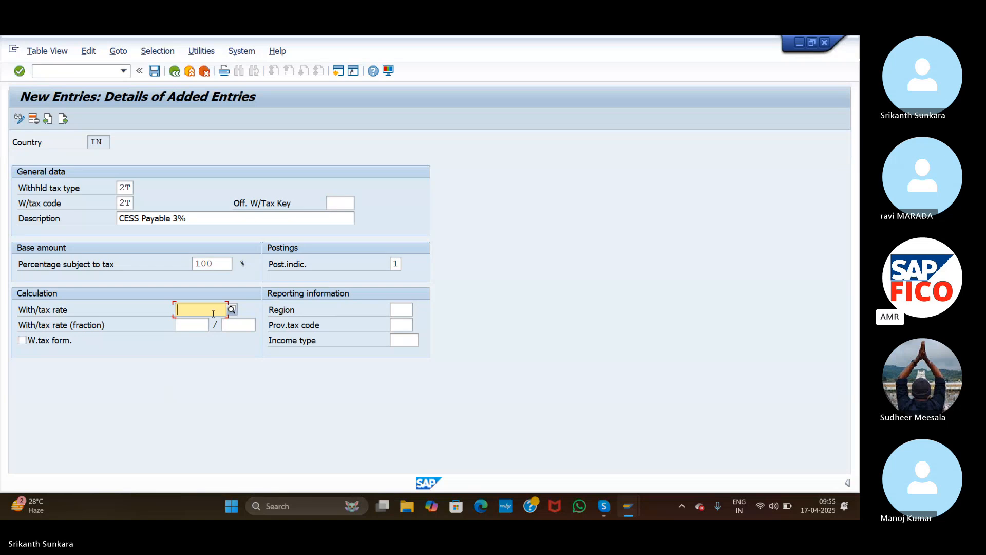
pyautogui.write('3')
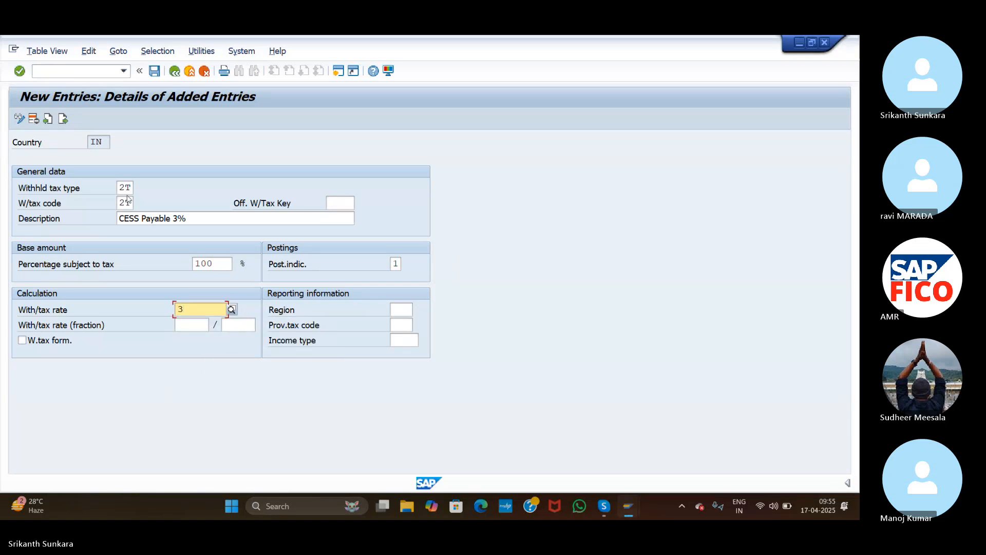
# Save the new withholding tax codes in the "Recurring Document" customizing request and return to the overview of added entries.
pyautogui.click(154, 71)
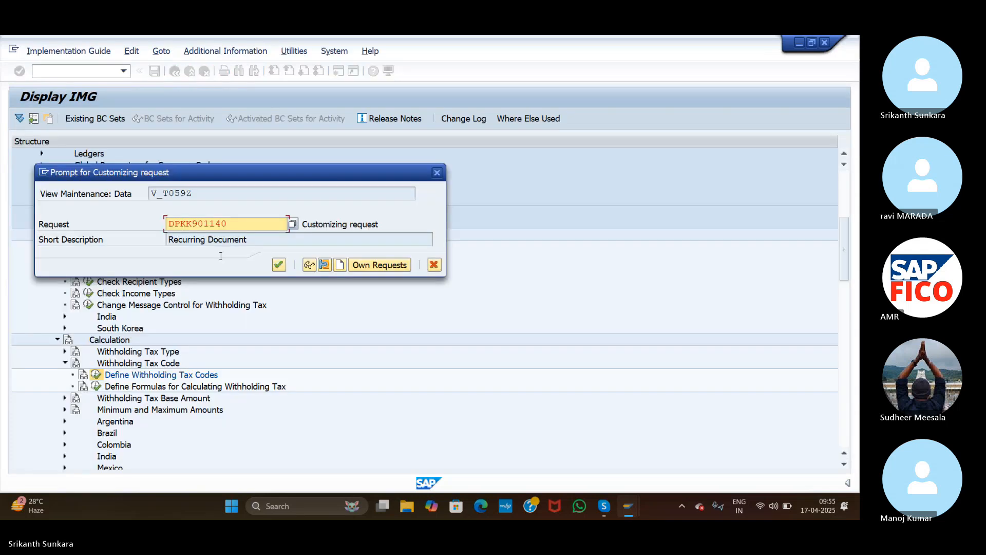
pyautogui.click(280, 266)
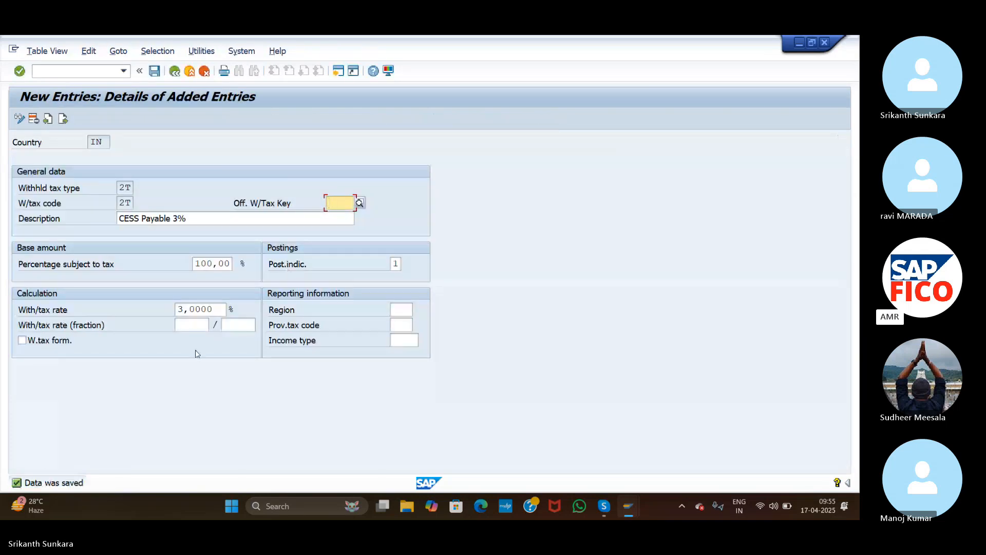
pyautogui.click(175, 71)
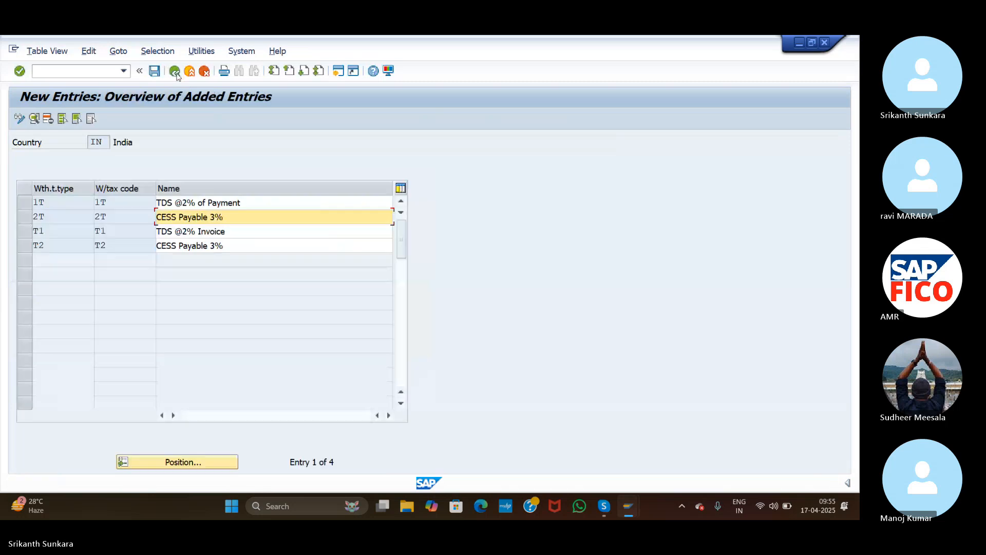
# Leave the maintenance of withholding tax codes for India and return to the implementation guide.
pyautogui.click(175, 72)
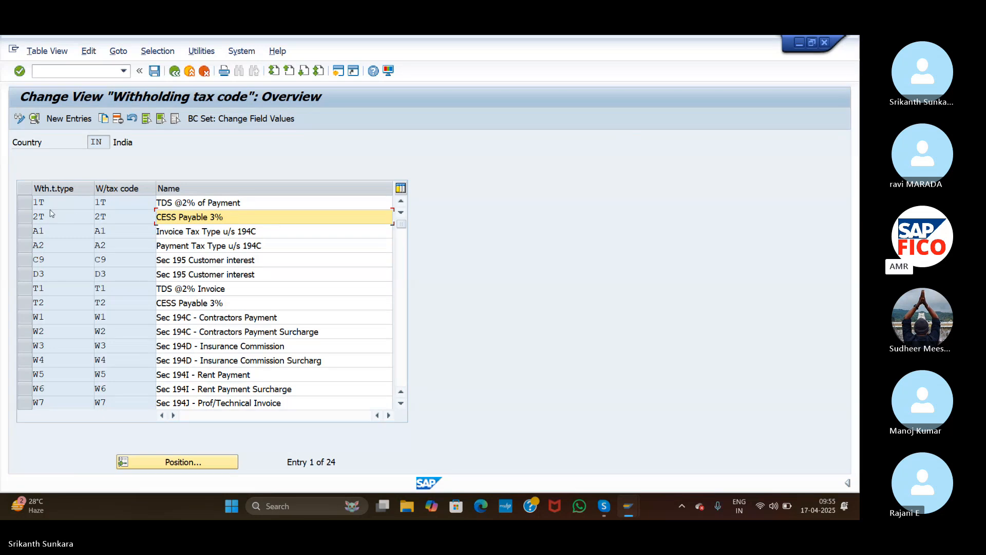
pyautogui.click(24, 203)
pyautogui.click(26, 218)
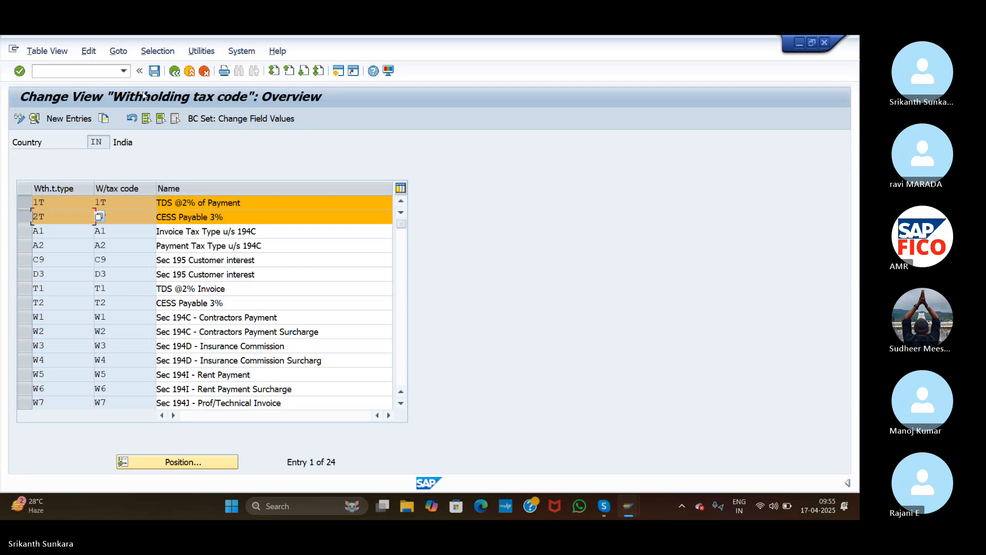
pyautogui.click(175, 72)
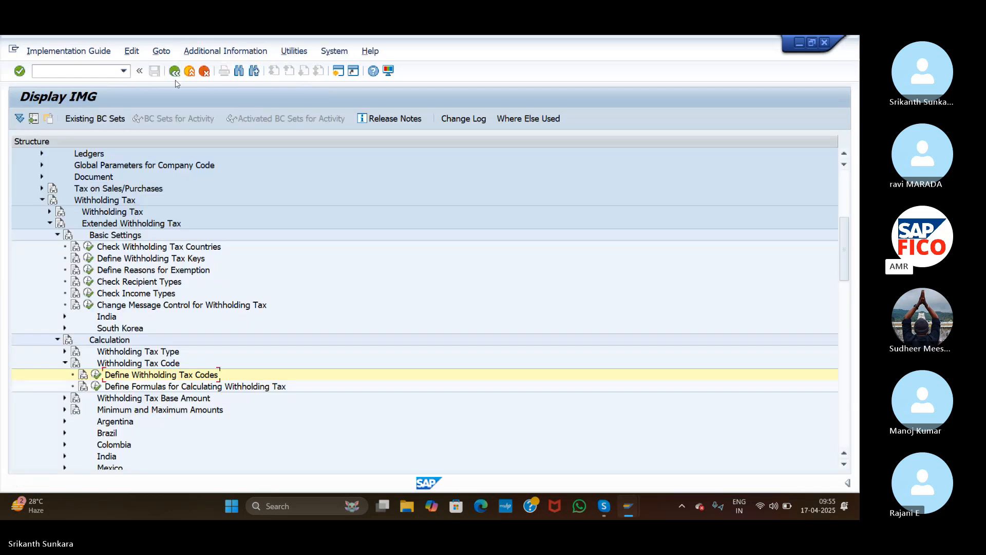
# Open the activity Assign Withholding Tax Types to Company Codes in the Company Code section of Extended Withholding Tax.
pyautogui.click(65, 363)
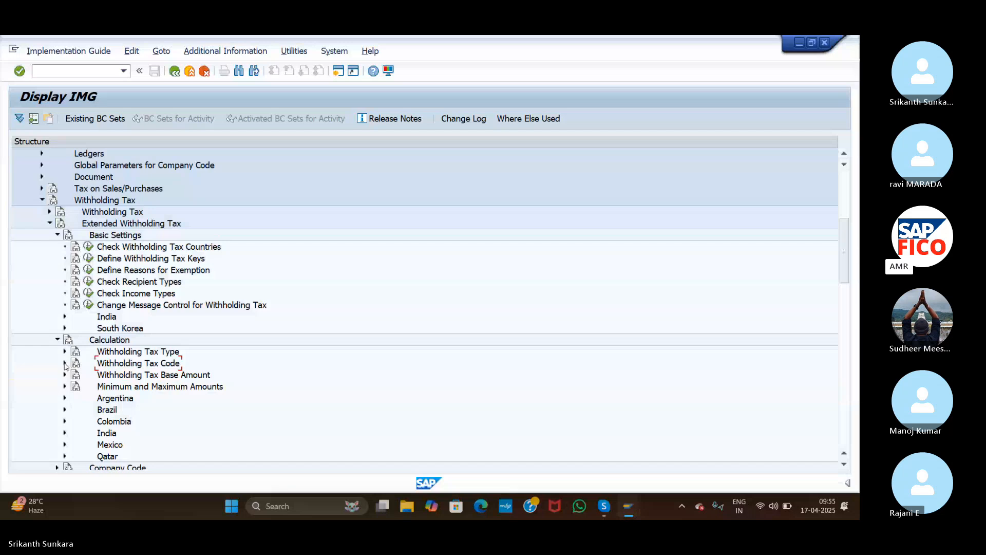
pyautogui.click(65, 352)
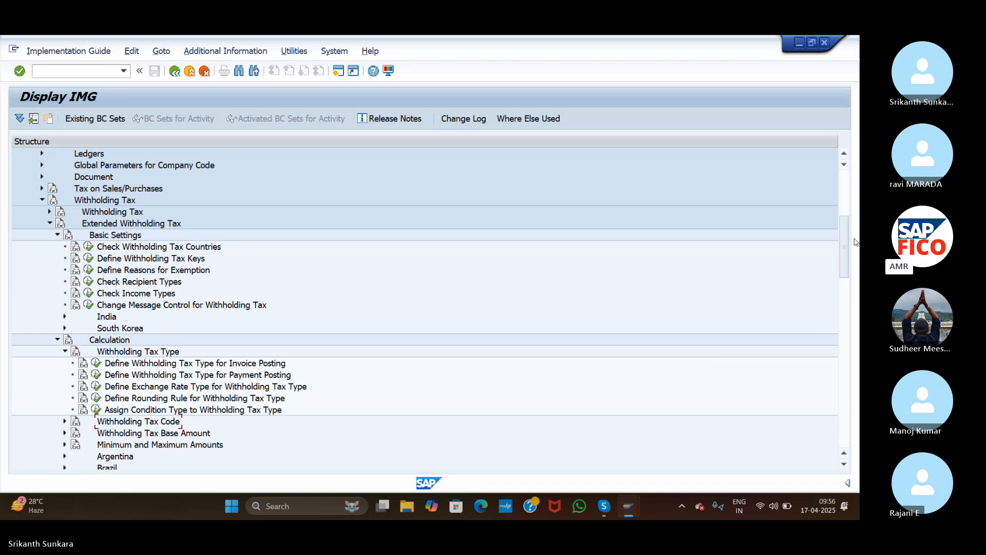
pyautogui.moveTo(847, 239); pyautogui.dragTo(848, 254)
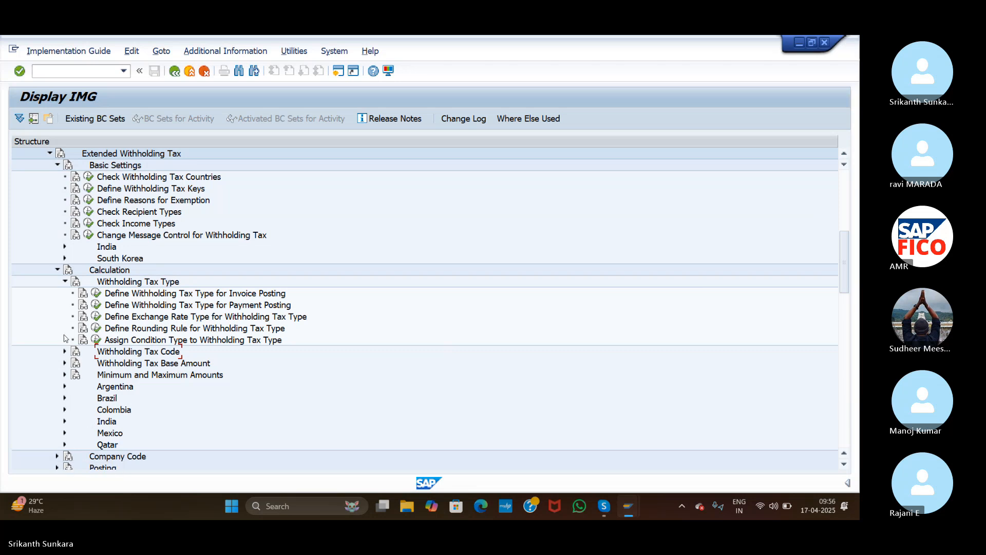
pyautogui.click(65, 281)
pyautogui.click(57, 399)
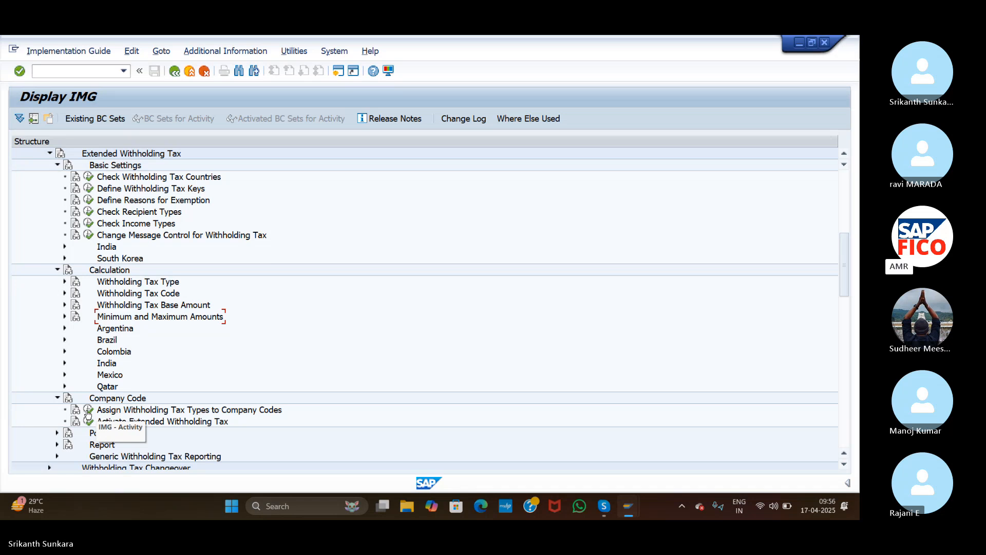
pyautogui.click(87, 411)
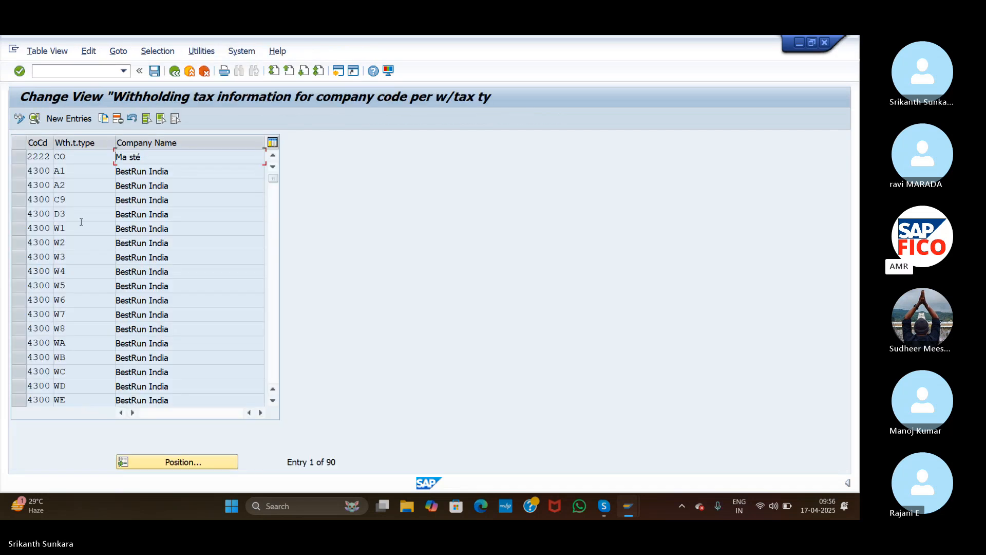
# Create a new assignment entry for company code ASI with the Indian withholding tax type T1.
pyautogui.click(67, 119)
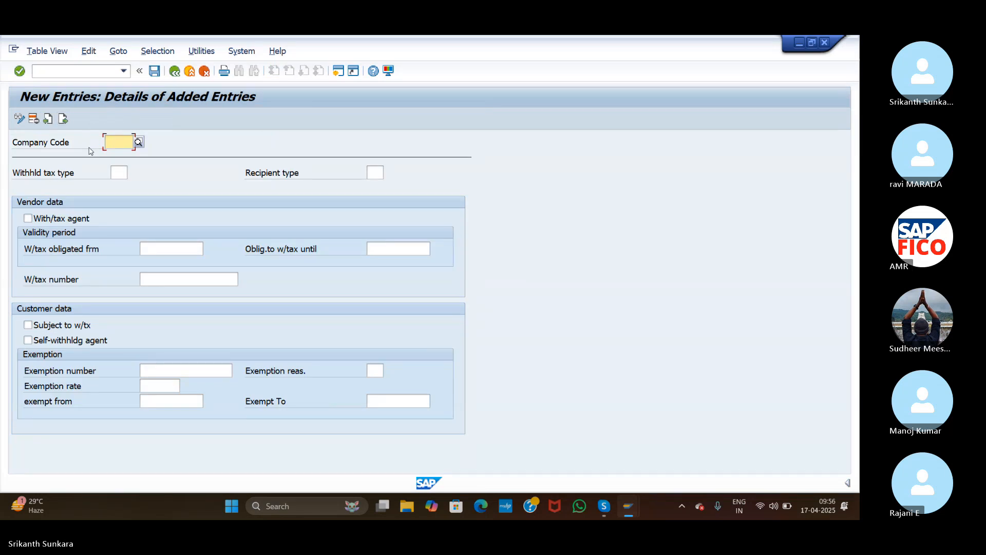
pyautogui.write('ASI')
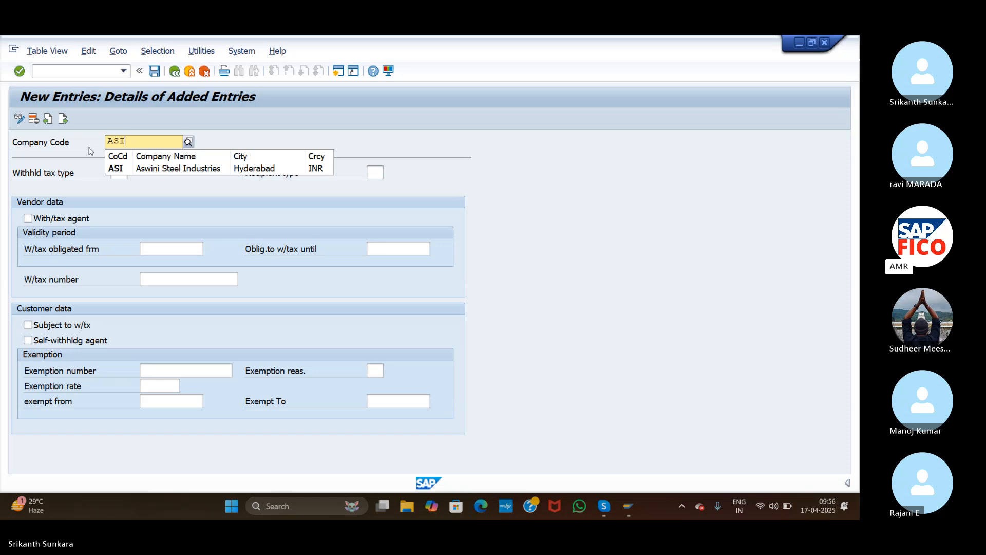
pyautogui.click(127, 169)
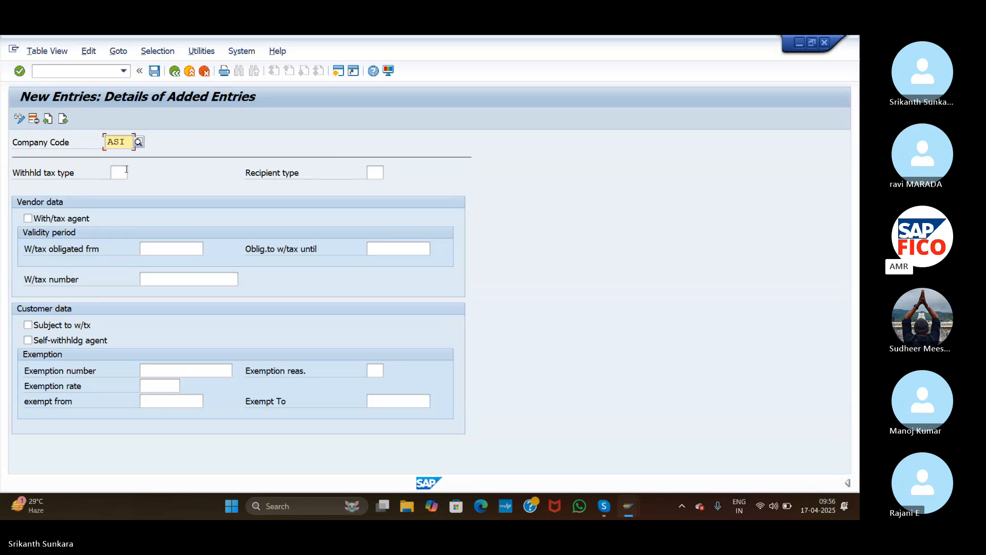
pyautogui.click(124, 169)
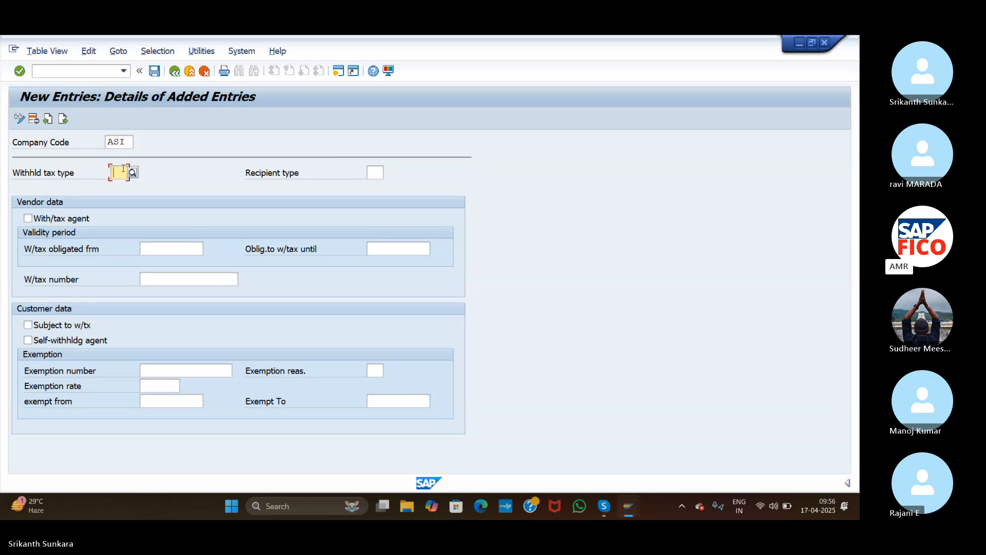
pyautogui.write('T')
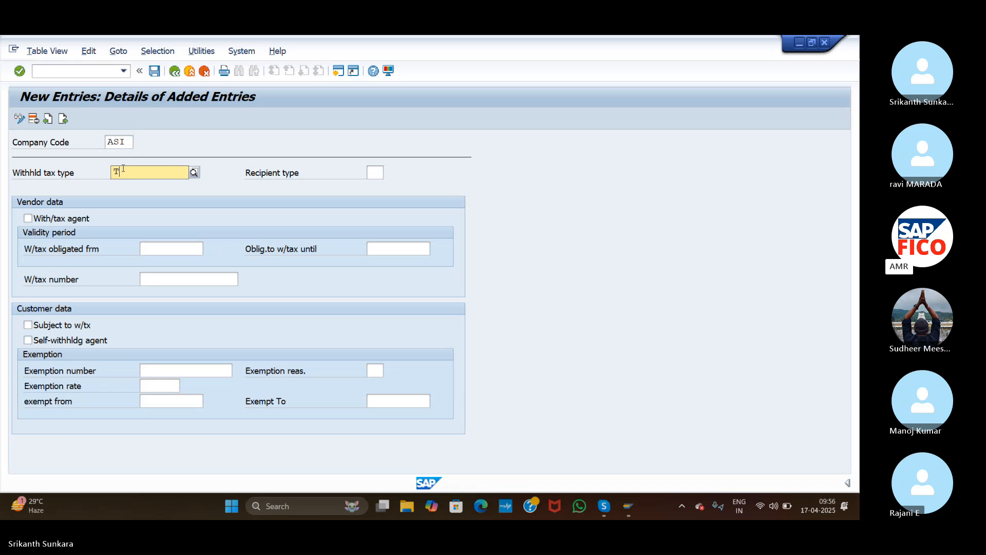
pyautogui.write('1')
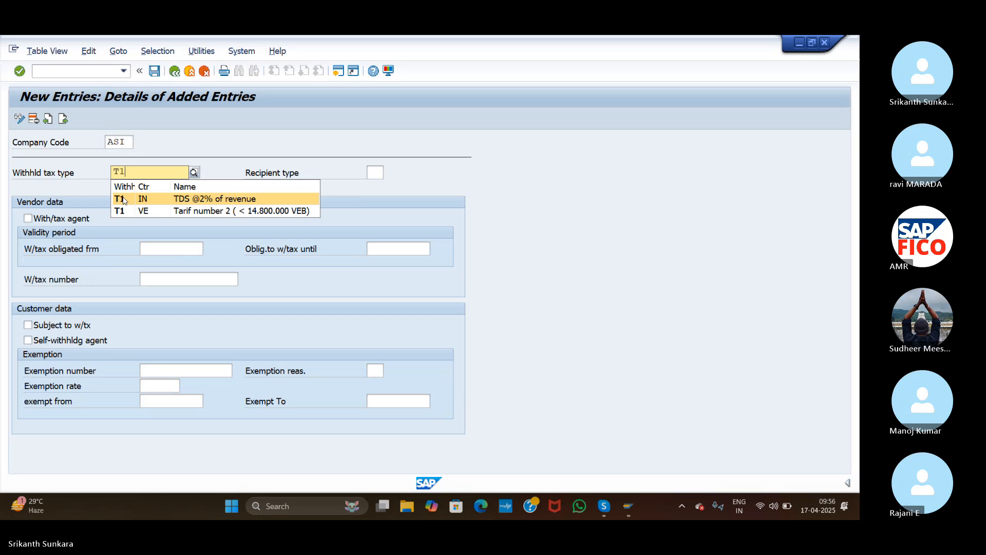
pyautogui.click(123, 200)
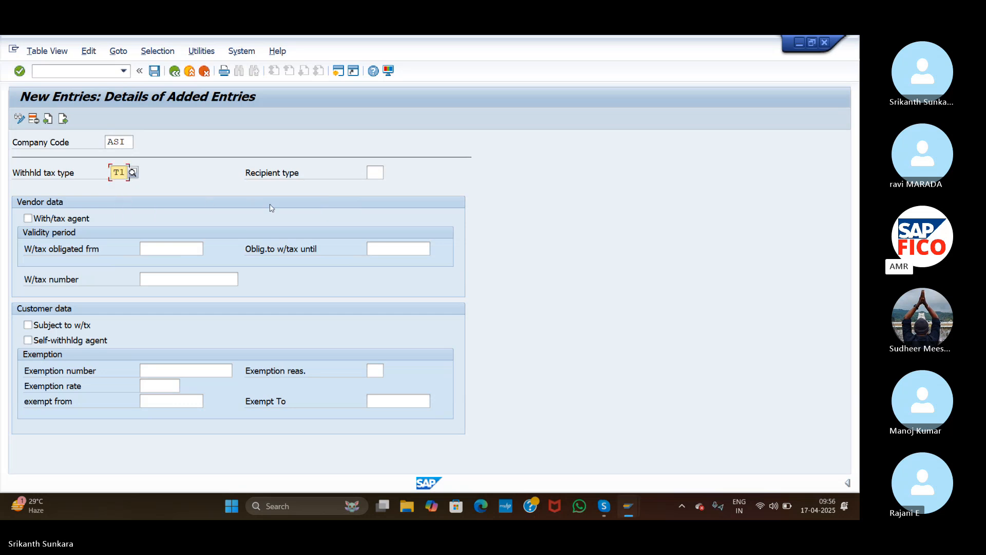
# Mark the T1 entry as withholding tax agent, with the tax obligation valid from 01.04.2024 until 30.04.2025.
pyautogui.click(28, 219)
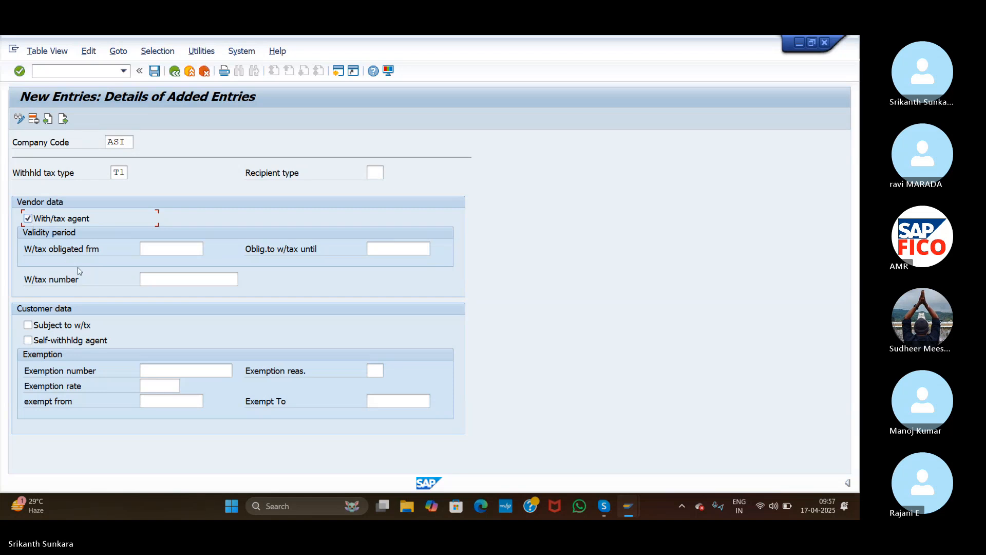
pyautogui.click(190, 250)
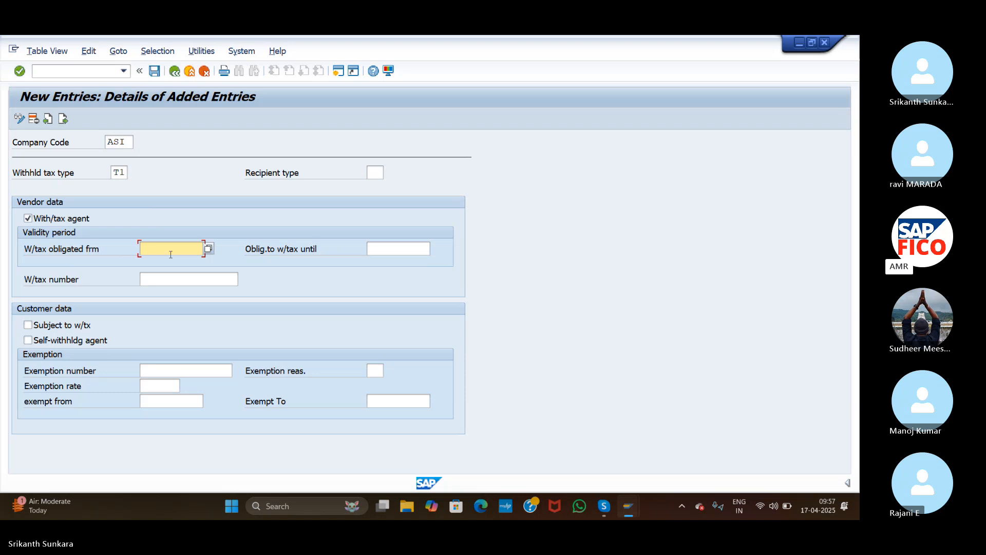
pyautogui.write('0')
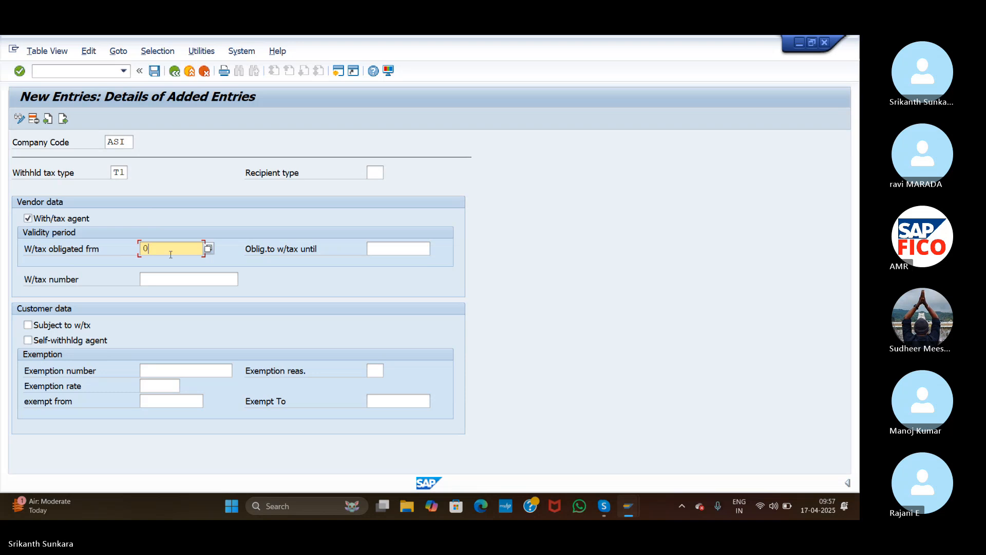
pyautogui.write('1.04.2024')
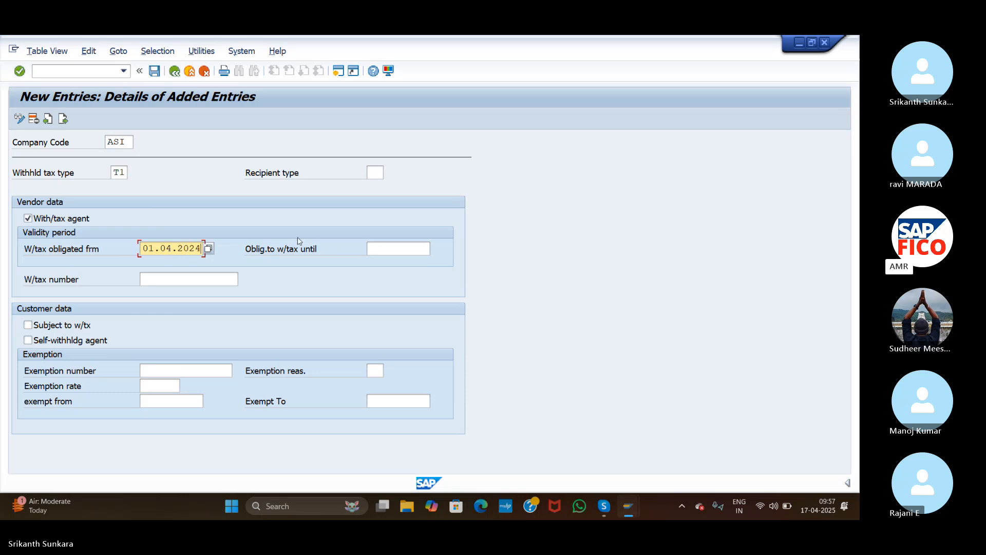
pyautogui.click(376, 246)
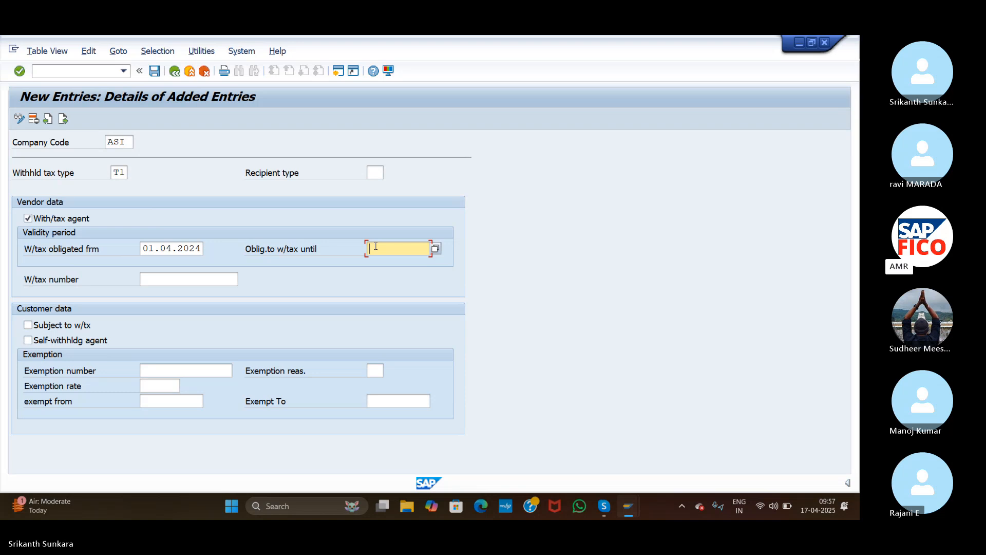
pyautogui.write('30.04.2025')
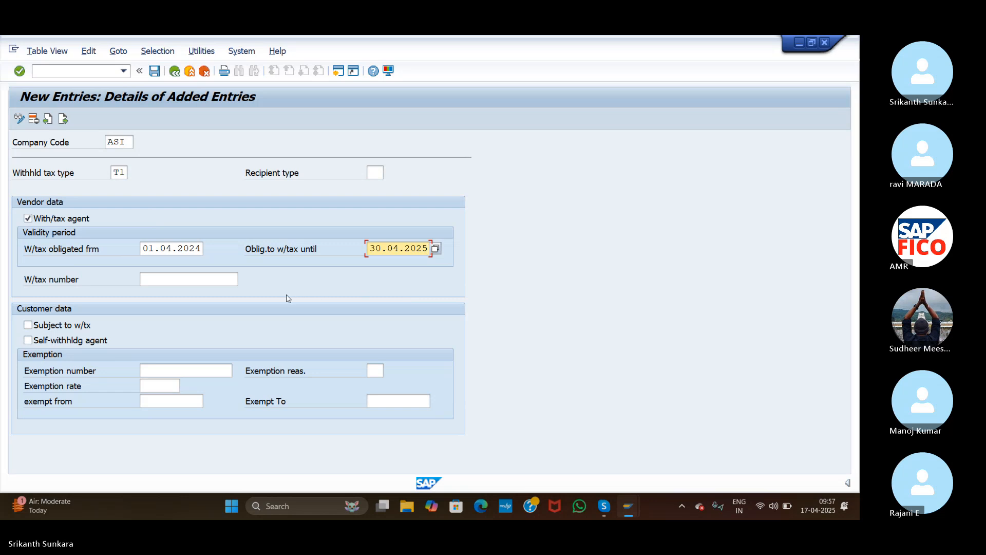
pyautogui.click(221, 282)
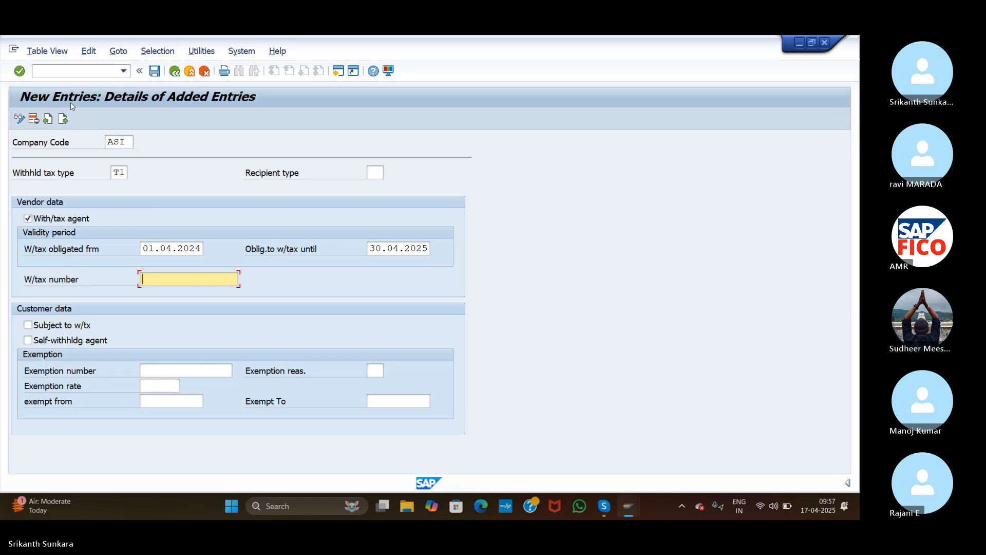
# Add a further assignment entry for company code ASI with withholding tax type T2.
pyautogui.click(64, 119)
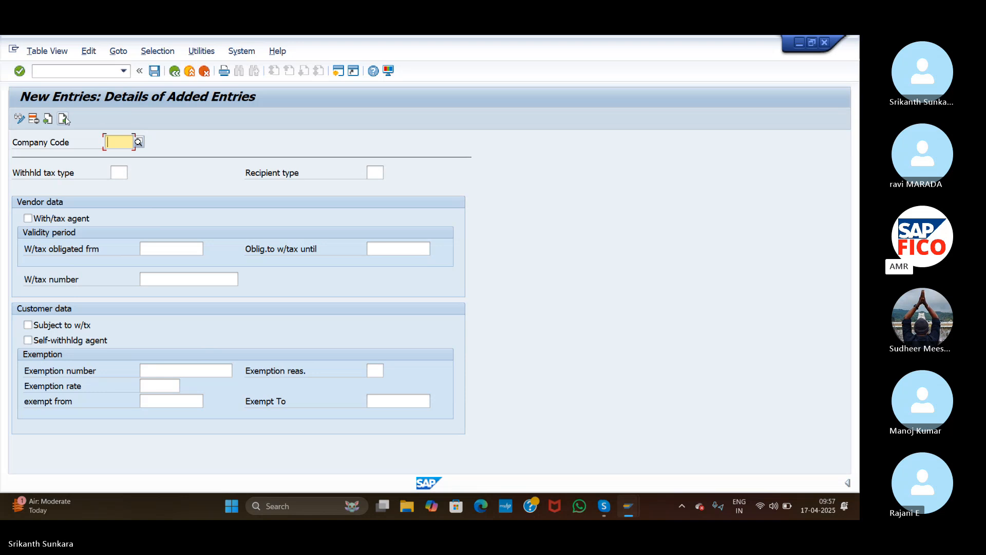
pyautogui.write('ASI')
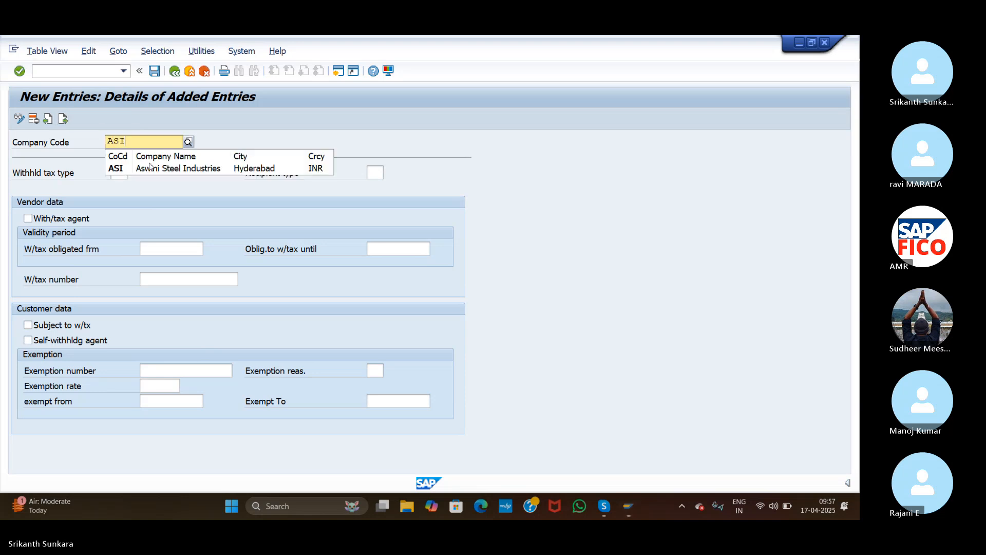
pyautogui.click(151, 169)
pyautogui.click(119, 173)
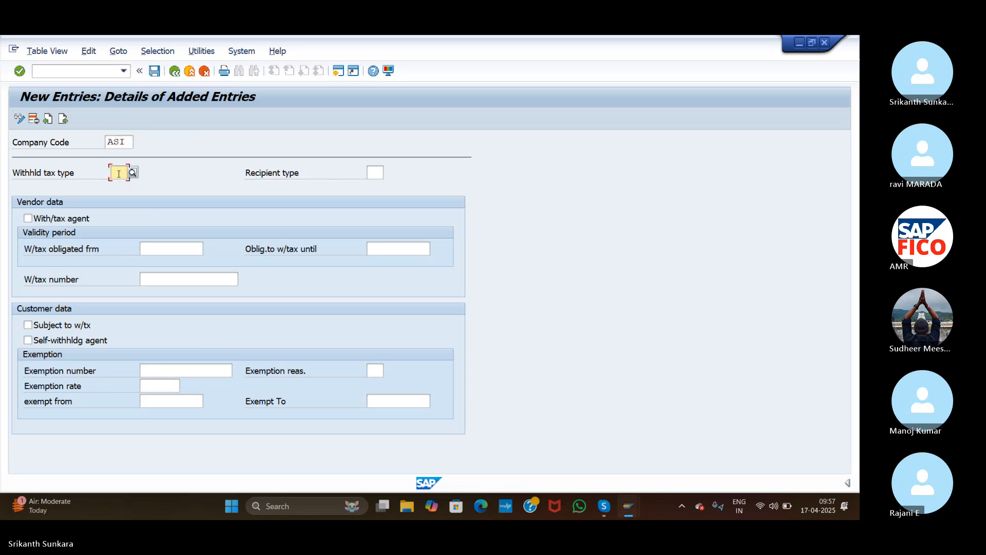
pyautogui.write('T2')
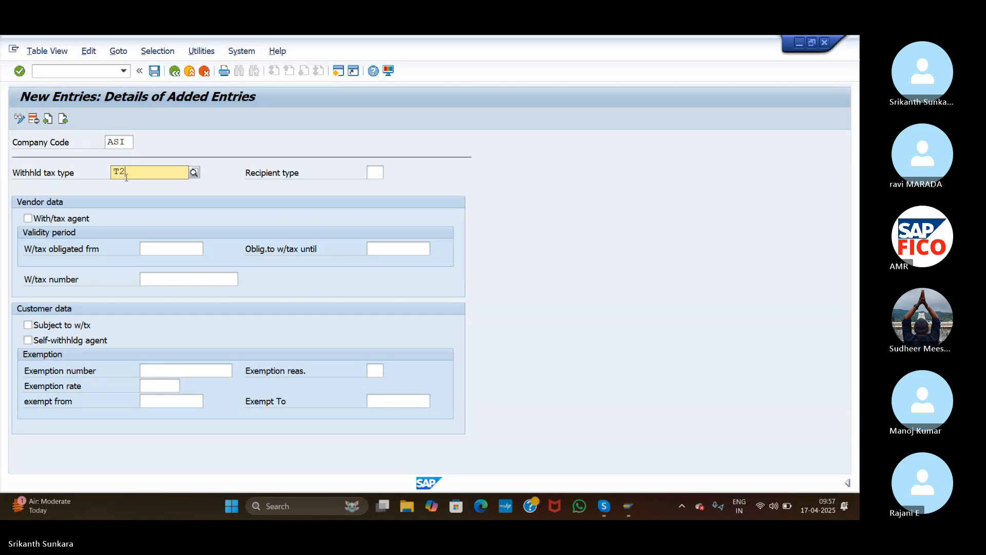
pyautogui.click(132, 200)
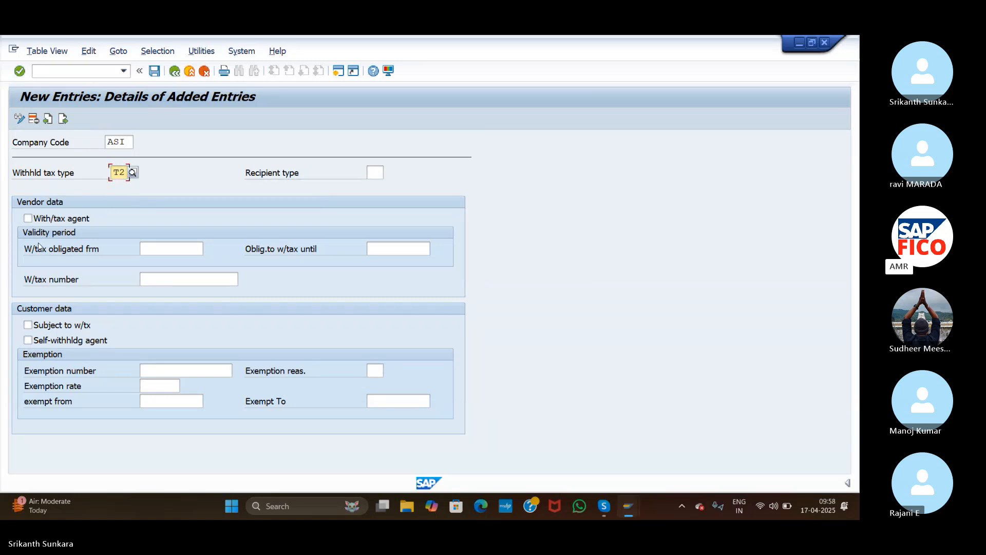
# Mark the T2 entry as withholding tax agent, obligated from 01.04.2024 until 30.04.2025, and save the entries in the proposed customizing request.
pyautogui.click(29, 219)
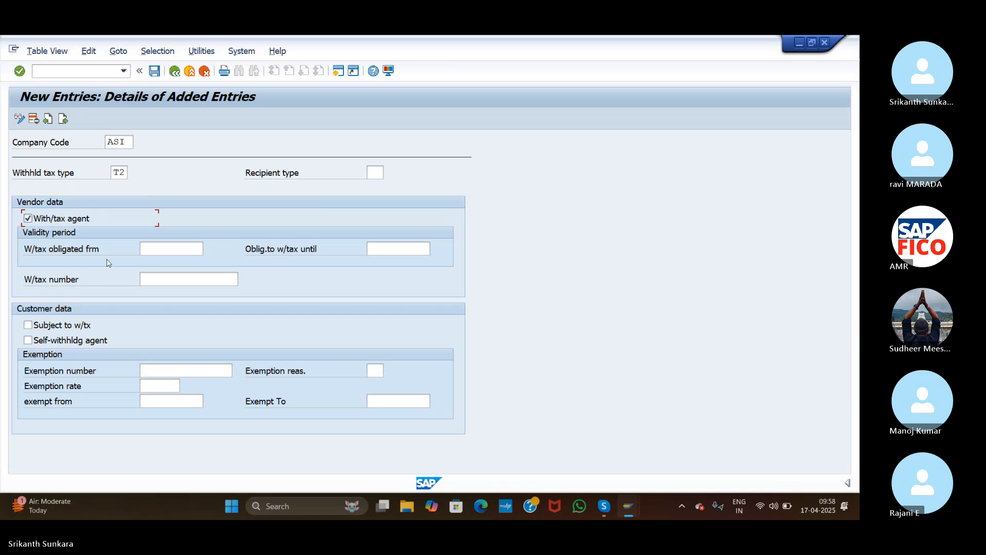
pyautogui.click(154, 247)
pyautogui.write('0')
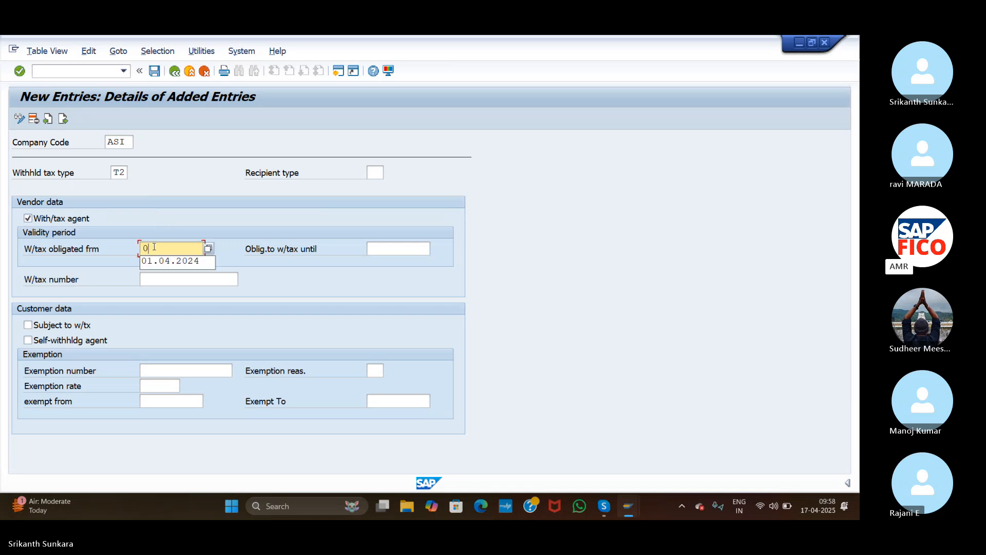
pyautogui.write('1.04.2024')
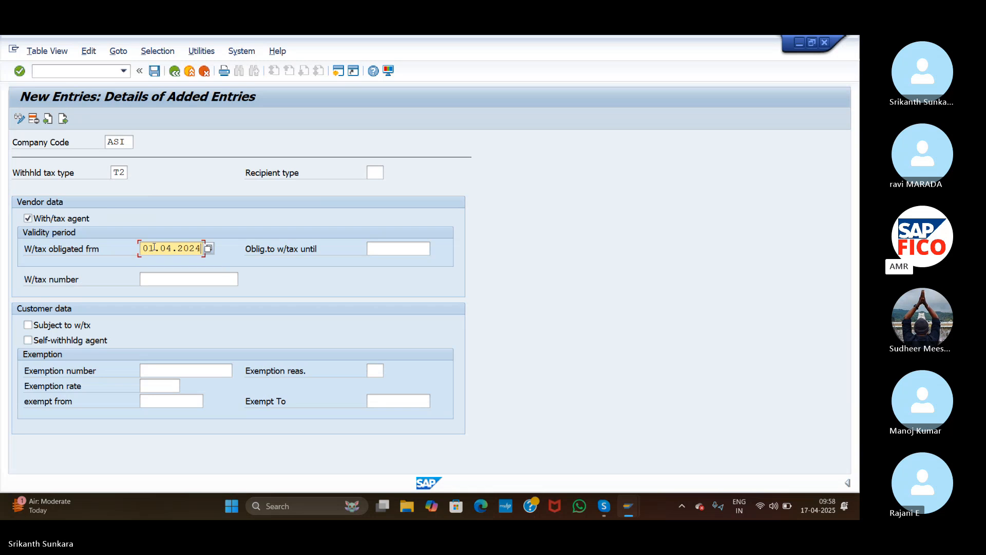
pyautogui.click(405, 250)
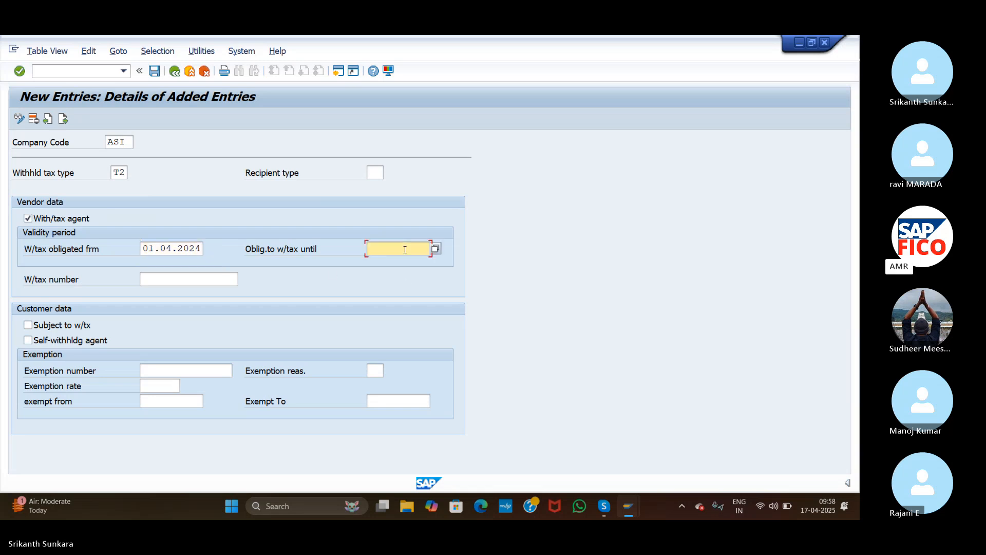
pyautogui.write('31.04.2025')
pyautogui.press('BackSpace')
pyautogui.write('0')
pyautogui.click(155, 72)
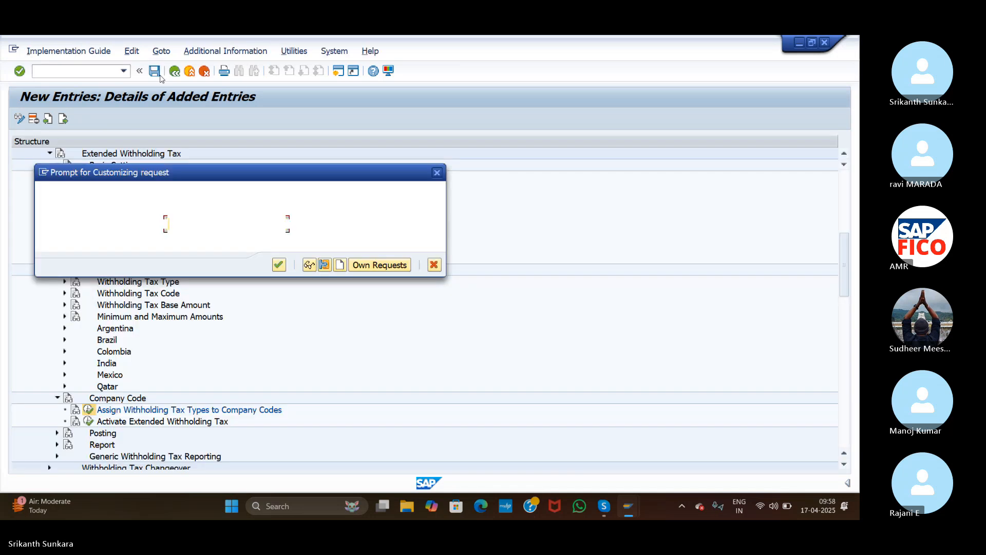
pyautogui.click(278, 263)
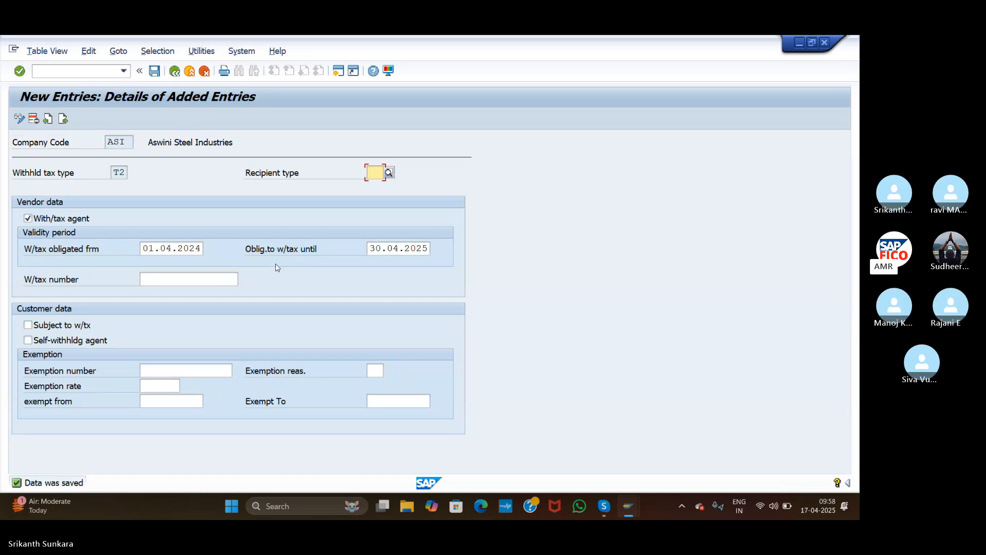
# Add another assignment entry for company code ASI with withholding tax type 1T.
pyautogui.click(64, 119)
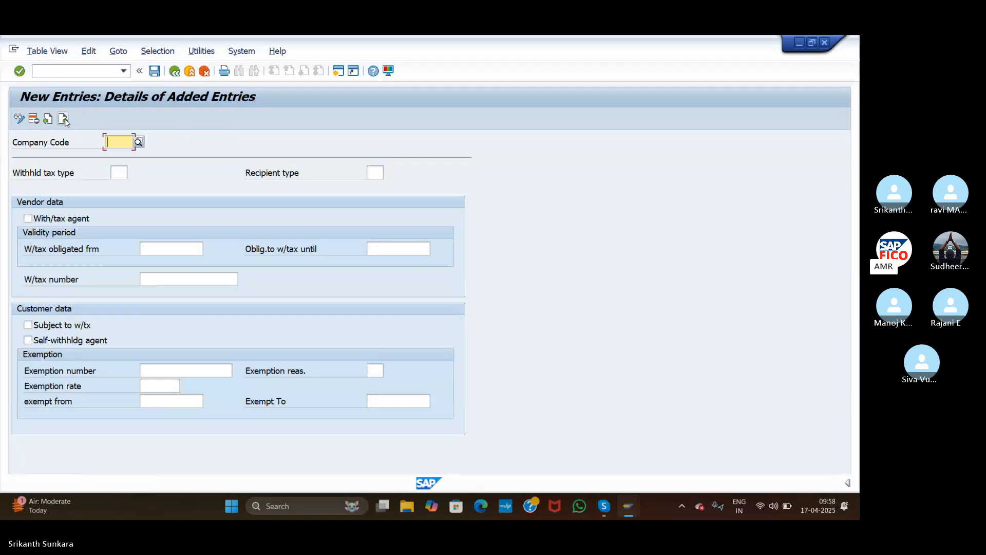
pyautogui.write('ASI')
pyautogui.click(129, 169)
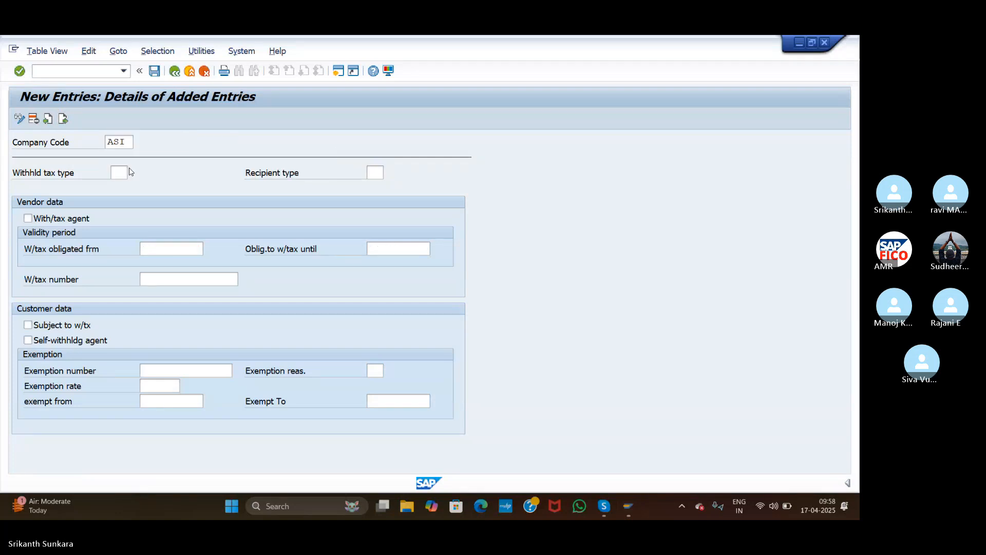
pyautogui.click(120, 172)
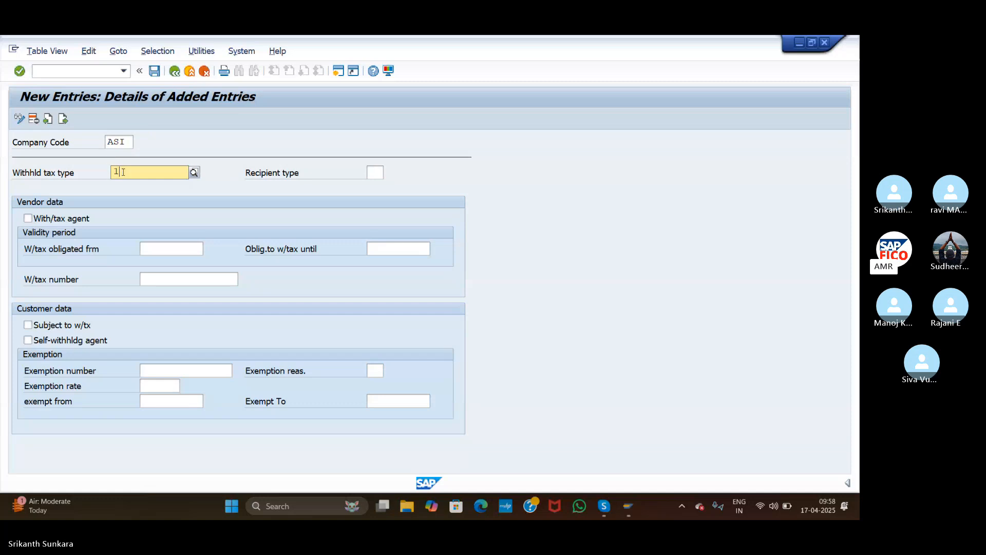
pyautogui.write('1T')
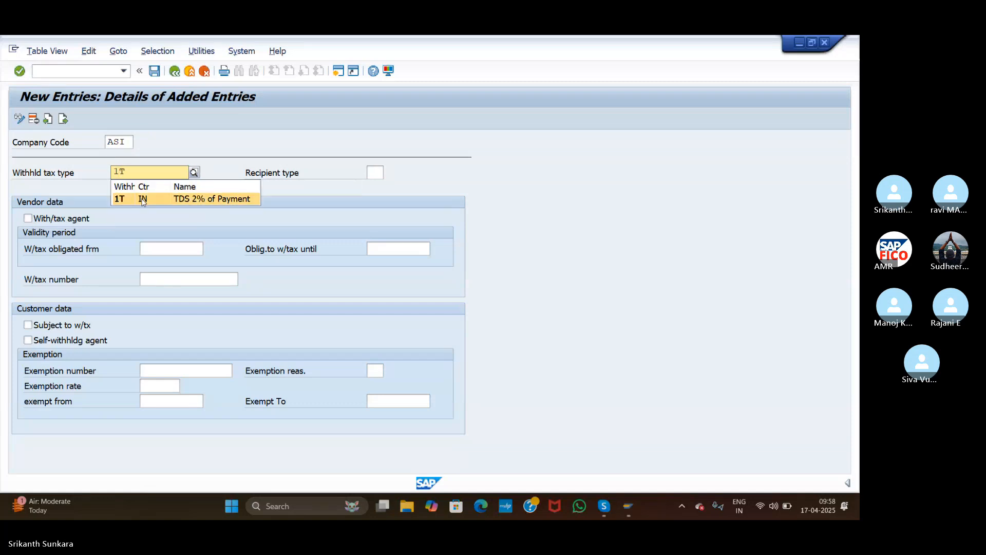
pyautogui.click(142, 201)
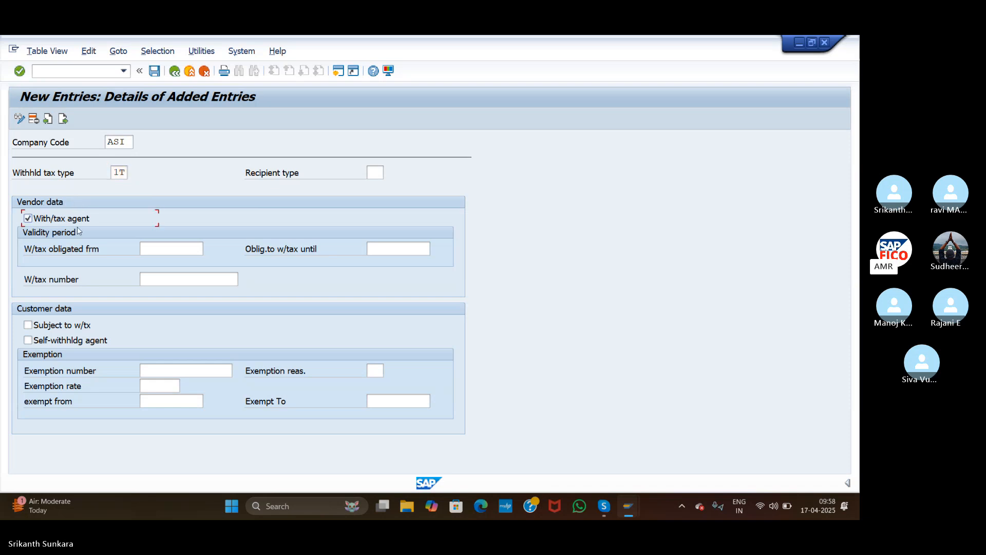
# Mark the 1T entry as withholding tax agent, with the tax obligation valid from 01.04.2024 until 30.04.2025.
pyautogui.click(163, 251)
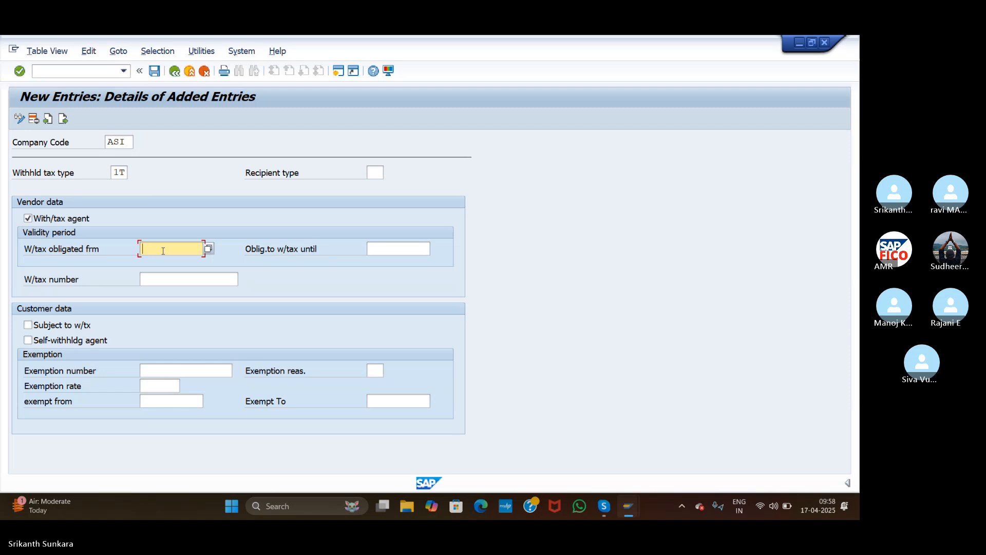
pyautogui.write('01.04.20')
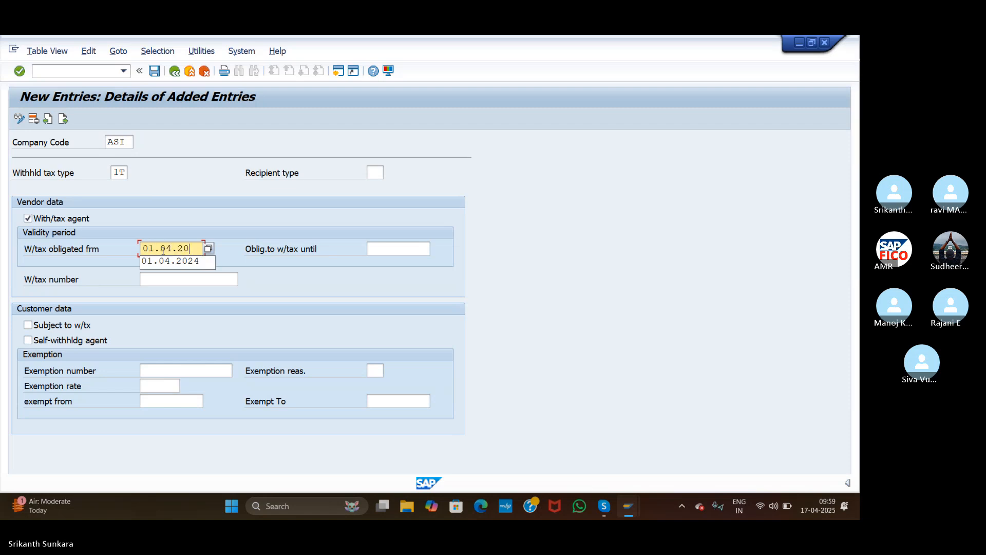
pyautogui.write('24')
pyautogui.click(408, 246)
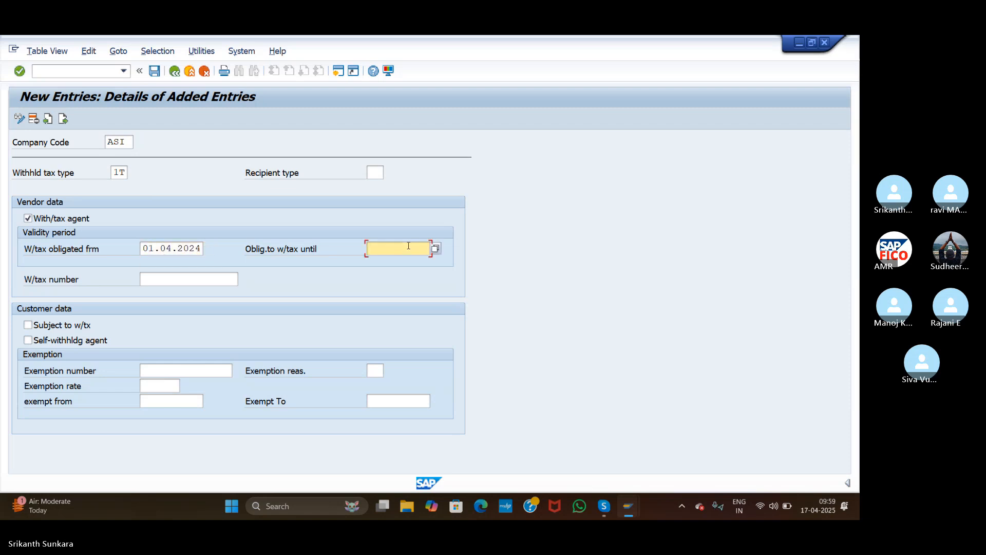
pyautogui.write('31.04.2025')
pyautogui.click(377, 249)
pyautogui.write('0')
# Add a further assignment entry for company code ASI with withholding tax type 2T.
pyautogui.click(65, 119)
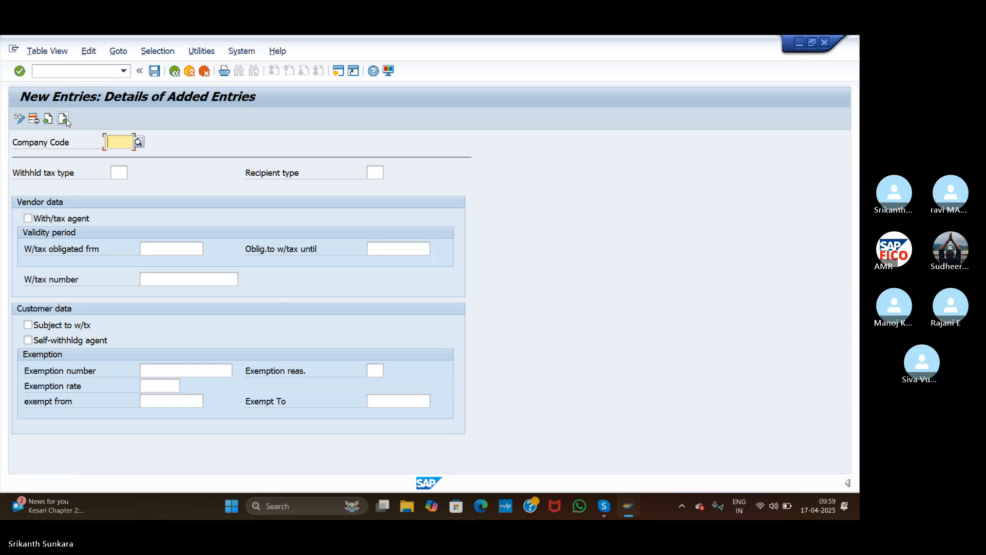
pyautogui.write('ASI')
pyautogui.click(126, 168)
pyautogui.click(122, 171)
pyautogui.write('2T')
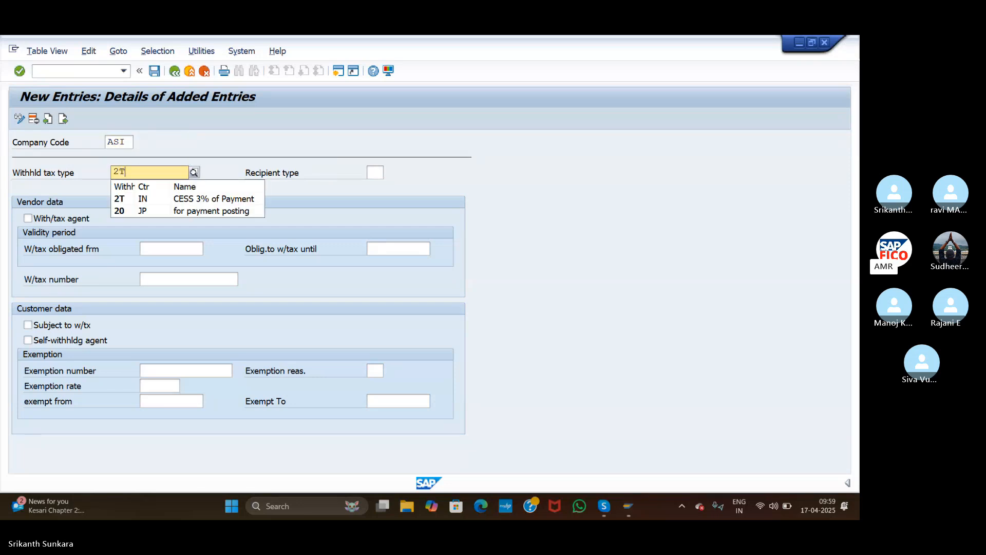
pyautogui.click(138, 201)
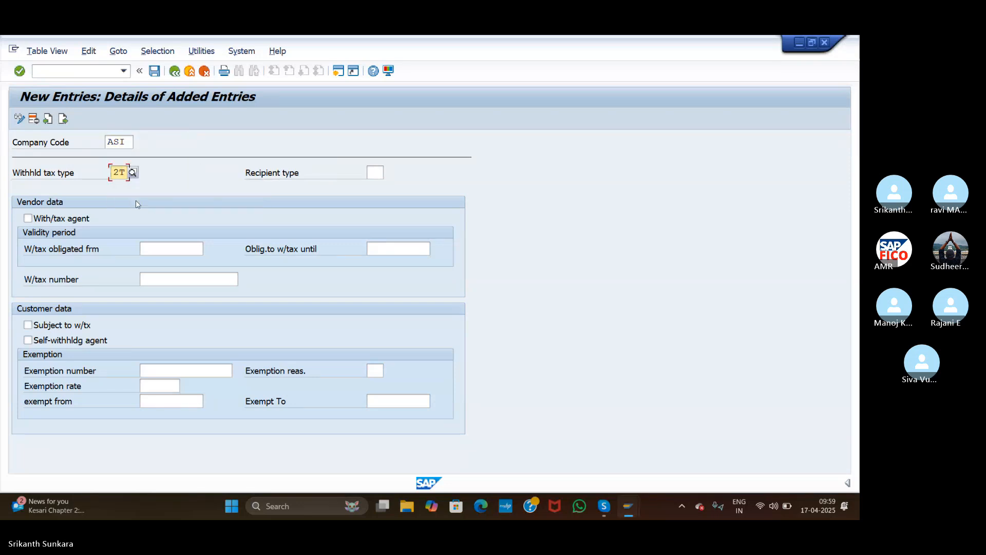
# Mark the 2T entry as withholding tax agent, obligated from 01.04.2024 until 30.04.2025, save, and return to the implementation guide.
pyautogui.click(28, 218)
pyautogui.click(147, 248)
pyautogui.write('01')
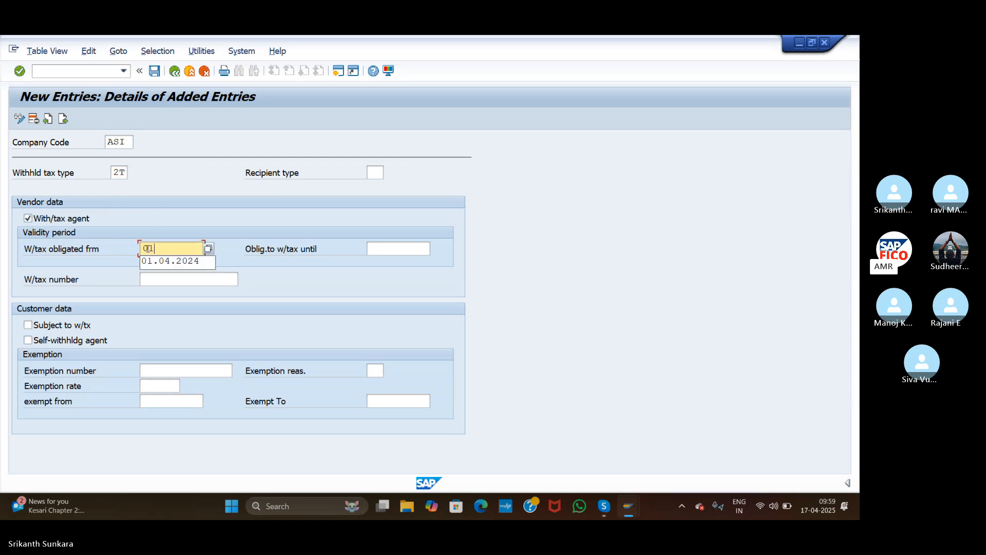
pyautogui.write('.04.2024')
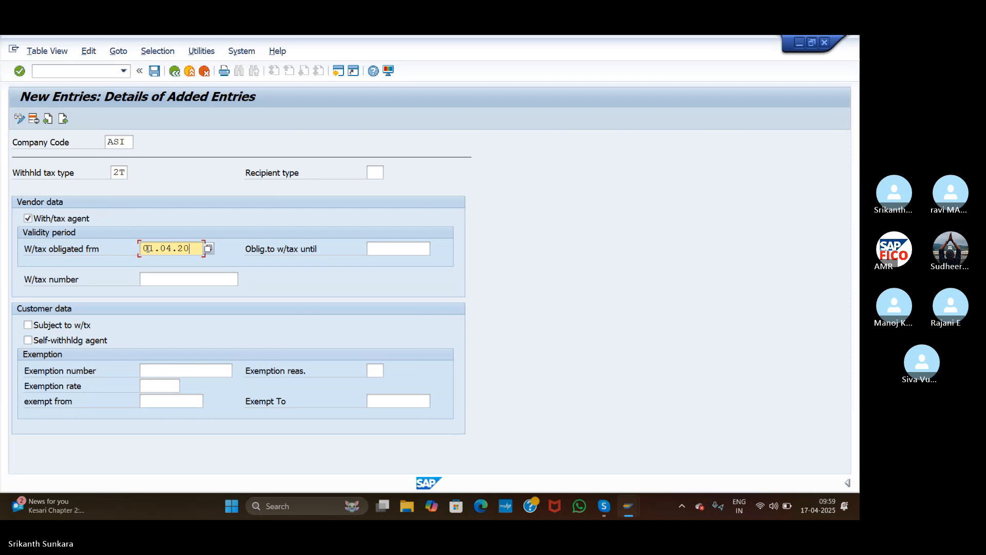
pyautogui.click(372, 248)
pyautogui.write('30.04.2025')
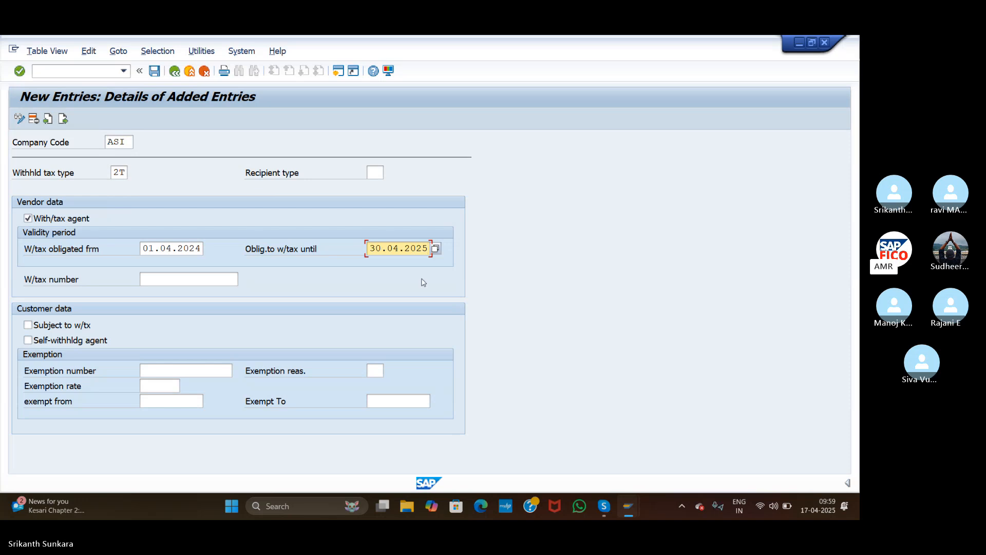
pyautogui.click(155, 73)
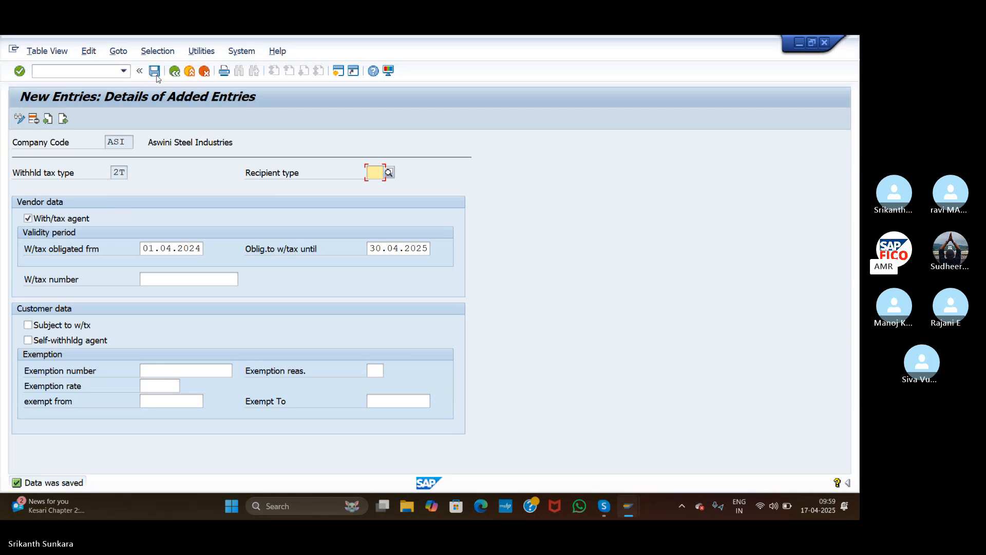
pyautogui.click(172, 74)
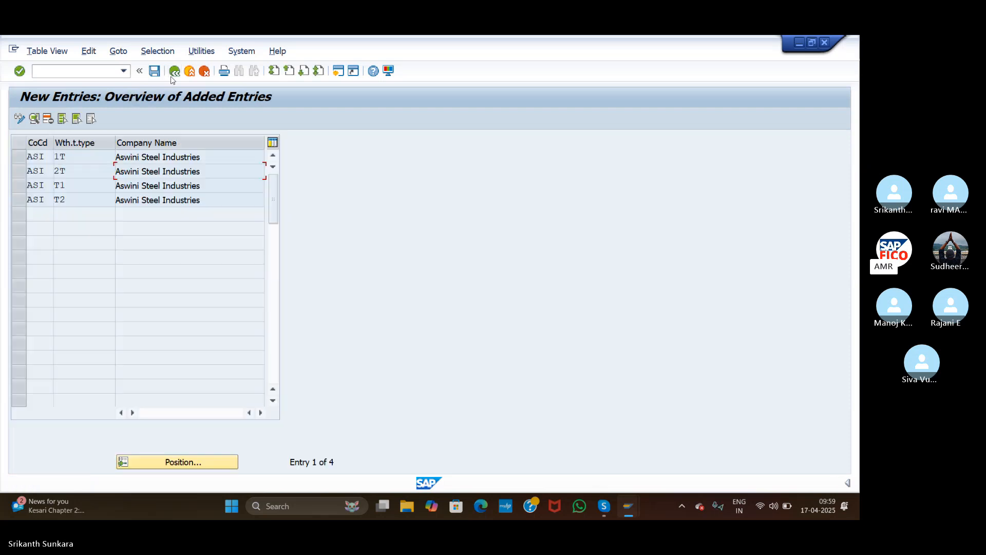
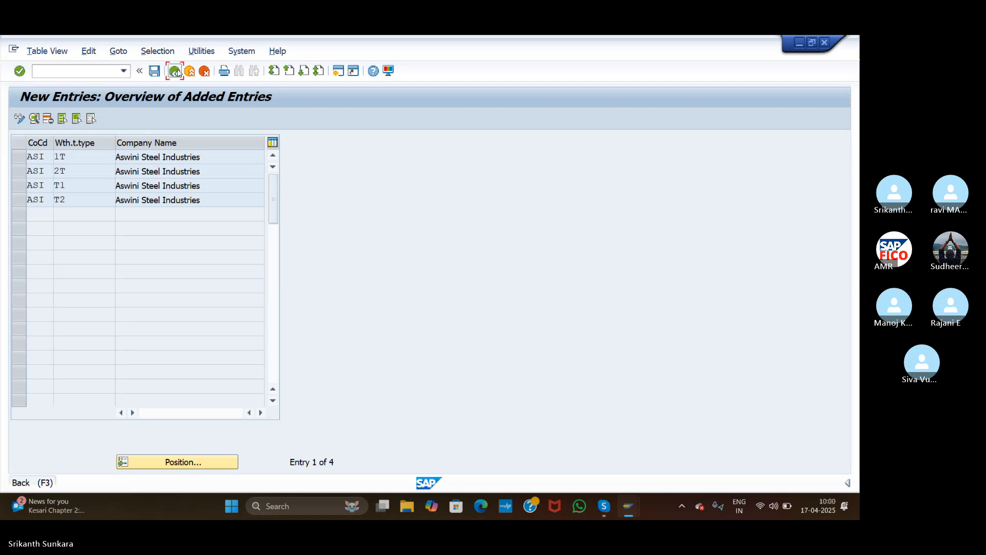
pyautogui.click(175, 72)
pyautogui.click(176, 71)
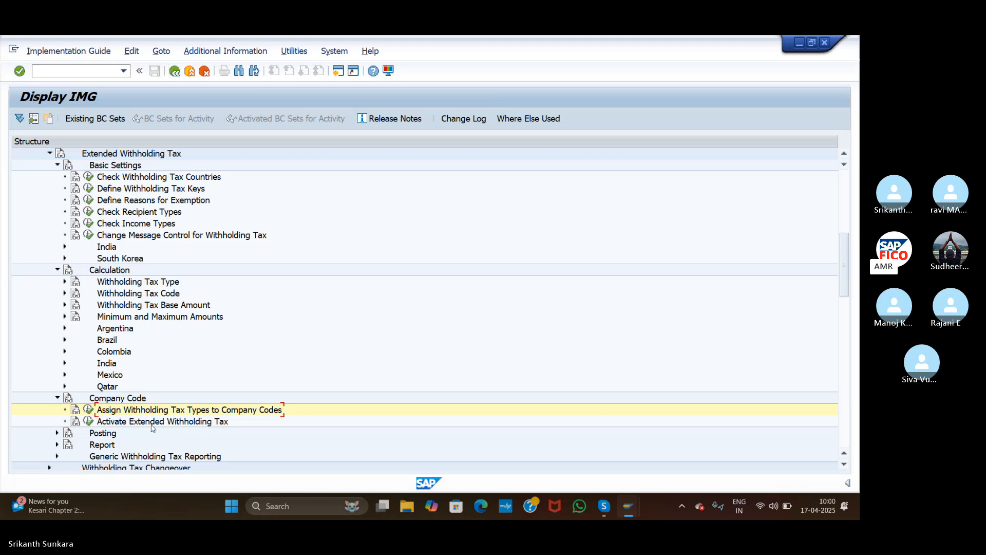
# Activate extended withholding tax for company code ASI and save the change in the proposed customizing request.
pyautogui.click(88, 422)
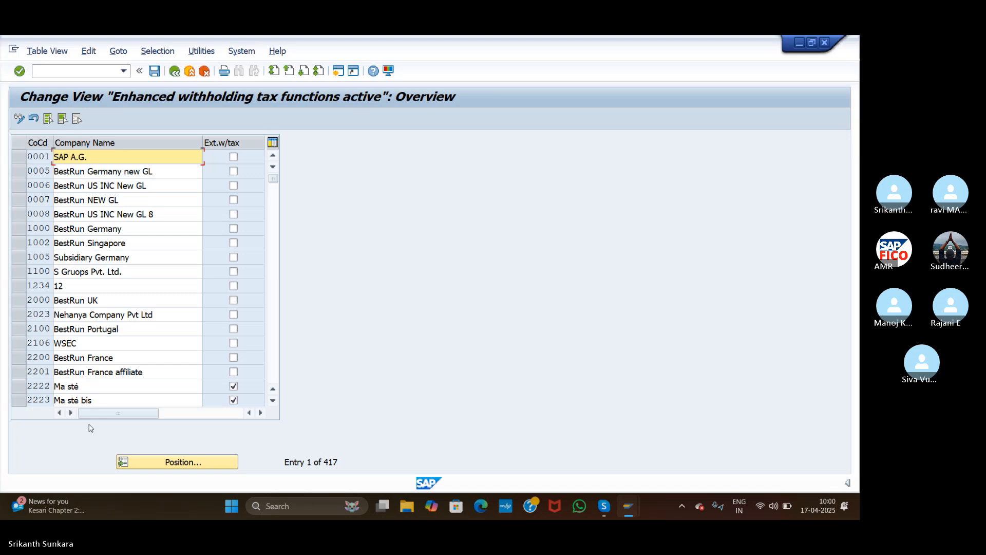
pyautogui.click(171, 464)
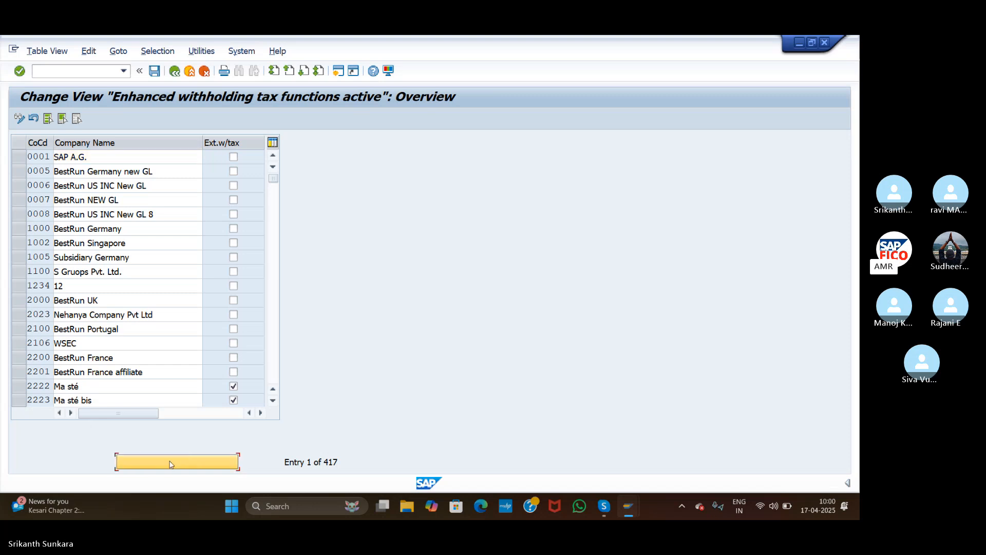
pyautogui.write('ASI')
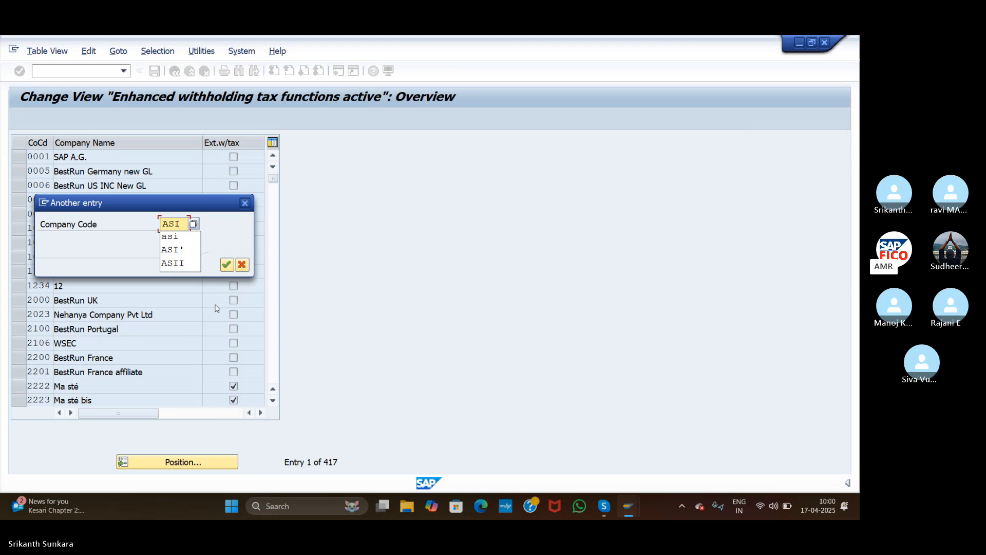
pyautogui.click(227, 264)
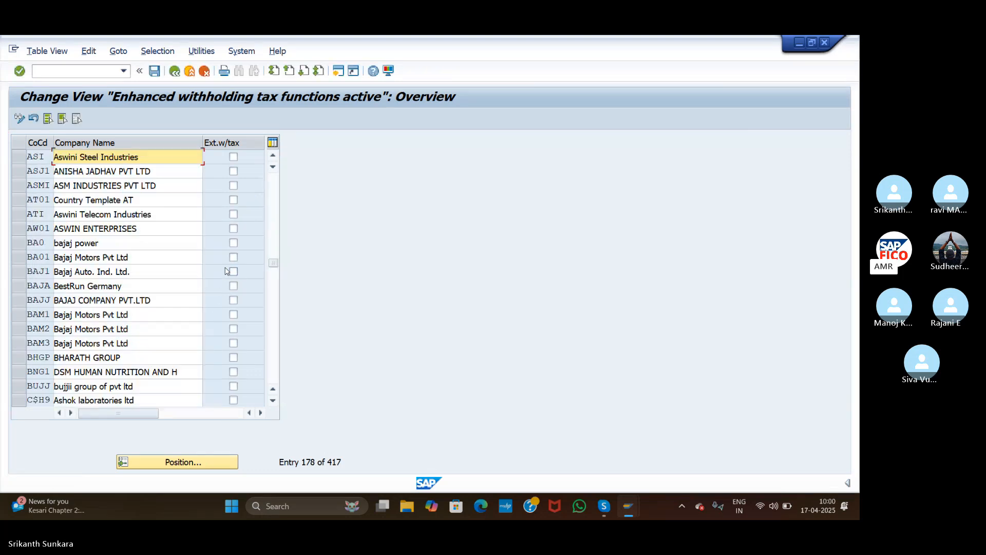
pyautogui.click(233, 157)
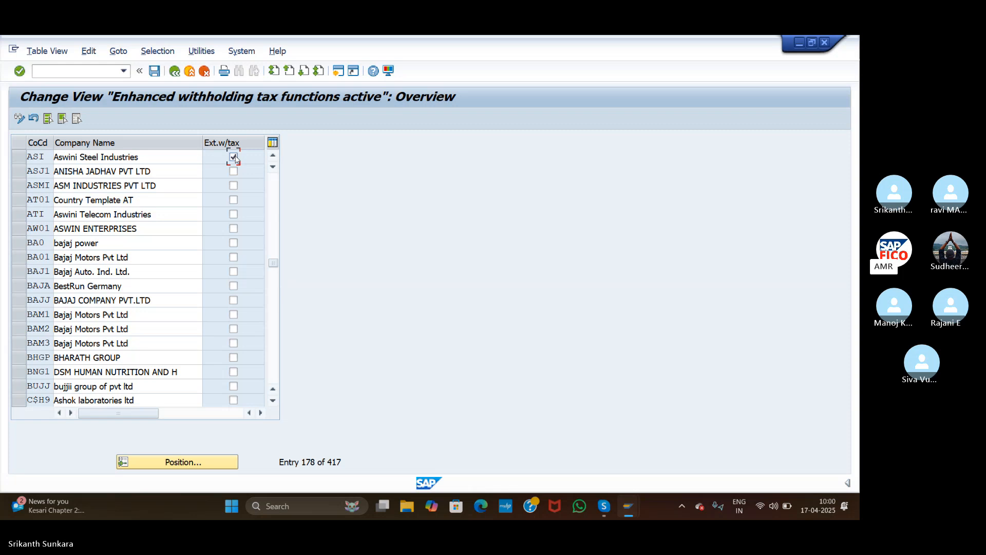
pyautogui.click(155, 72)
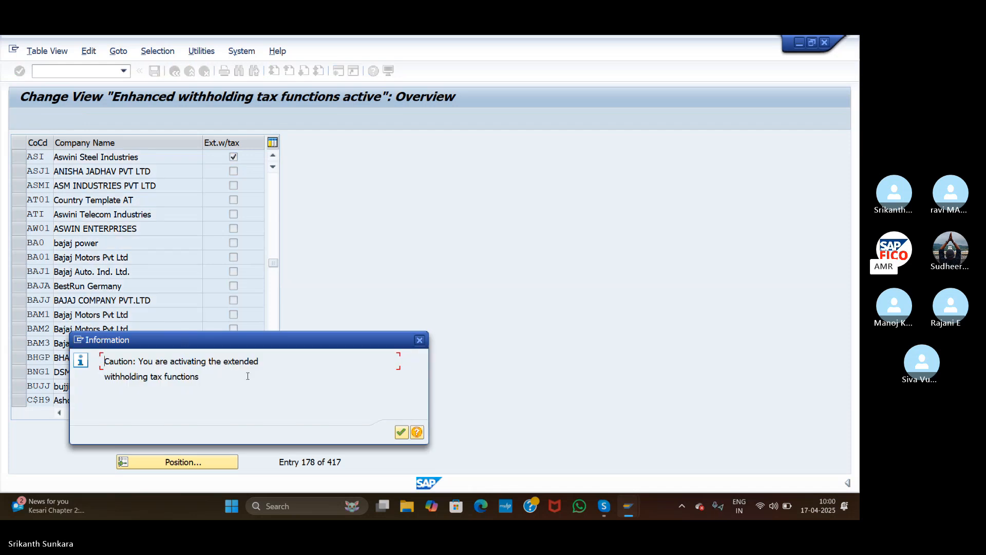
pyautogui.click(403, 433)
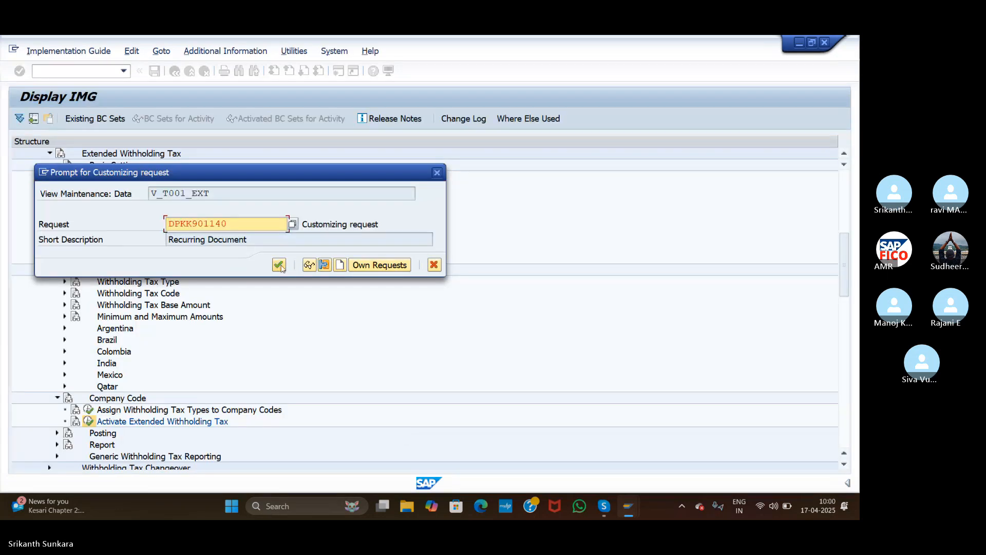
pyautogui.click(281, 265)
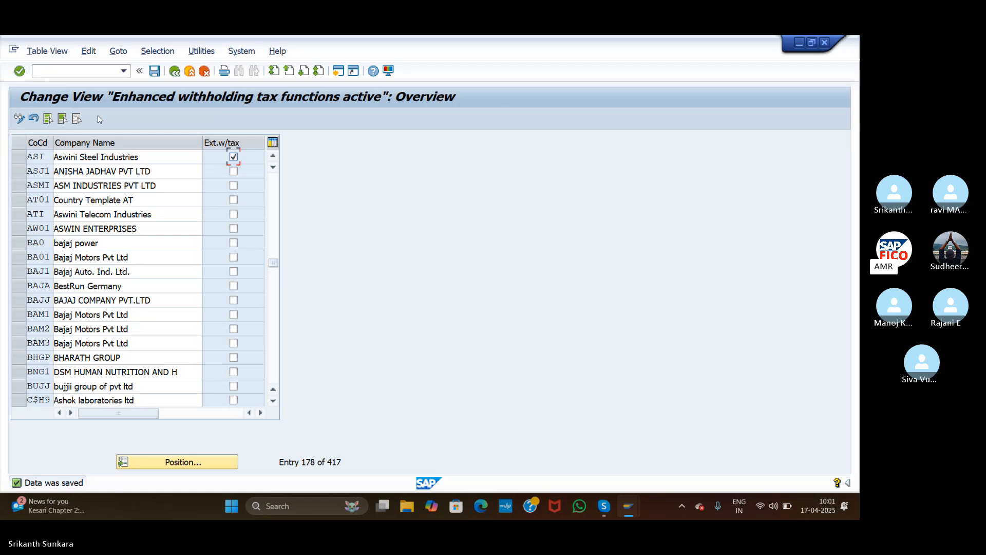
# Open the central G/L account maintenance and expand the CURRENT LIABILITIES & PROV account group.
pyautogui.click(74, 72)
pyautogui.write('/NF')
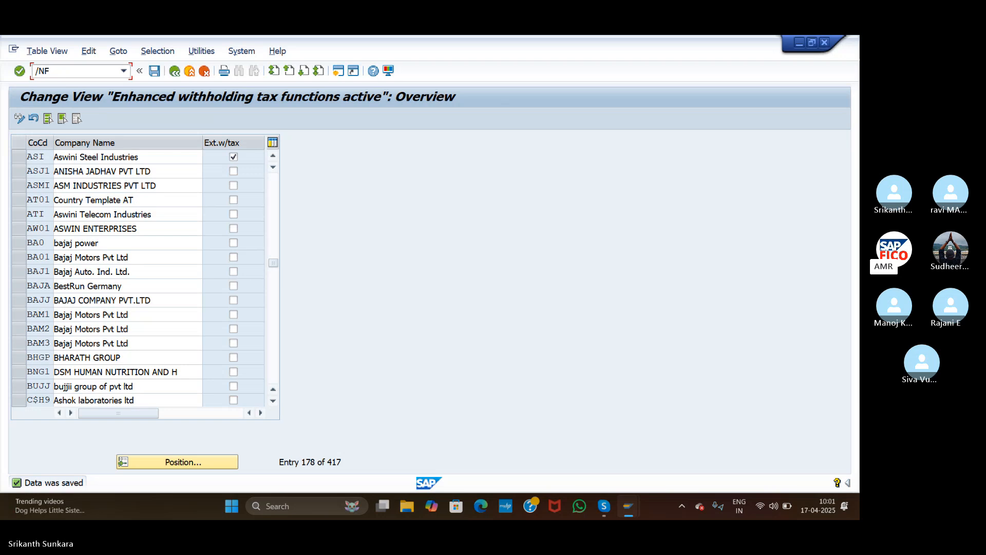
pyautogui.write('B60')
pyautogui.press('Return')
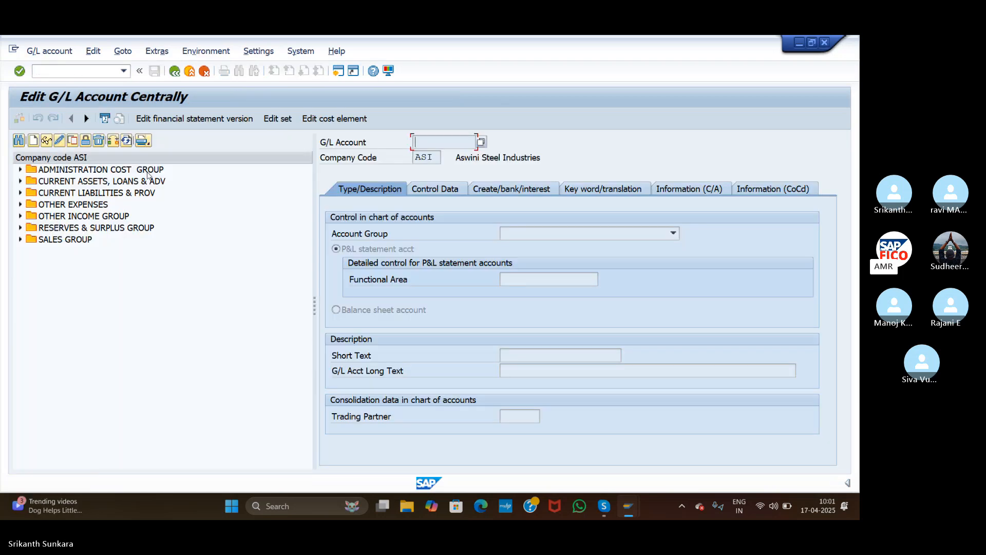
pyautogui.click(21, 193)
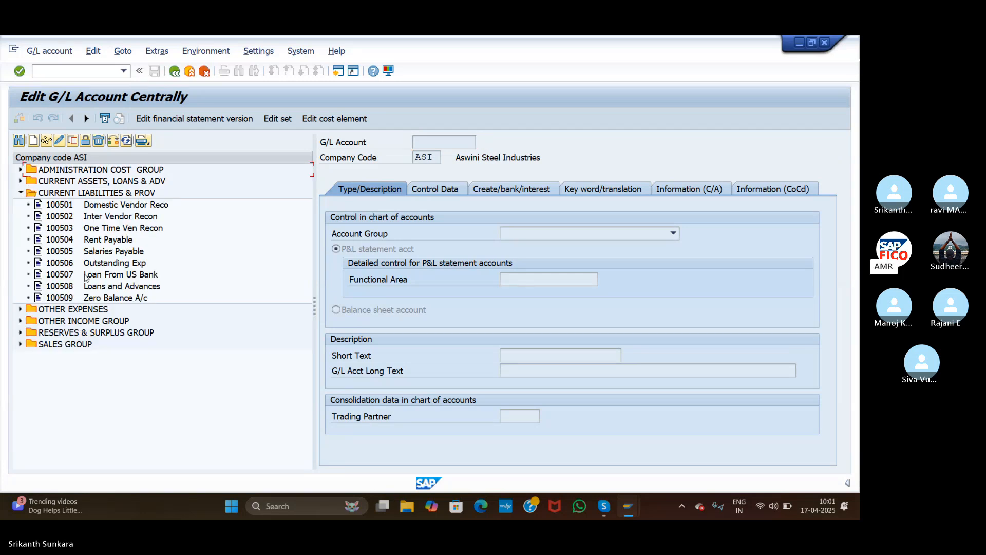
# Create G/L account 100510 for company code ASI as a balance sheet account in account group CURRENT LIABILITIES & PROV.
pyautogui.click(33, 139)
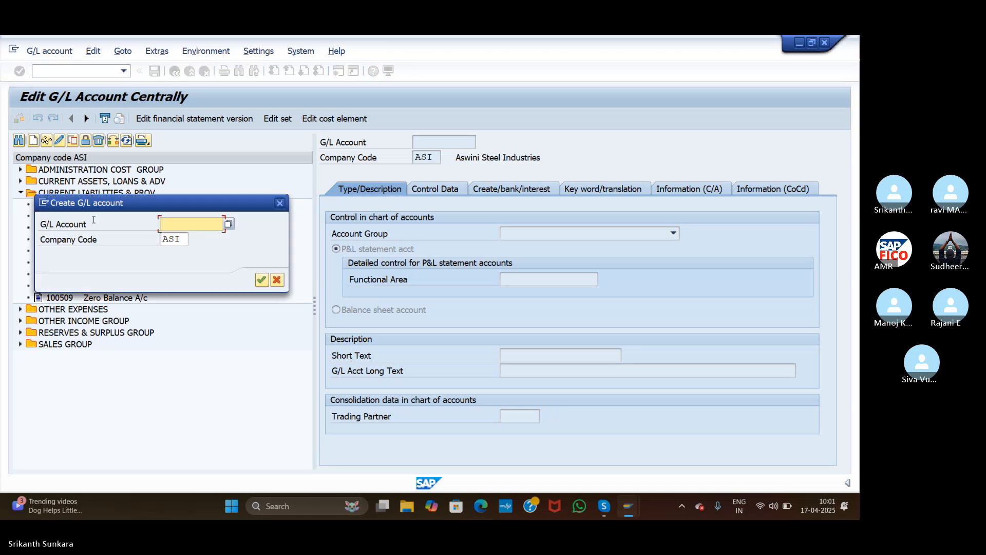
pyautogui.write('100510')
pyautogui.click(262, 280)
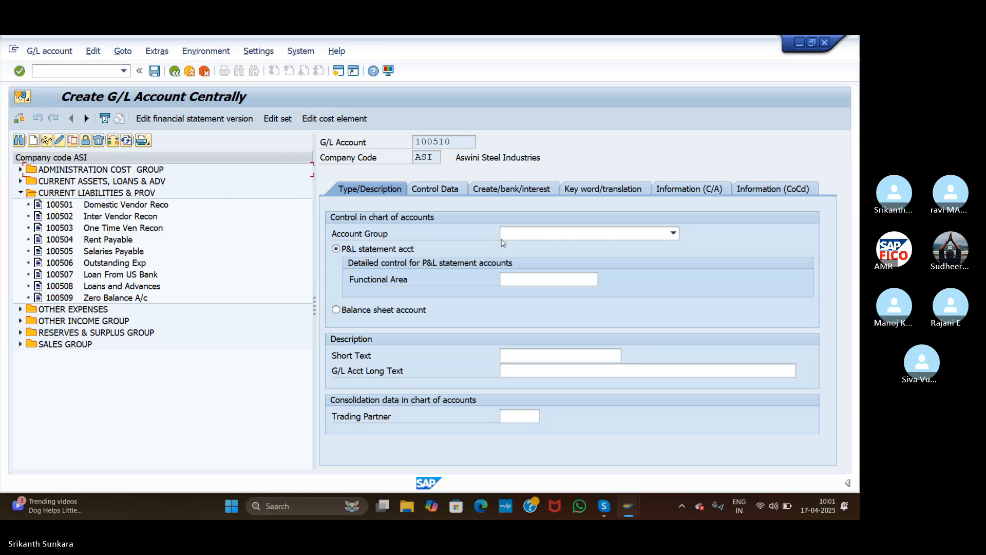
pyautogui.click(553, 237)
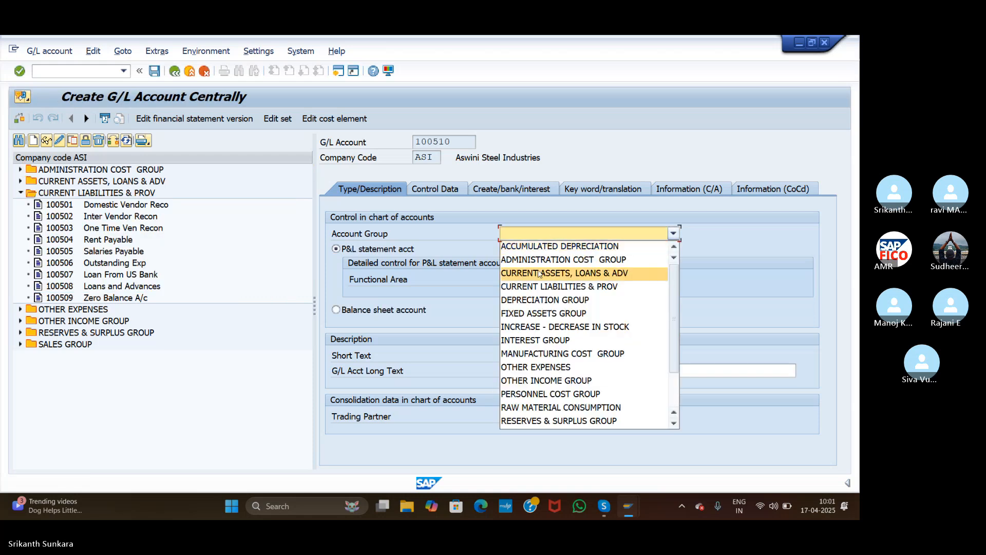
pyautogui.click(538, 290)
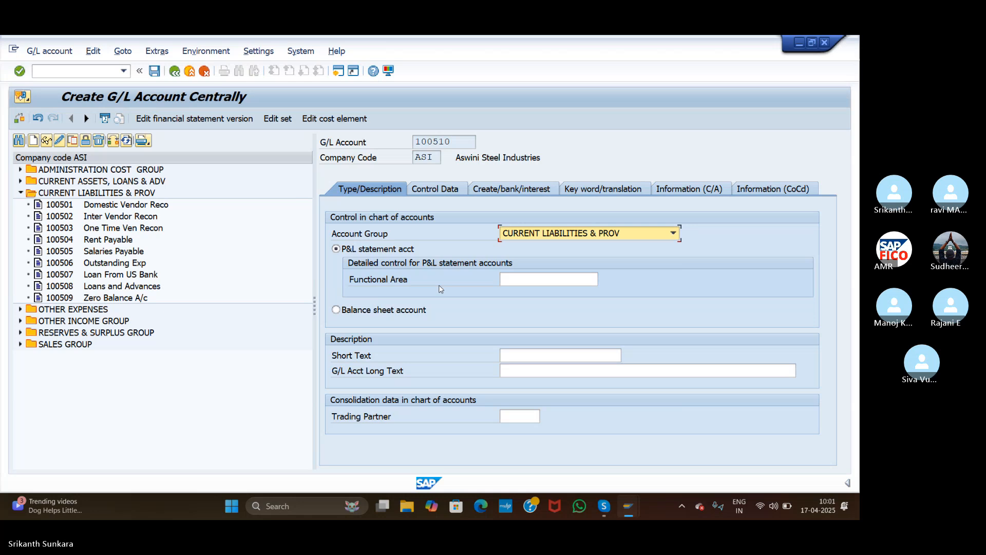
pyautogui.click(336, 310)
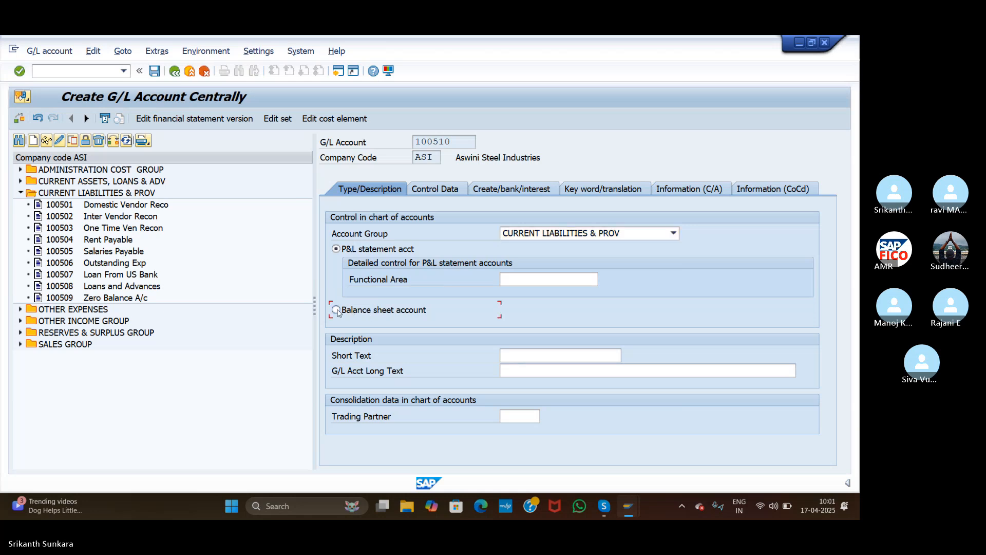
# Enter Tax Payable A/c as both the short text and the long text of G/L account 100510.
pyautogui.click(549, 355)
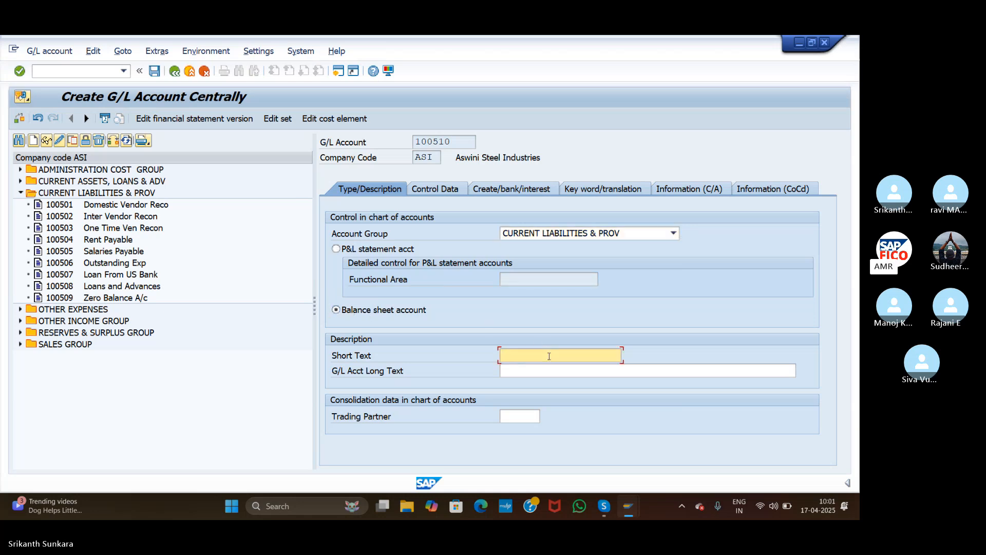
pyautogui.write('Tax Payab')
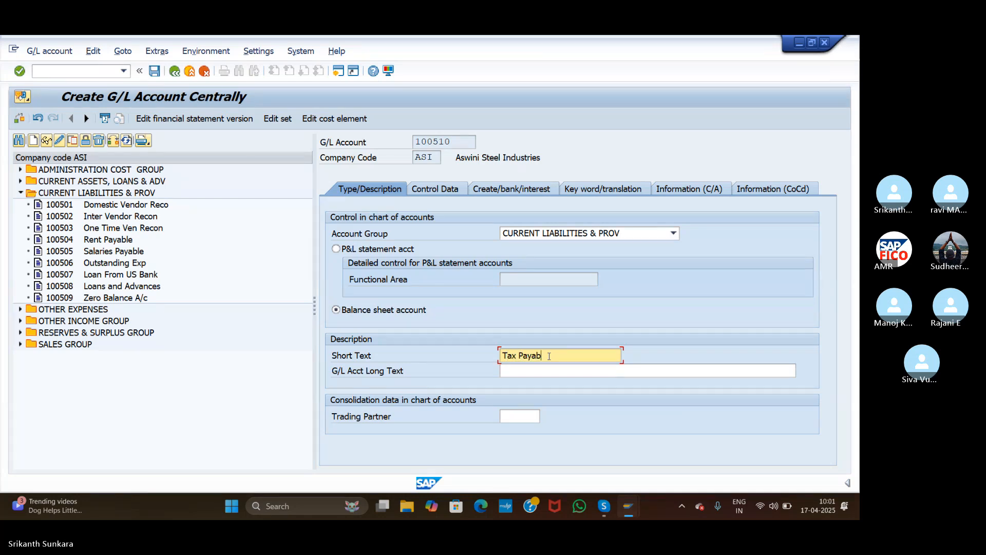
pyautogui.write('le A/c')
pyautogui.moveTo(572, 355); pyautogui.dragTo(464, 368)
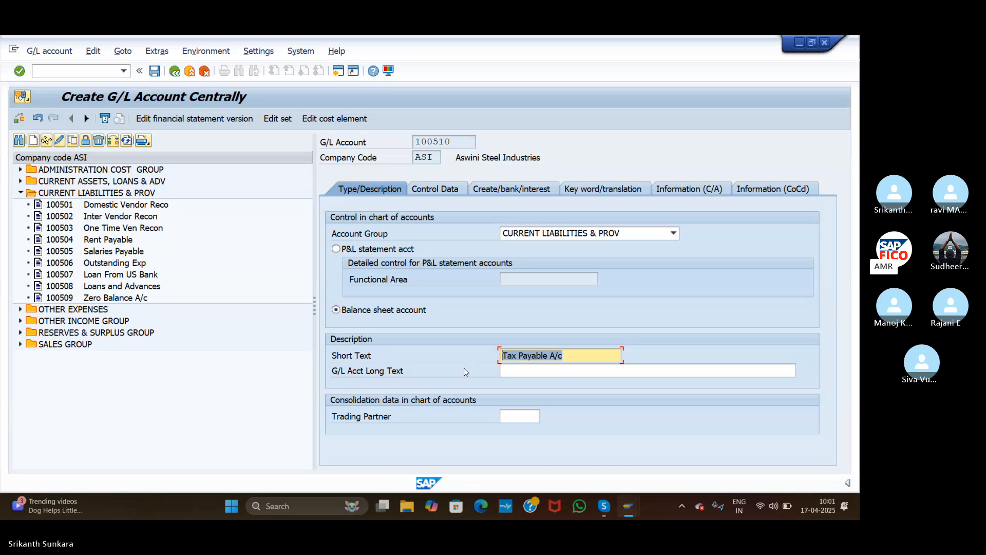
pyautogui.hotkey('ctrl', 'c')
pyautogui.click(526, 368)
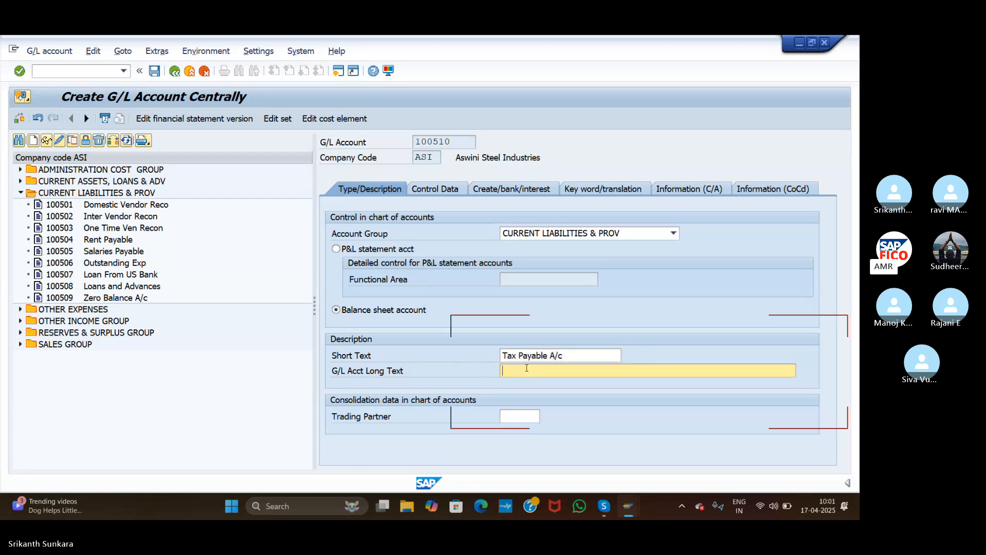
pyautogui.hotkey('ctrl', 'v')
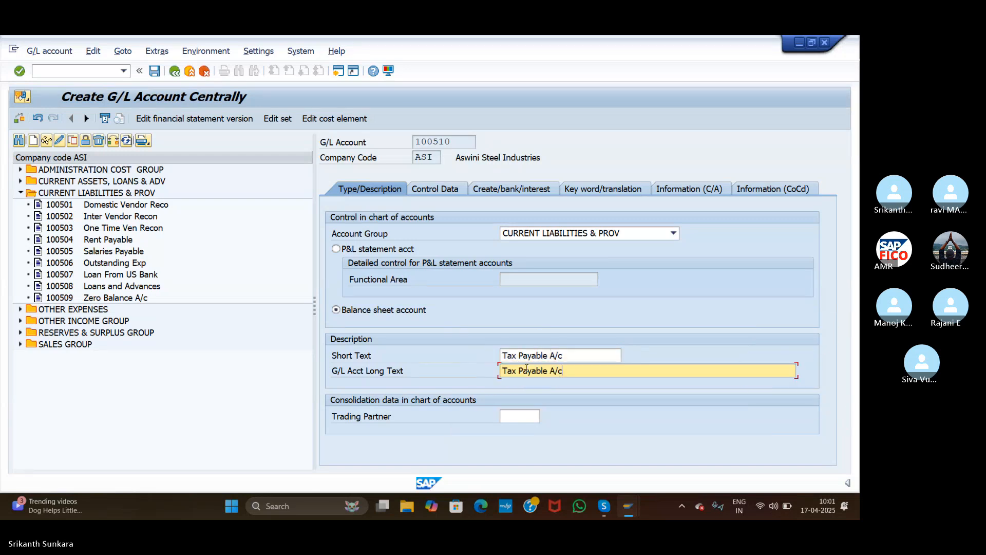
# Change the short text to TDS Payable A/c and the G/L account long text to TDS Payable Account.
pyautogui.click(504, 354)
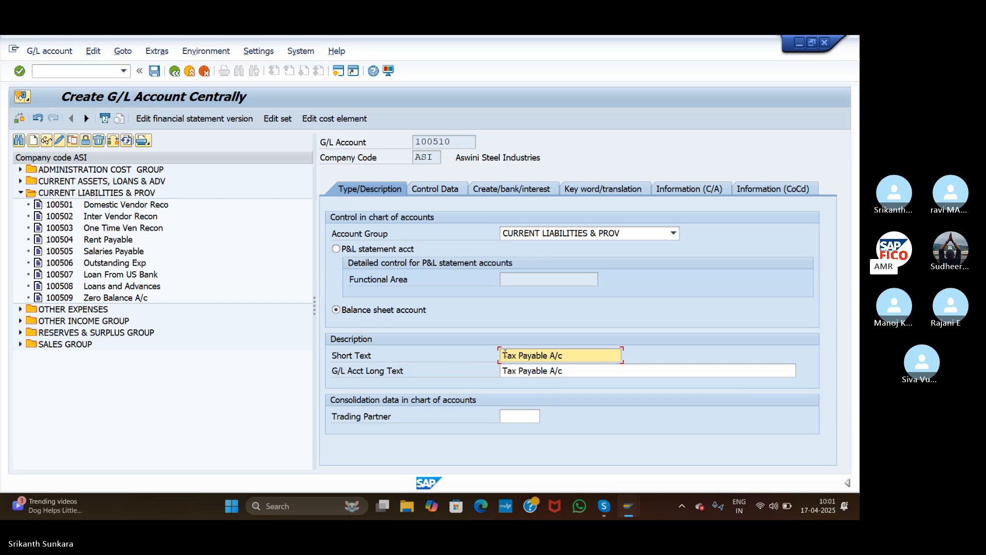
pyautogui.write('DS')
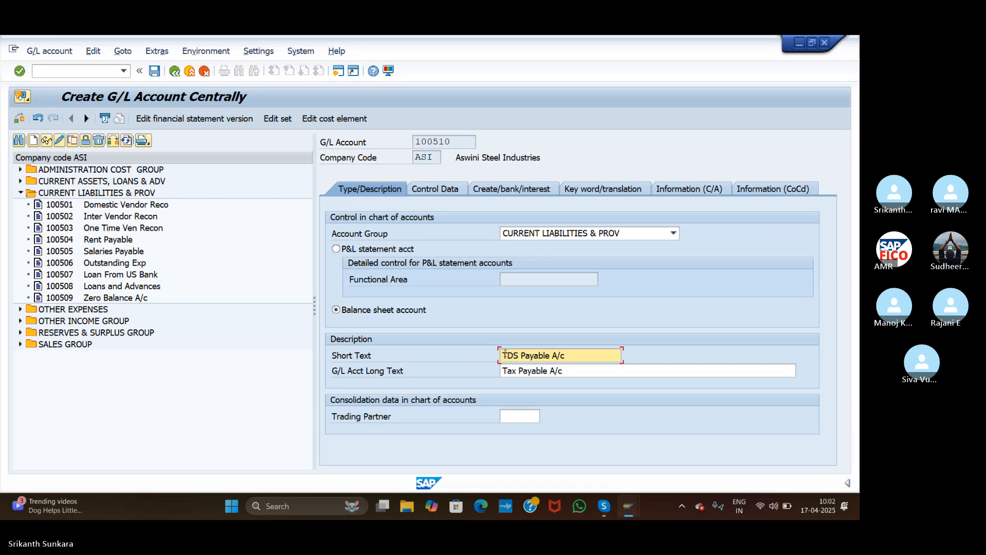
pyautogui.click(502, 371)
pyautogui.write('TDS')
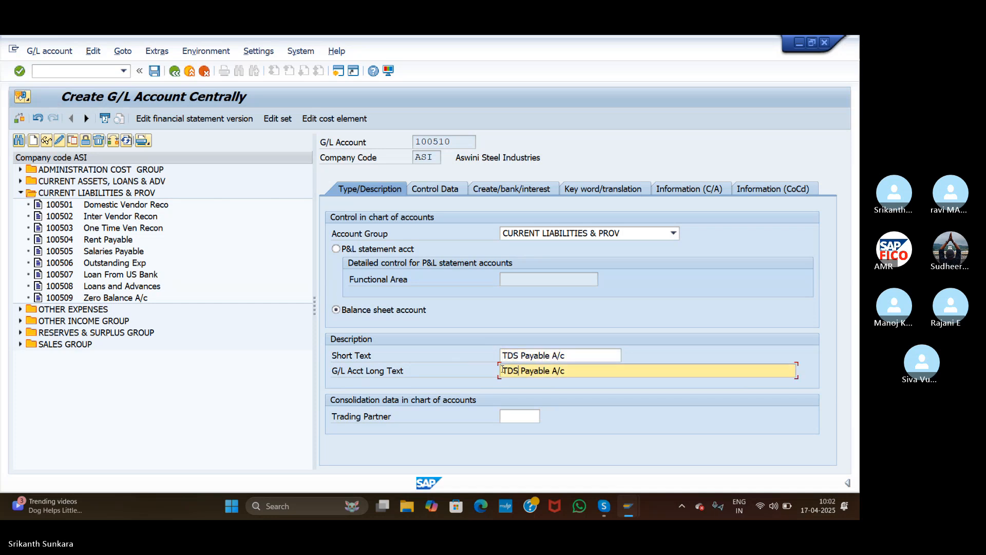
pyautogui.click(589, 375)
pyautogui.press('BackSpace')
pyautogui.press('BackSpace')
pyautogui.write('ccou')
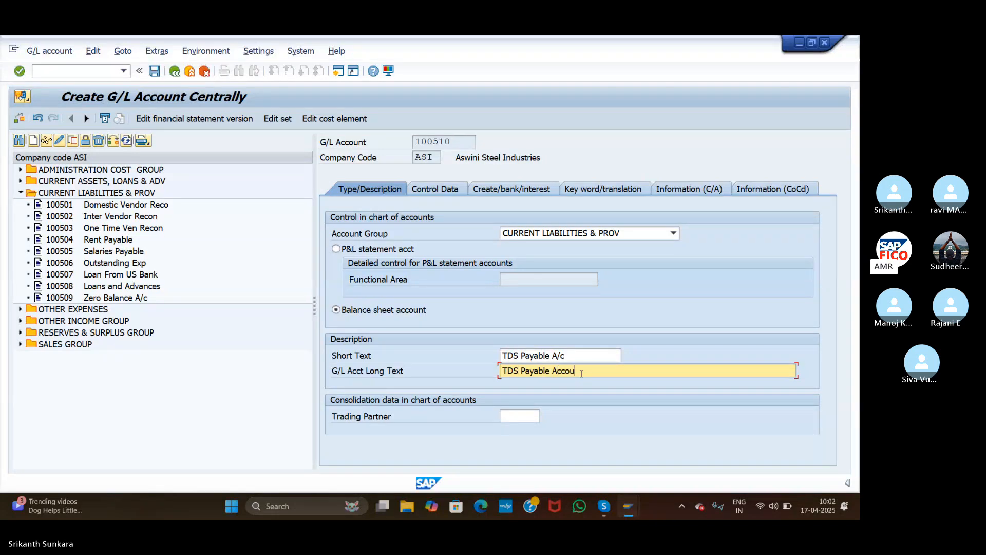
pyautogui.write('nt')
# In the control data of account 100510, enable only balances in local currency and line item display, and set sort key 001.
pyautogui.click(448, 189)
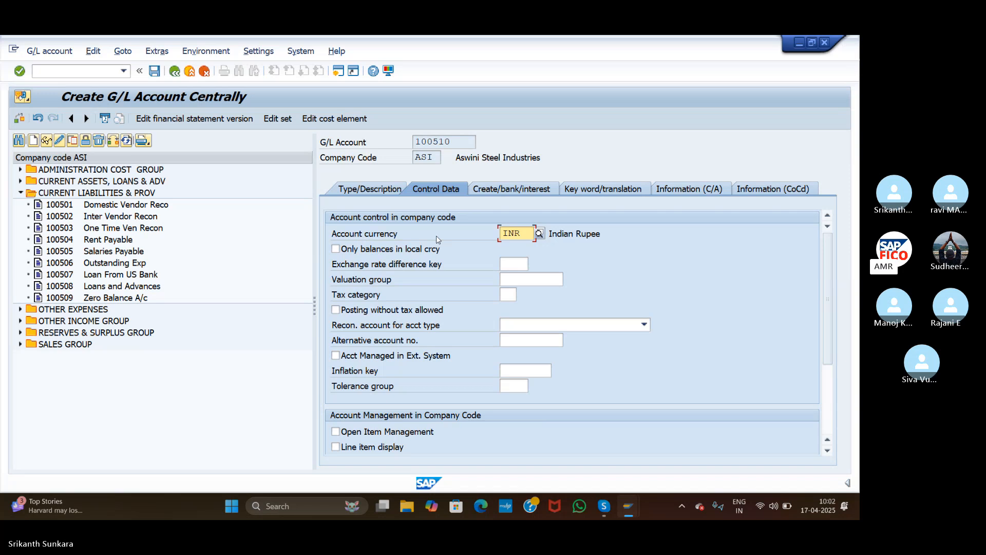
pyautogui.click(335, 249)
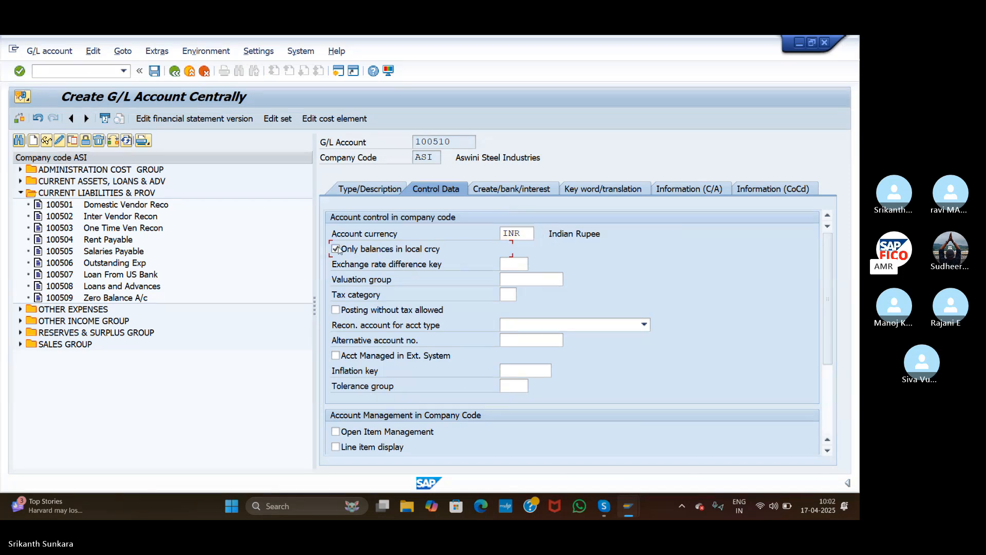
pyautogui.click(336, 447)
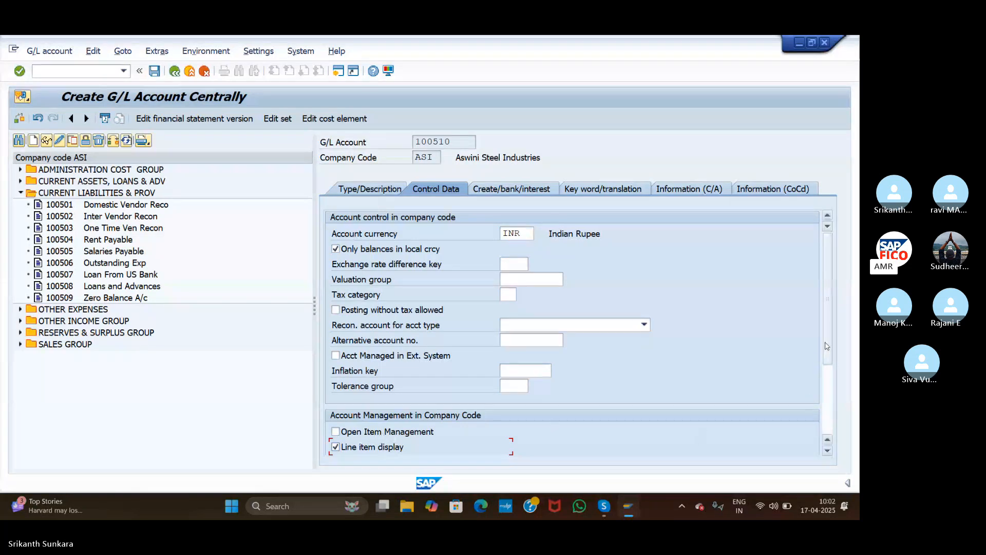
pyautogui.moveTo(828, 342); pyautogui.dragTo(831, 376)
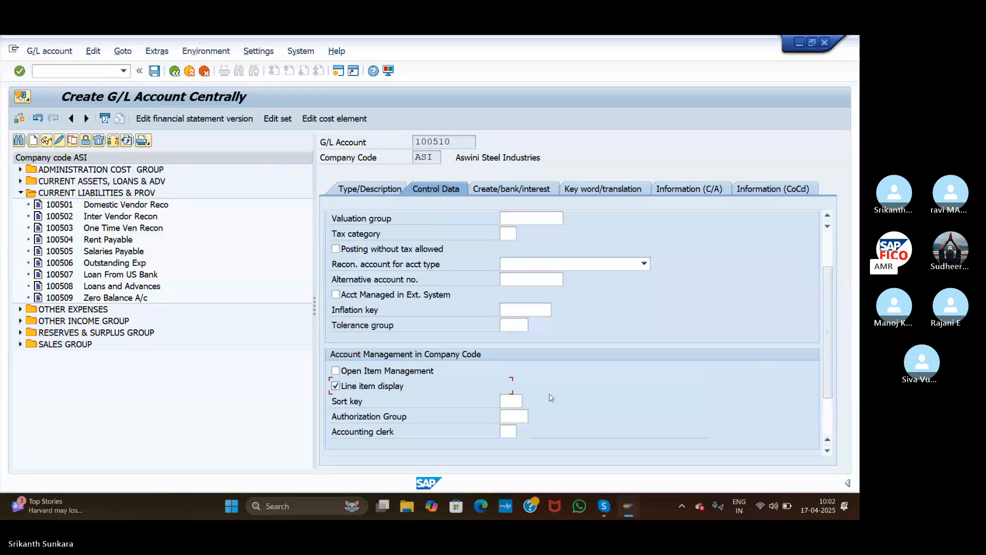
pyautogui.click(512, 399)
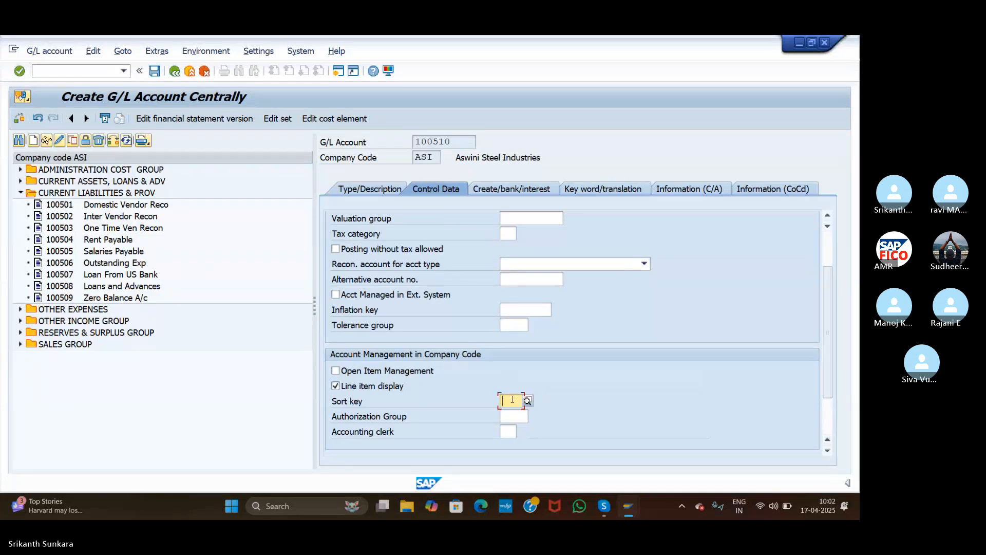
pyautogui.write('001')
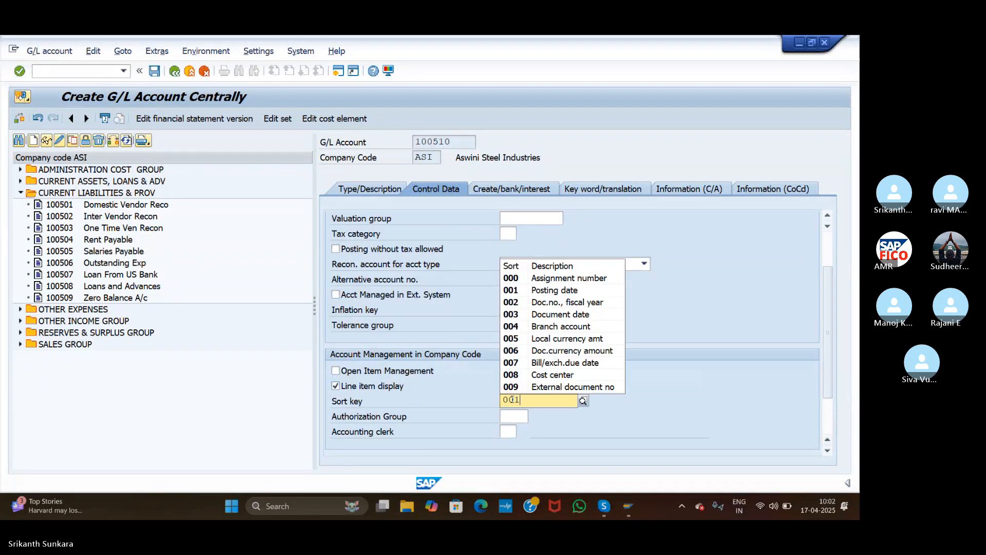
pyautogui.click(523, 426)
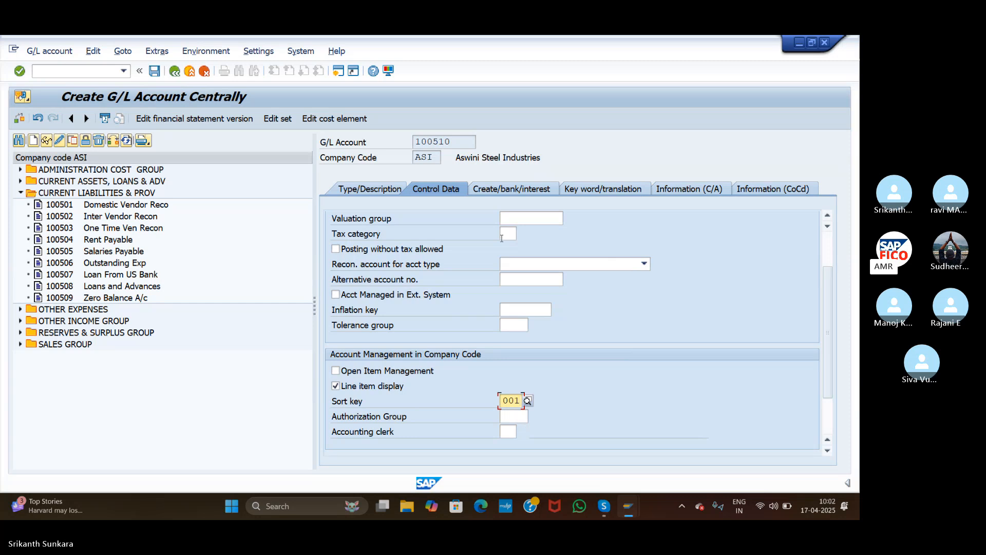
# Assign field status group G001, allow supplementing automatic postings, and save G/L account 100510.
pyautogui.click(503, 190)
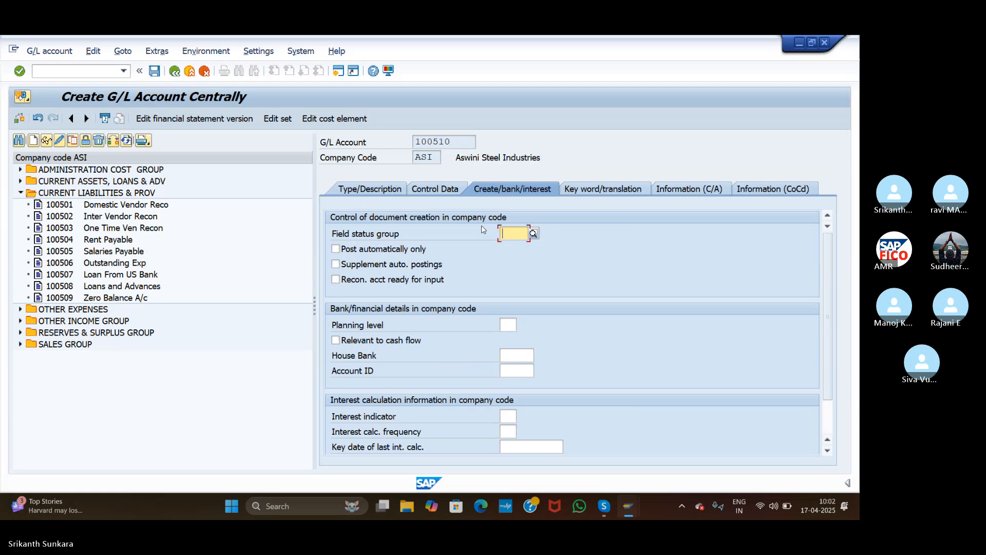
pyautogui.write('G001')
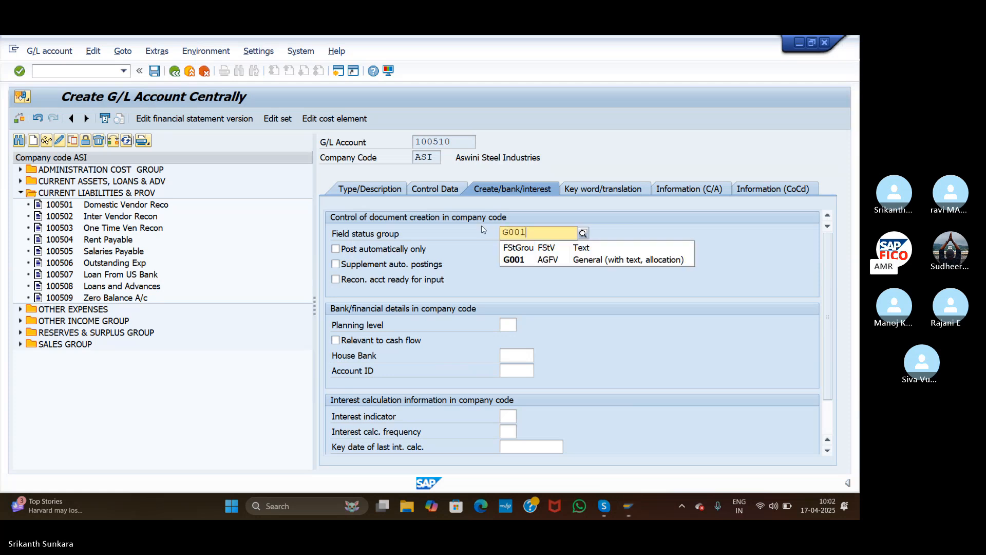
pyautogui.click(541, 261)
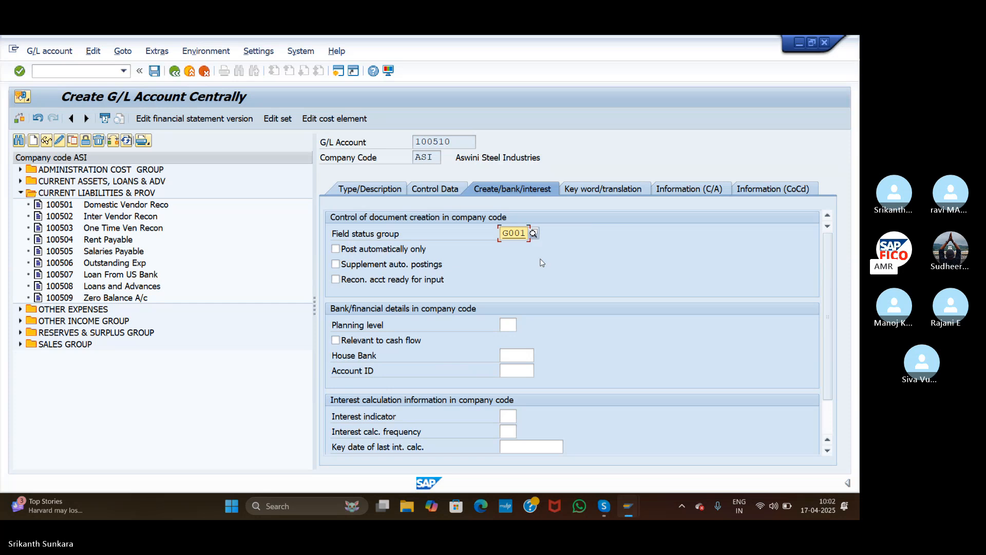
pyautogui.click(337, 265)
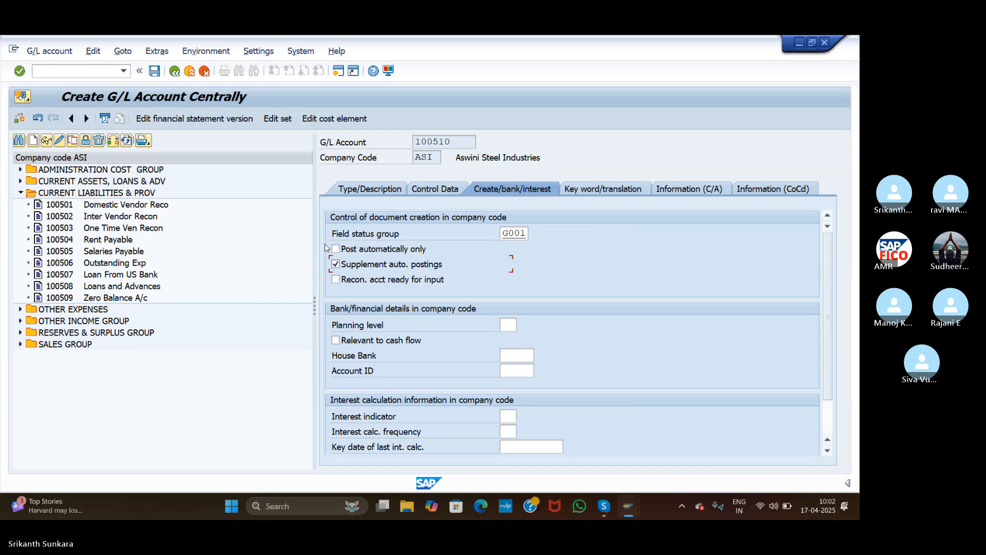
pyautogui.click(154, 71)
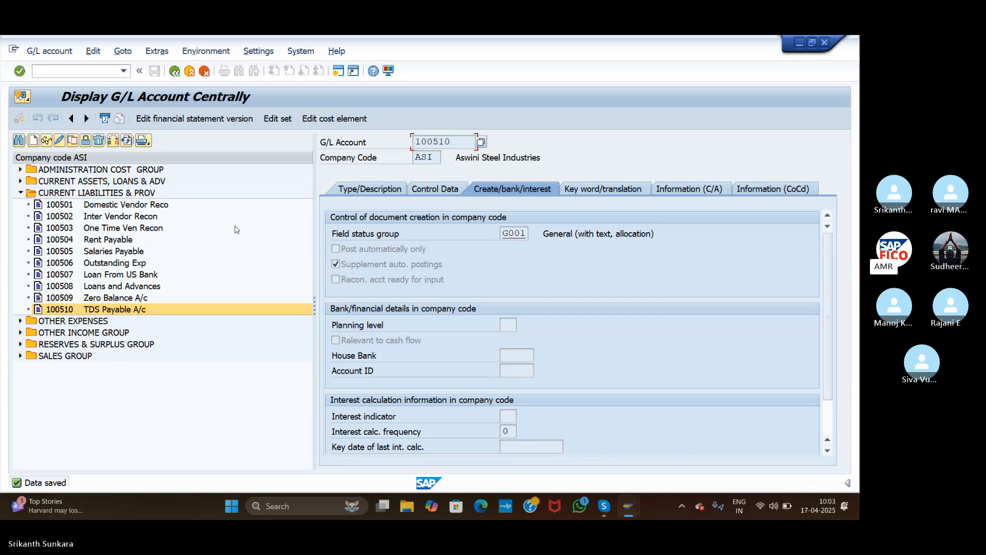
# Create G/L account 100511 for company code ASI as a balance sheet account in account group CURRENT LIABILITIES & PROV.
pyautogui.click(34, 144)
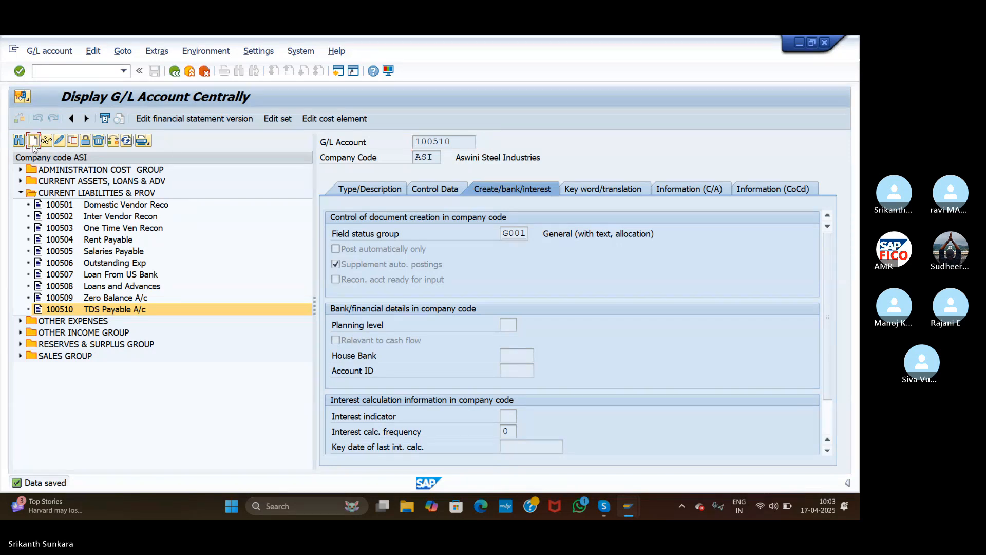
pyautogui.write('100511')
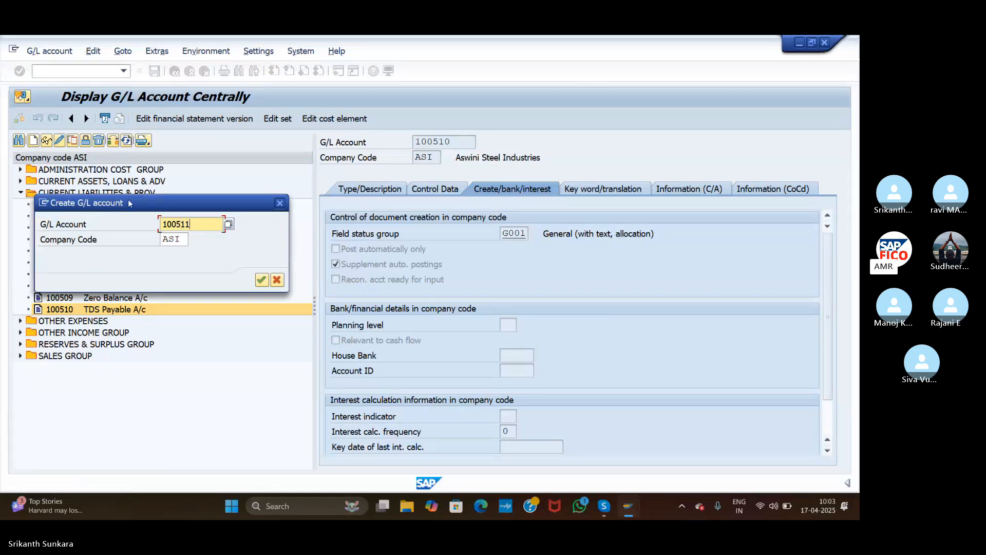
pyautogui.click(256, 282)
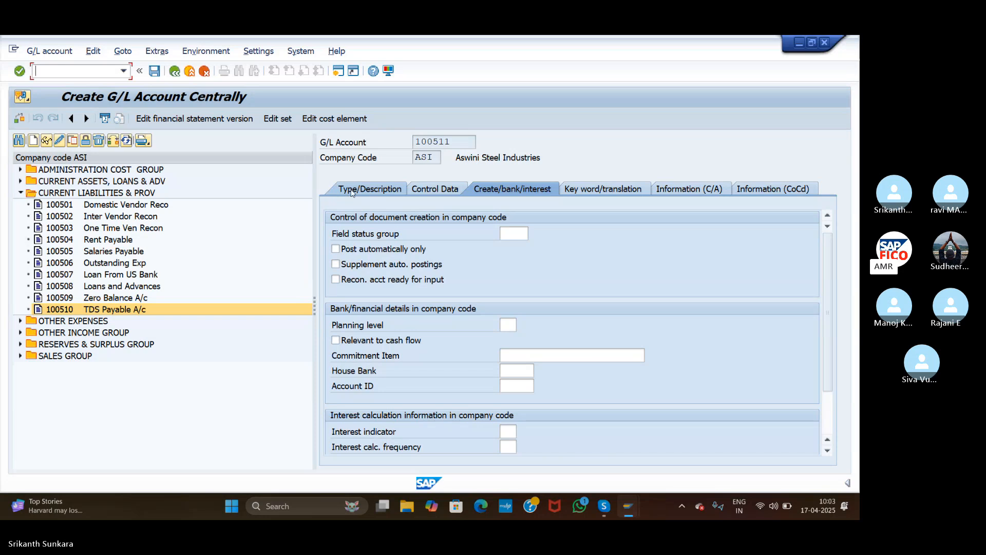
pyautogui.click(353, 191)
pyautogui.click(554, 237)
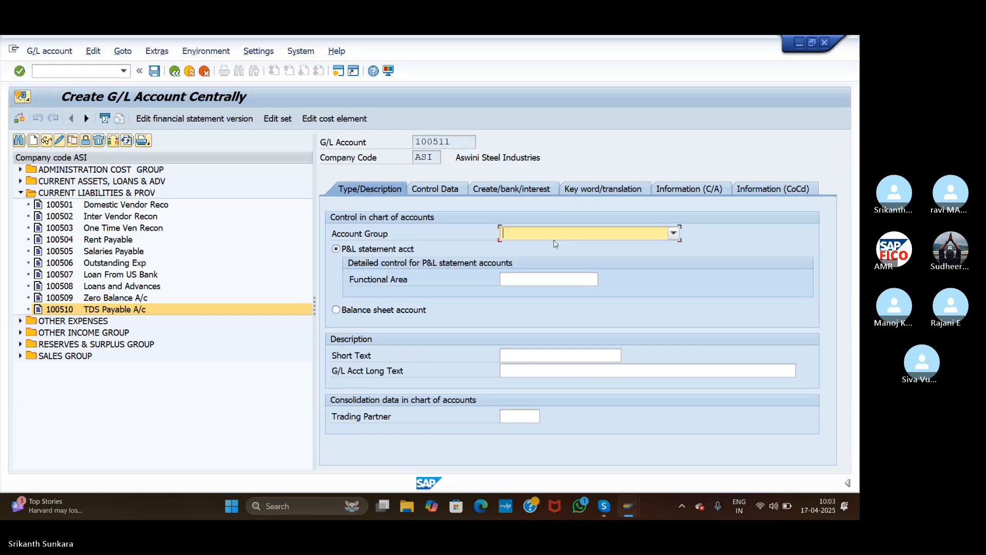
pyautogui.click(549, 235)
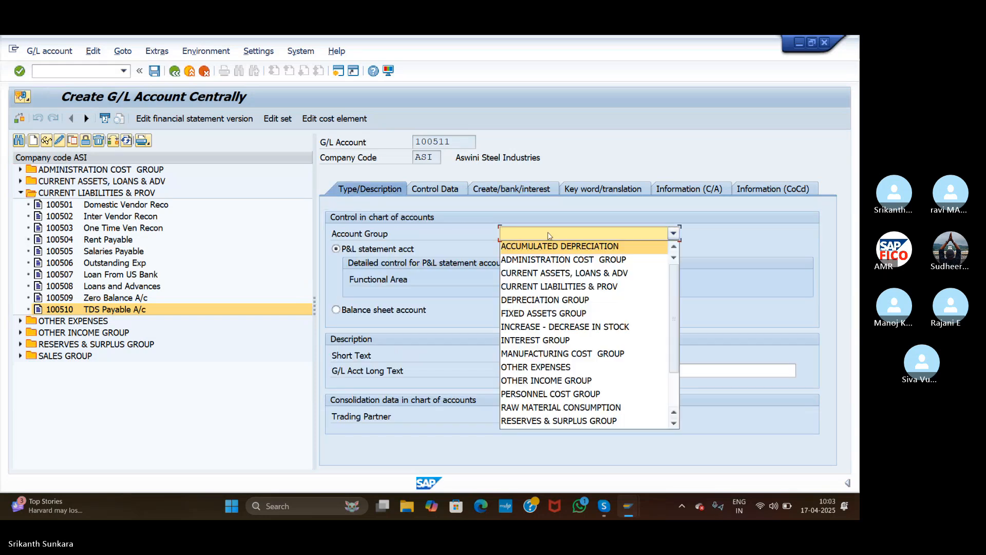
pyautogui.click(551, 287)
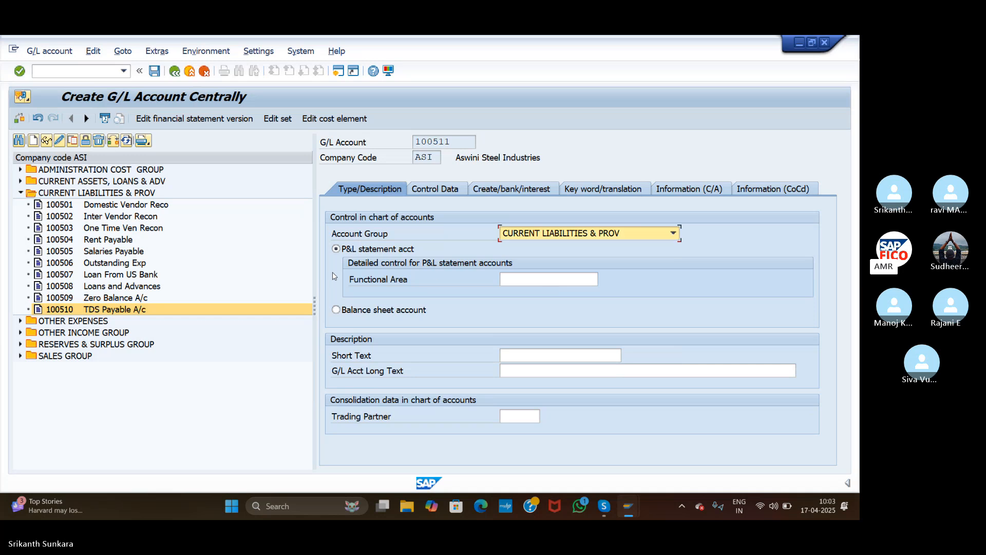
pyautogui.click(336, 310)
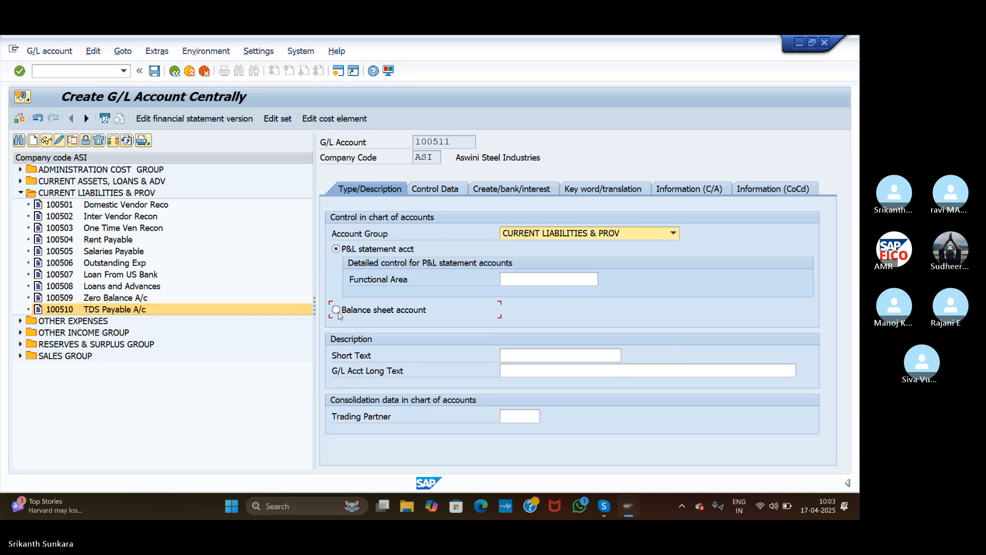
# Describe account 100511 with short text CESS Payable A/c and G/L account long text CESS Payable Account.
pyautogui.click(526, 354)
pyautogui.write('CES')
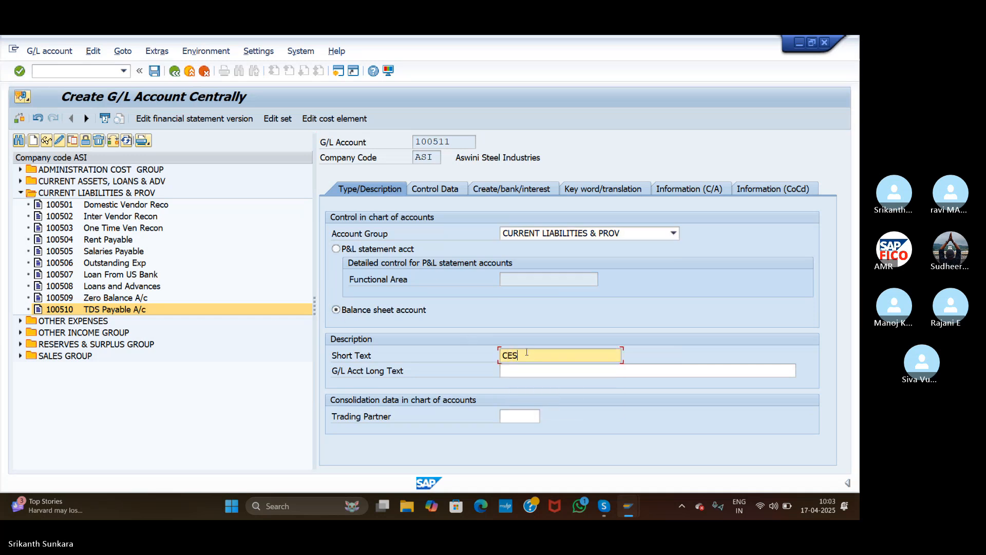
pyautogui.write('S Payable A')
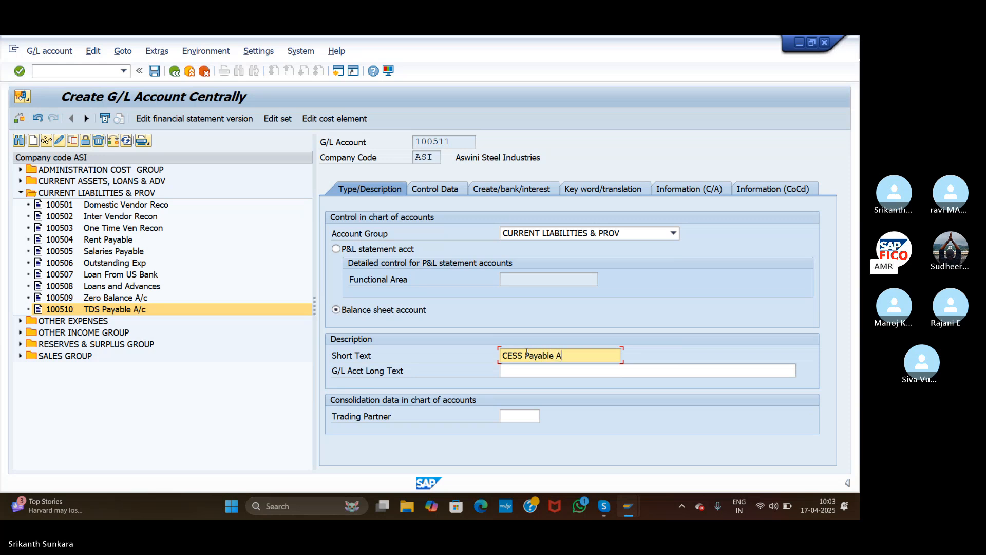
pyautogui.write('/c')
pyautogui.moveTo(582, 356); pyautogui.dragTo(490, 354)
pyautogui.hotkey('ctrl', 'c')
pyautogui.click(523, 370)
pyautogui.hotkey('ctrl', 'v')
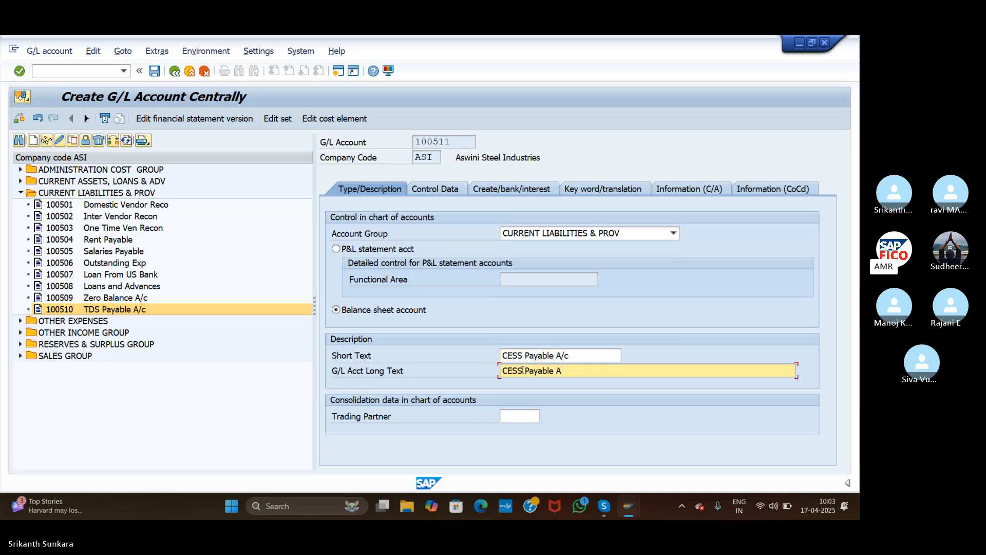
pyautogui.write('ccount')
# In the control data of account 100511, enable only balances in local currency and line item display, and set sort key 001.
pyautogui.click(437, 188)
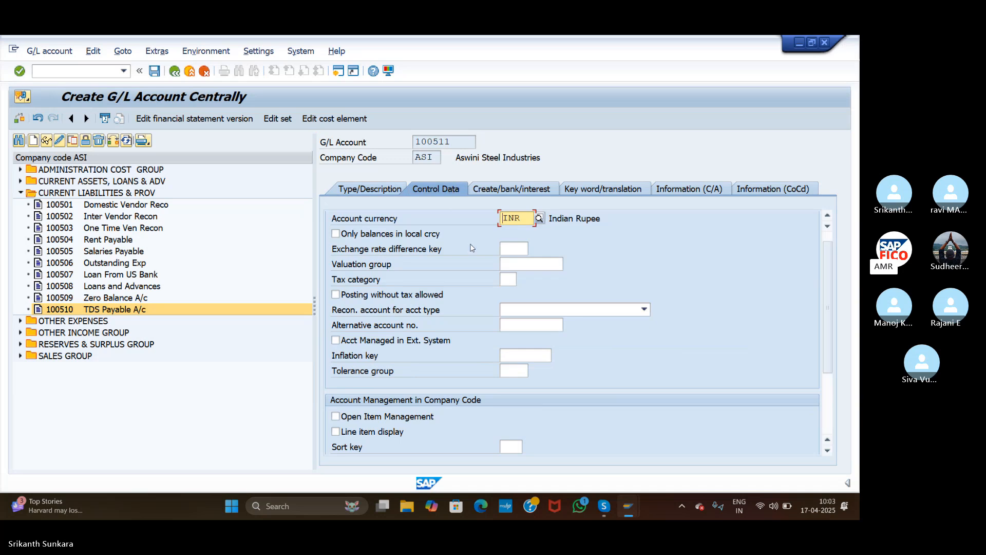
pyautogui.click(336, 233)
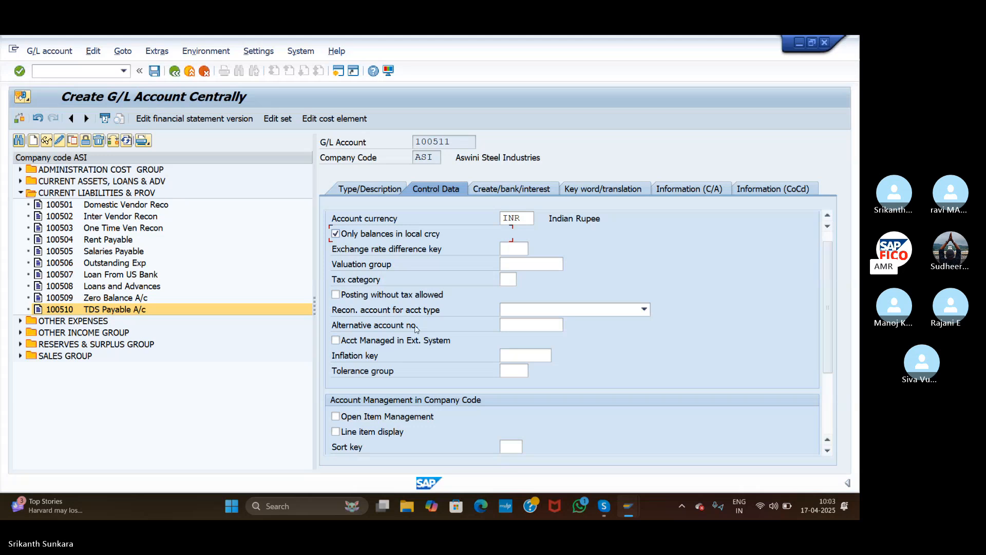
pyautogui.click(336, 431)
pyautogui.moveTo(828, 339); pyautogui.dragTo(833, 372)
pyautogui.click(511, 382)
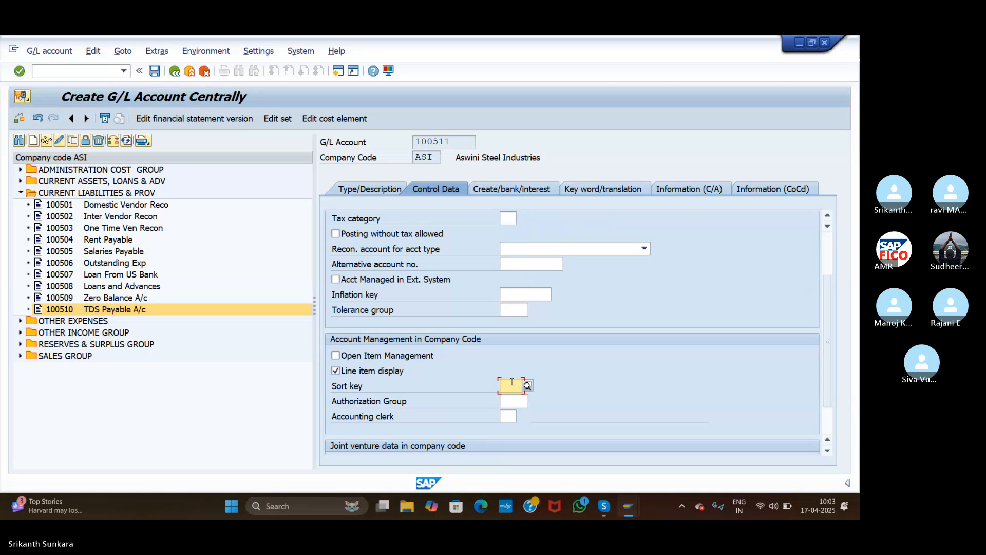
pyautogui.write('001')
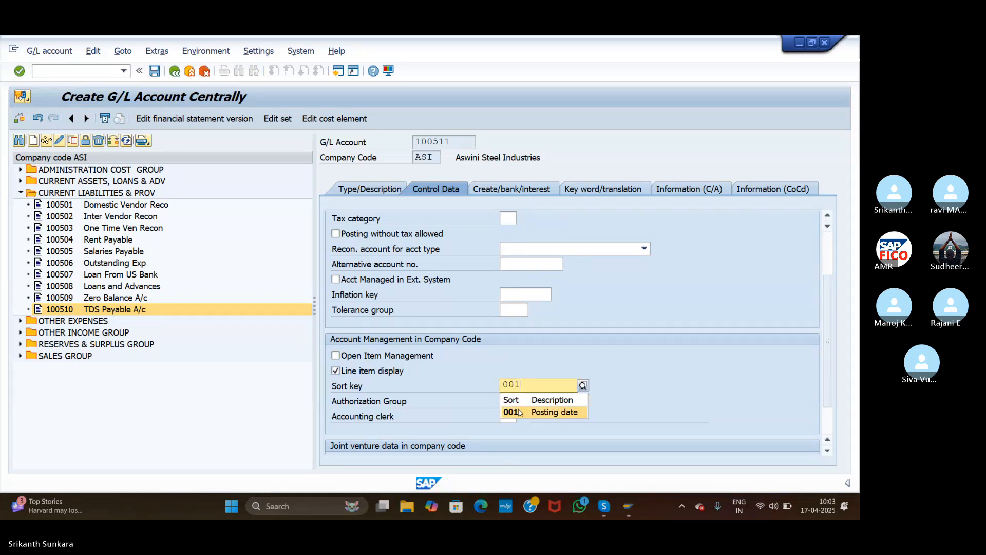
pyautogui.click(519, 413)
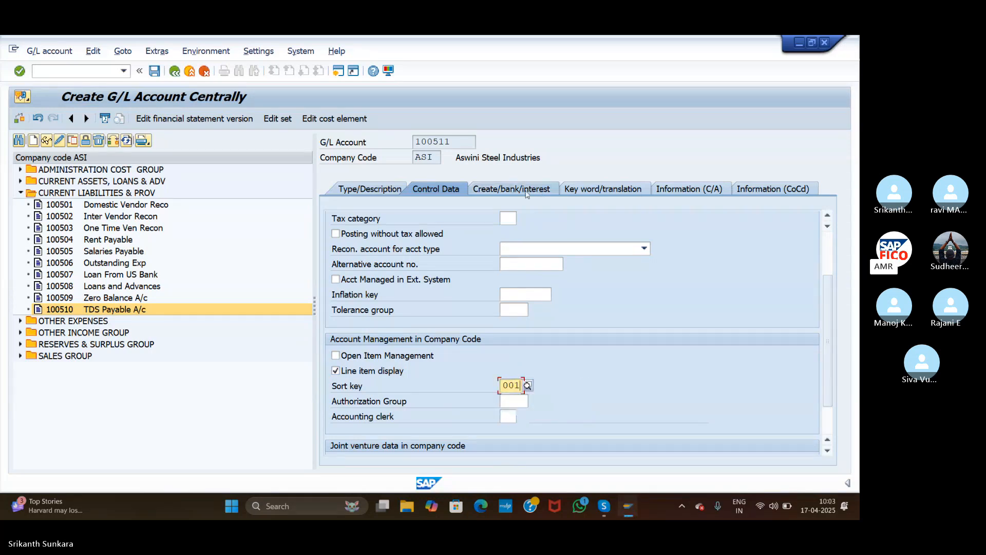
# Assign field status group G001, allow supplementing automatic postings, and save G/L account 100511.
pyautogui.click(527, 192)
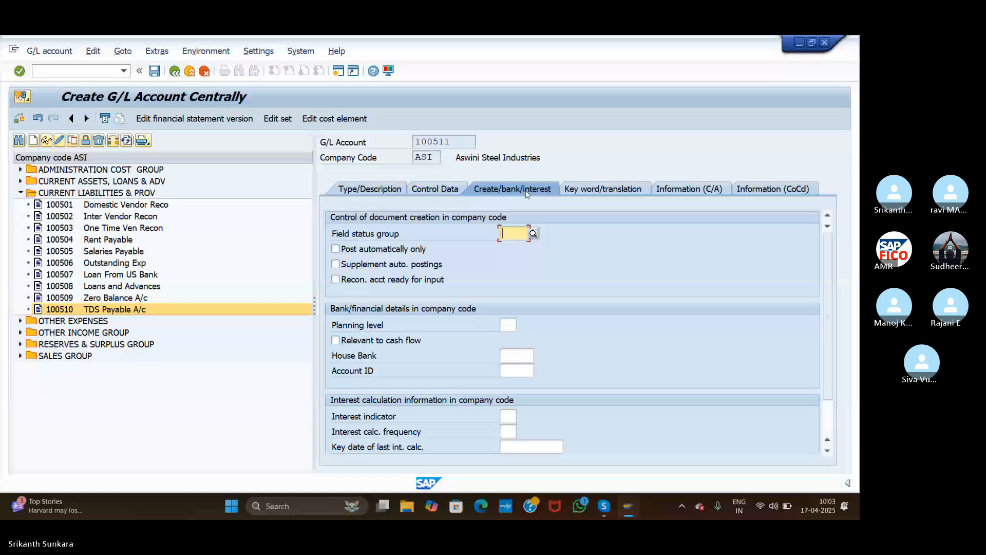
pyautogui.write('G001')
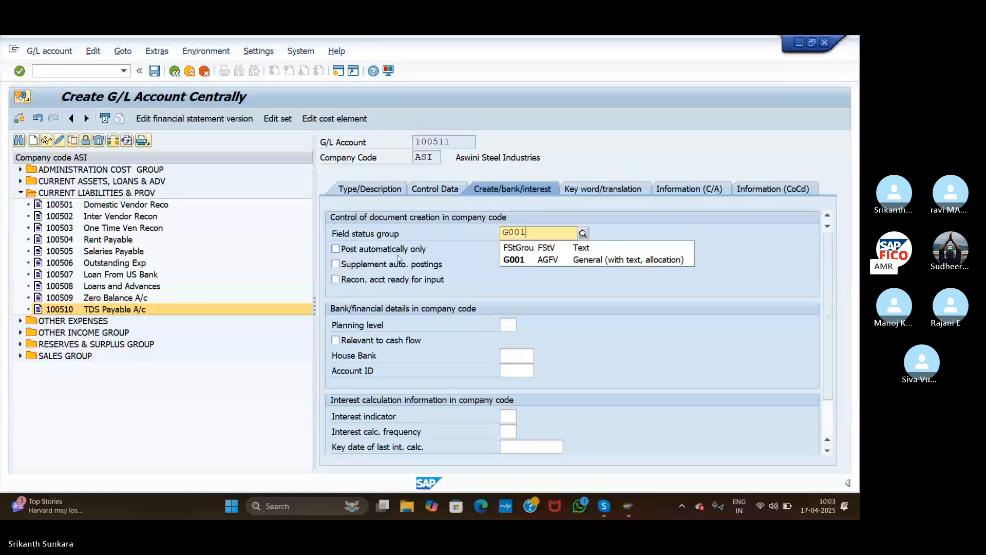
pyautogui.click(539, 260)
pyautogui.click(336, 249)
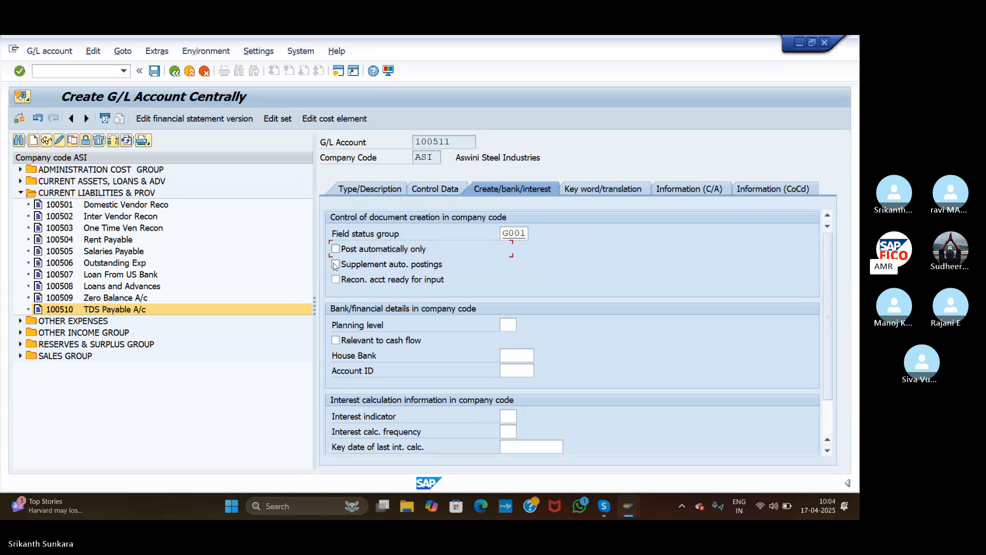
pyautogui.click(335, 265)
pyautogui.click(155, 72)
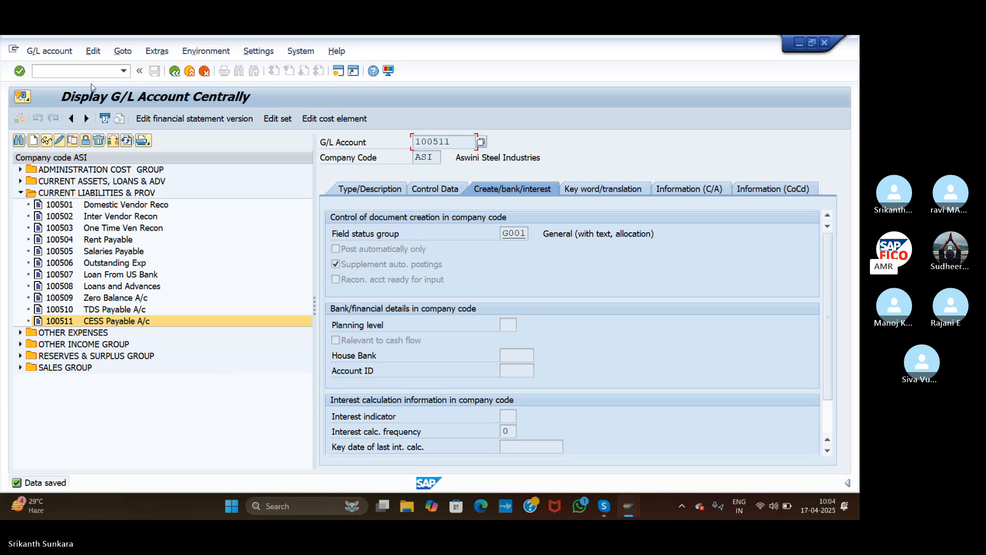
# Open transaction OBWW for chart of accounts AGOC and save rules determining accounts by withholding tax code and withholding tax type.
pyautogui.click(81, 72)
pyautogui.write('/NOBWW')
pyautogui.press('Return')
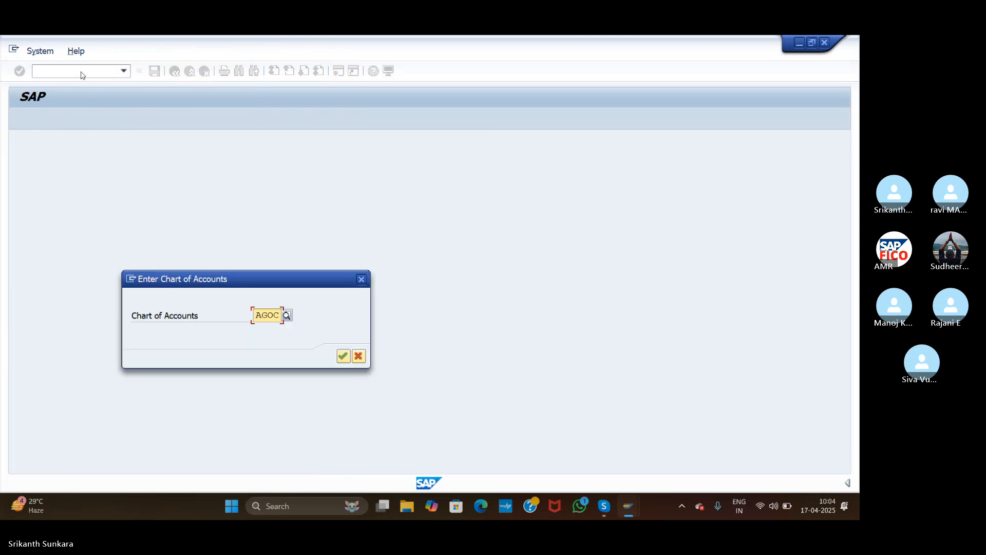
pyautogui.press('Return')
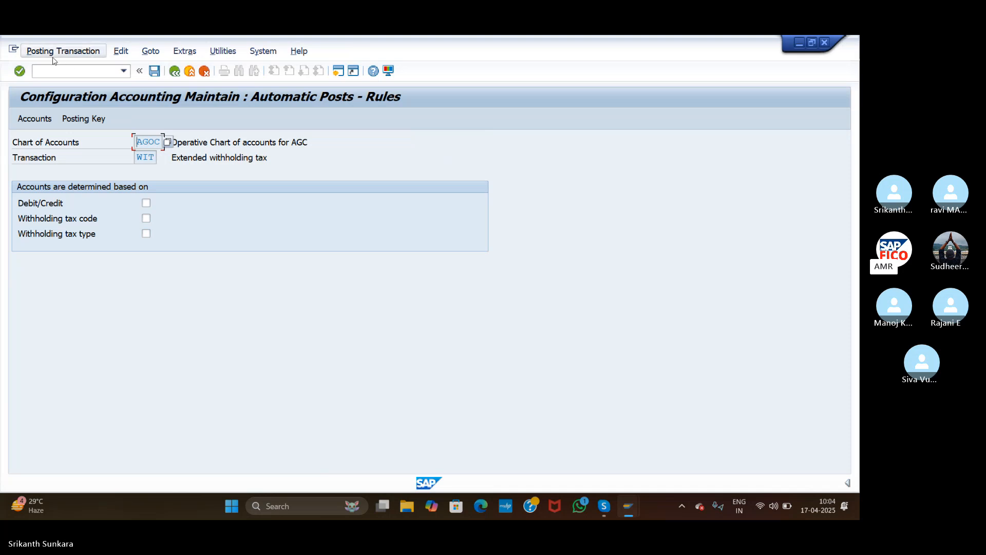
pyautogui.click(146, 219)
pyautogui.click(147, 234)
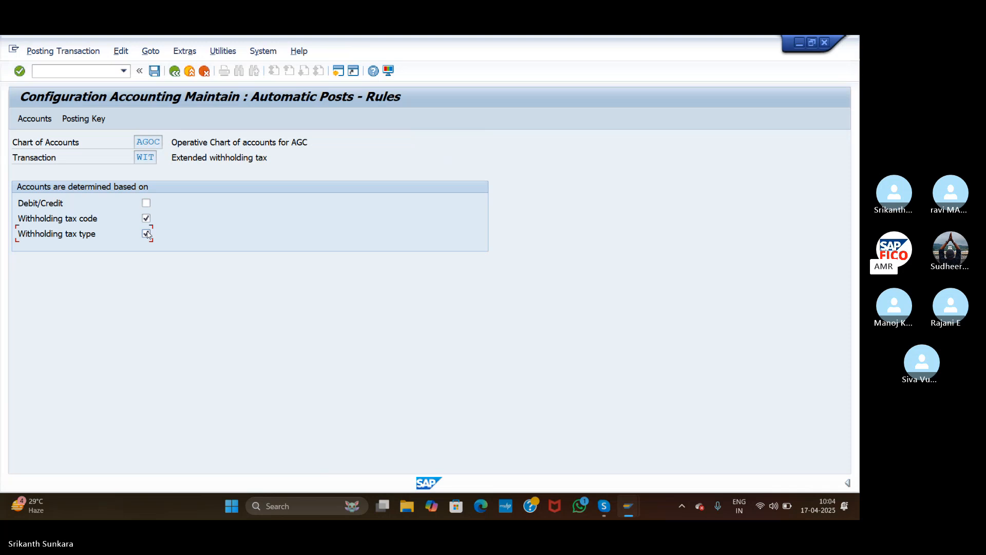
pyautogui.click(154, 75)
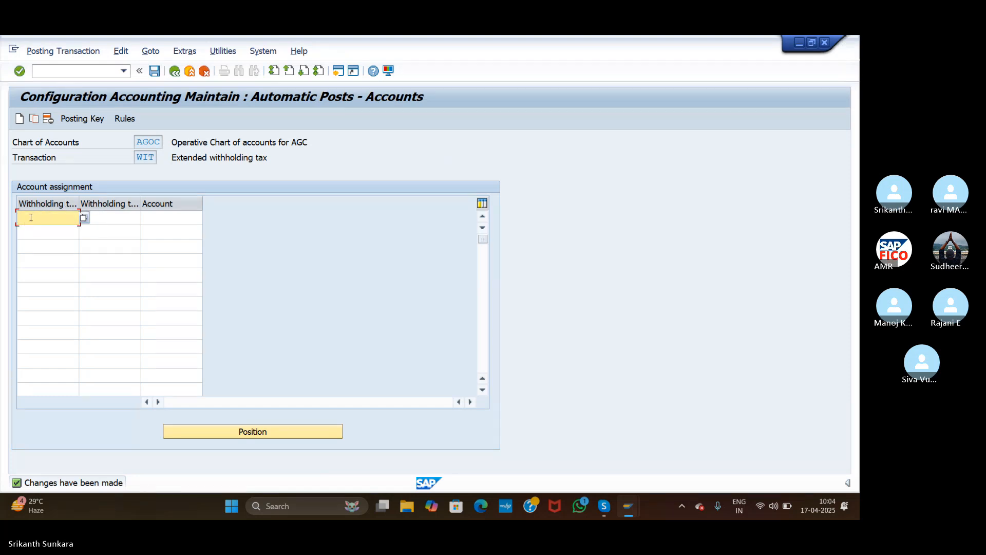
# Assign TDS Payable account 100510 to the withholding tax type and code combination T1 and T1.
pyautogui.write('T1')
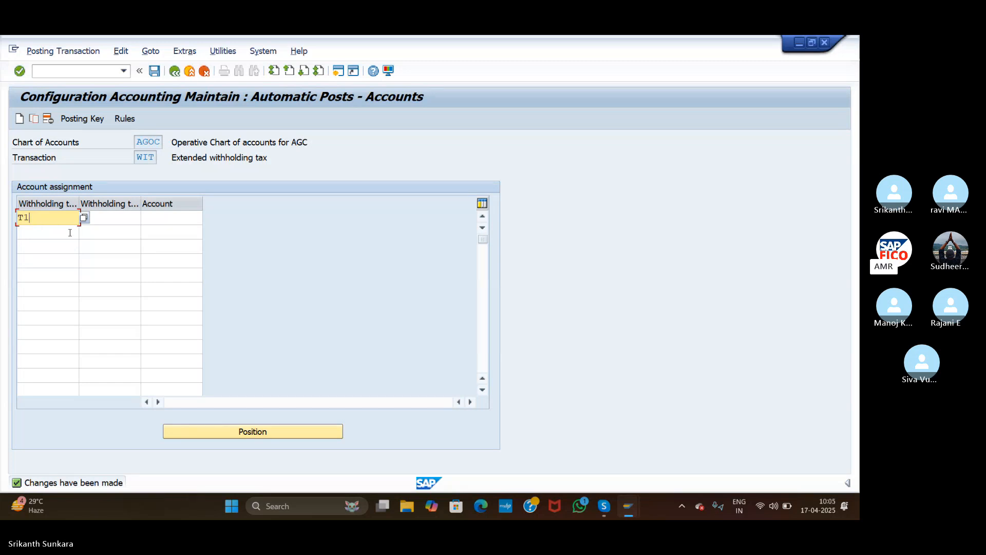
pyautogui.click(109, 222)
pyautogui.write('T1')
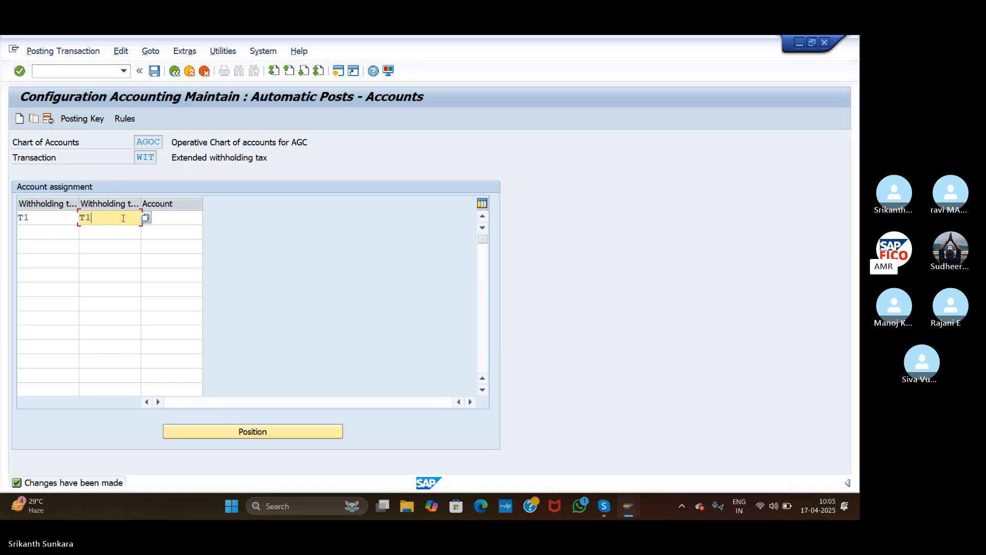
pyautogui.click(168, 215)
pyautogui.click(208, 218)
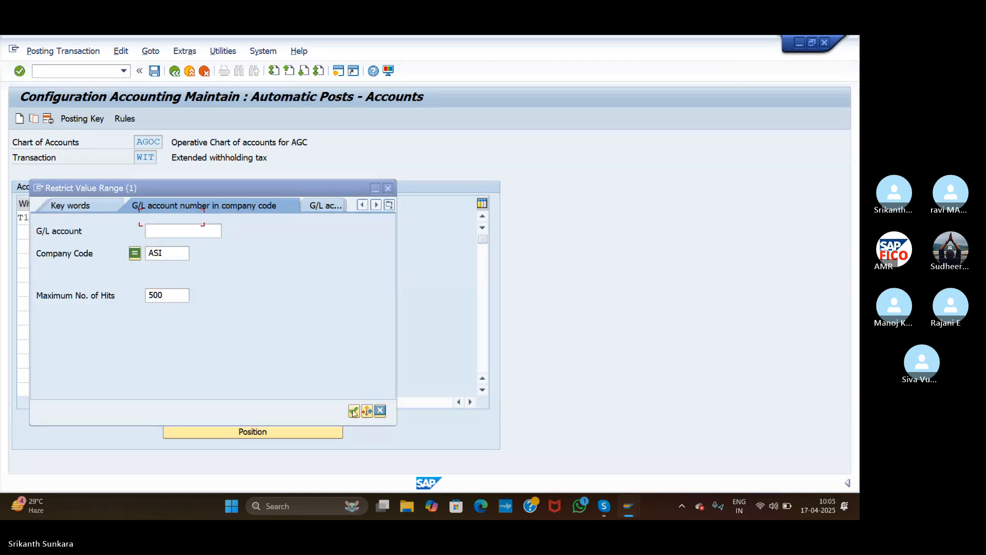
pyautogui.click(354, 411)
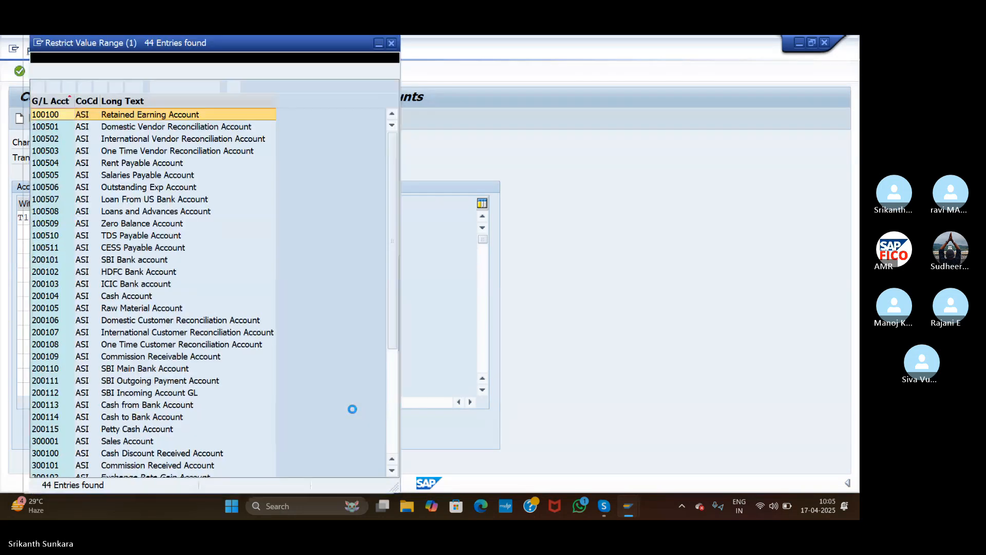
pyautogui.doubleClick(133, 235)
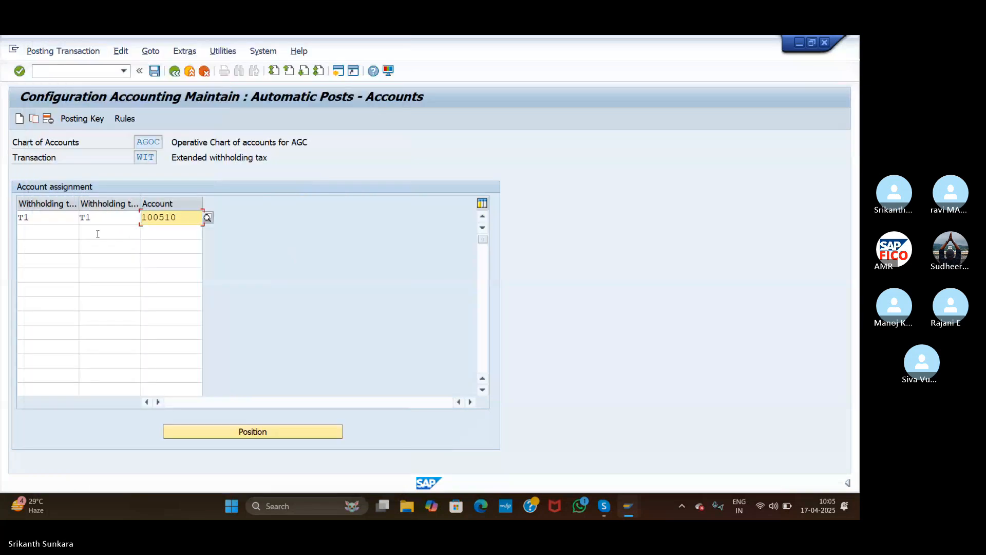
# Assign CESS Payable account 100511 to the withholding tax type and code combination T2 and T2.
pyautogui.click(72, 234)
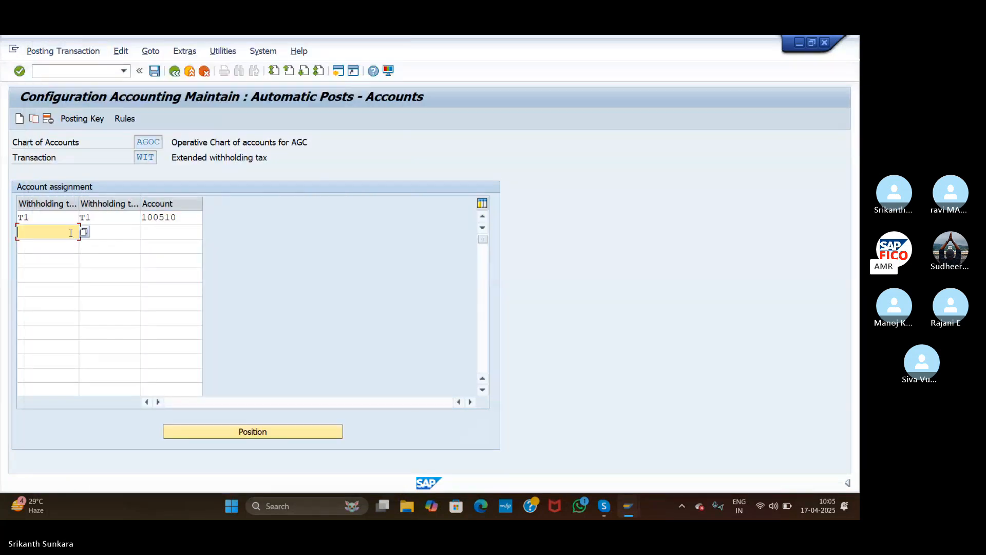
pyautogui.write('T2')
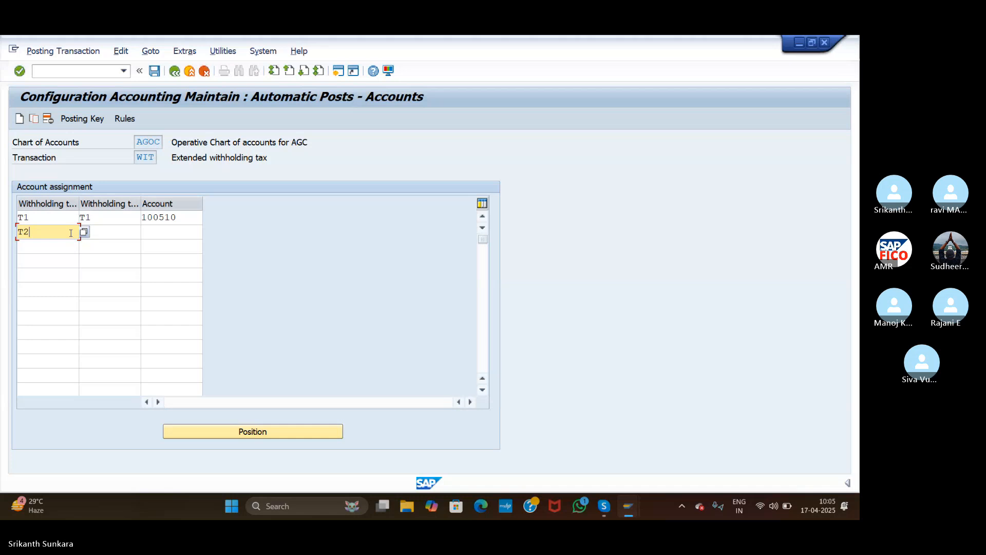
pyautogui.press('Tab')
pyautogui.write('T2')
pyautogui.press('Tab')
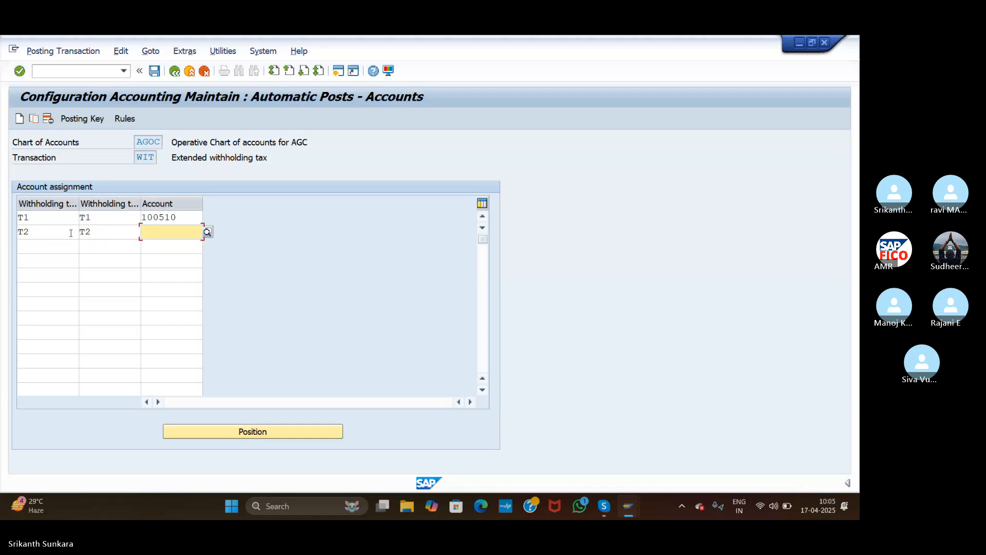
pyautogui.click(208, 232)
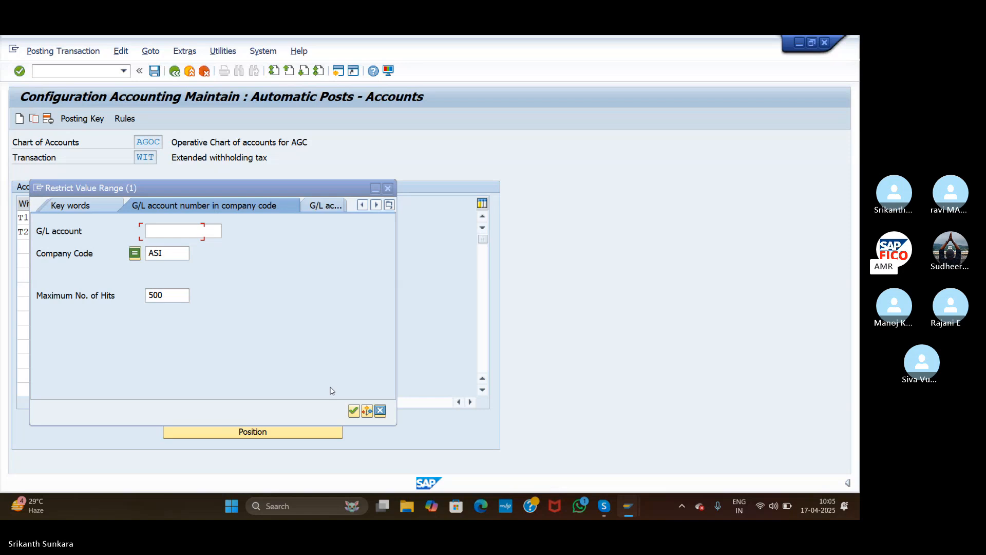
pyautogui.click(353, 411)
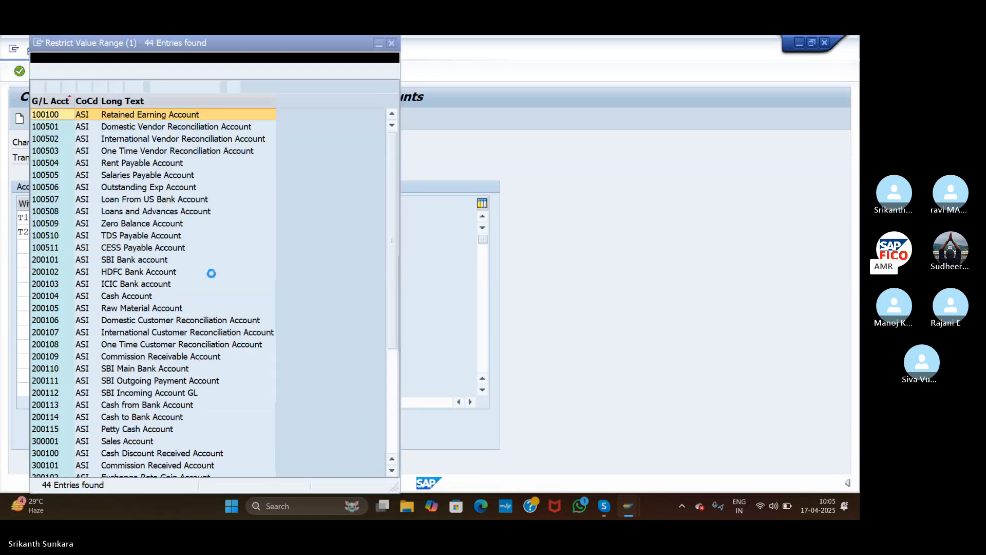
pyautogui.doubleClick(132, 249)
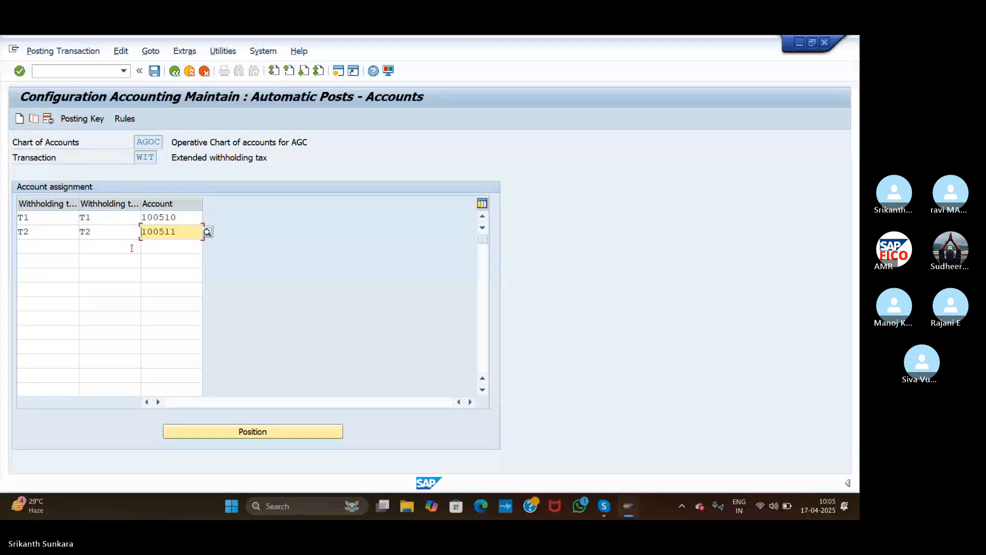
# Assign TDS Payable account 100510 to the withholding tax type and code combination 1T and 1T.
pyautogui.click(37, 246)
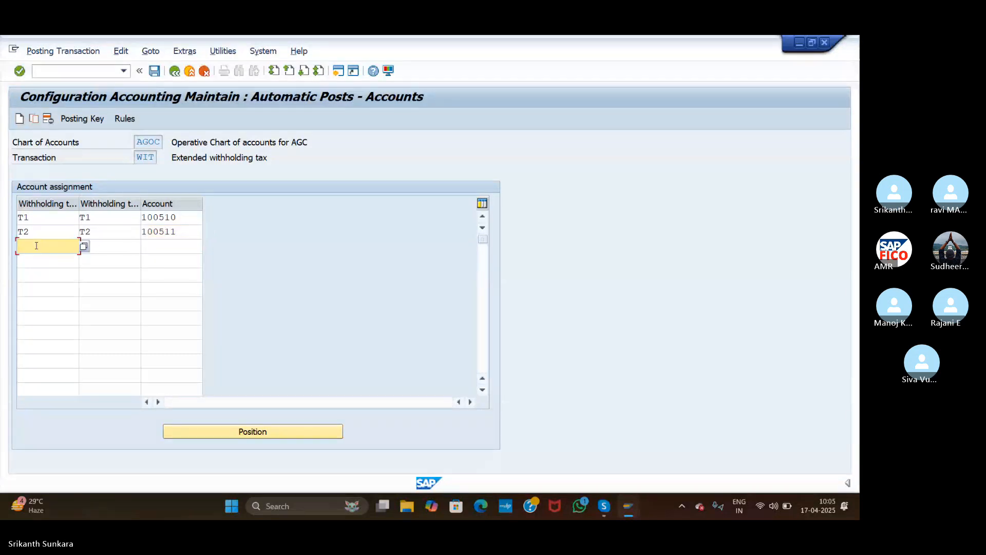
pyautogui.write('1T')
pyautogui.press('Tab')
pyautogui.write('1')
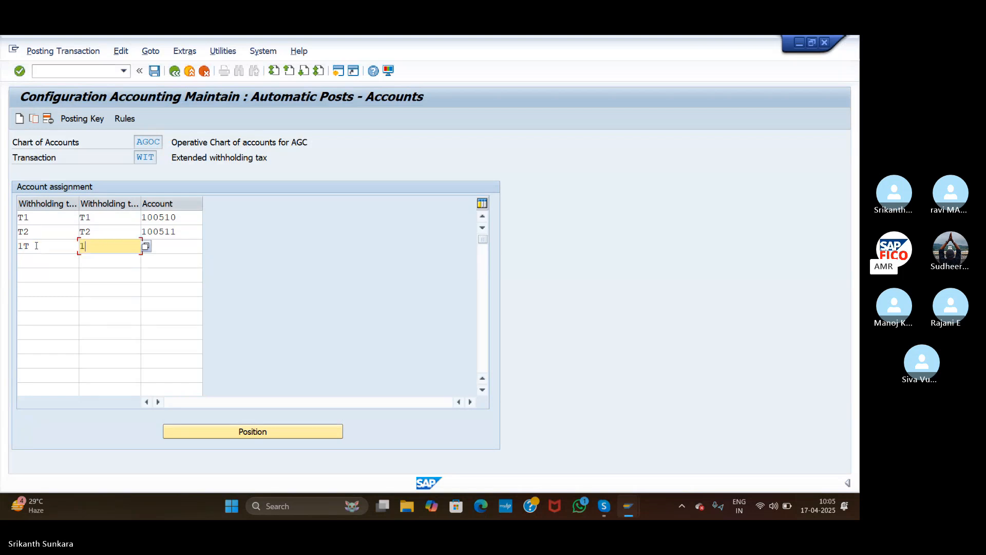
pyautogui.write('T')
pyautogui.press('Tab')
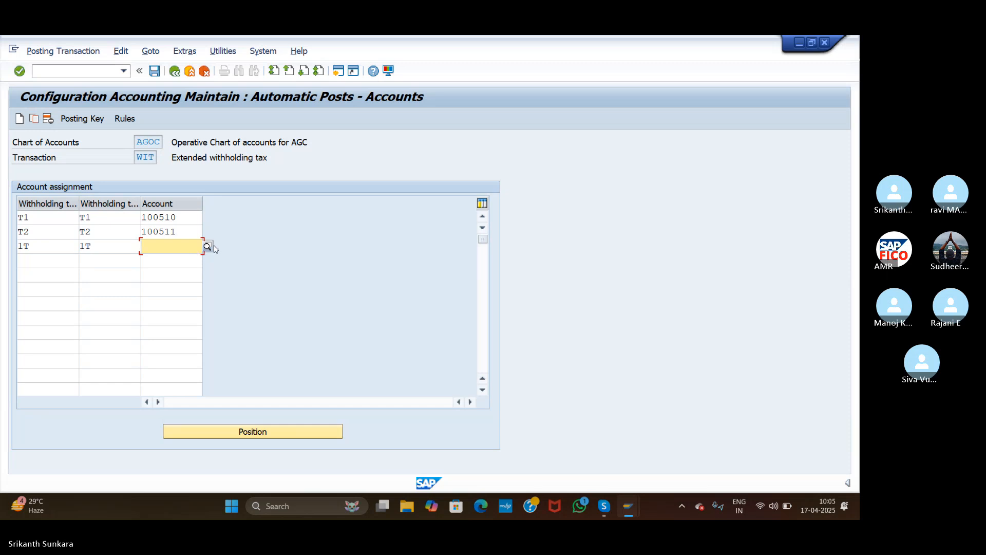
pyautogui.click(208, 247)
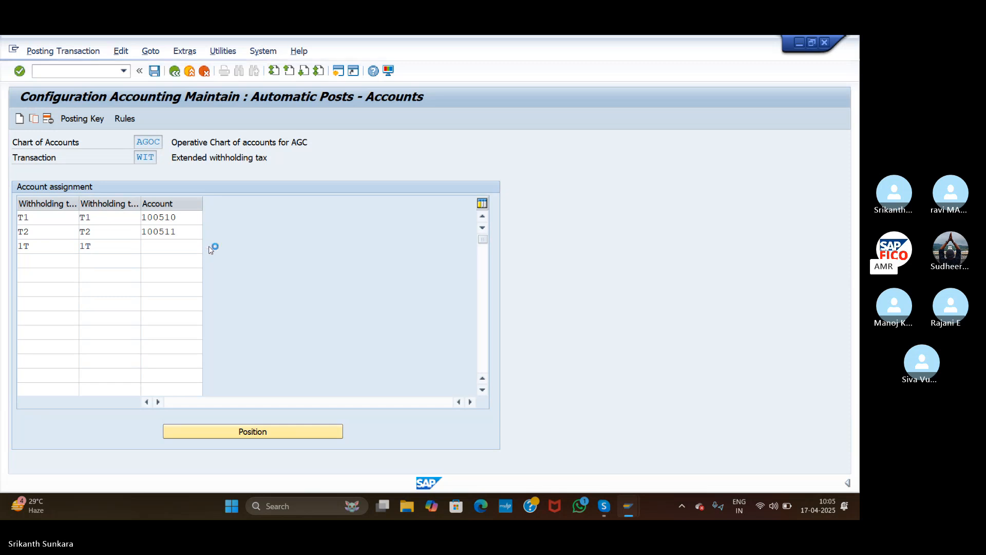
pyautogui.click(354, 411)
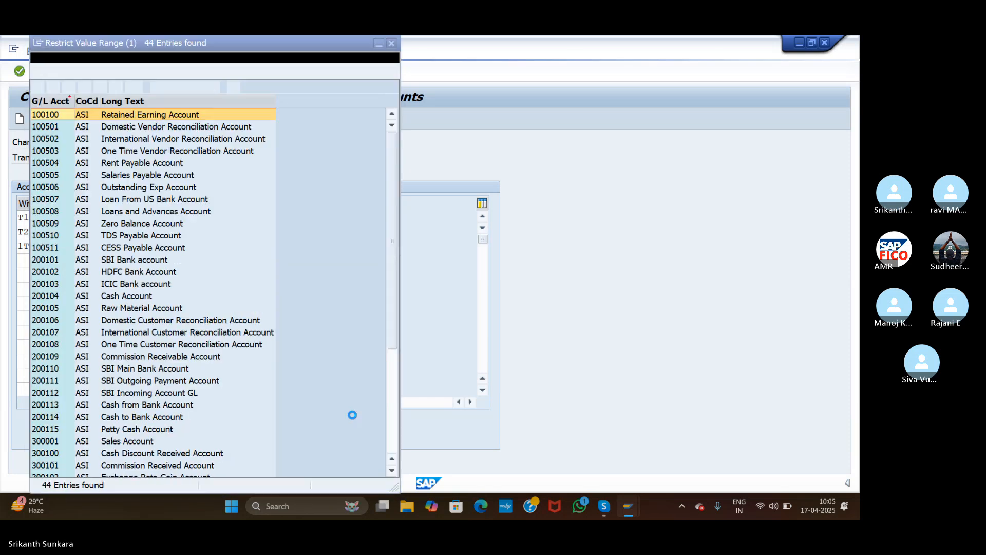
pyautogui.doubleClick(110, 233)
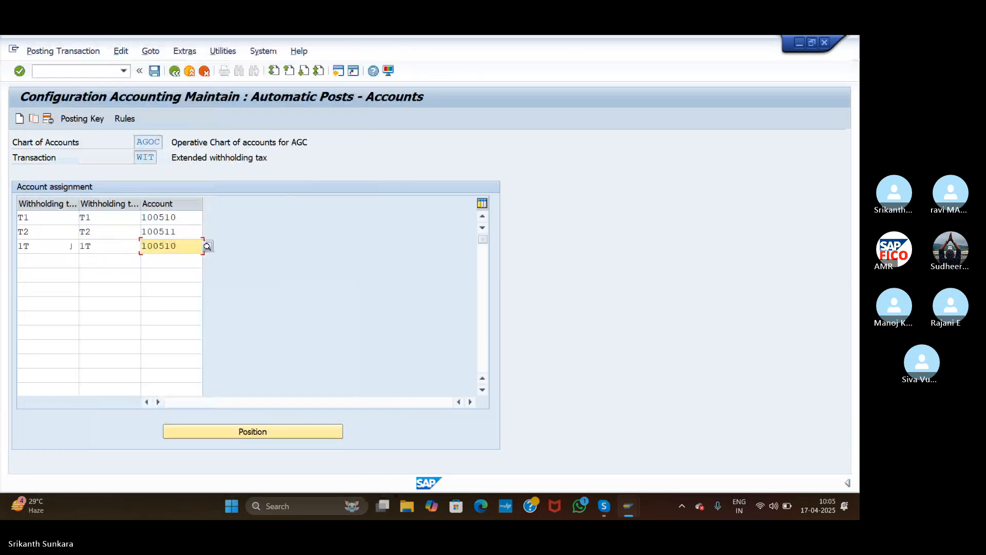
# Assign CESS Payable account 100511 to the withholding tax type and code combination 2T and 2T.
pyautogui.click(46, 259)
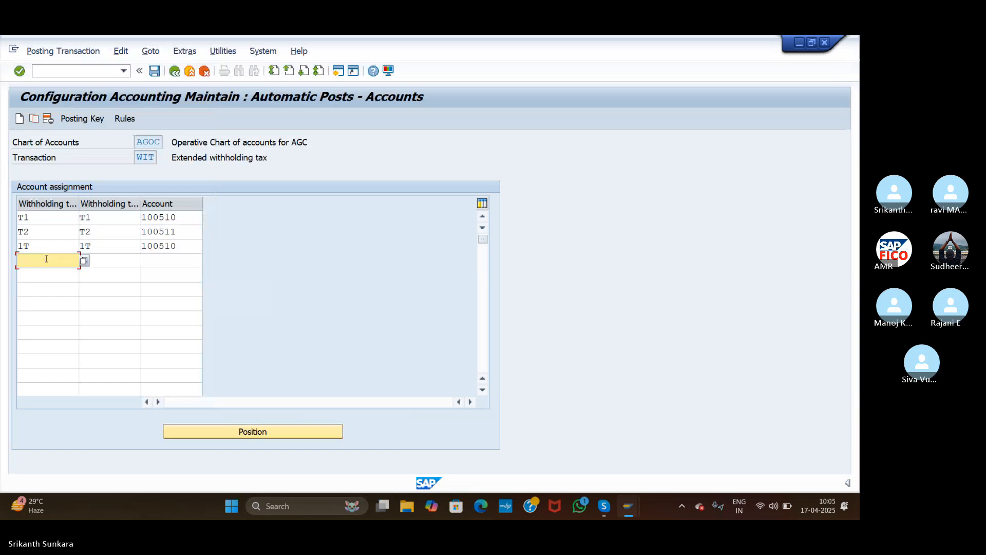
pyautogui.write('2T')
pyautogui.press('Tab')
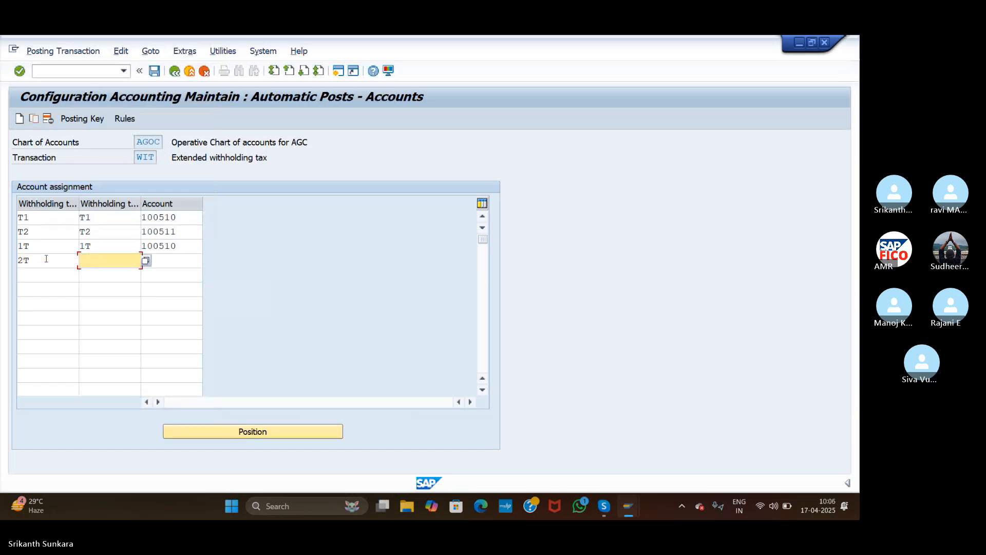
pyautogui.write('2T')
pyautogui.press('Tab')
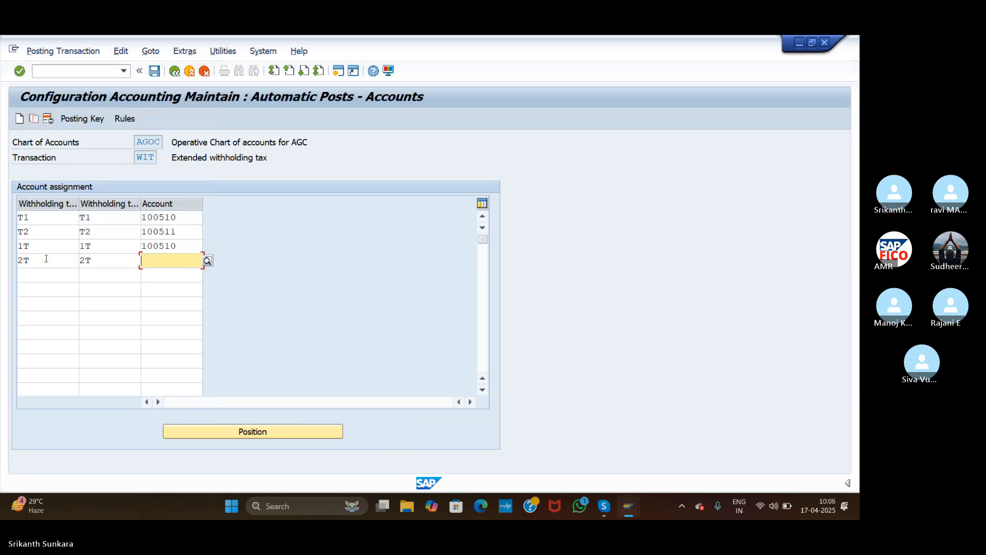
pyautogui.click(207, 261)
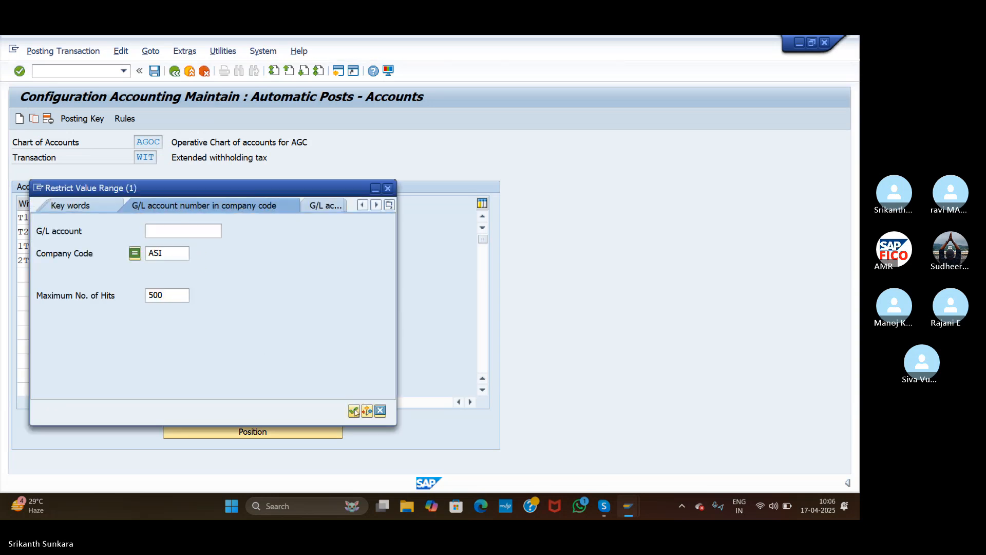
pyautogui.click(354, 409)
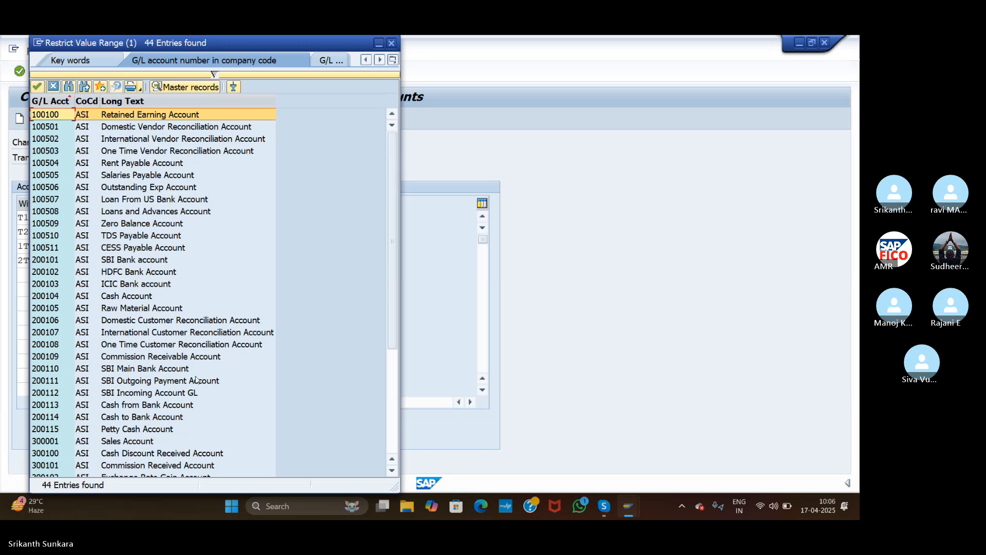
pyautogui.doubleClick(155, 247)
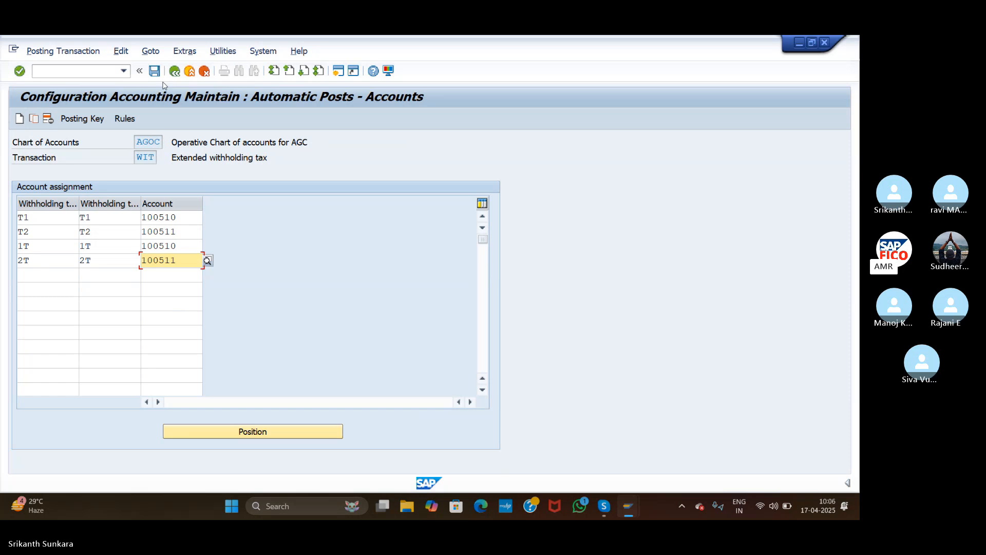
# Save the extended withholding tax account assignments under the proposed Recurring Document customizing request.
pyautogui.press('Return')
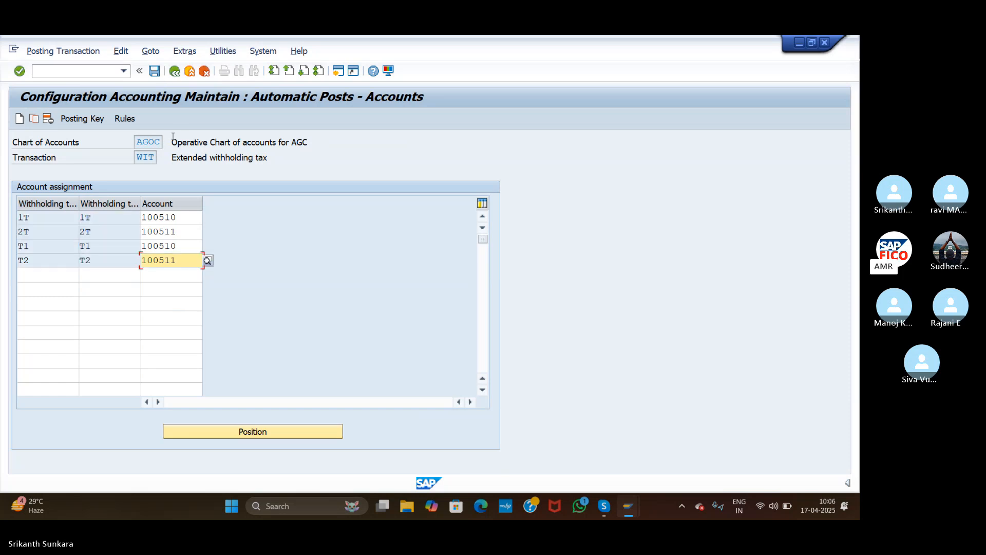
pyautogui.click(155, 74)
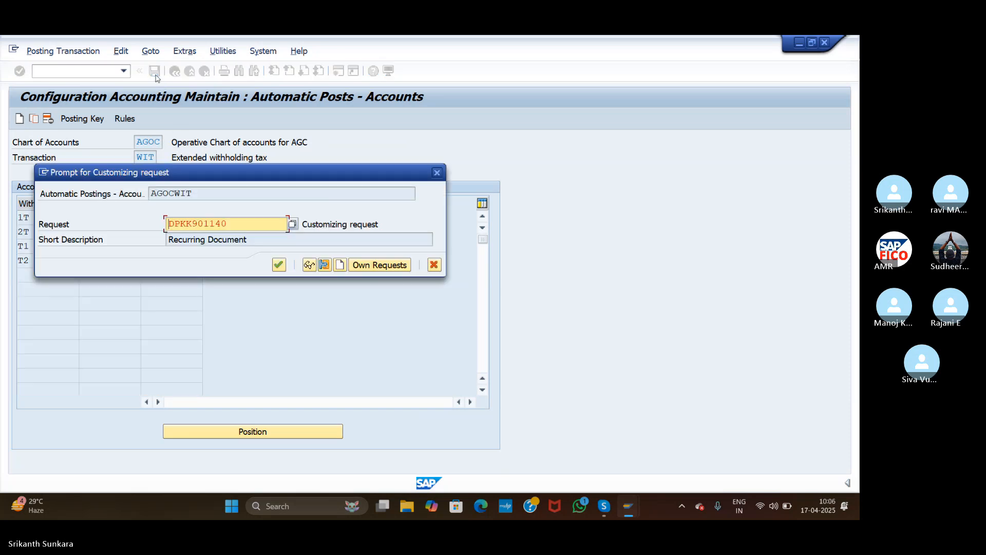
pyautogui.click(279, 265)
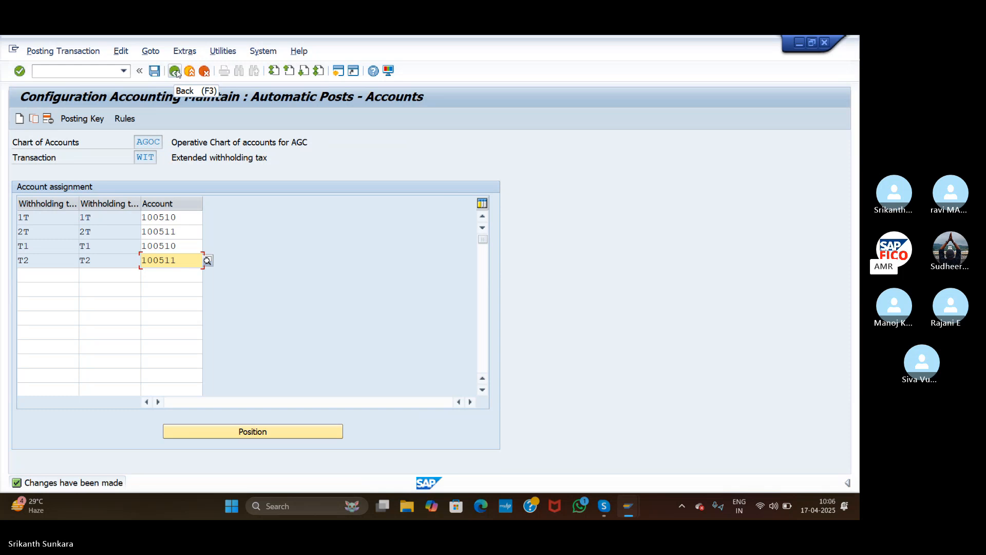
# Leave the account assignment and open transaction XK02 to change a vendor.
pyautogui.click(110, 67)
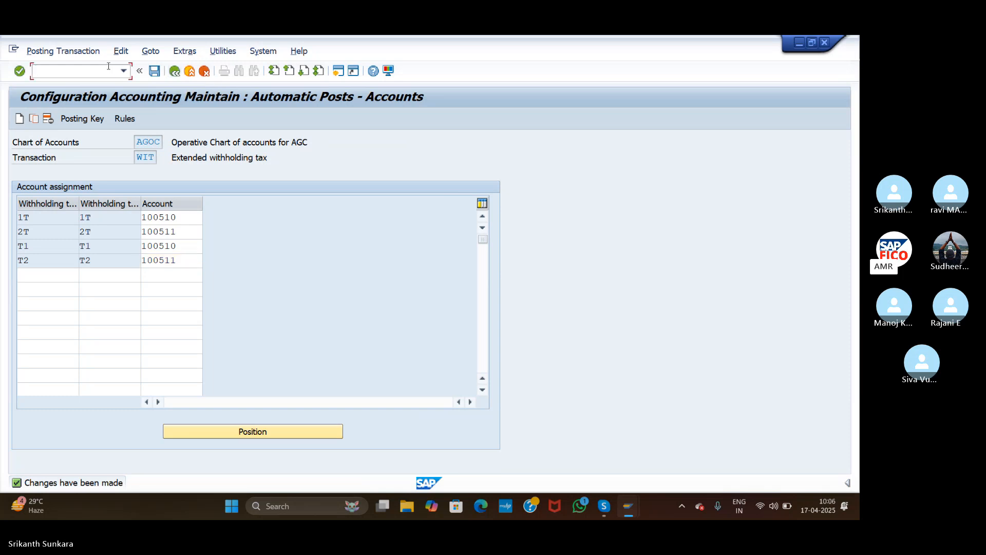
pyautogui.write('/N')
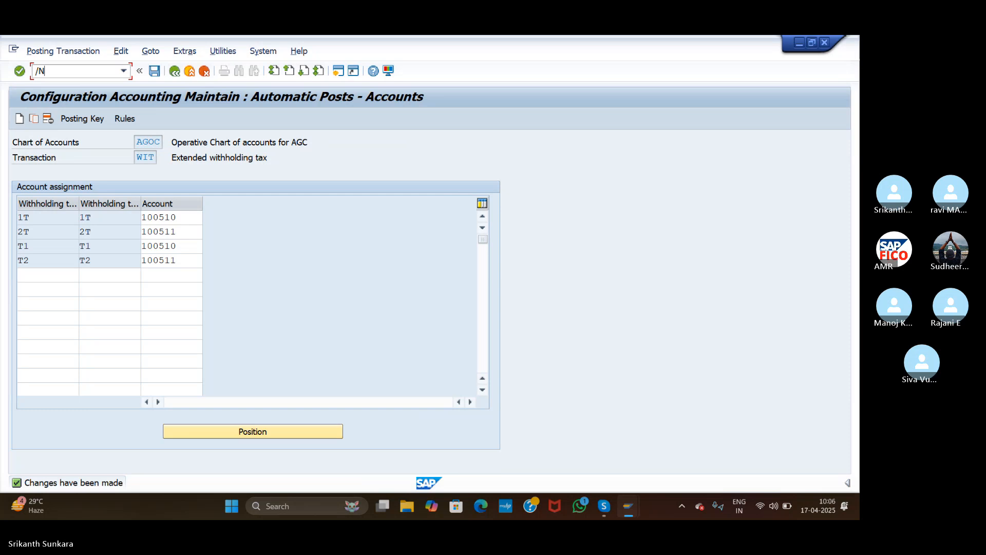
pyautogui.write('XK02')
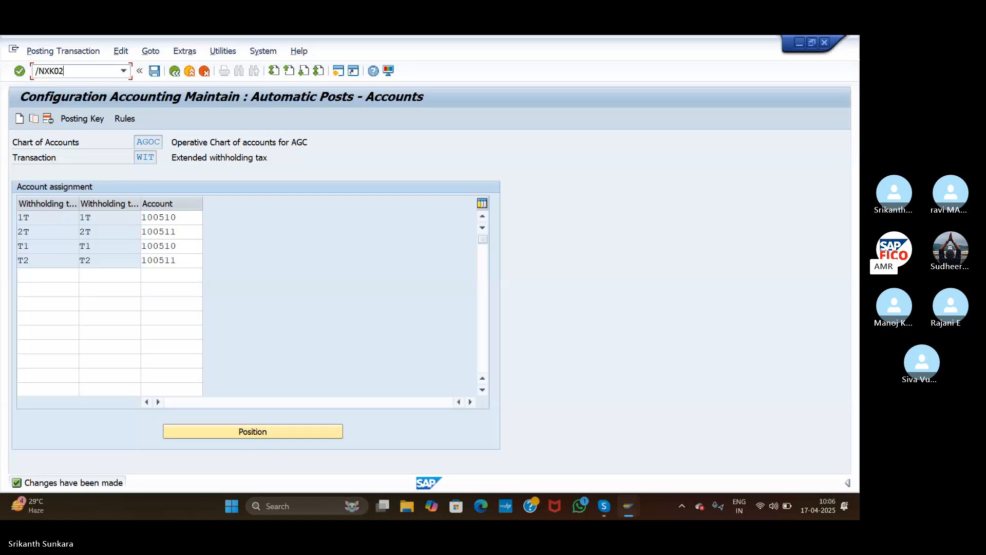
pyautogui.press('Return')
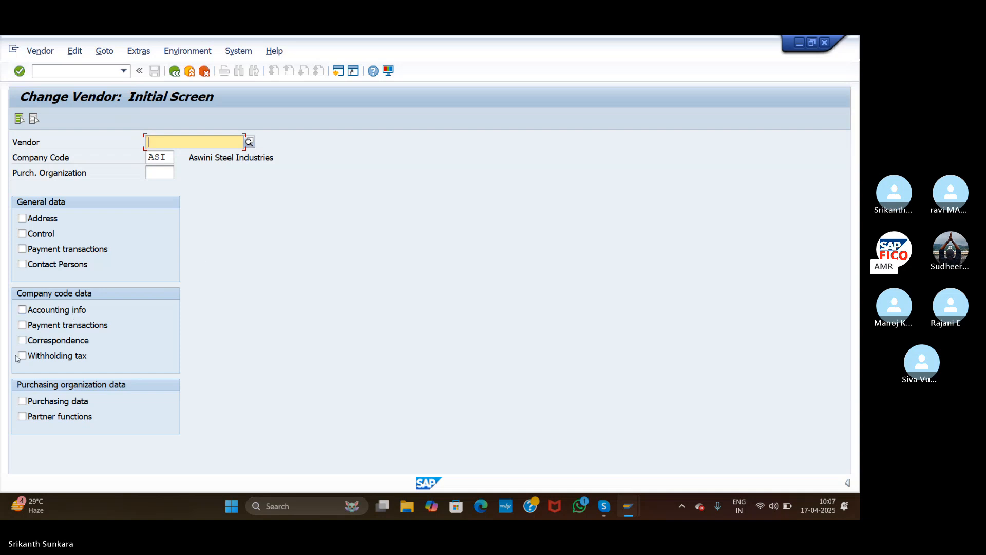
# Select vendor Ganesh Traders in company code ASI and open its withholding tax data for changing.
pyautogui.click(250, 142)
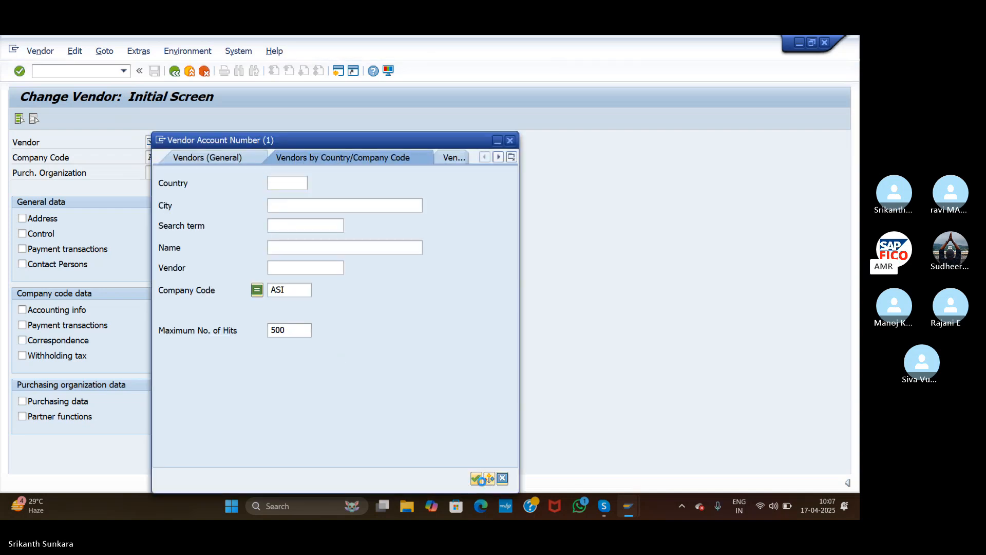
pyautogui.click(477, 479)
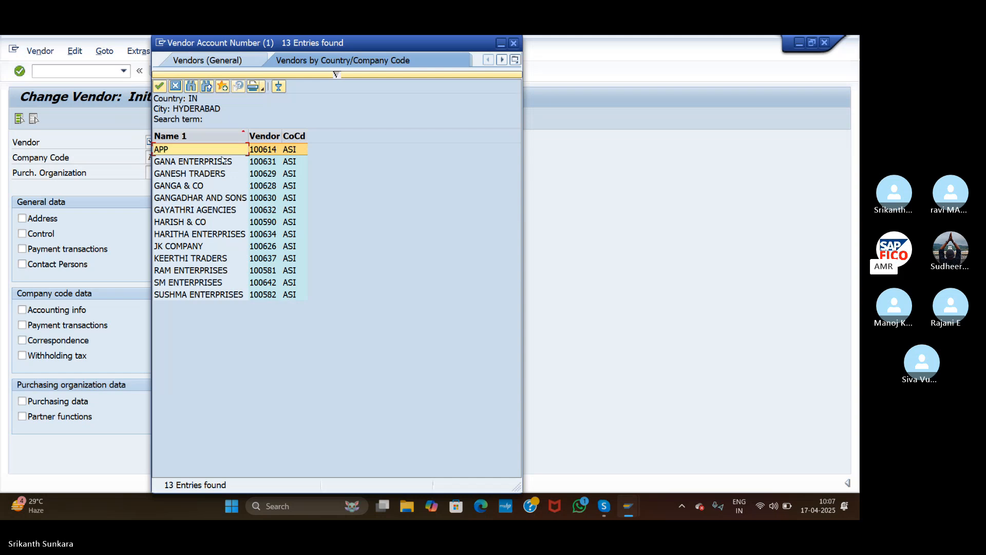
pyautogui.doubleClick(223, 174)
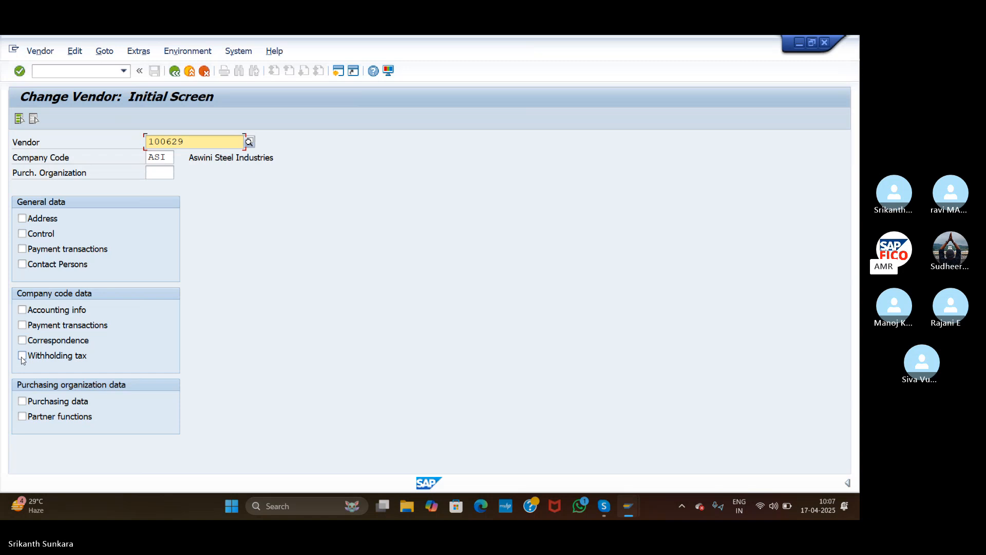
pyautogui.click(23, 358)
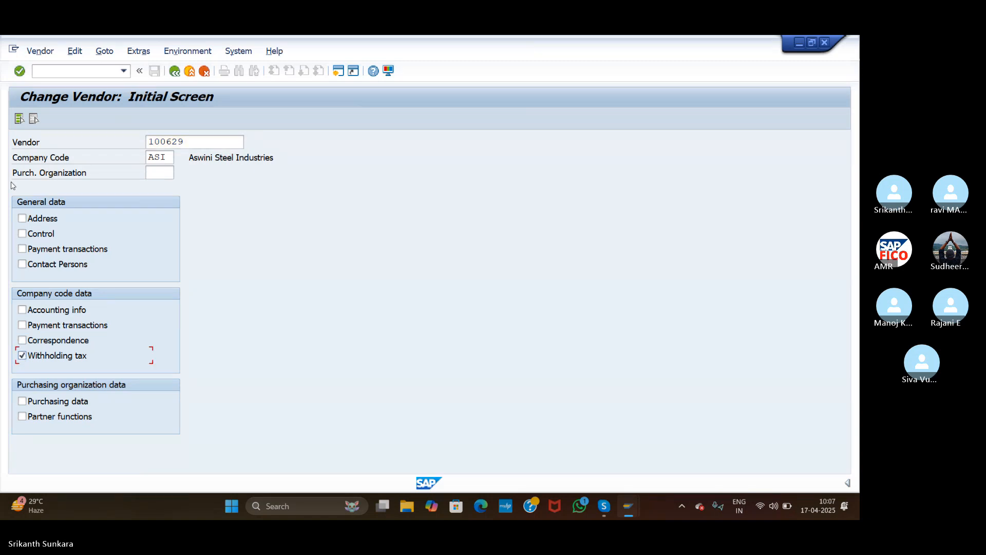
pyautogui.press('Return')
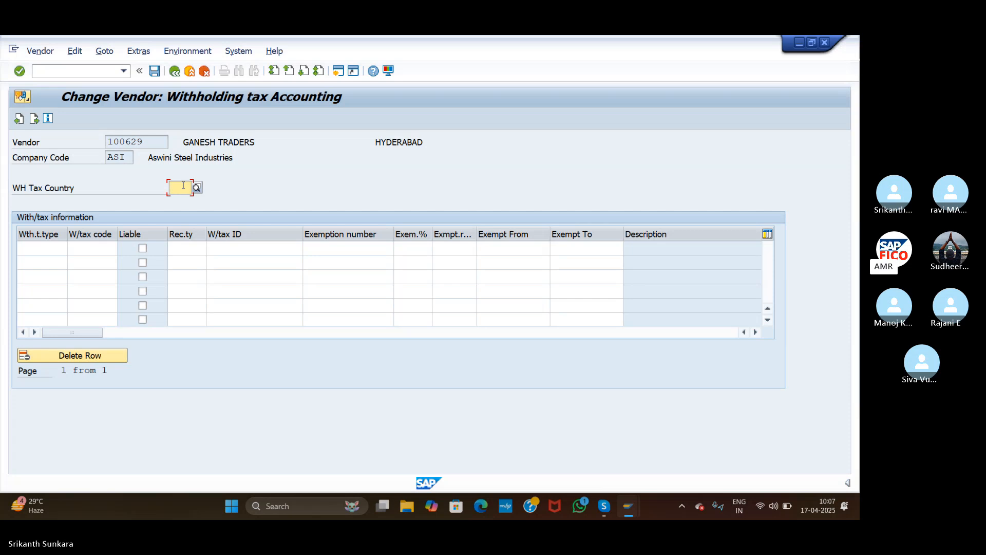
pyautogui.write('IN')
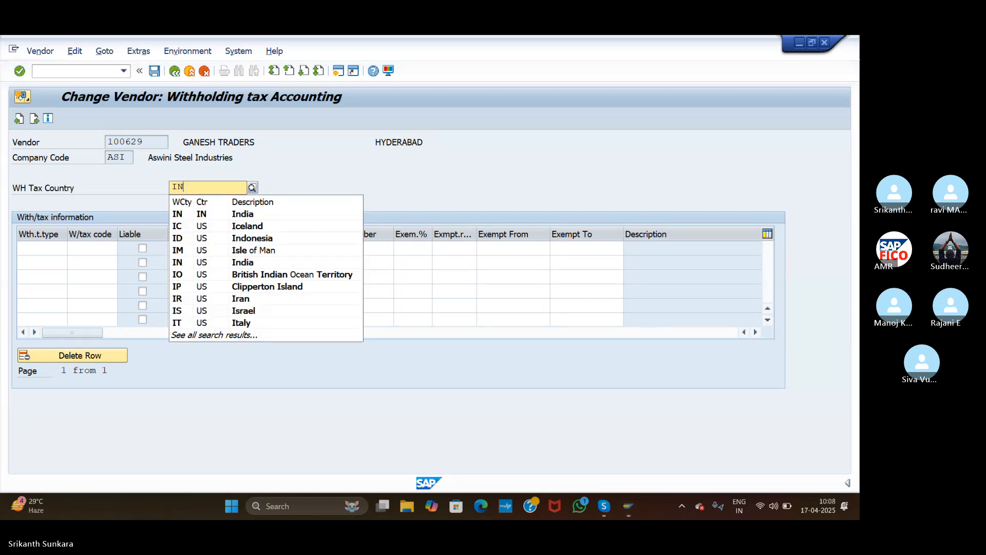
pyautogui.press('BackSpace')
pyautogui.press('BackSpace')
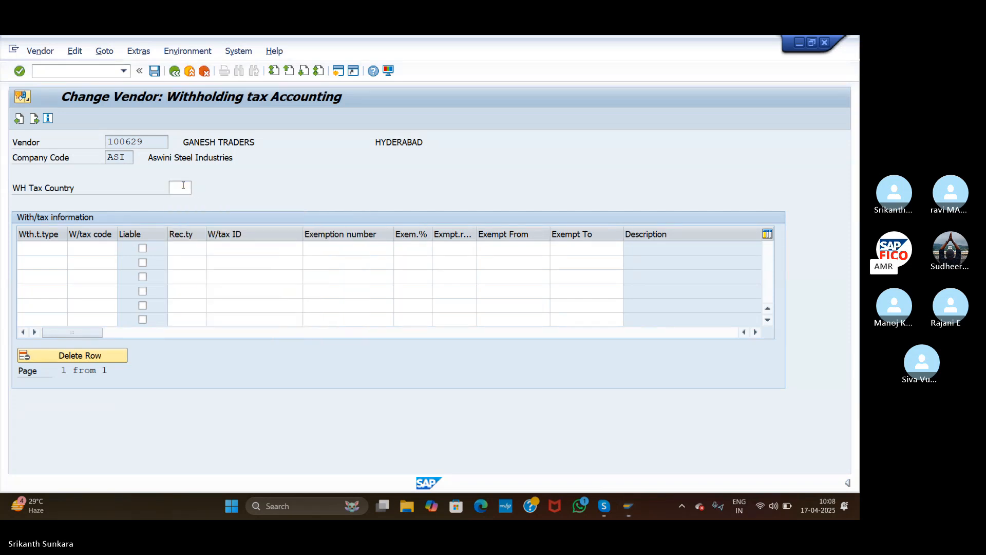
# Set the vendor's withholding tax country to ASI and add withholding tax type T1 with code T1, marked as liable.
pyautogui.write('ASI')
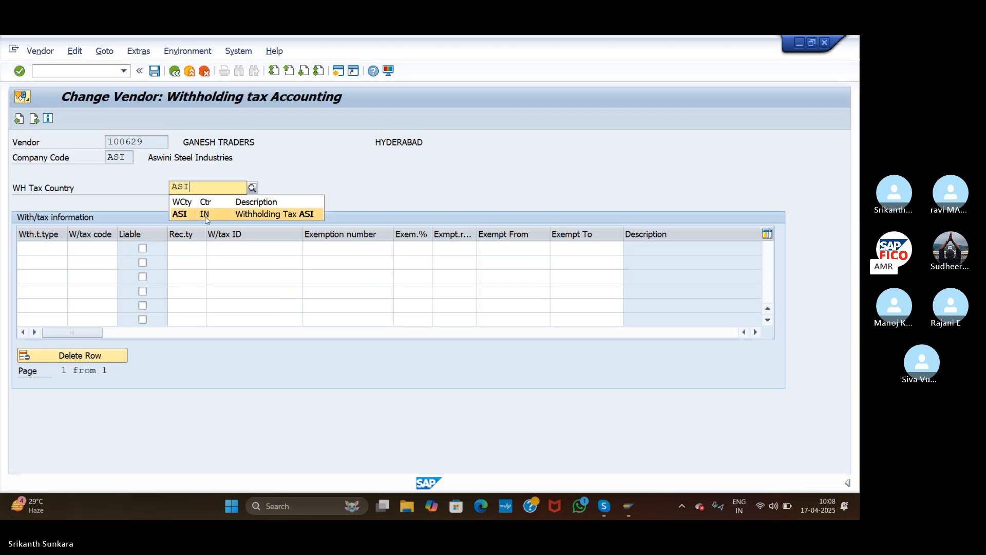
pyautogui.click(205, 216)
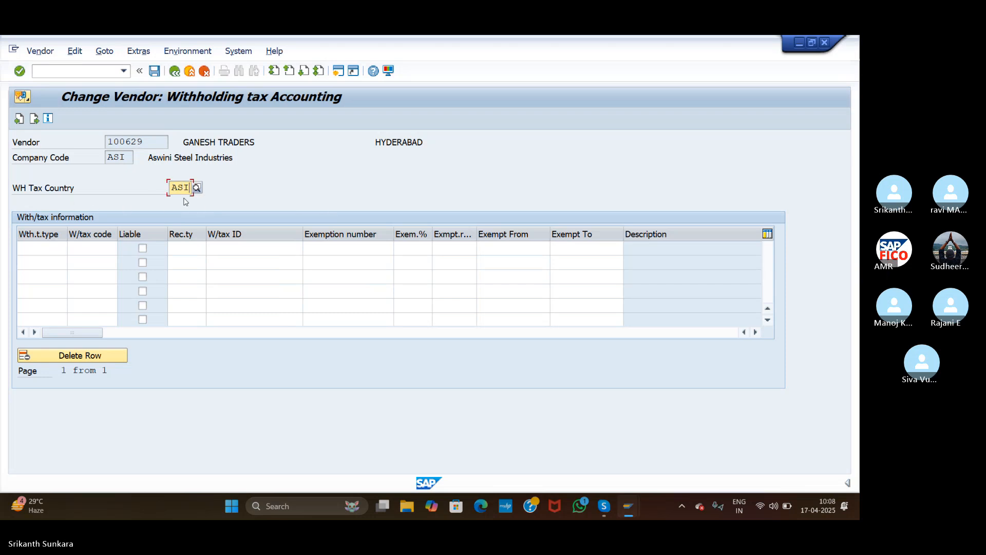
pyautogui.click(55, 245)
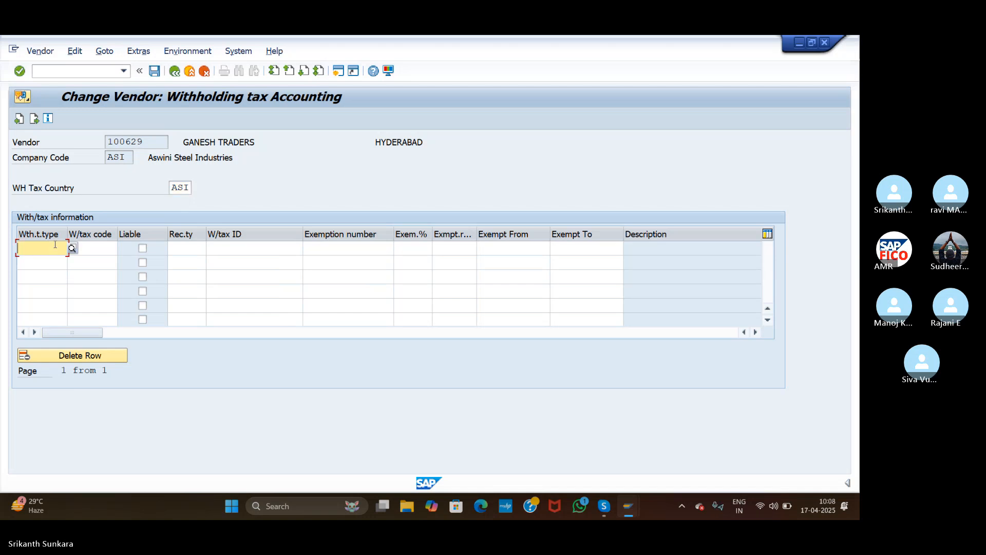
pyautogui.write('T1')
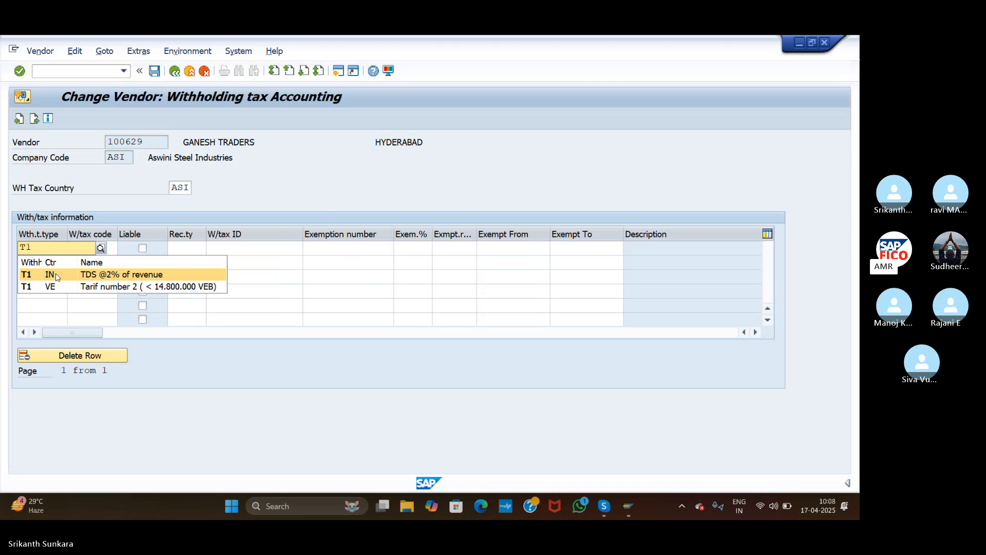
pyautogui.click(56, 278)
pyautogui.click(99, 248)
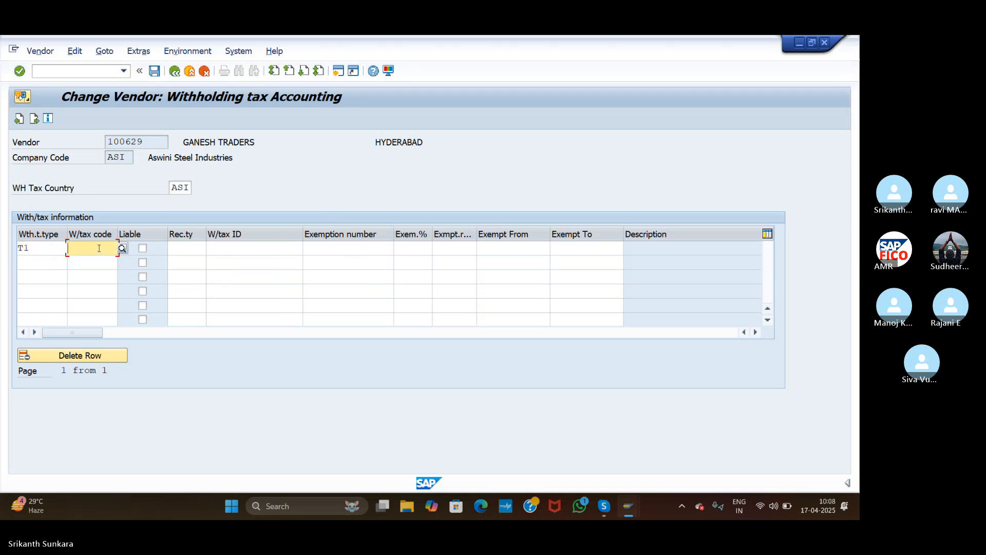
pyautogui.write('T1')
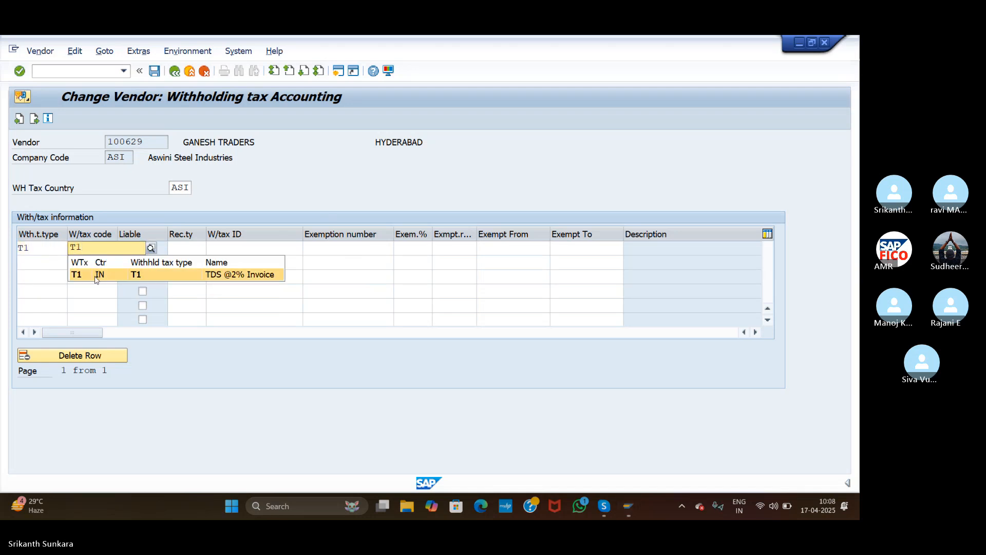
pyautogui.click(95, 276)
pyautogui.click(143, 250)
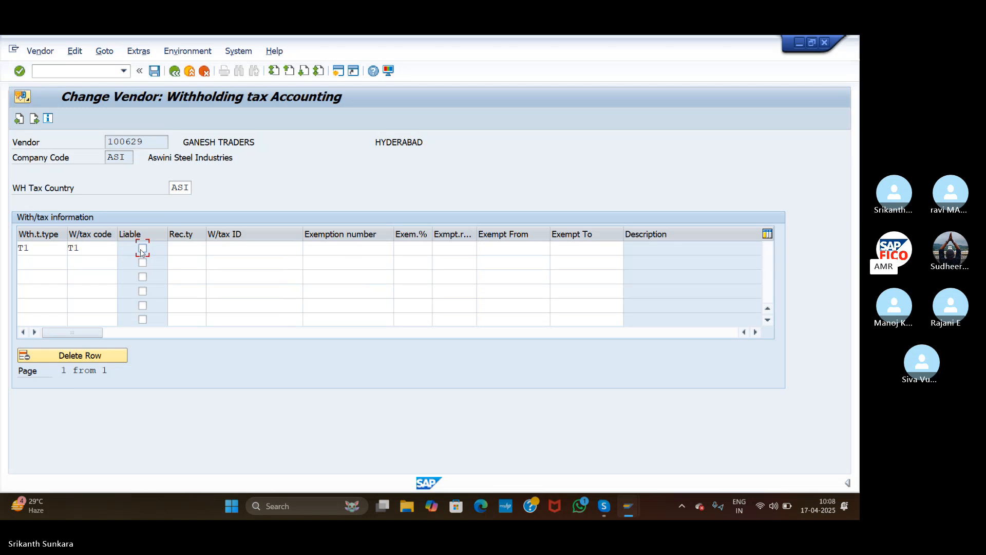
pyautogui.click(142, 250)
# Add withholding tax type T2 with tax code T2 to the vendor and mark it as liable.
pyautogui.click(59, 262)
pyautogui.write('T2')
pyautogui.press('Tab')
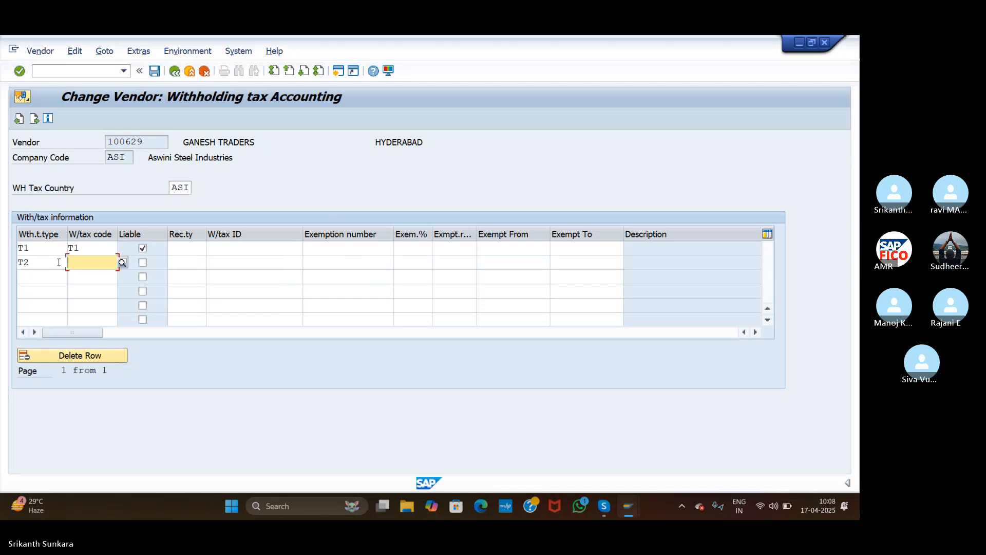
pyautogui.write('T2')
pyautogui.press('Tab')
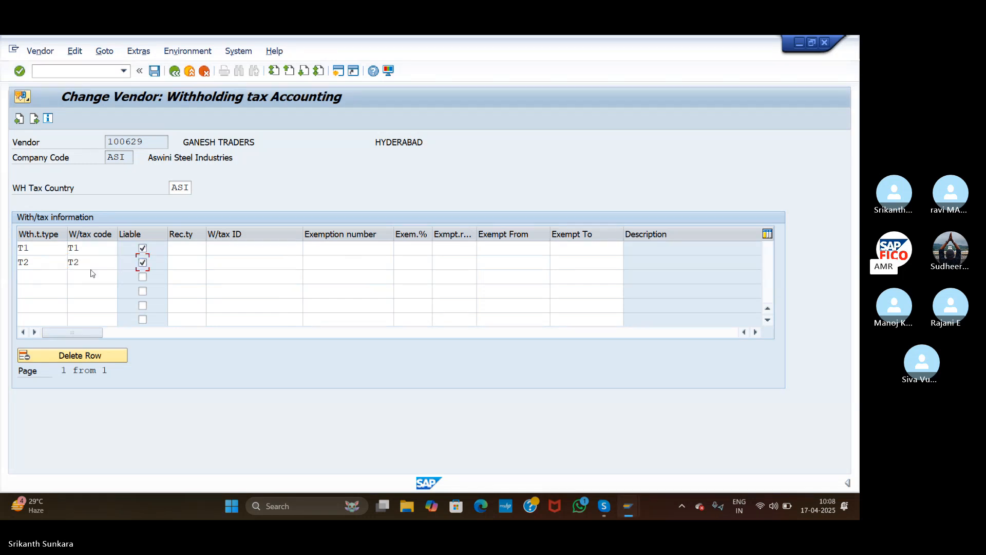
# Add withholding tax type 1T with tax code 1T to the vendor and mark it as liable.
pyautogui.click(51, 276)
pyautogui.write('1T')
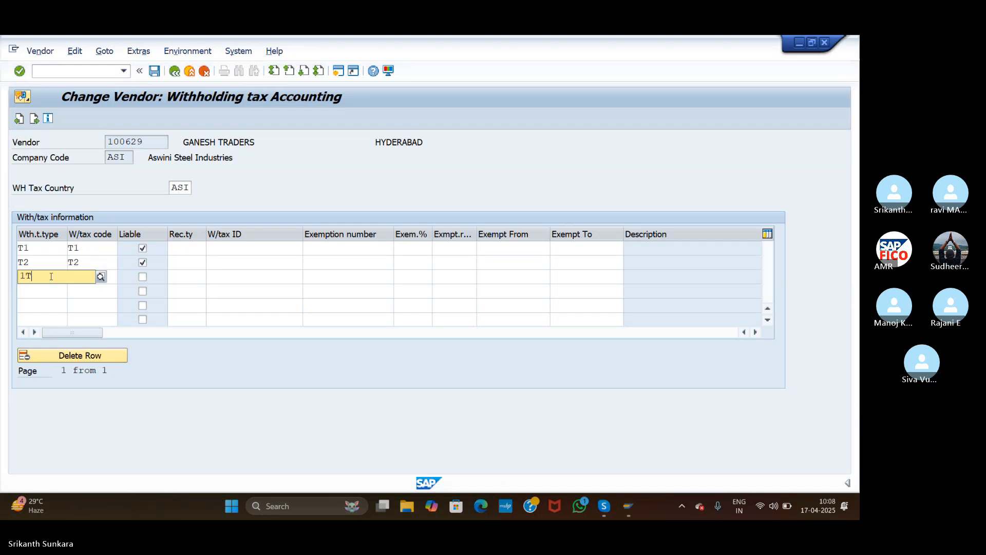
pyautogui.press('Tab')
pyautogui.write('1T')
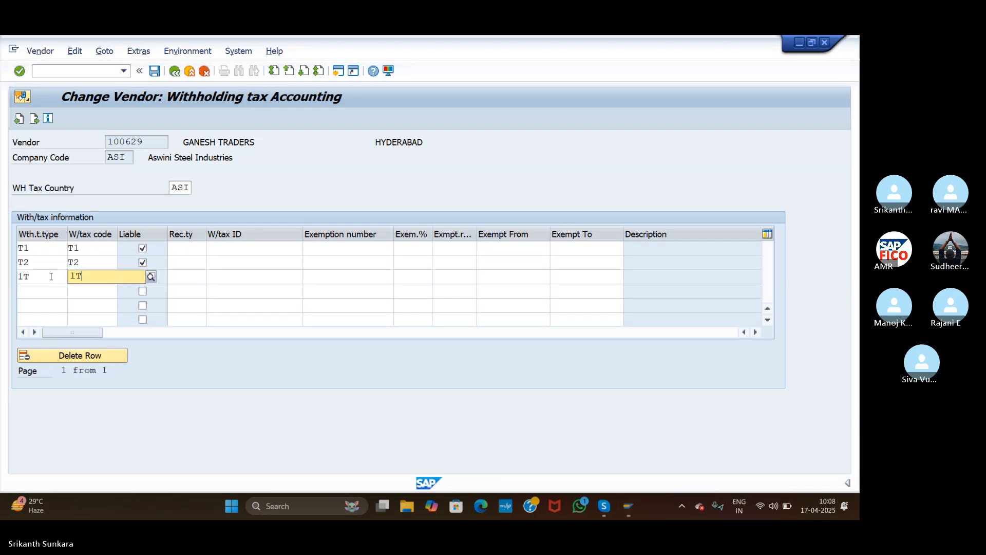
pyautogui.press('Tab')
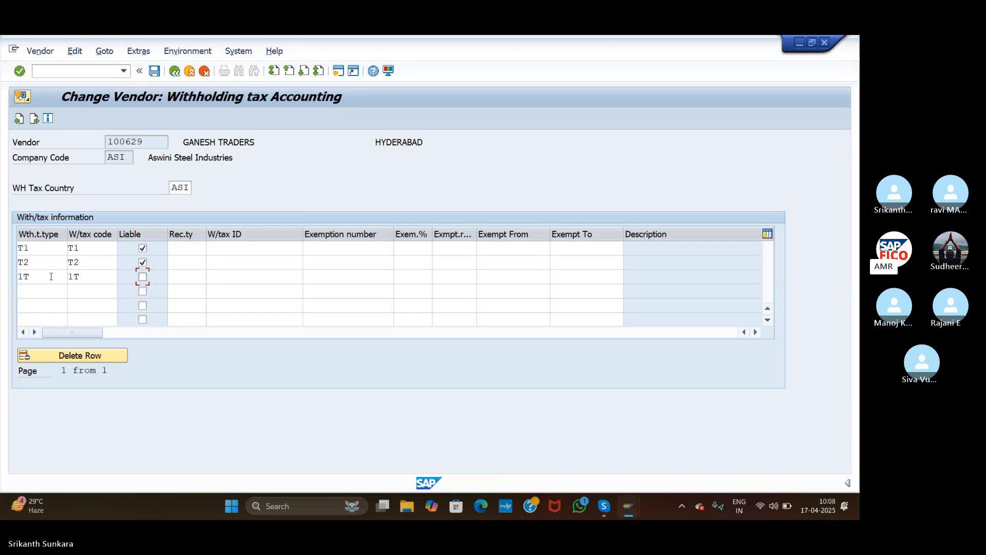
pyautogui.click(142, 277)
# Add withholding tax type 2T with tax code 2T to the vendor and mark it as liable.
pyautogui.click(31, 291)
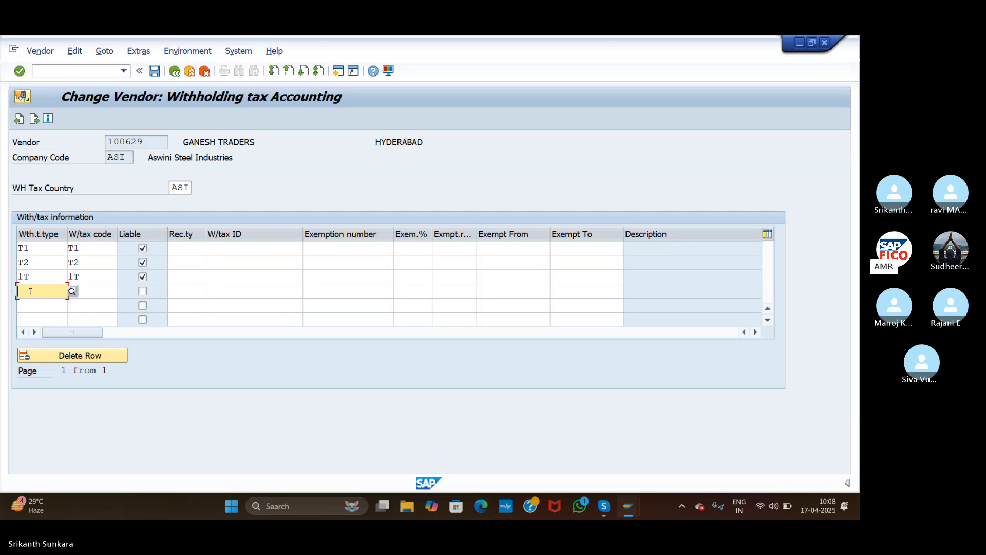
pyautogui.write('2T')
pyautogui.press('Tab')
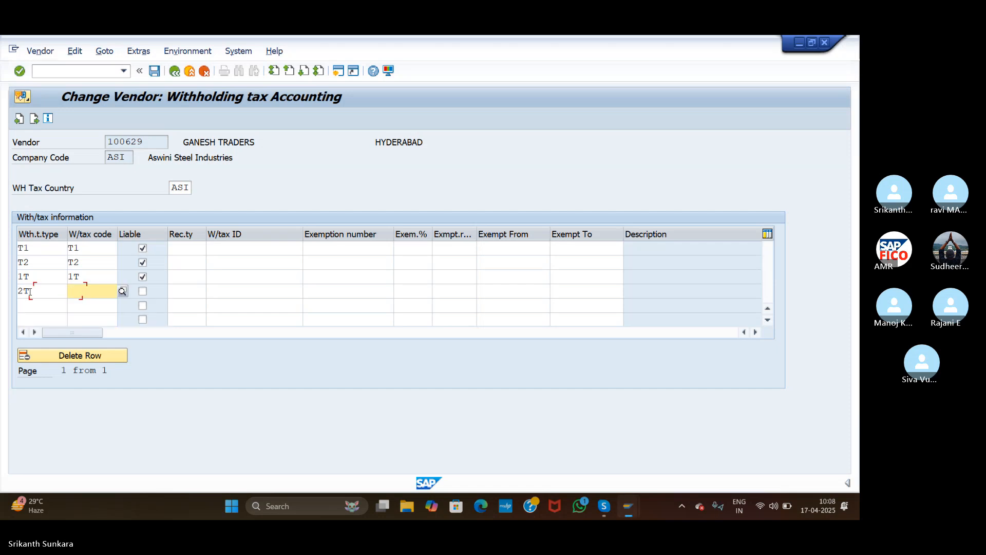
pyautogui.write('2T')
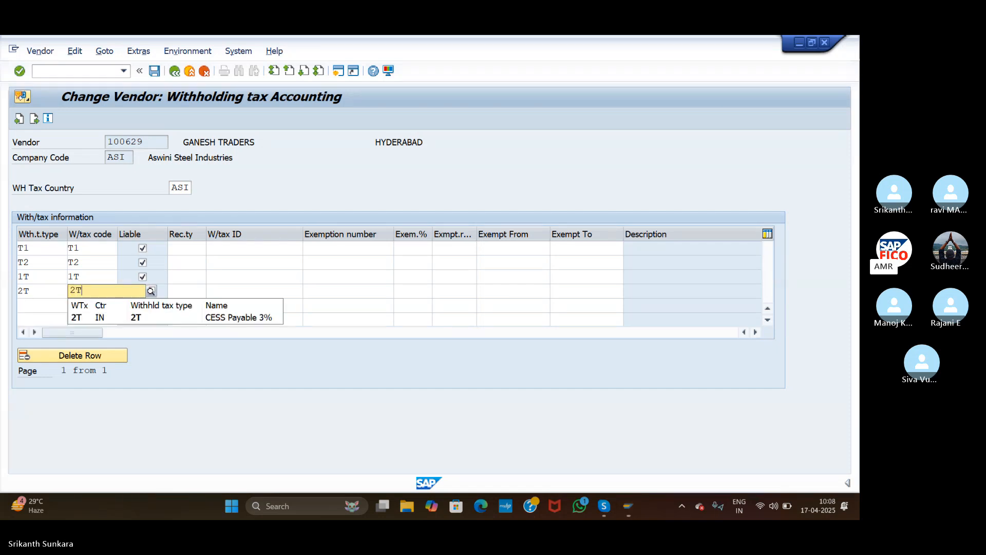
pyautogui.click(89, 319)
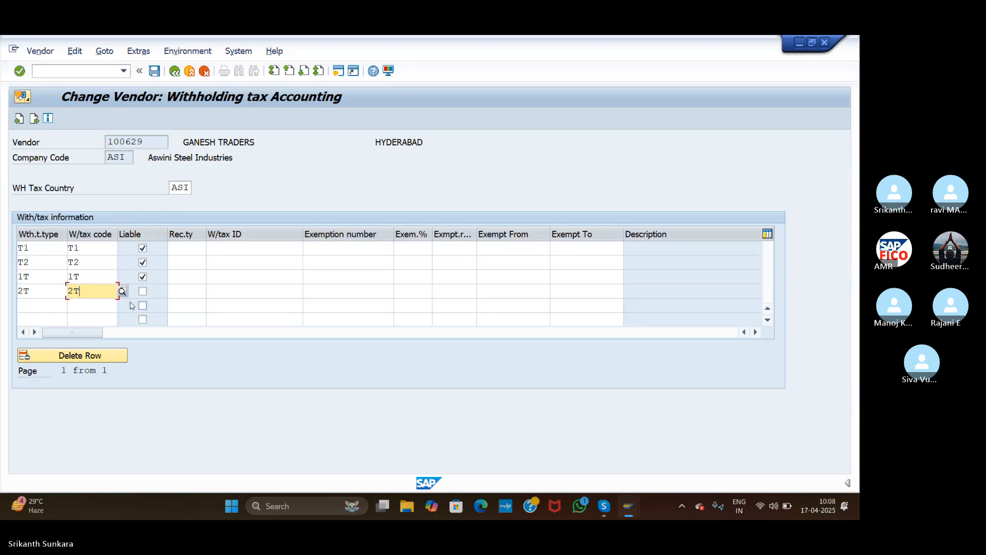
pyautogui.click(143, 292)
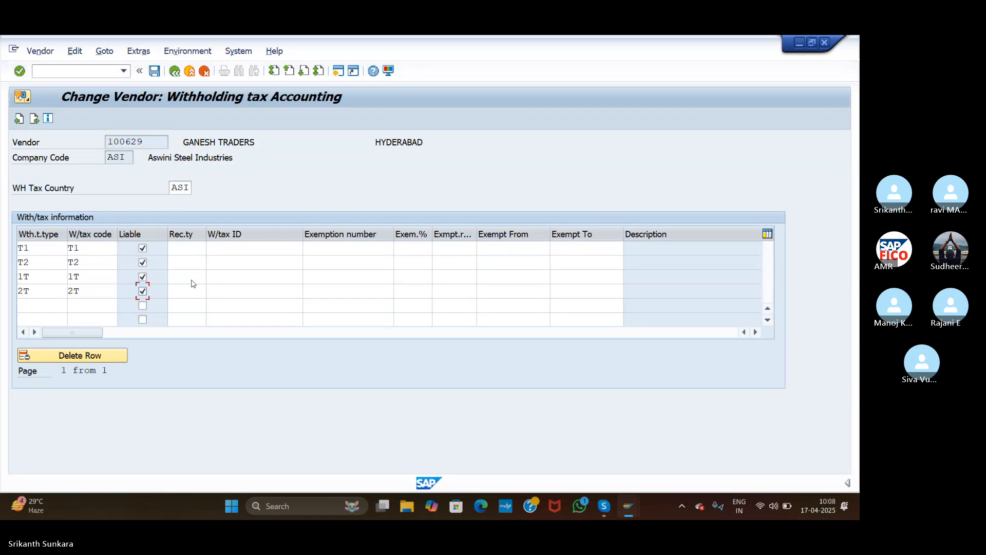
# Accept the vendor's withholding tax entries and save the changed vendor data.
pyautogui.press('Return')
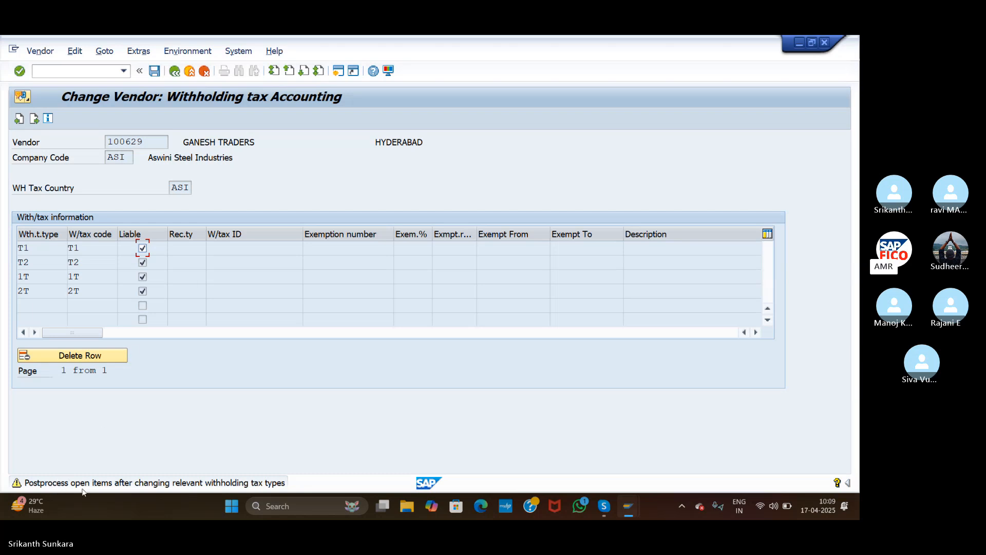
pyautogui.press('Return')
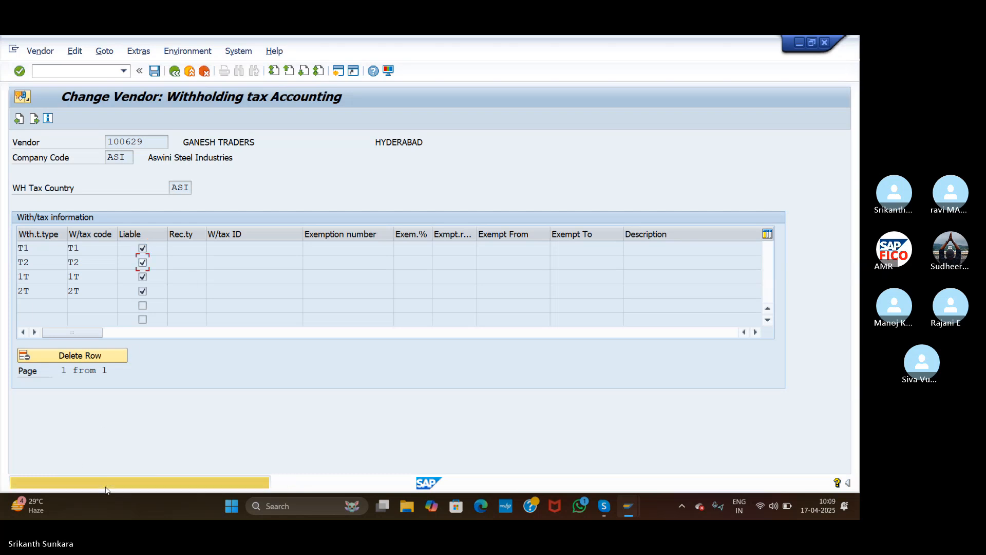
pyautogui.press('Return')
pyautogui.press('Return')
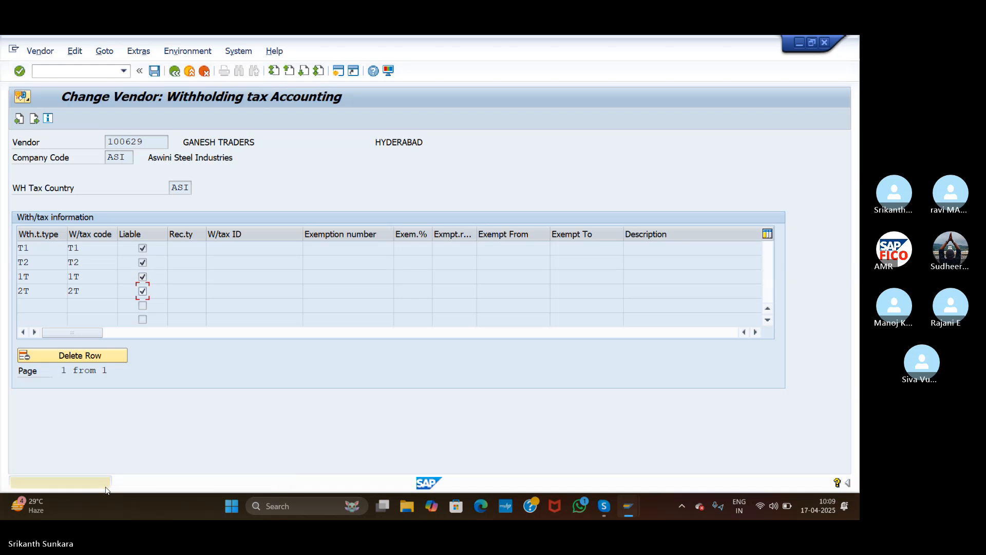
pyautogui.press('Return')
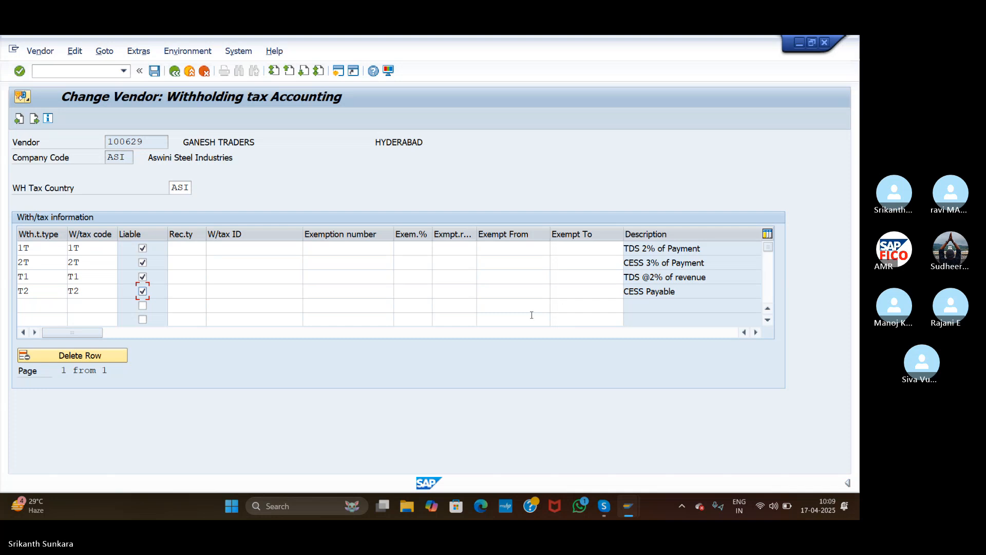
pyautogui.click(19, 70)
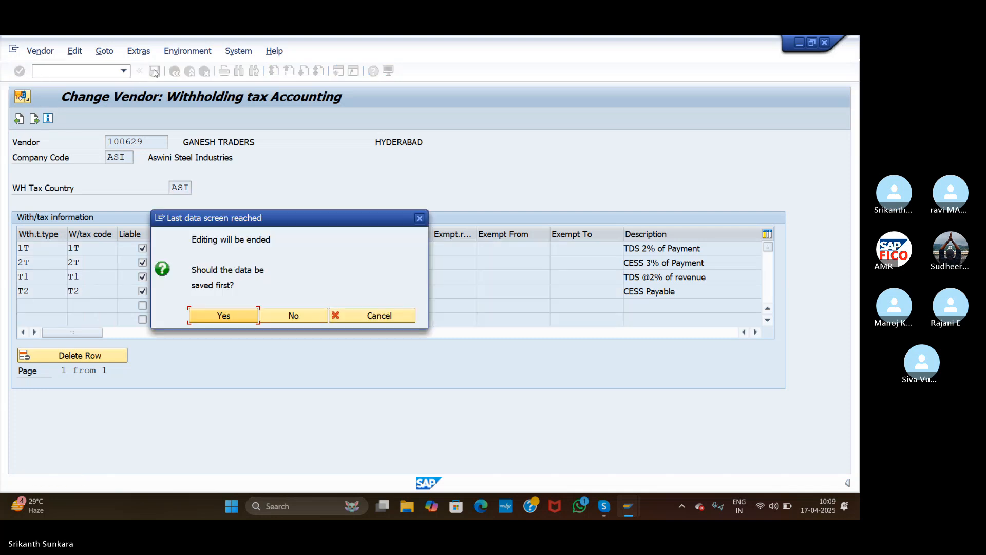
pyautogui.click(225, 317)
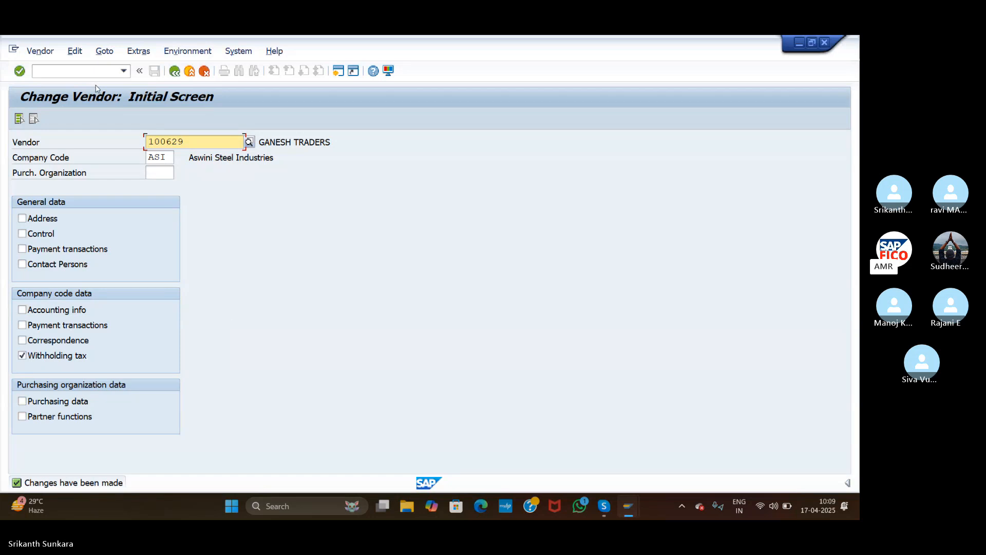
# Switch to Skype to review the withholding tax steps slide, close it, and return to the SAP vendor screen.
pyautogui.click(88, 72)
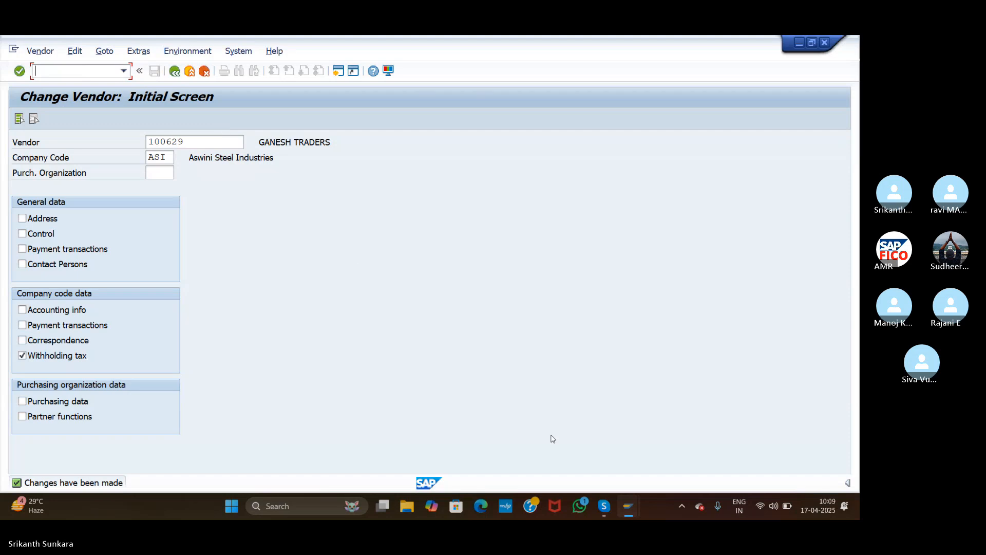
pyautogui.click(606, 510)
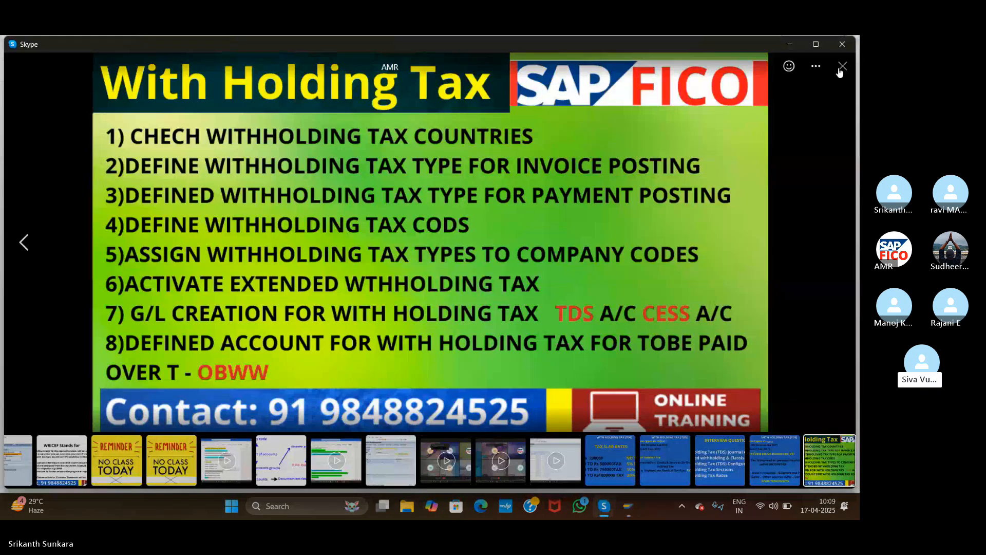
pyautogui.click(842, 66)
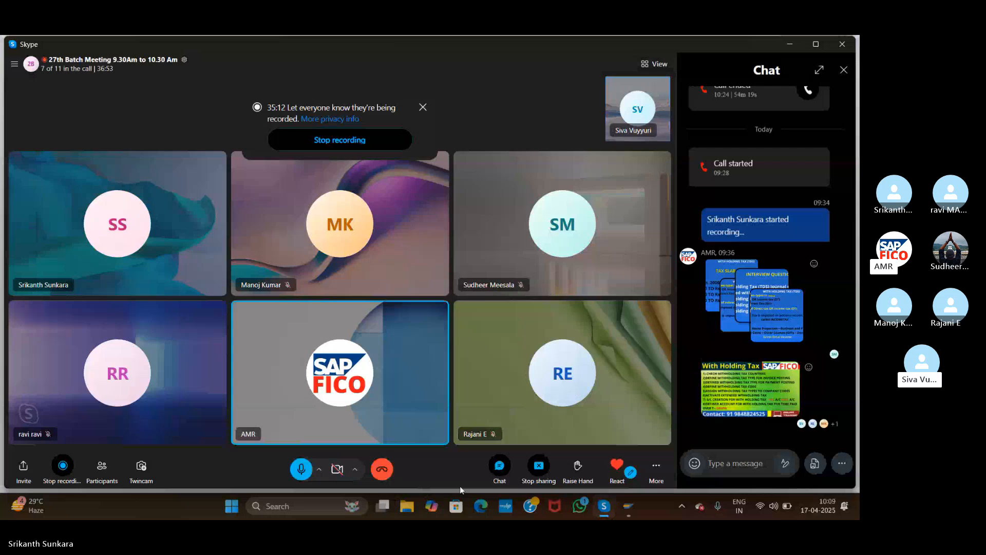
pyautogui.click(627, 510)
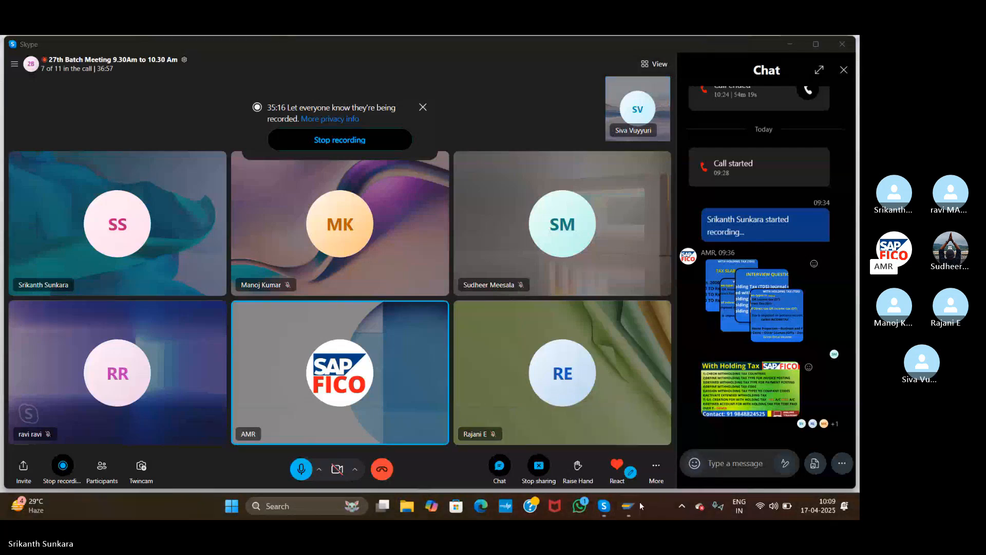
pyautogui.click(636, 507)
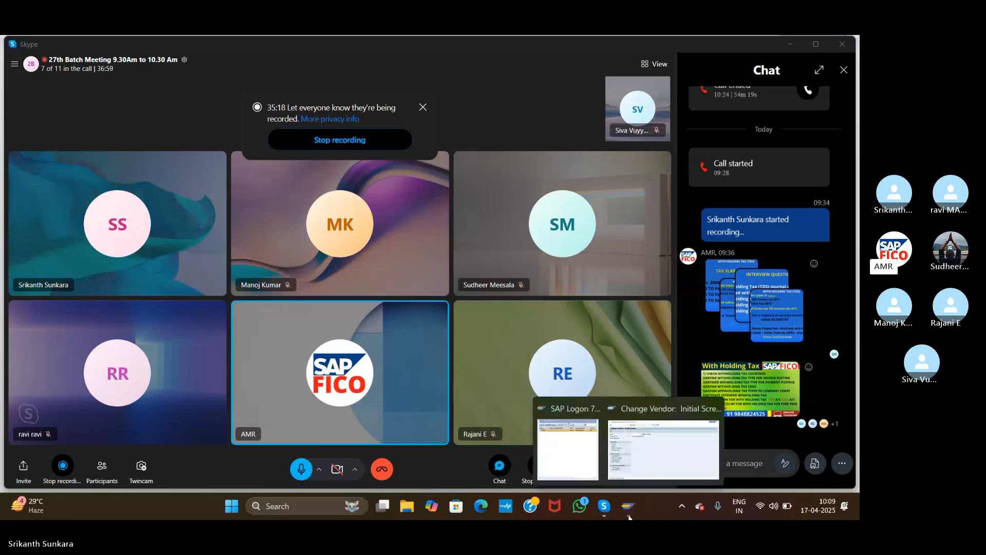
pyautogui.click(651, 453)
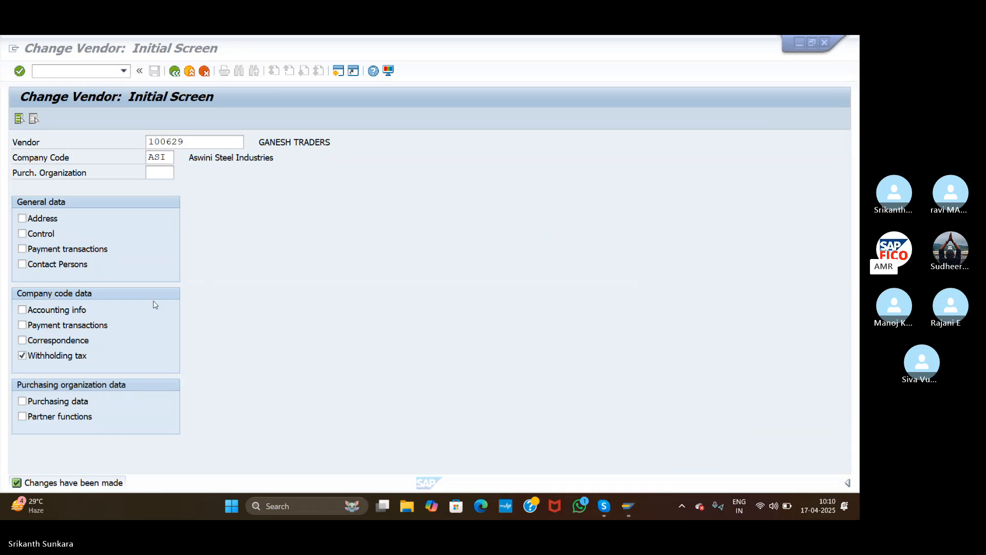
# Start vendor invoice entry with transaction F-43 and set the document date to 17.04.2025.
pyautogui.click(86, 71)
pyautogui.write('/NFB')
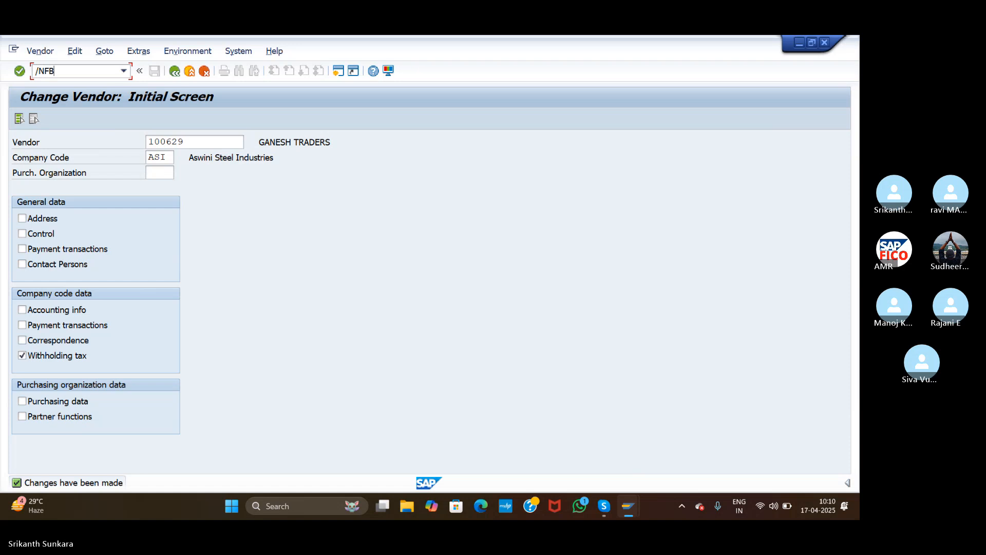
pyautogui.press('BackSpace')
pyautogui.write('-43')
pyautogui.press('Return')
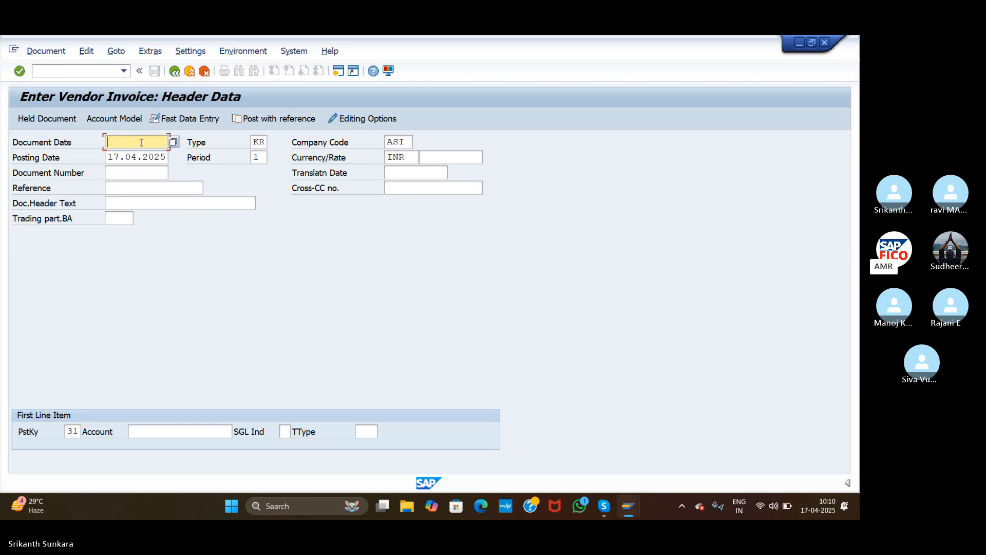
pyautogui.write('17')
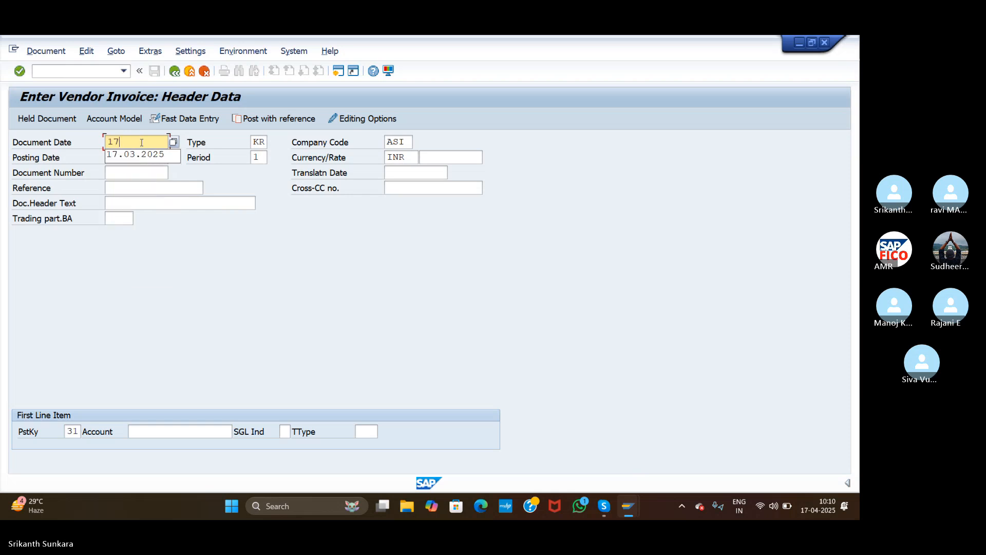
pyautogui.write('.04.2025')
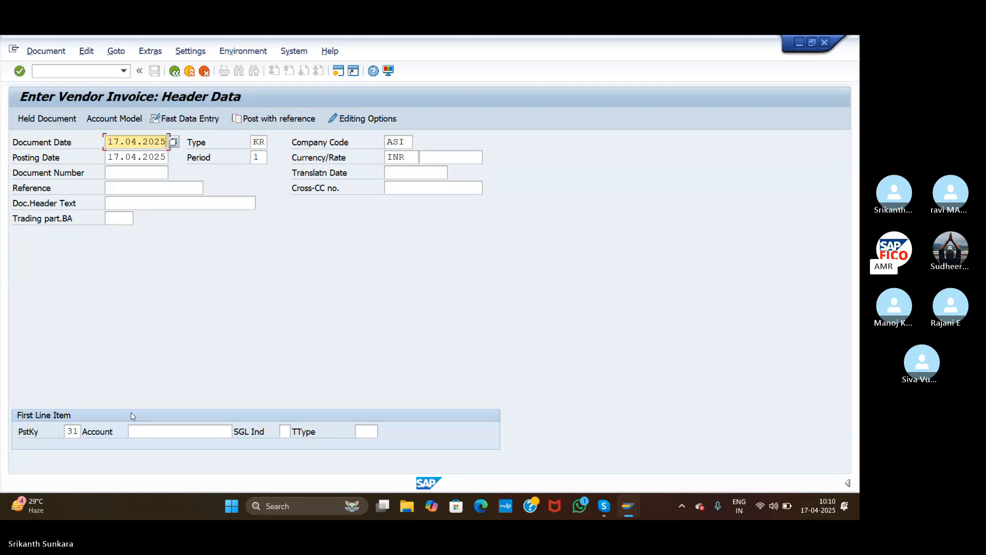
# Look up vendor Ganesh Traders as the account of the posting key 31 line and proceed to the vendor item.
pyautogui.click(133, 431)
pyautogui.click(238, 431)
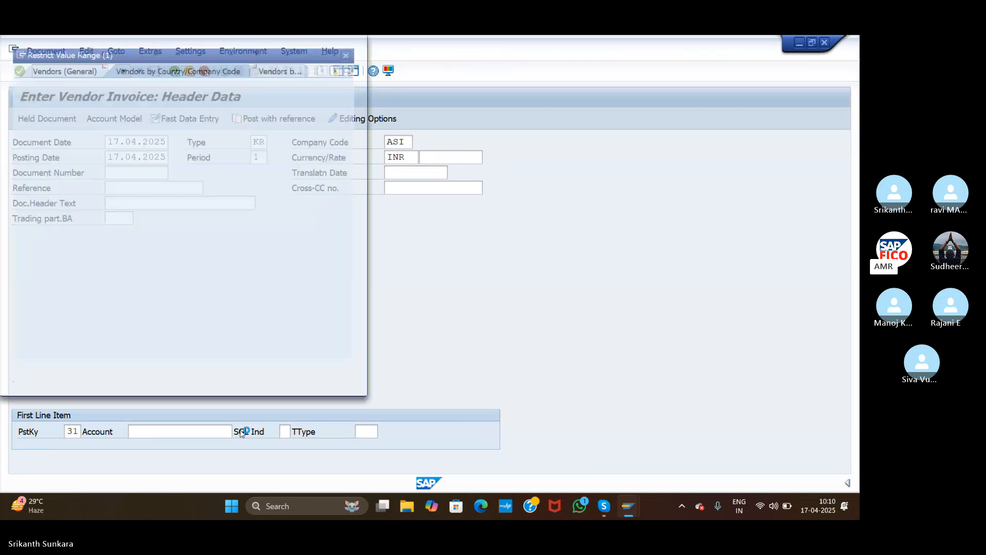
pyautogui.click(323, 381)
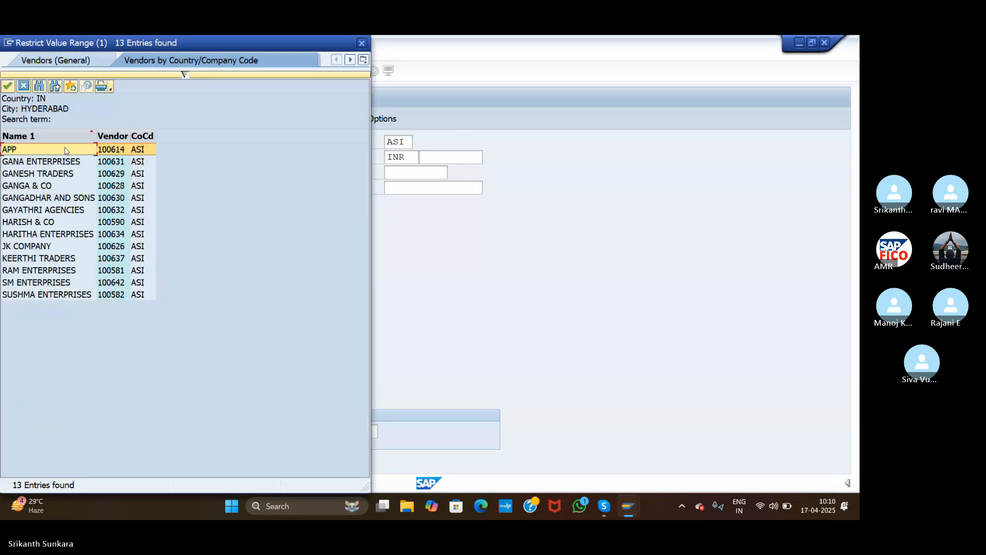
pyautogui.doubleClick(50, 178)
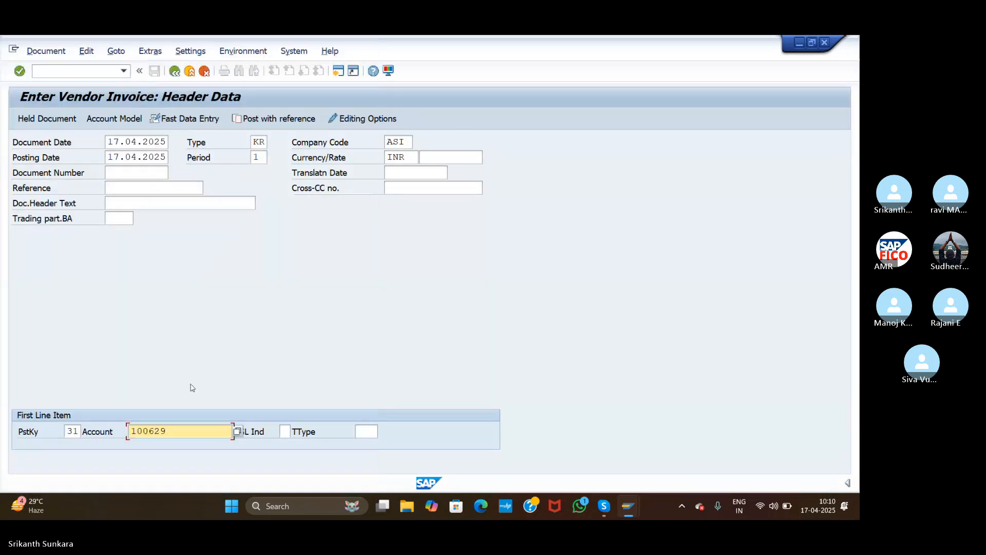
pyautogui.click(19, 71)
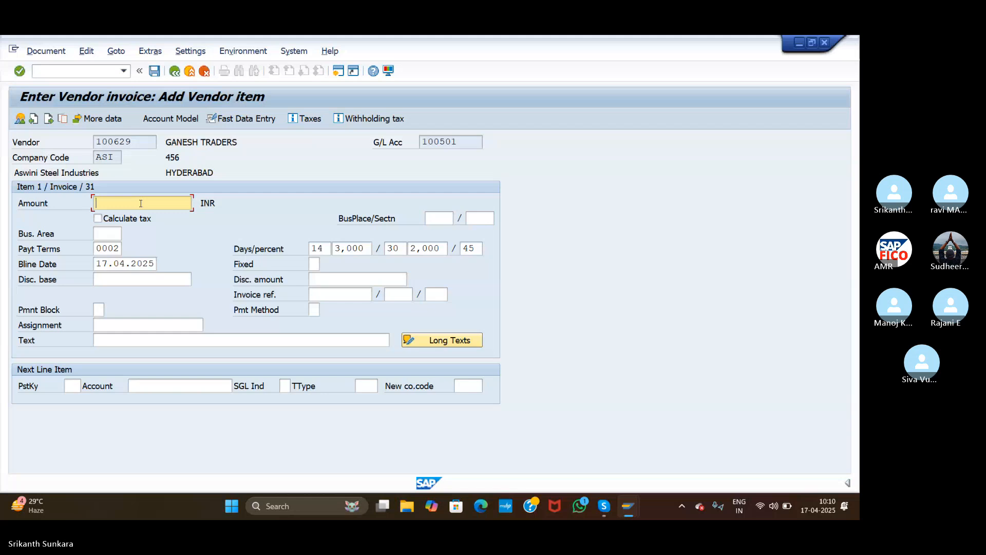
# Set the vendor item's amount to 100000 INR and the next line item's posting key to 40.
pyautogui.write('1000')
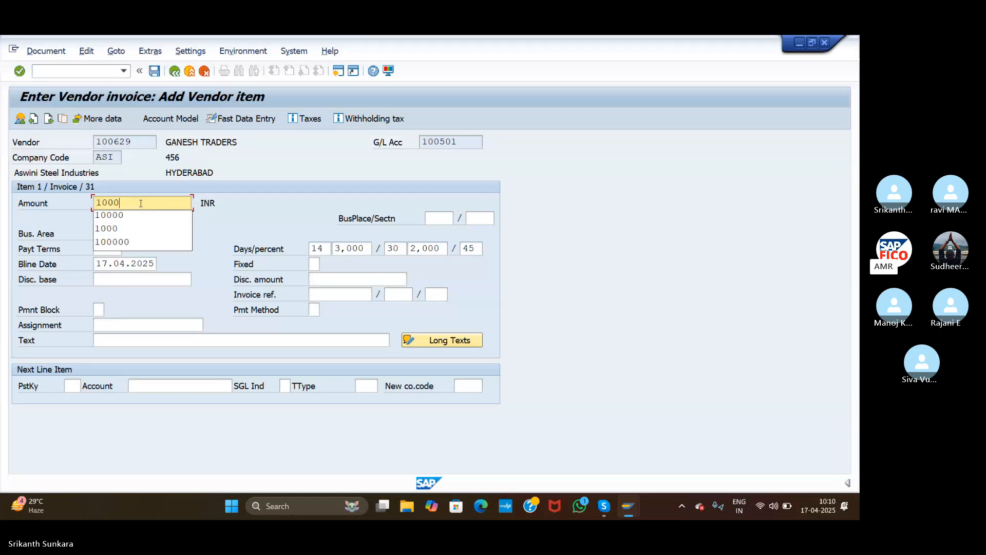
pyautogui.write('00')
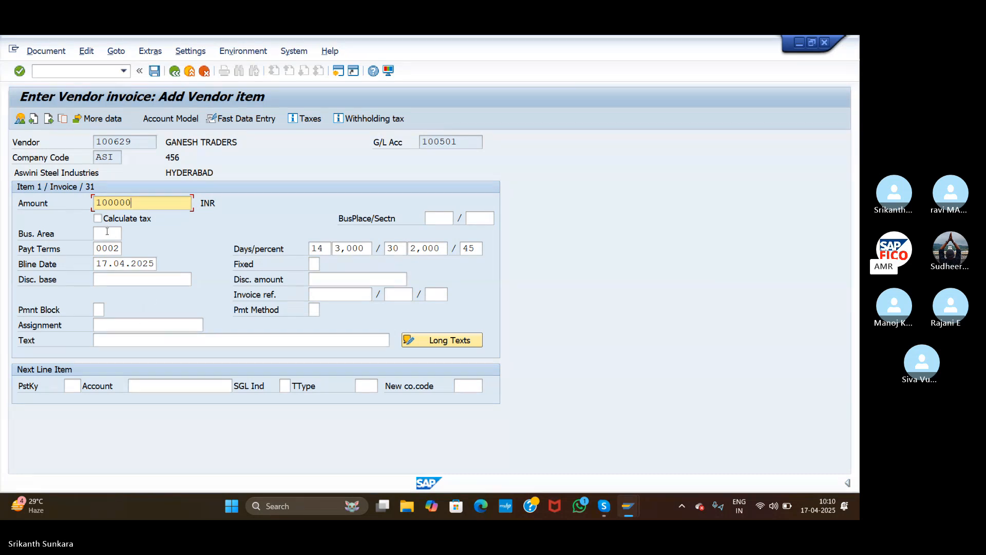
pyautogui.click(128, 339)
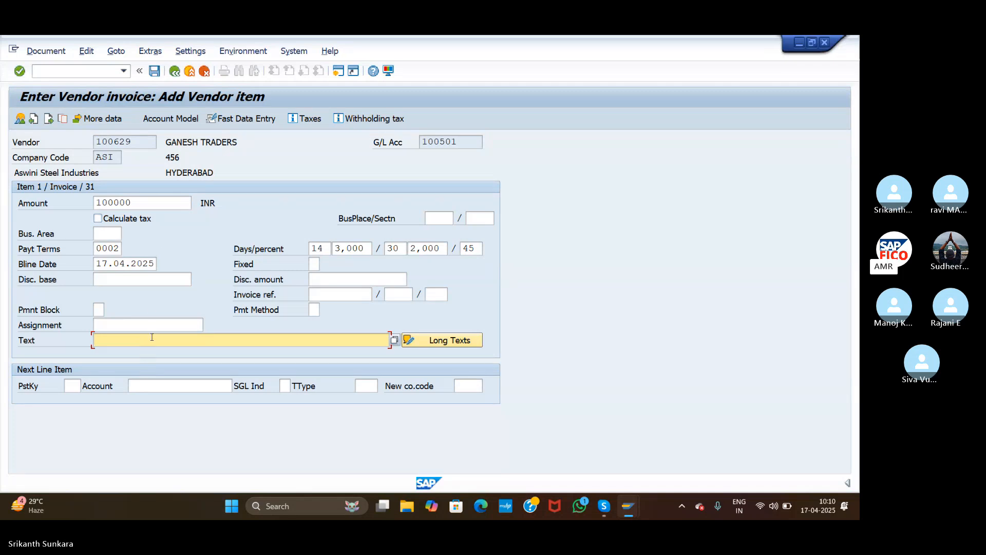
pyautogui.click(73, 385)
pyautogui.write('40')
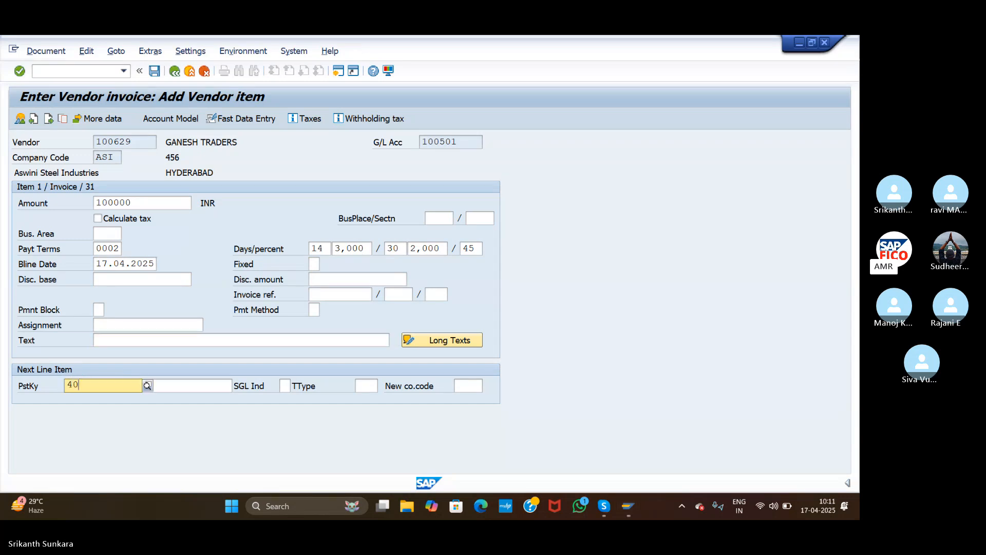
pyautogui.click(95, 412)
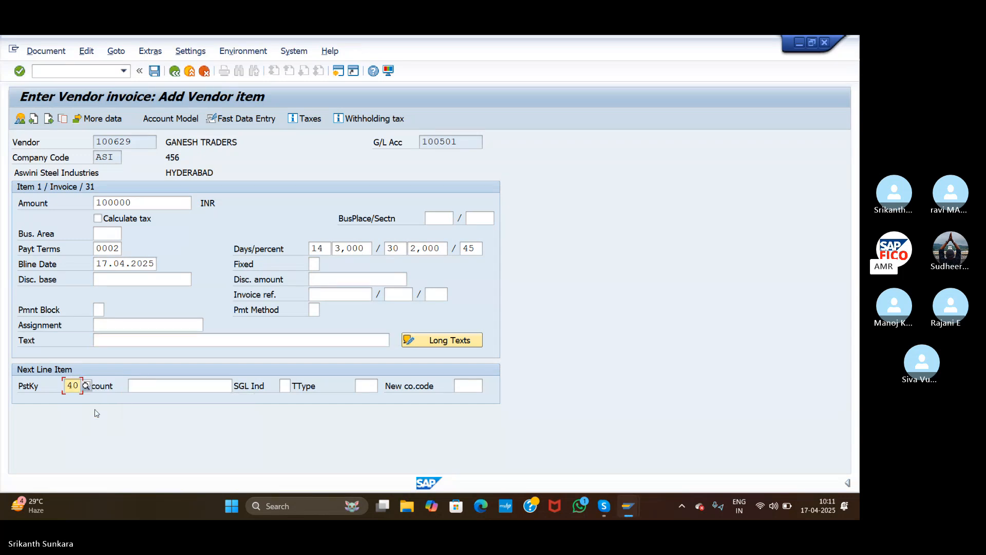
# Look up the company code ASI G/L accounts and choose Rent Account for the posting key 40 line.
pyautogui.click(158, 388)
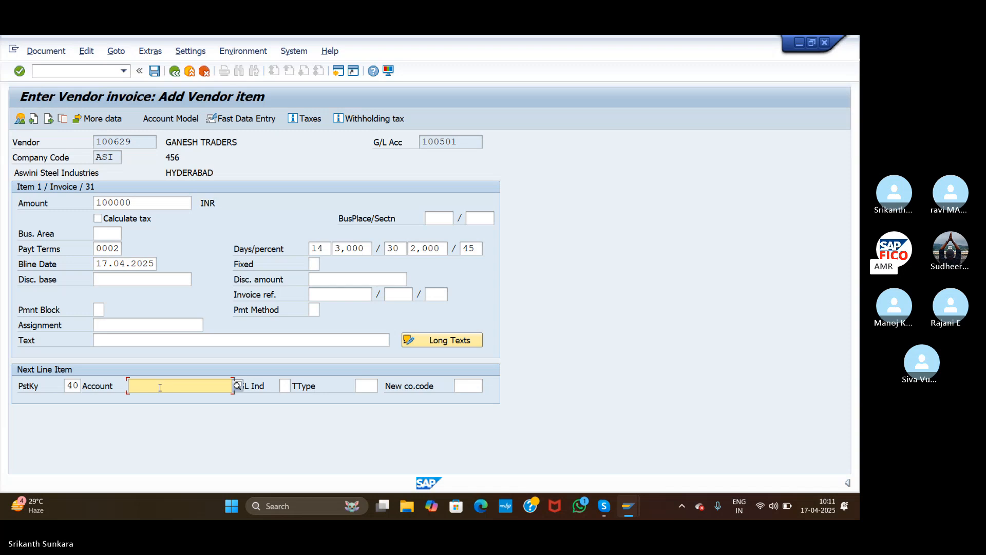
pyautogui.click(237, 386)
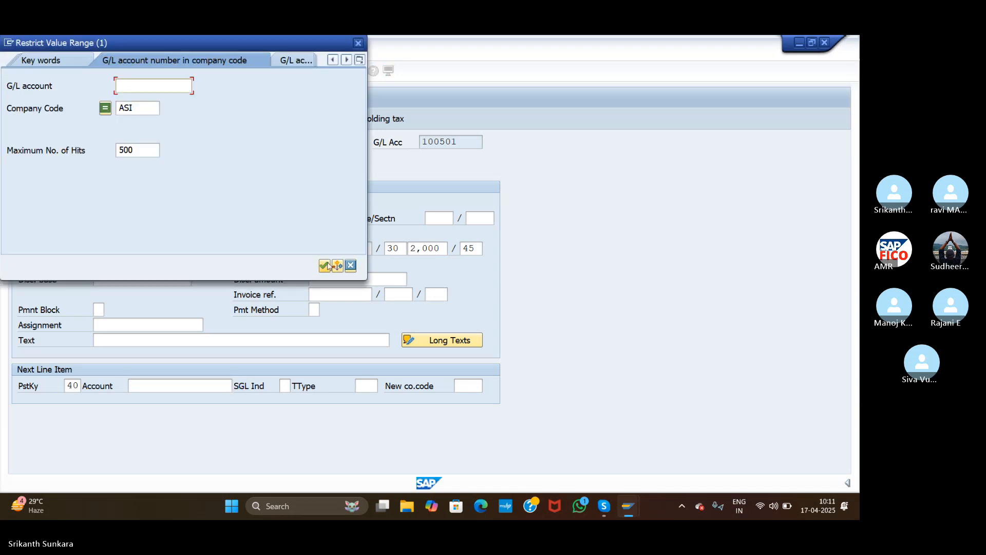
pyautogui.click(325, 266)
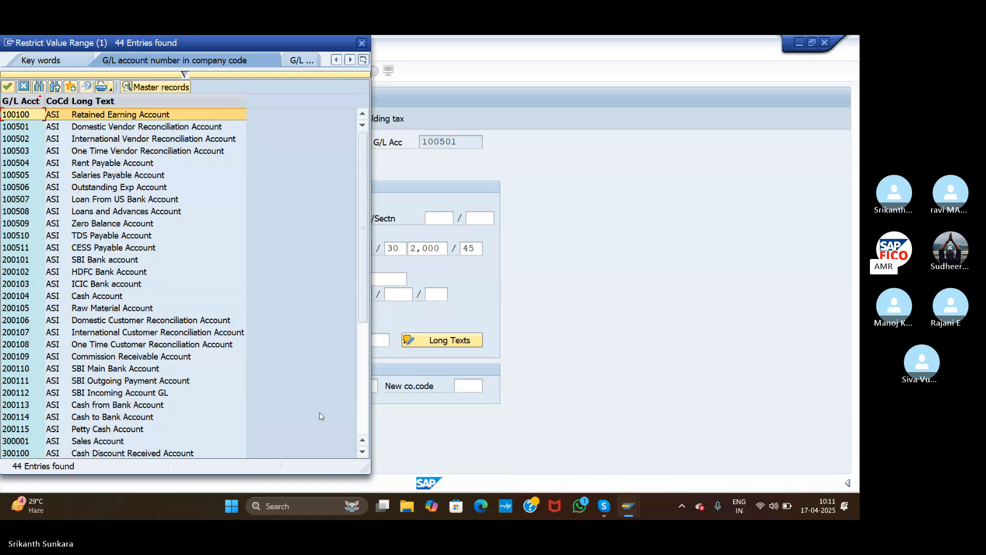
pyautogui.click(362, 452)
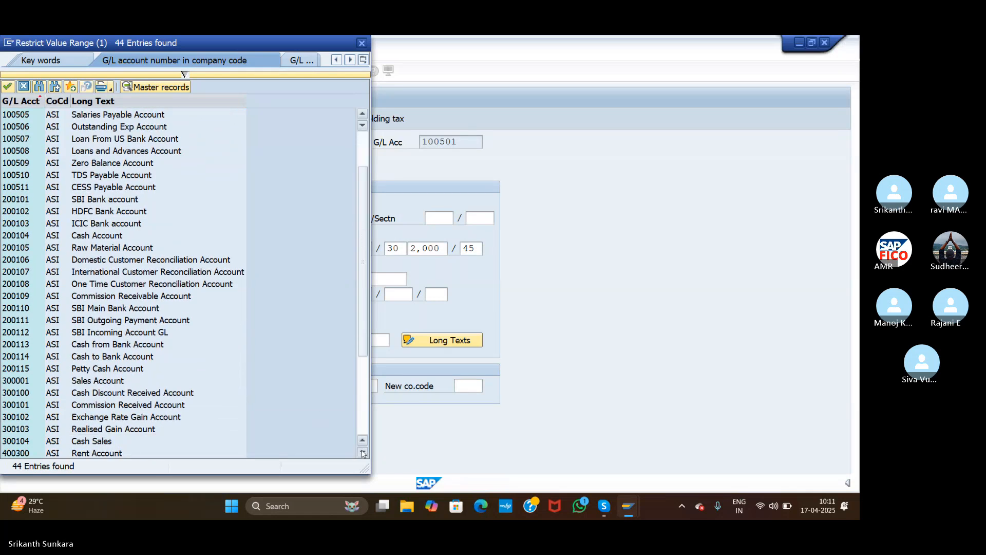
pyautogui.click(362, 452)
pyautogui.click(363, 452)
pyautogui.click(363, 452)
pyautogui.click(362, 452)
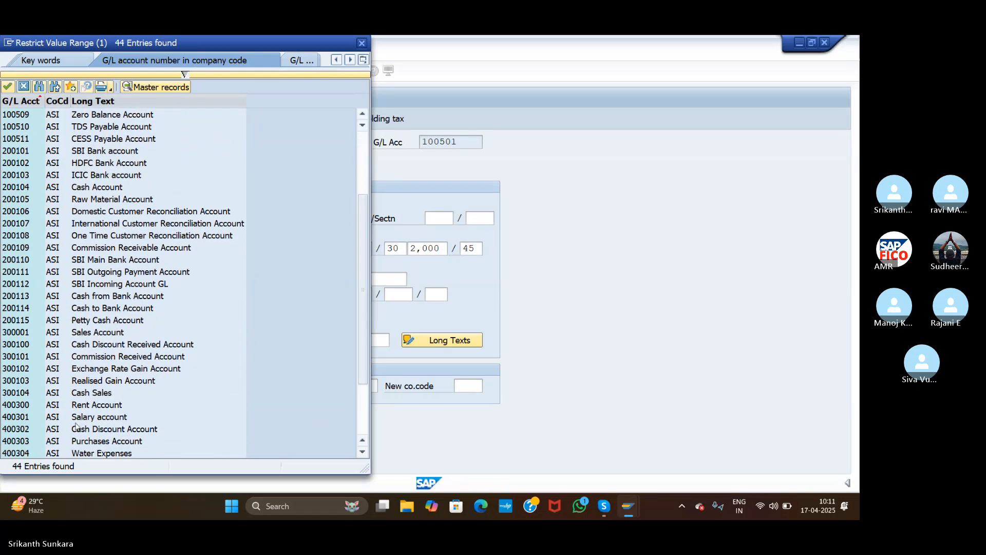
pyautogui.doubleClick(83, 407)
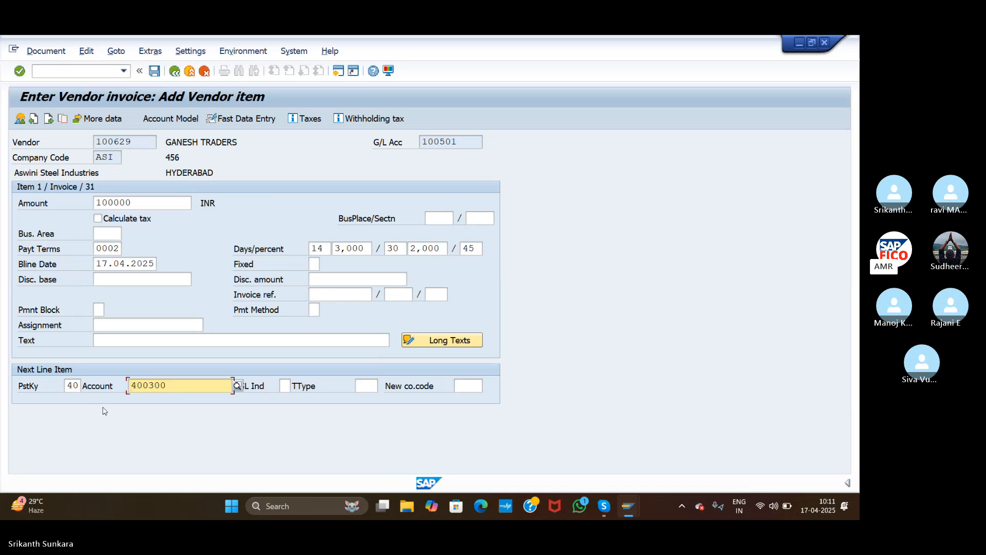
# Proceed to the rent line item, accepting withholding tax codes 1T, 2T, T1 and T2 for the vendor item.
pyautogui.press('Return')
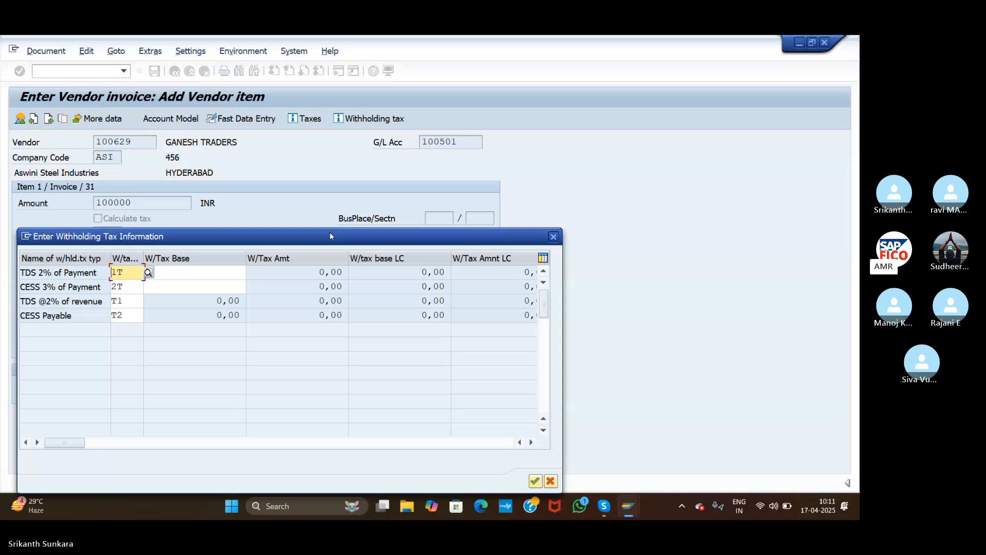
pyautogui.moveTo(330, 232); pyautogui.dragTo(328, 178)
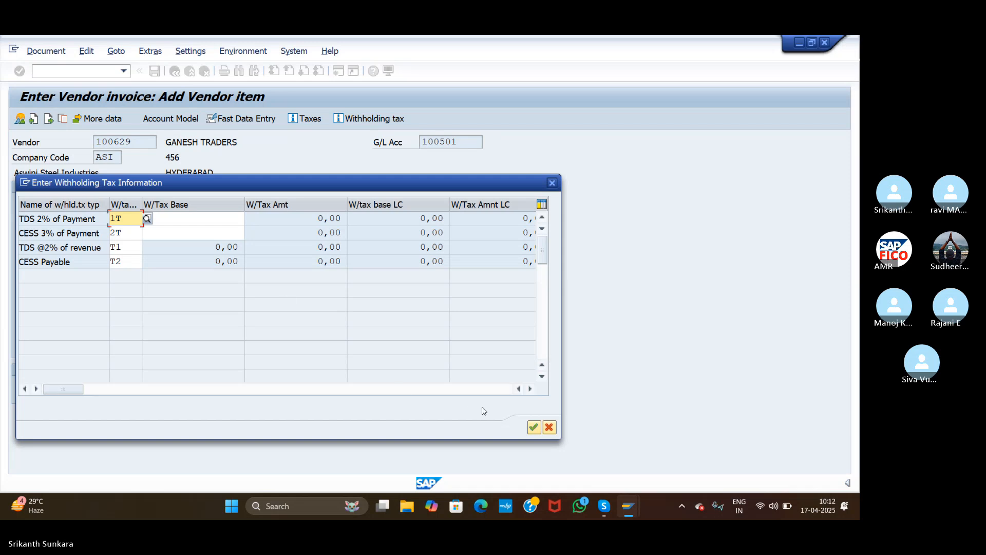
pyautogui.click(535, 427)
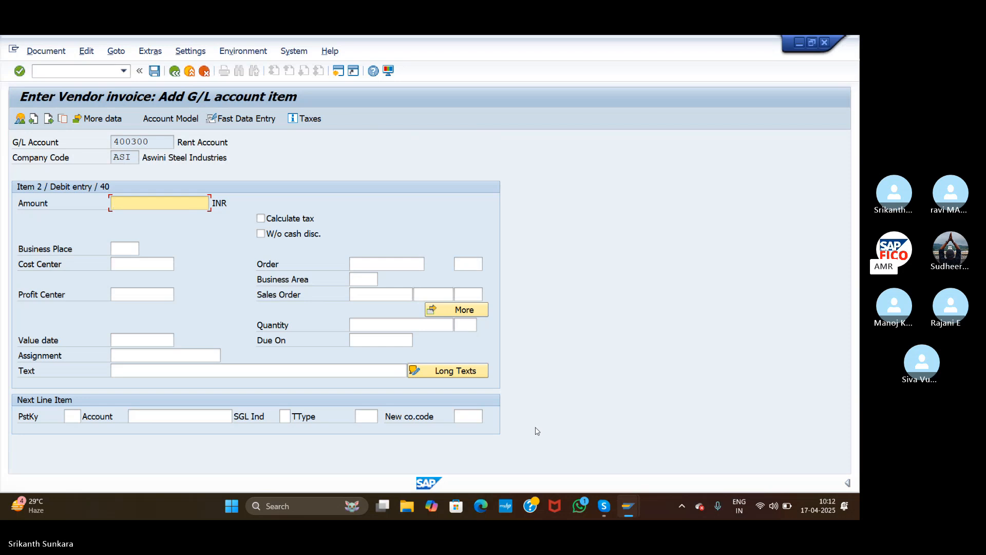
# Set the rent item's amount to *, clear the + from its text, and confirm the item.
pyautogui.write('*')
pyautogui.click(296, 373)
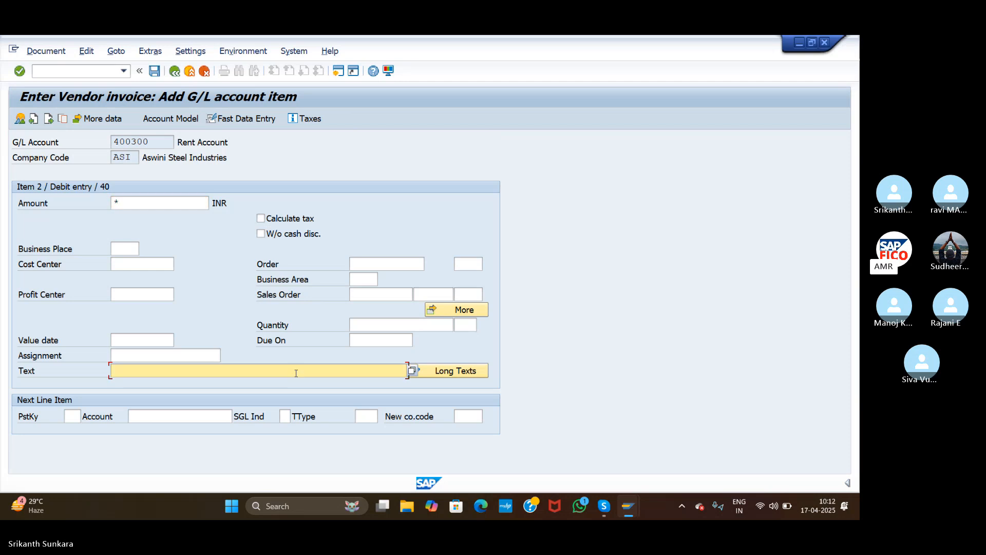
pyautogui.click(19, 72)
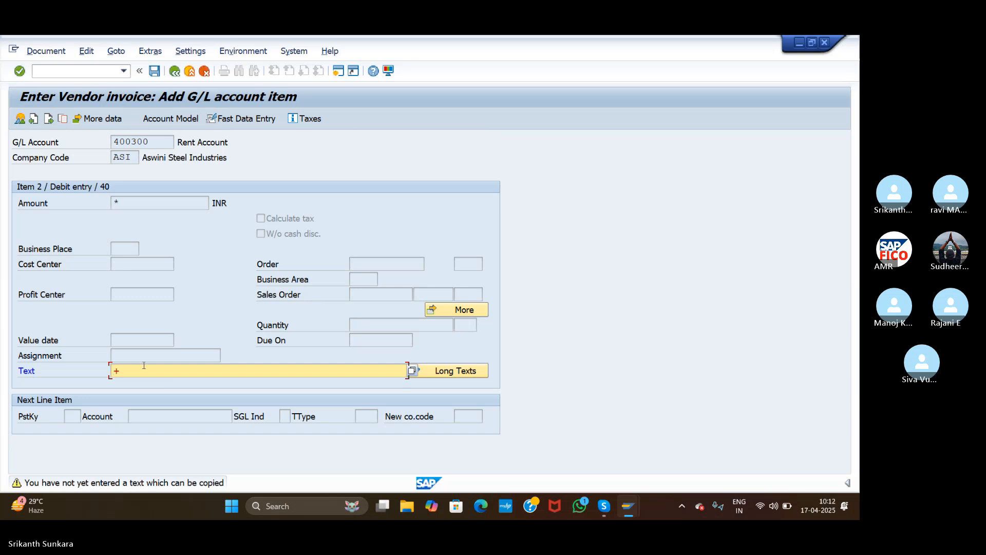
pyautogui.press('BackSpace')
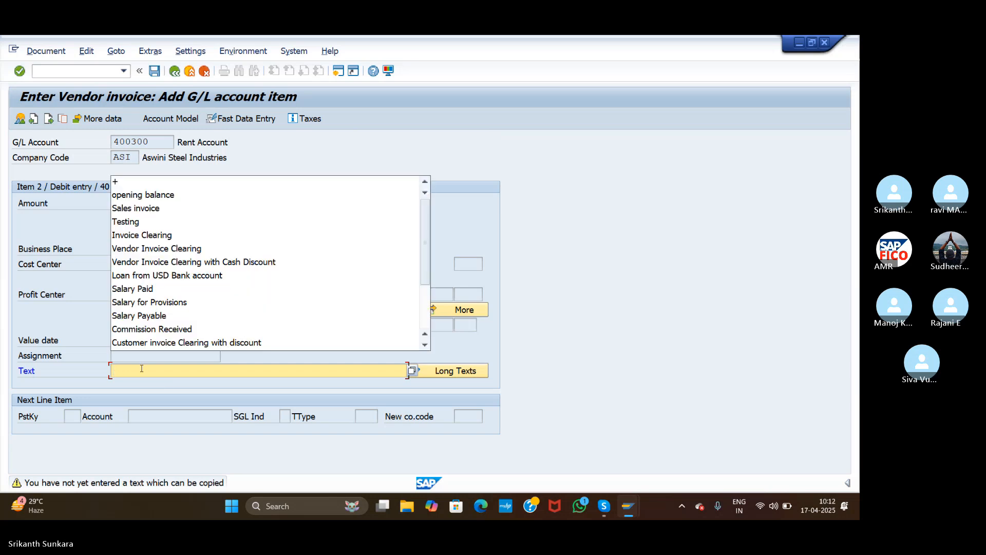
pyautogui.press('Return')
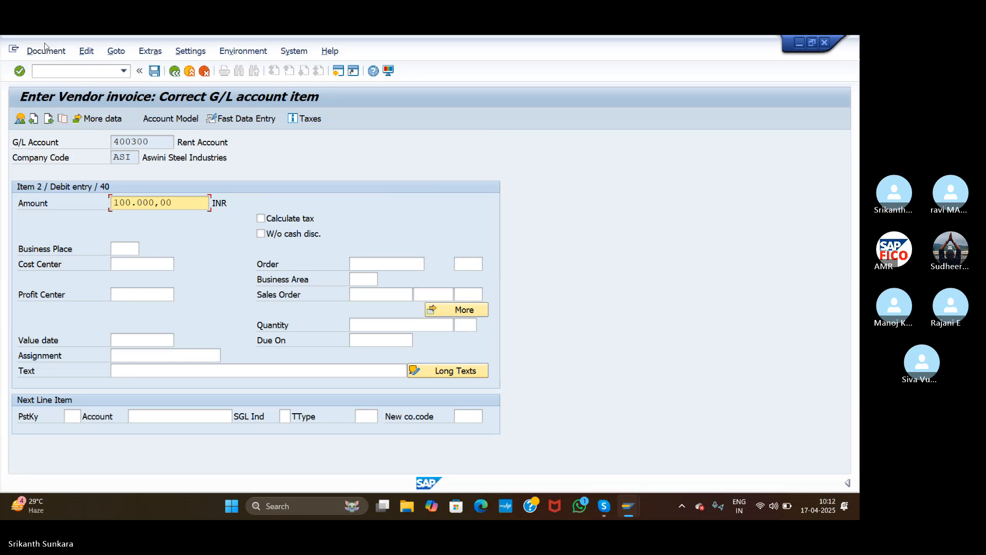
# Simulate the vendor invoice and acknowledge the section code information message.
pyautogui.click(44, 51)
pyautogui.click(59, 108)
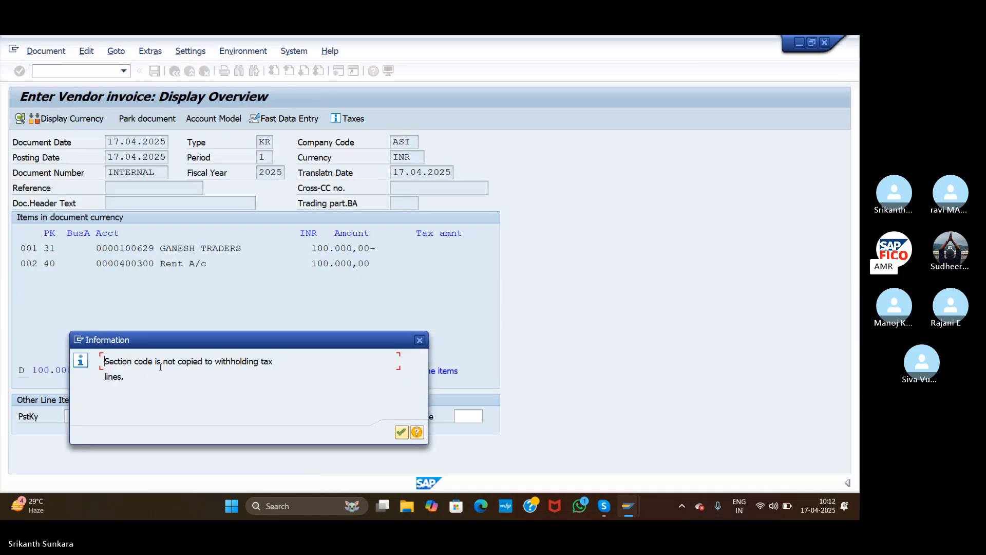
pyautogui.click(402, 433)
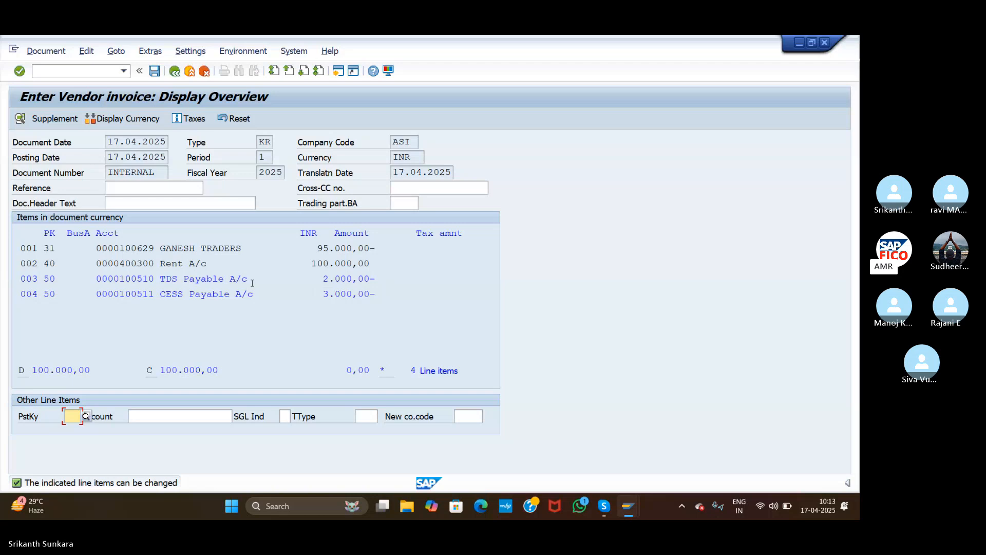
# Enter TDS as the text of the TDS Payable line item and return to the document overview.
pyautogui.doubleClick(218, 280)
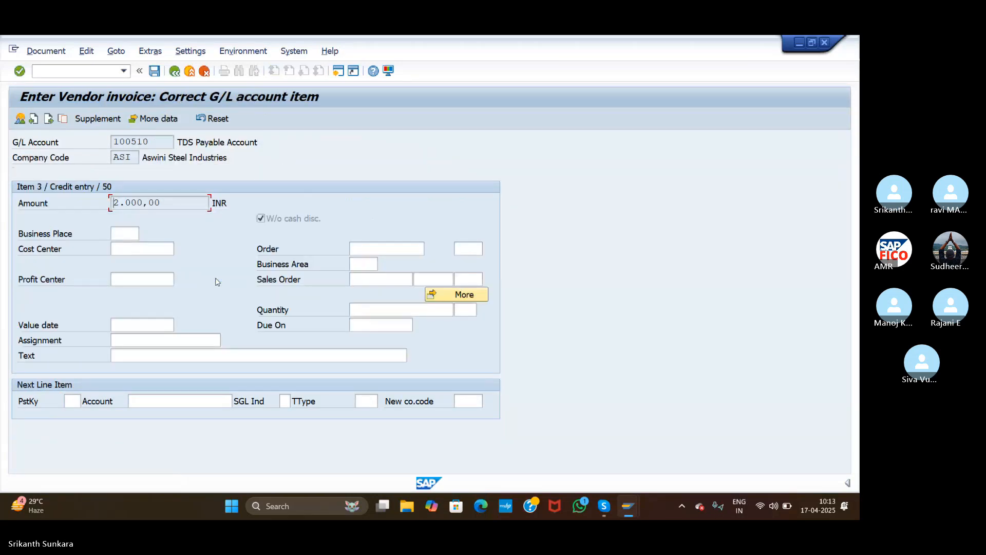
pyautogui.click(193, 353)
pyautogui.write('TDS')
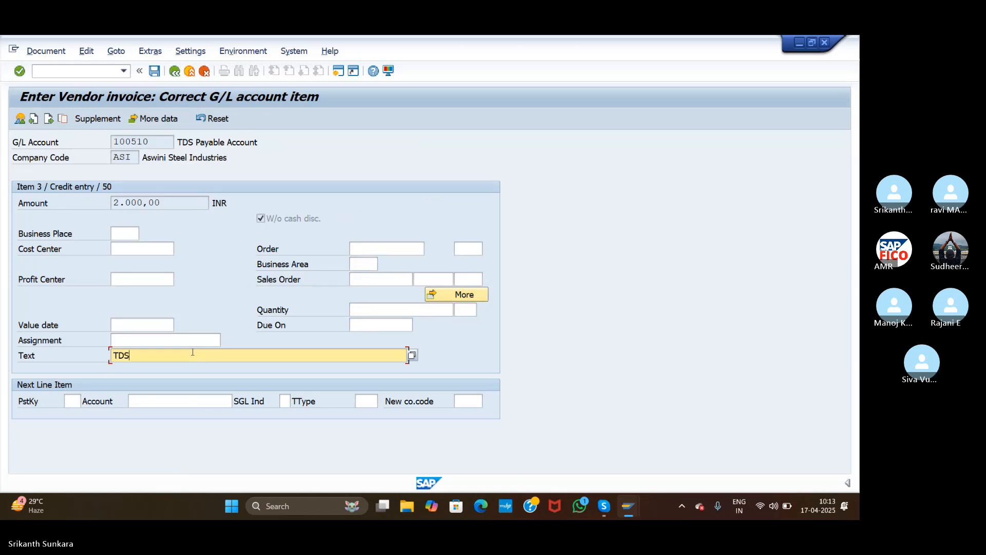
pyautogui.press('Return')
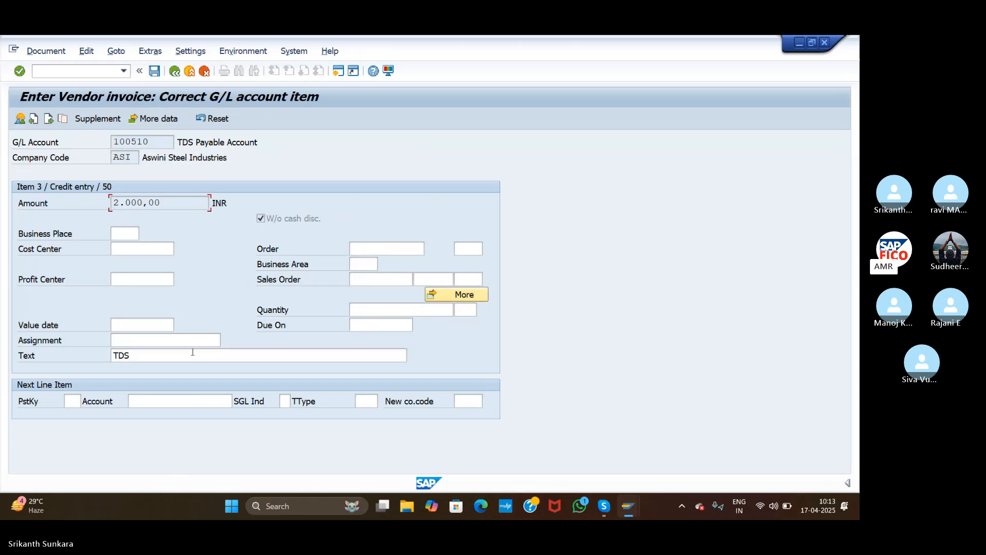
pyautogui.click(178, 73)
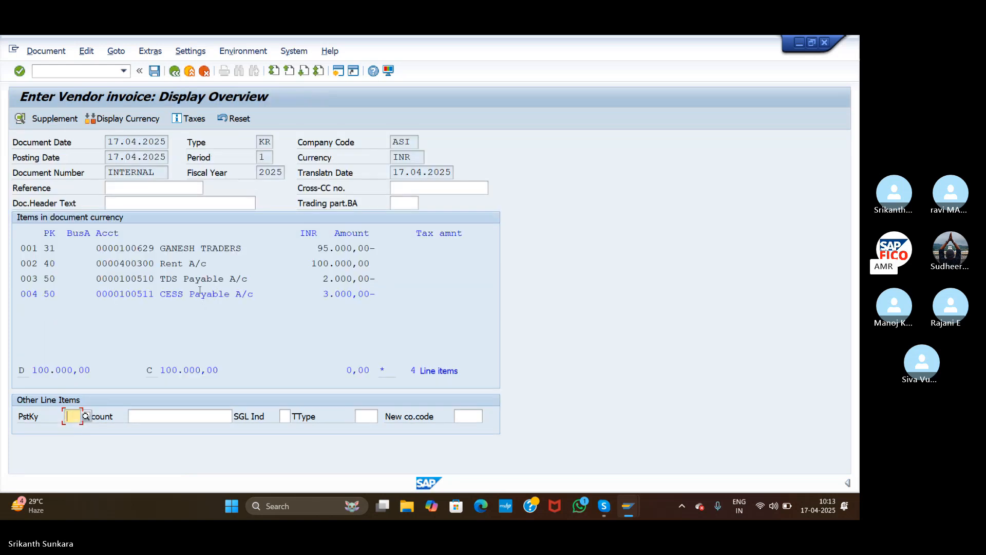
# Enter CESS as the text of the CESS Payable line item and try to post the invoice from the overview.
pyautogui.doubleClick(200, 294)
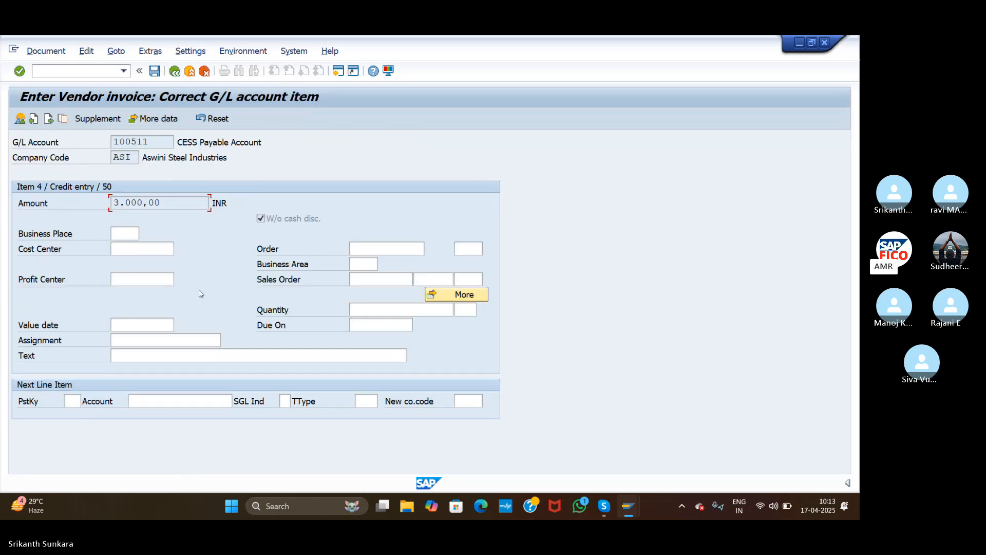
pyautogui.click(163, 358)
pyautogui.write('CESS')
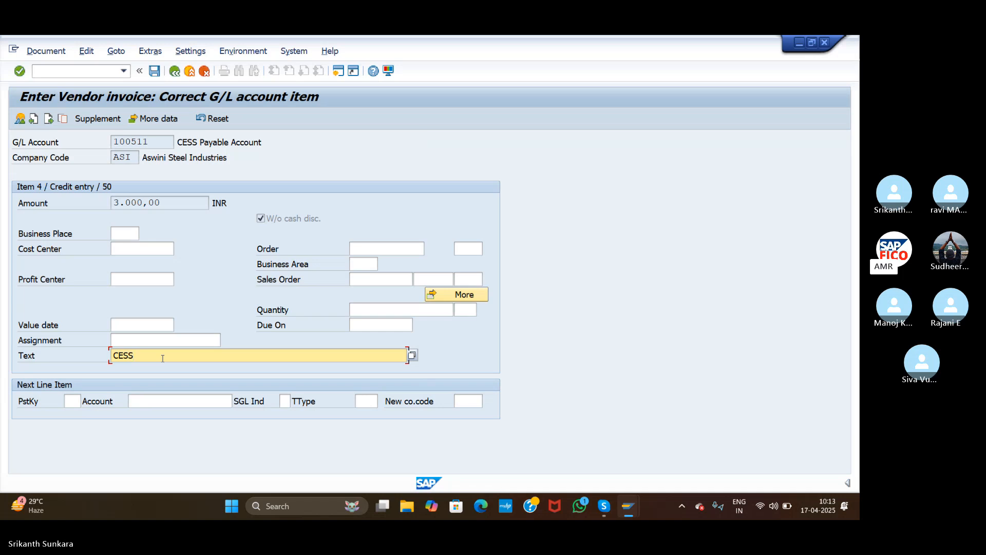
pyautogui.press('Return')
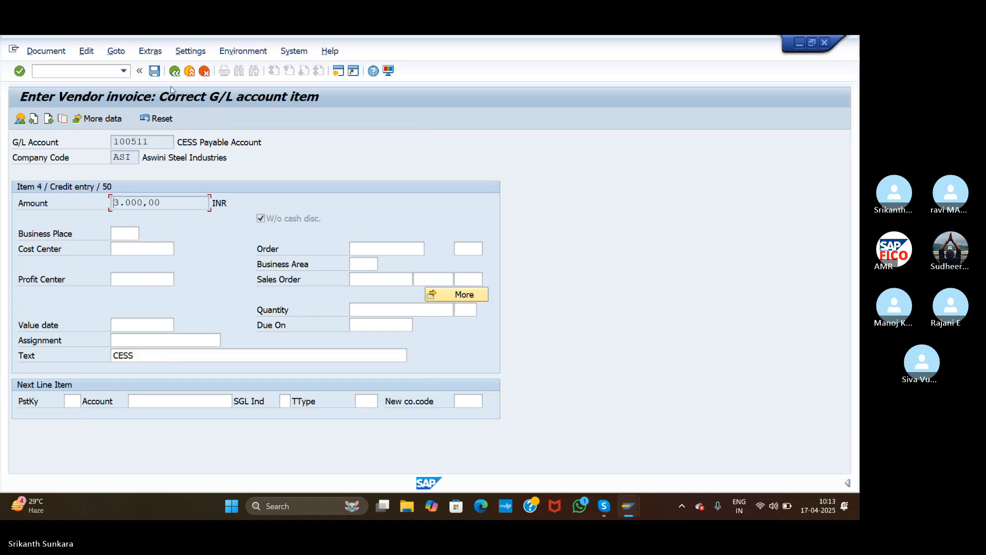
pyautogui.click(176, 72)
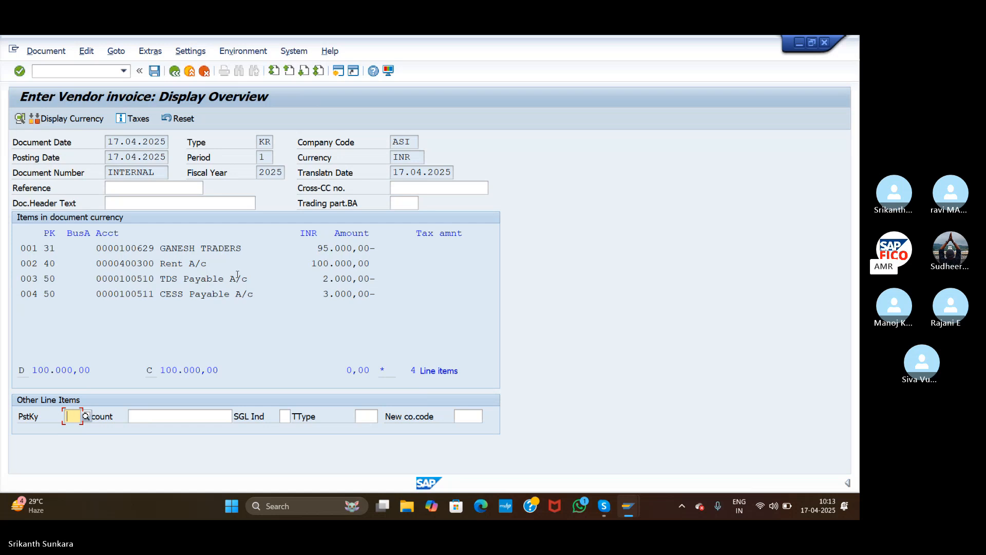
pyautogui.click(155, 72)
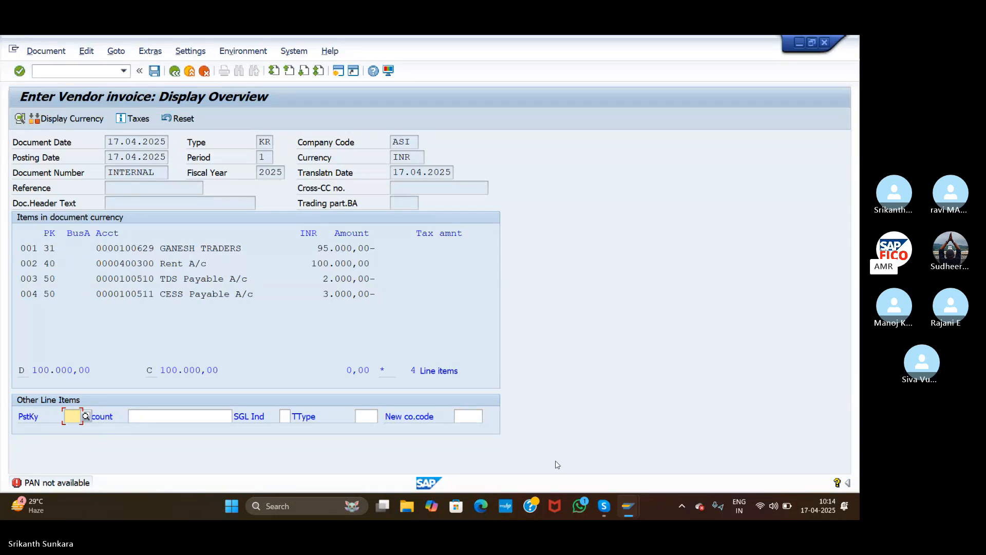
# Switch to Skype and review the solution links on number ranges and CIN activation in the meeting chat.
pyautogui.click(605, 508)
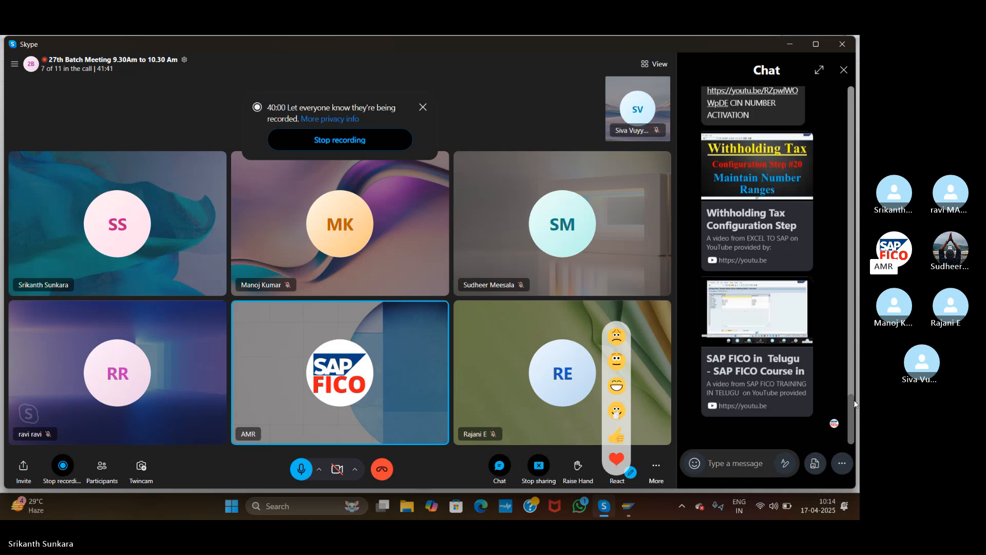
pyautogui.moveTo(852, 407); pyautogui.dragTo(852, 380)
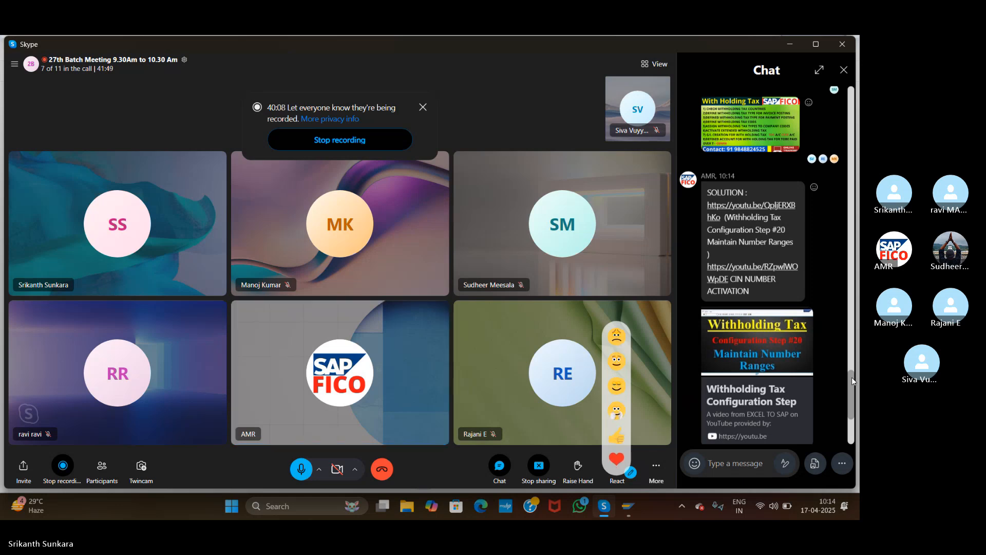
pyautogui.moveTo(851, 376); pyautogui.dragTo(852, 405)
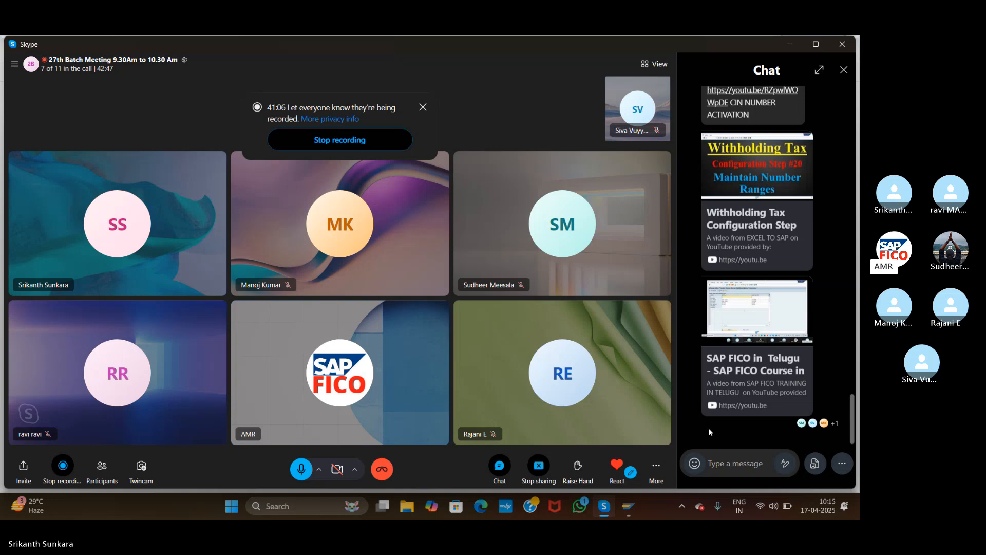
# Open the Word document NEW SAP FICO TOP from the SAP Classes folder in Downloads using File Explorer.
pyautogui.click(413, 505)
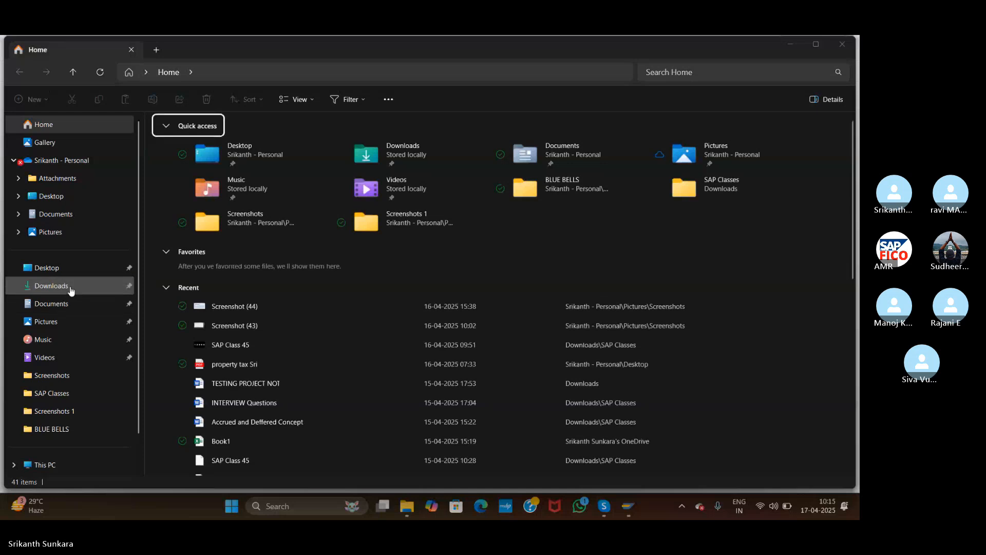
pyautogui.click(66, 286)
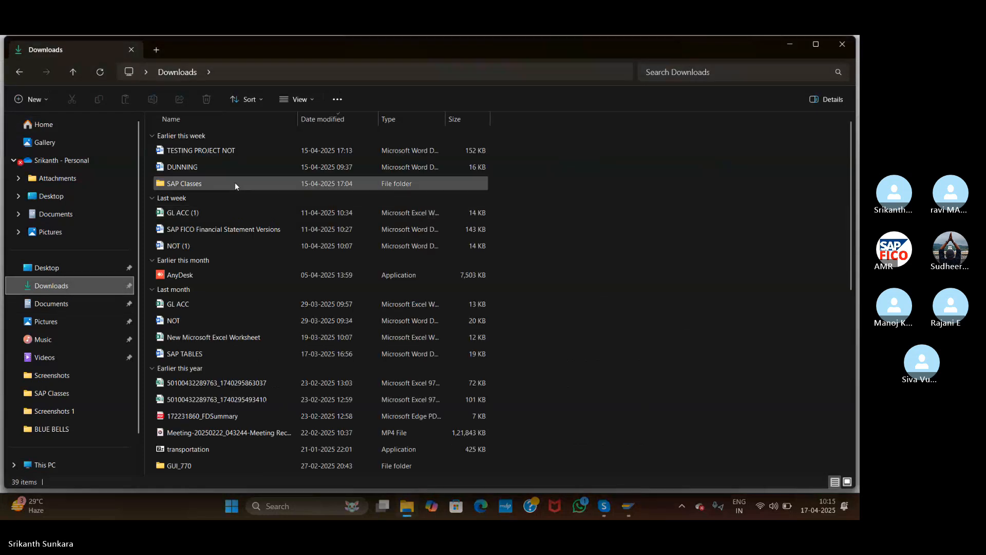
pyautogui.doubleClick(236, 184)
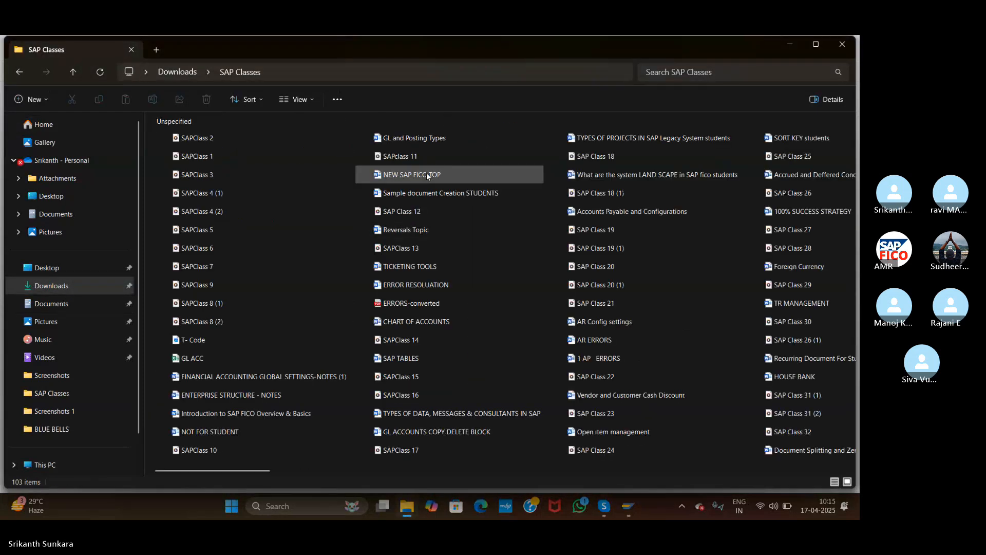
pyautogui.click(427, 172)
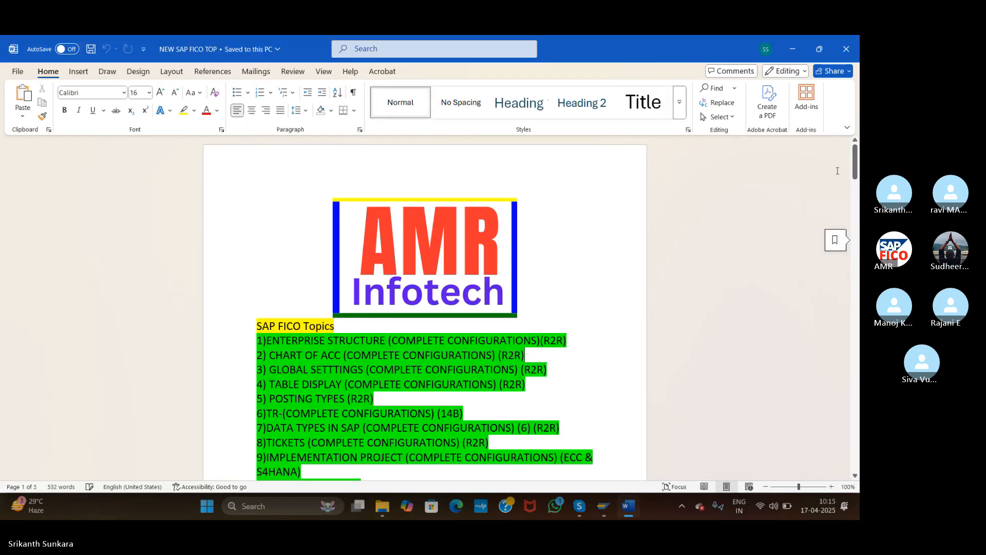
# Highlight topic 27, the withholding tax configuration and testing entry, in bright green.
pyautogui.moveTo(855, 164); pyautogui.dragTo(859, 240)
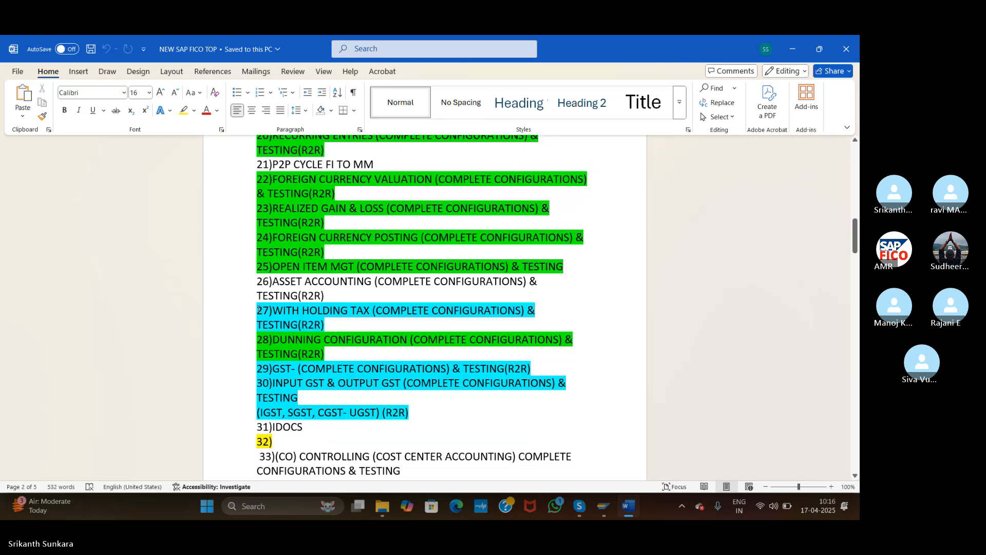
pyautogui.moveTo(270, 310); pyautogui.dragTo(337, 334)
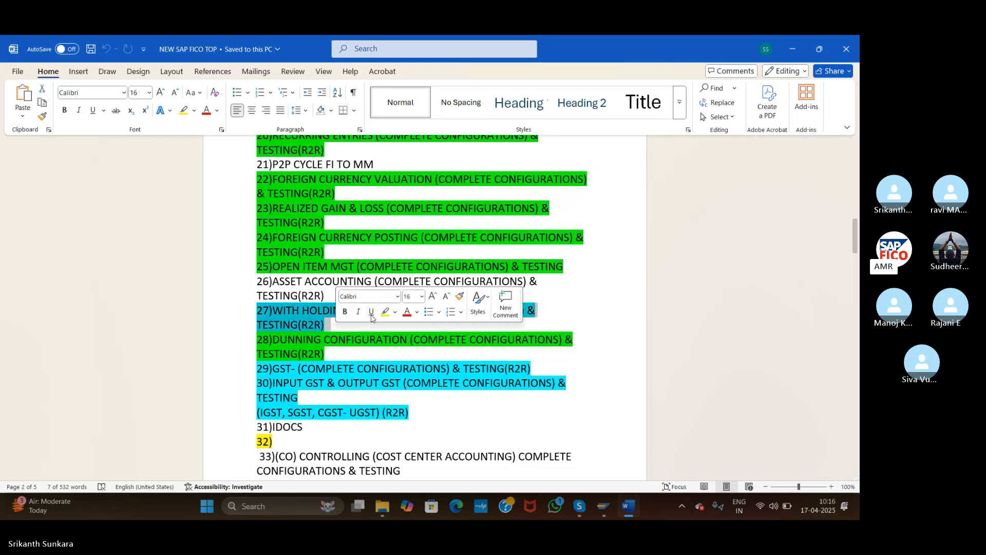
pyautogui.click(194, 114)
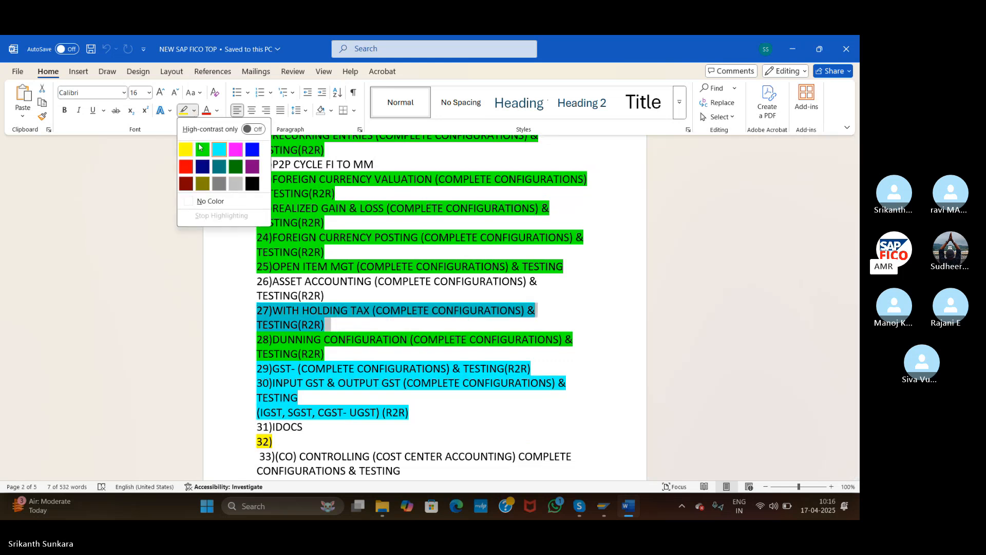
pyautogui.click(201, 148)
pyautogui.click(389, 380)
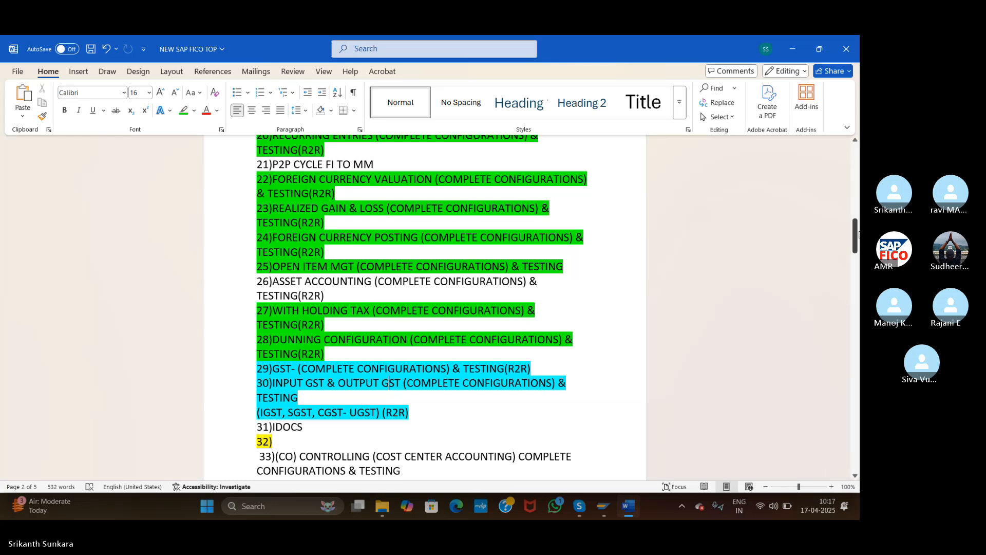
# Review the remaining topics, save the topic list document and close it.
pyautogui.moveTo(856, 232); pyautogui.dragTo(857, 245)
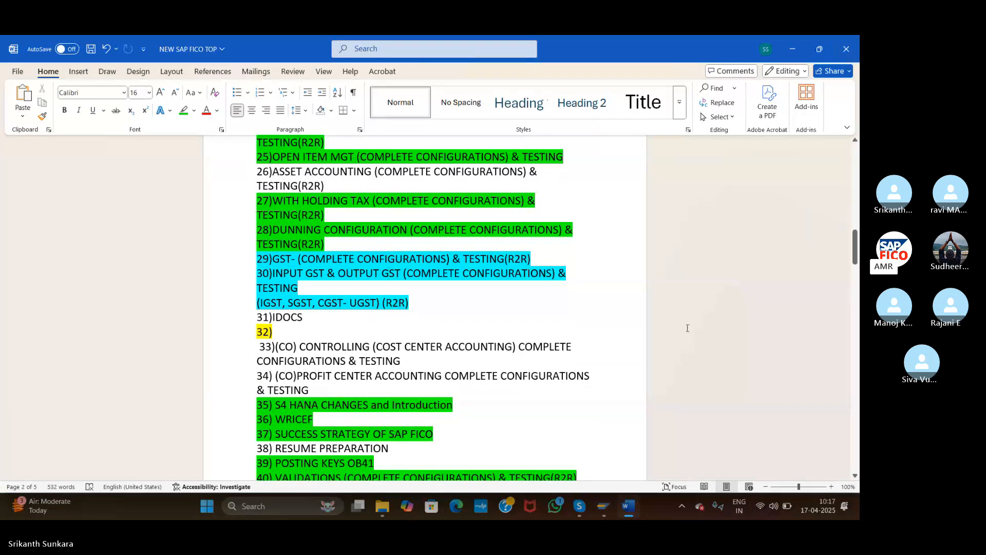
pyautogui.hotkey('ctrl', 's')
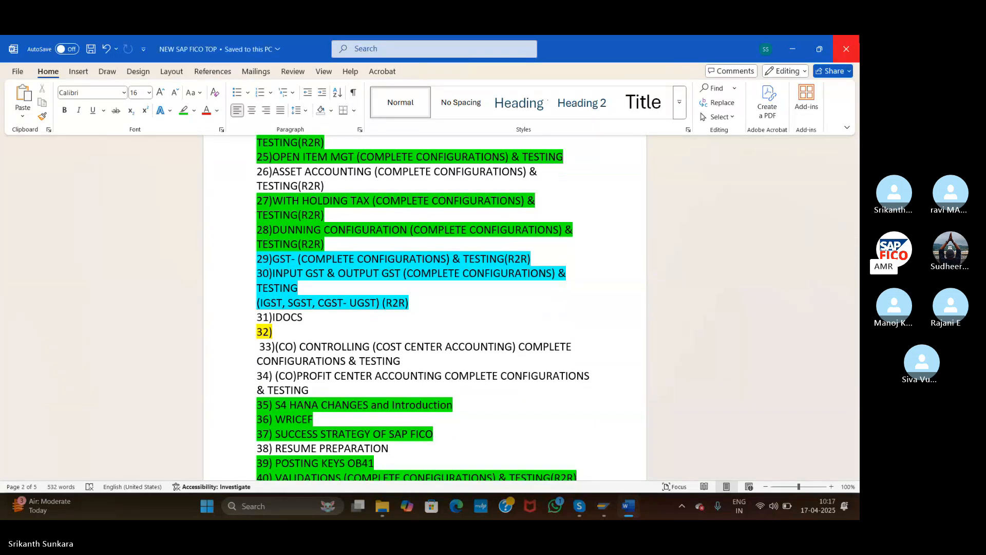
pyautogui.click(846, 48)
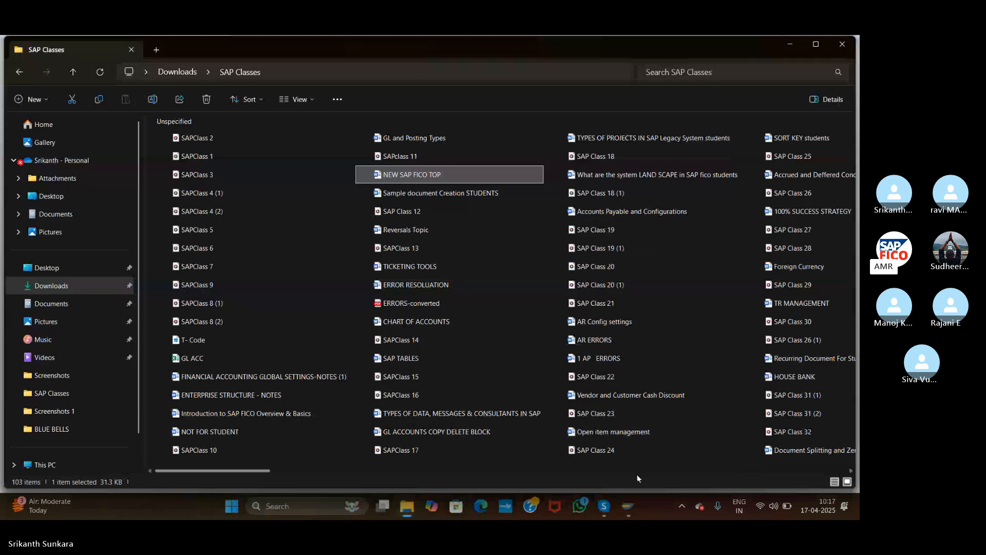
# Switch back to the Skype meeting window.
pyautogui.click(604, 513)
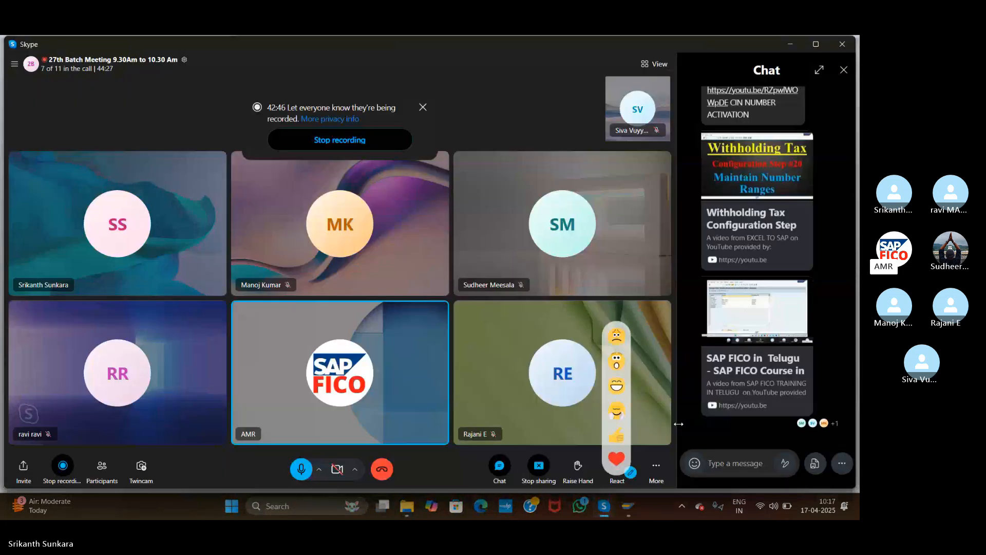
pyautogui.click(667, 457)
pyautogui.click(569, 446)
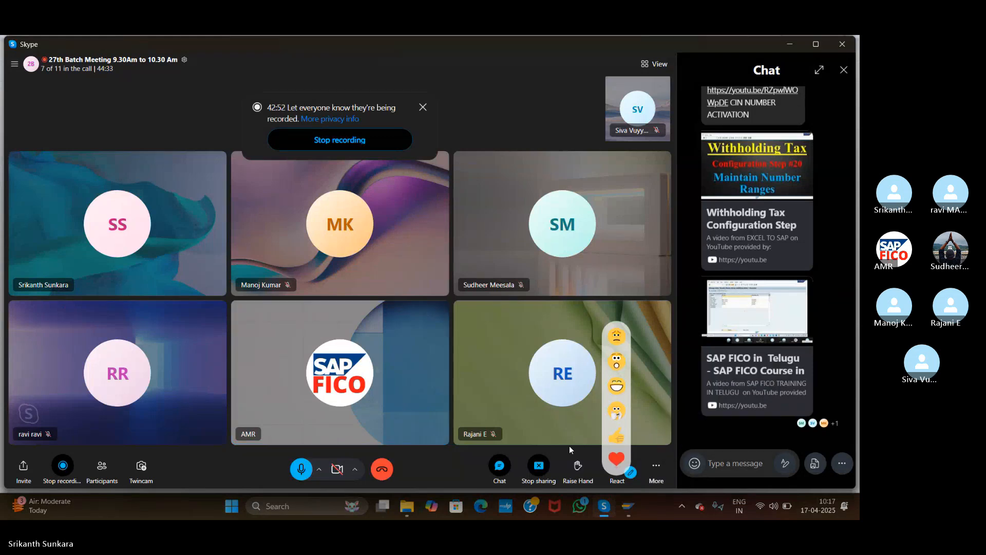